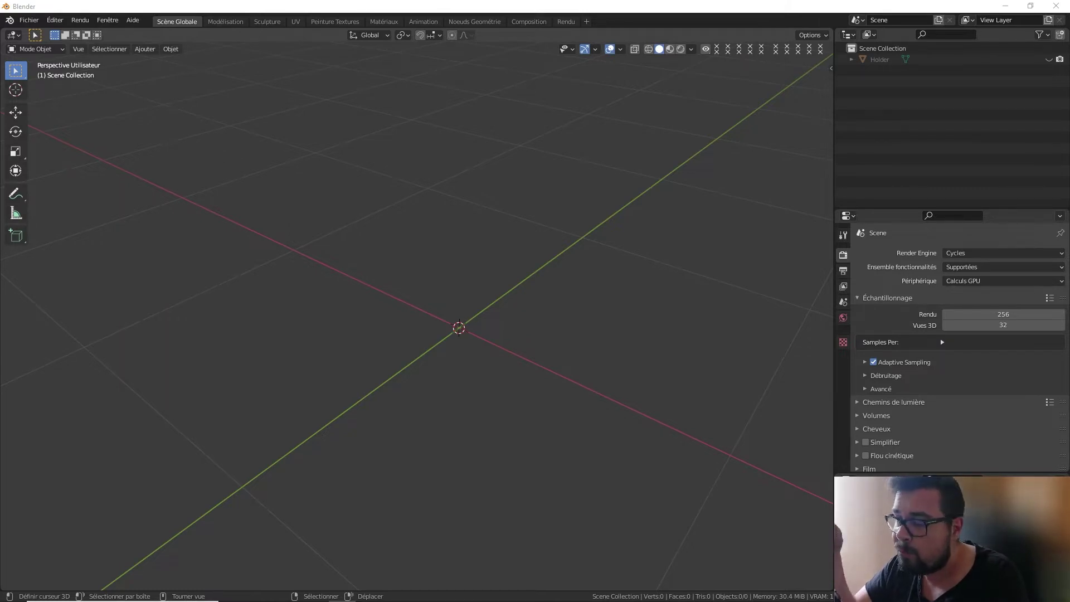
Add a cube to the empty scene and view it from the front.
{"action": "key", "text": "super"}
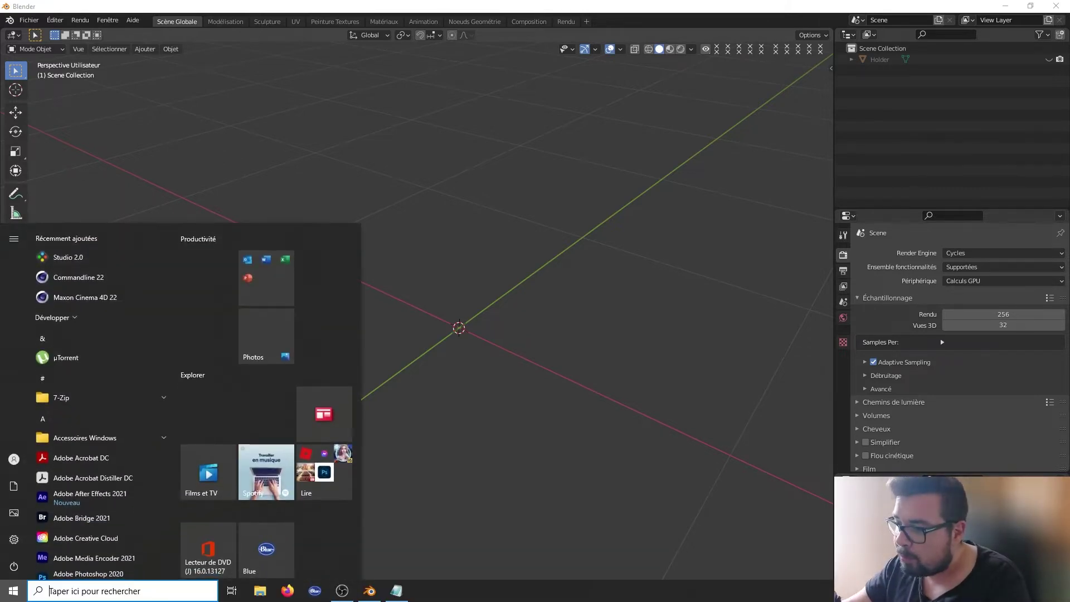
{"action": "left_click", "coordinate": [373, 544]}
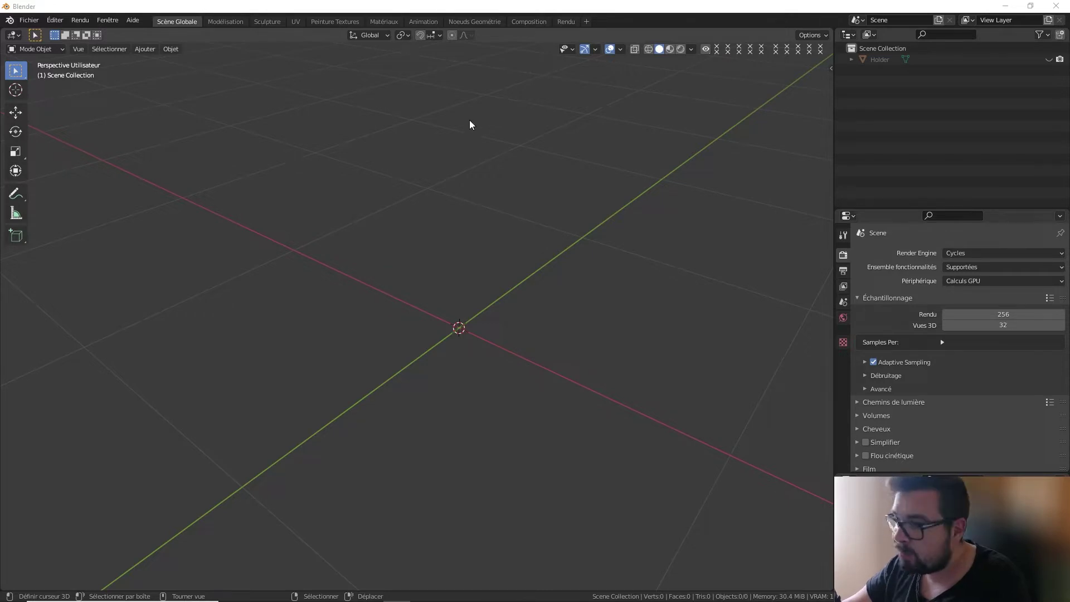
{"action": "mouse_move", "coordinate": [515, 269]}
{"action": "middle_mouse_down"}
{"action": "mouse_move", "coordinate": [504, 265]}
{"action": "mouse_move", "coordinate": [519, 263]}
{"action": "middle_mouse_up"}
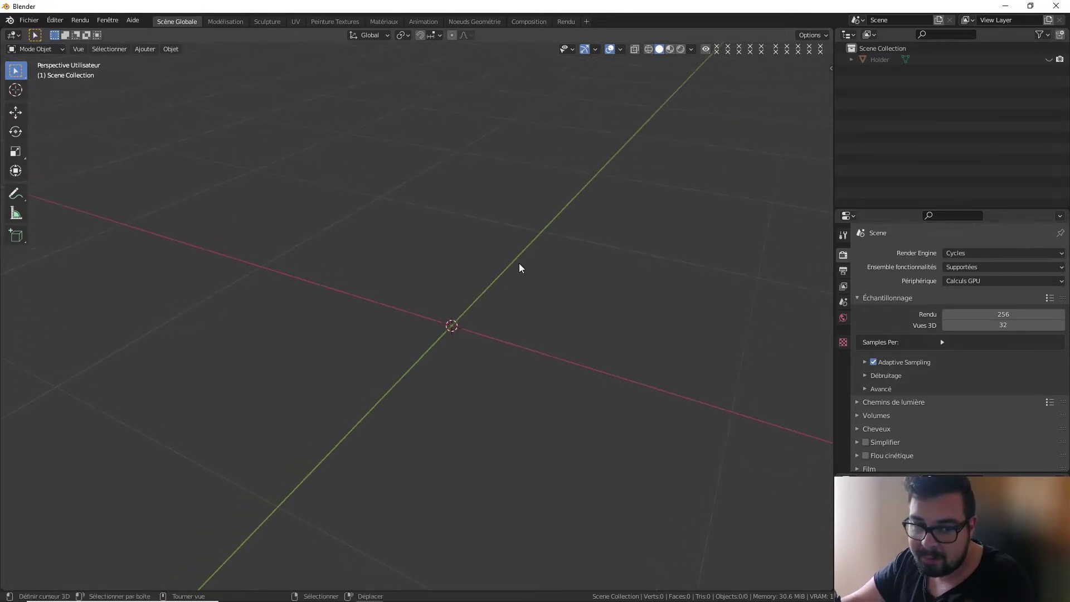
{"action": "key", "text": "shift+a"}
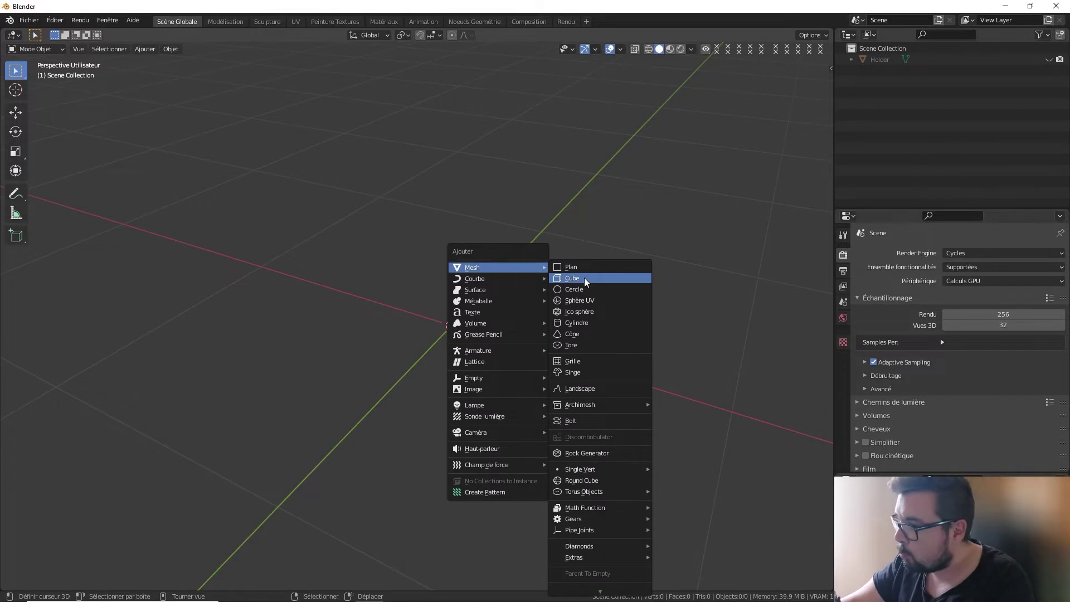
{"action": "left_click", "coordinate": [585, 278]}
{"action": "scroll", "coordinate": [477, 223], "scroll_direction": "down", "scroll_amount": 3}
{"action": "scroll", "coordinate": [490, 226], "scroll_direction": "down", "scroll_amount": 3}
{"action": "key", "text": "KP_1"}
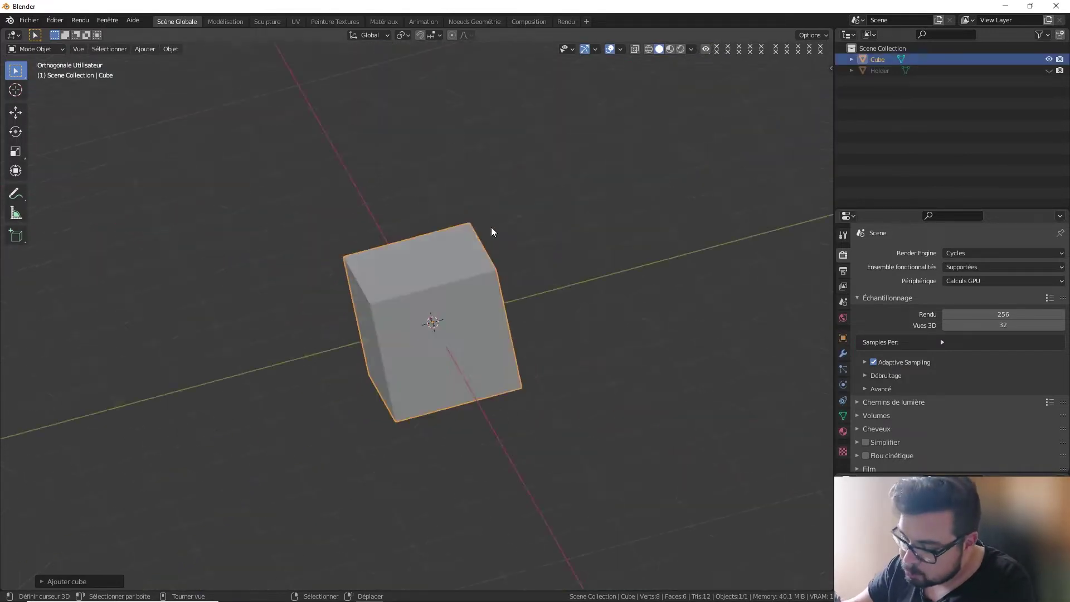
Raise the cube 1 m along Z so it rests on the grid, then enter Edit Mode.
{"action": "key", "text": "g"}
{"action": "key", "text": "z"}
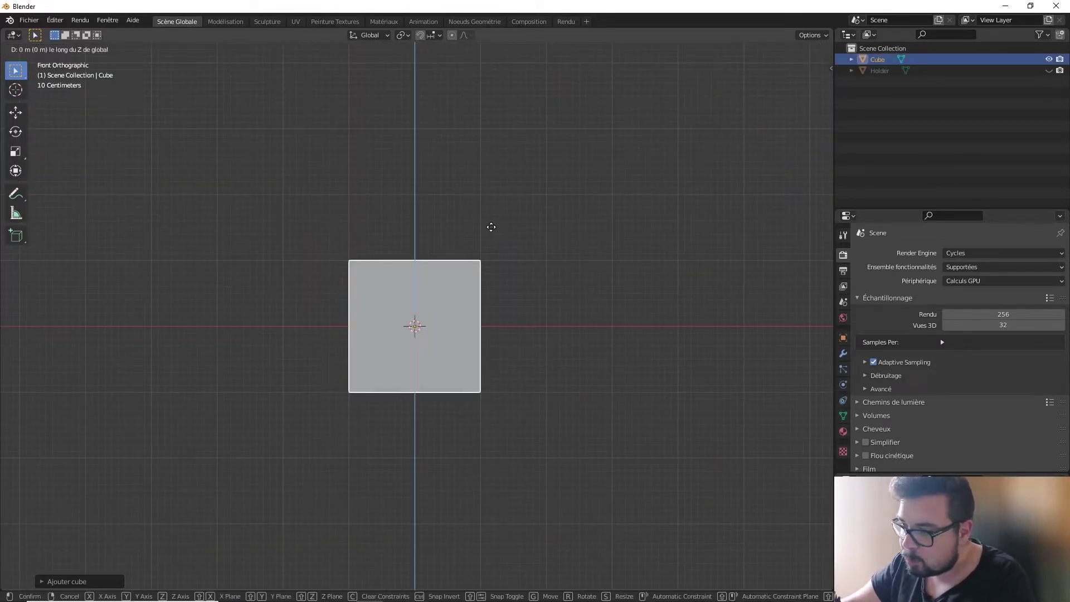
{"action": "key", "text": "1"}
{"action": "key", "text": "Return"}
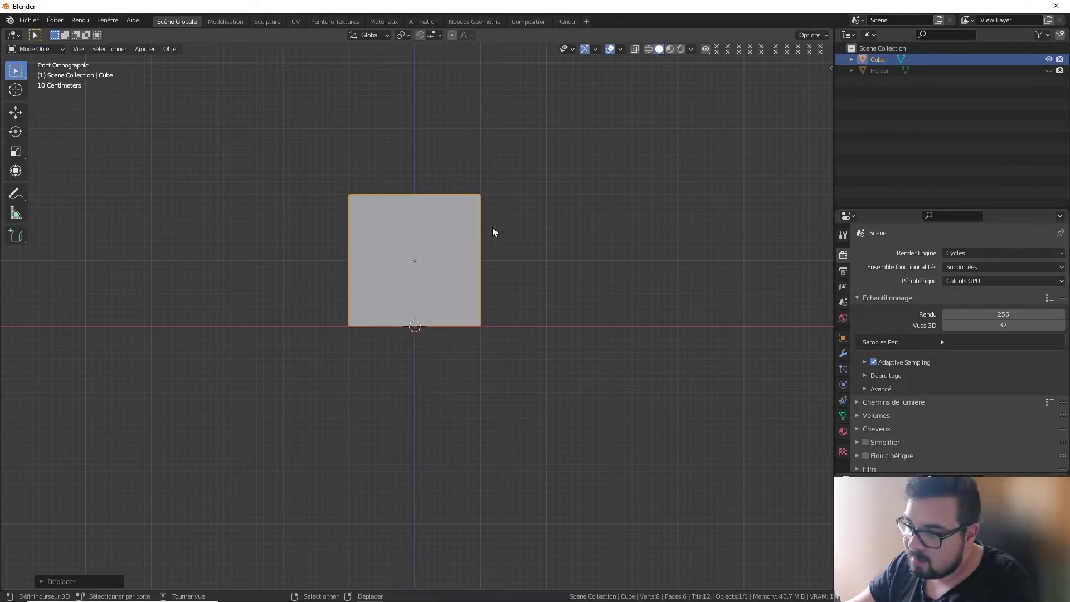
{"action": "middle_click_drag", "start_coordinate": [420, 207], "coordinate": [490, 257]}
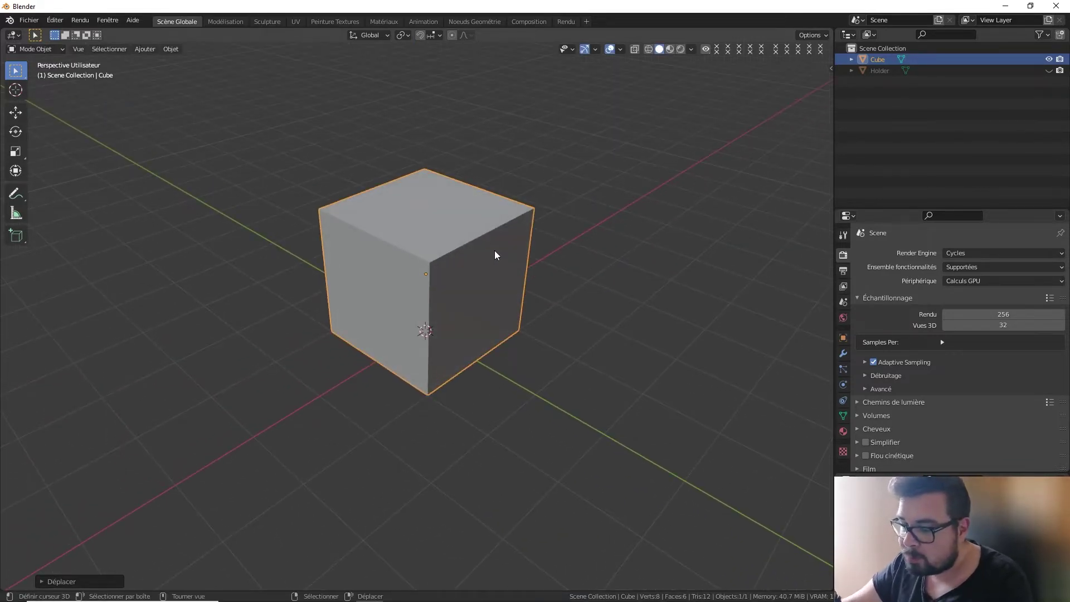
{"action": "key", "text": "Tab"}
{"action": "middle_click_drag", "start_coordinate": [468, 229], "coordinate": [488, 223]}
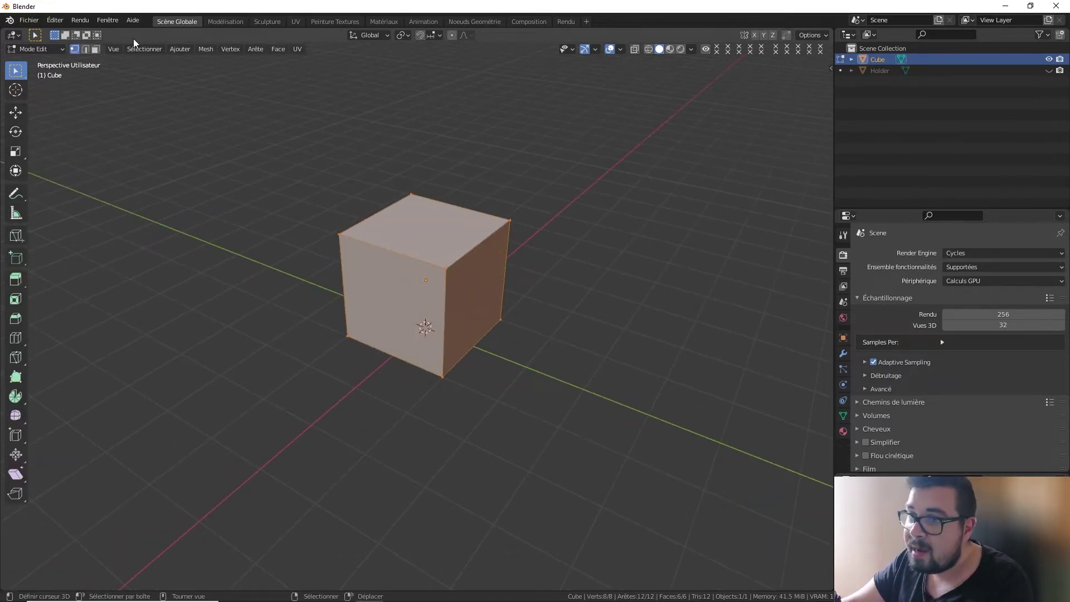
Switch to face select mode and cancel a trial upward extrusion of the top face.
{"action": "left_click", "coordinate": [86, 50]}
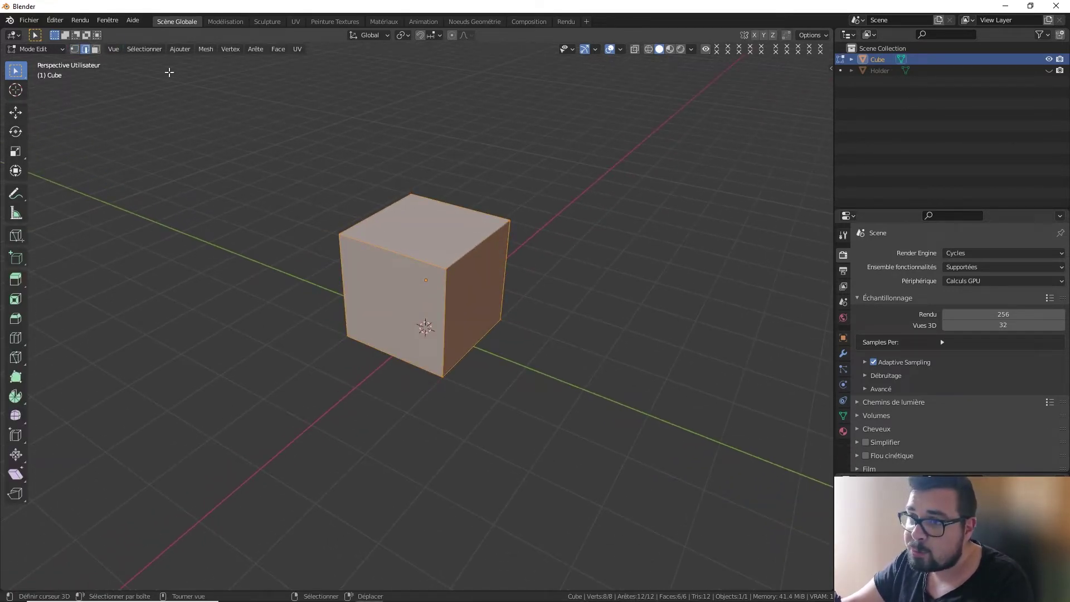
{"action": "left_click", "coordinate": [96, 50]}
{"action": "left_click", "coordinate": [457, 230]}
{"action": "key", "text": "e"}
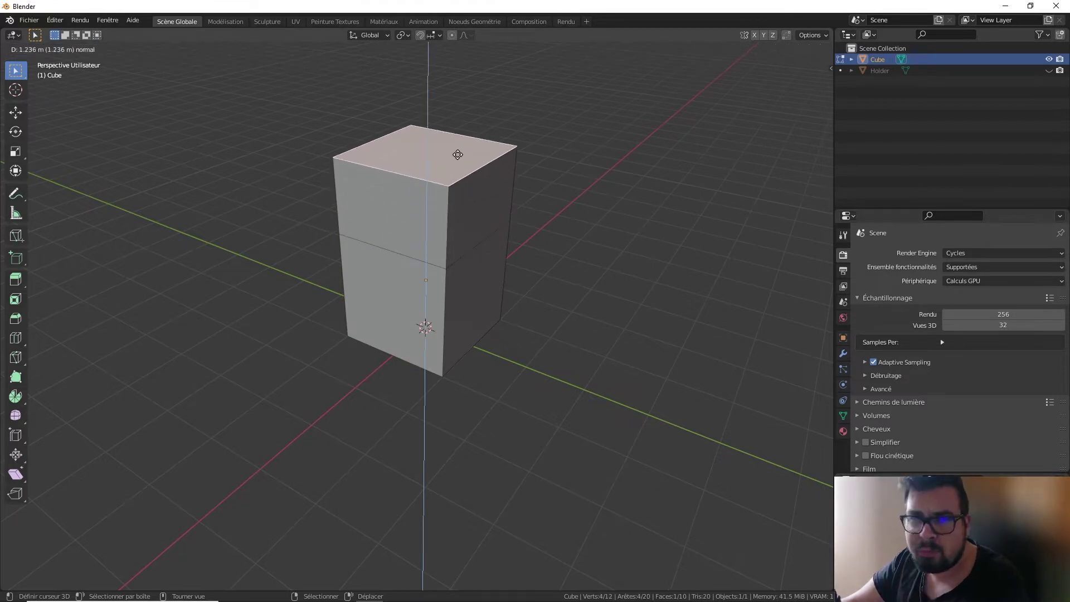
{"action": "right_click", "coordinate": [457, 155]}
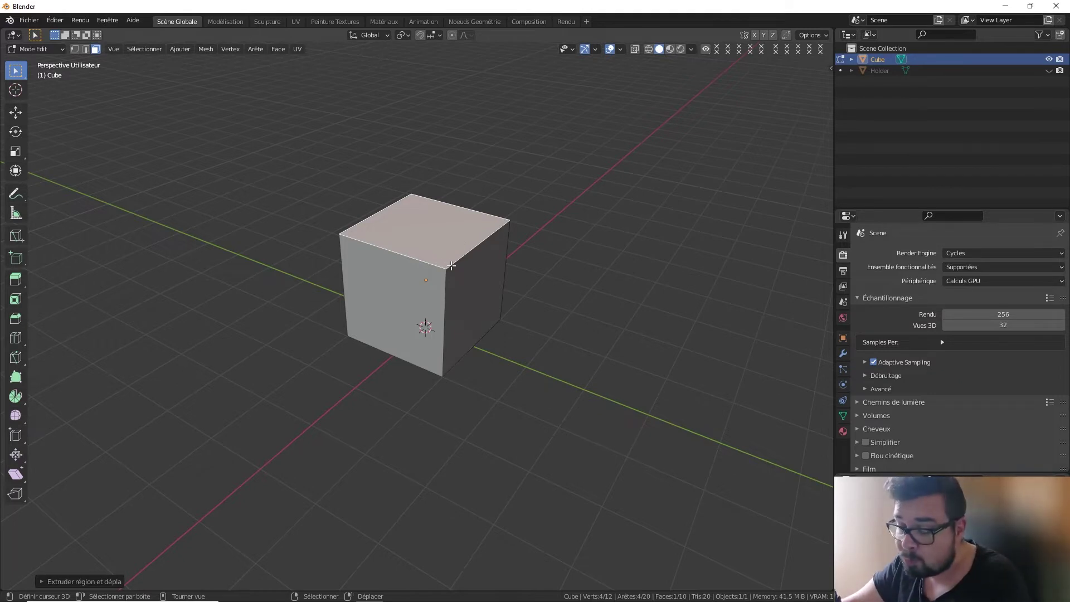
{"action": "middle_click_drag", "start_coordinate": [452, 266], "coordinate": [482, 273]}
Extrude the cube's right and front faces outward.
{"action": "left_click", "coordinate": [482, 273]}
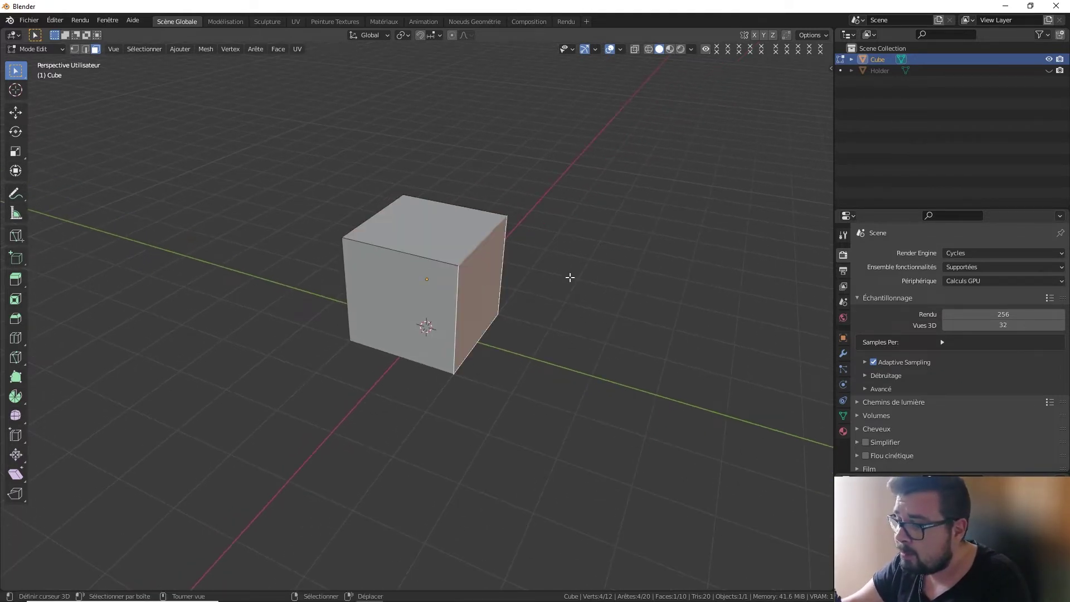
{"action": "key", "text": "e"}
{"action": "left_click", "coordinate": [618, 281]}
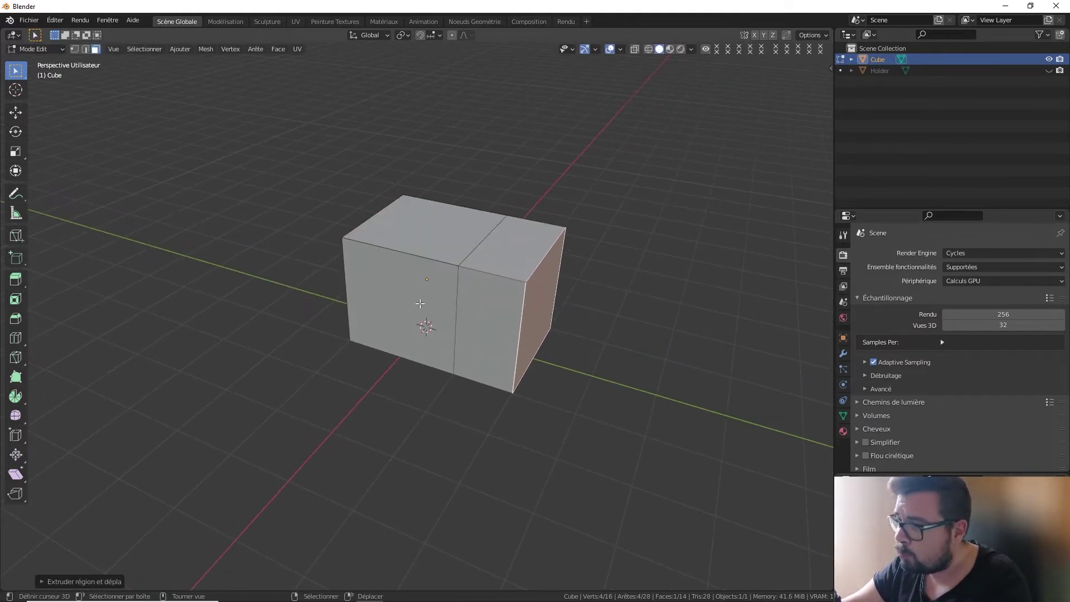
{"action": "left_click", "coordinate": [485, 313]}
{"action": "key", "text": "e"}
{"action": "left_click", "coordinate": [546, 295]}
{"action": "middle_click_drag", "start_coordinate": [546, 295], "coordinate": [435, 289]}
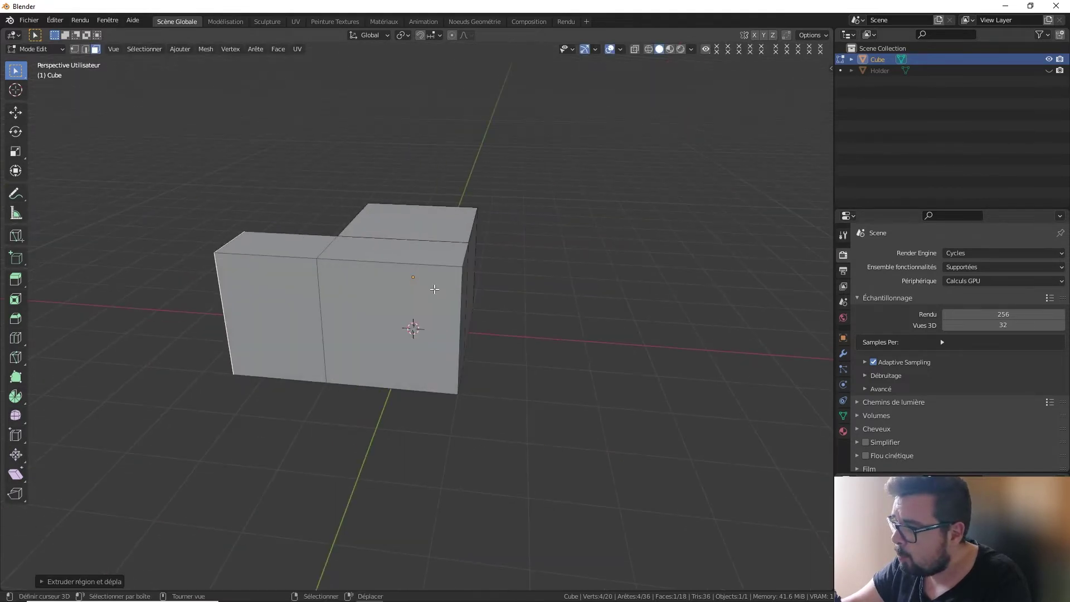
Extrude two more side faces outward, completing the four-armed cross.
{"action": "left_click", "coordinate": [465, 294]}
{"action": "key", "text": "e"}
{"action": "left_click", "coordinate": [571, 304]}
{"action": "left_click", "coordinate": [440, 324]}
{"action": "key", "text": "e"}
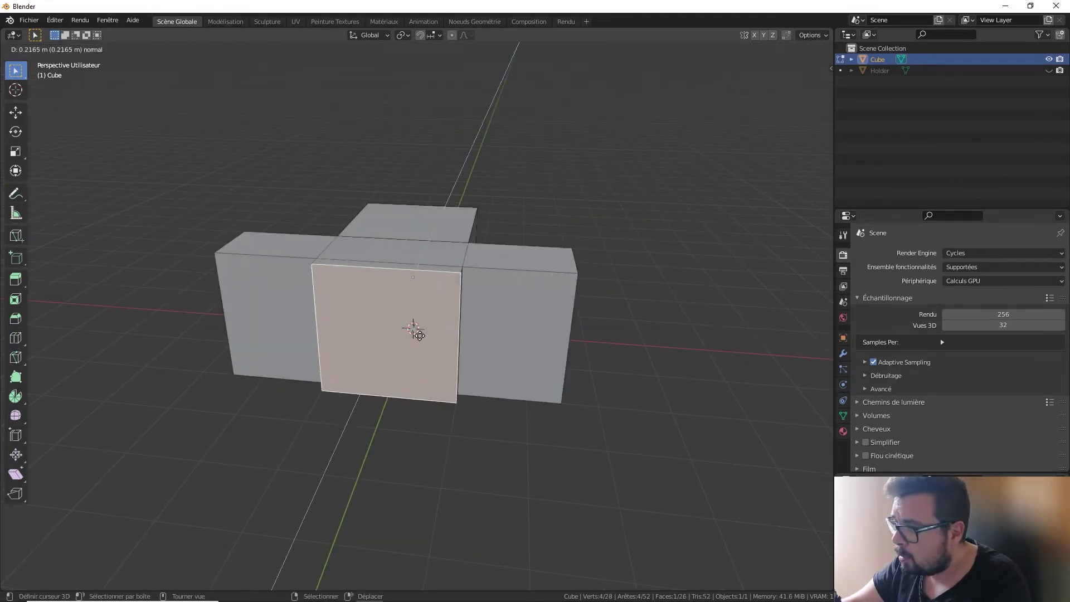
{"action": "left_click", "coordinate": [377, 405]}
{"action": "mouse_move", "coordinate": [377, 406]}
{"action": "middle_mouse_down"}
{"action": "mouse_move", "coordinate": [463, 298]}
{"action": "mouse_move", "coordinate": [541, 274]}
{"action": "middle_mouse_up"}
Deselect all faces and orbit around the finished cross-shaped mesh.
{"action": "key", "text": "Tab"}
{"action": "key", "text": "Tab"}
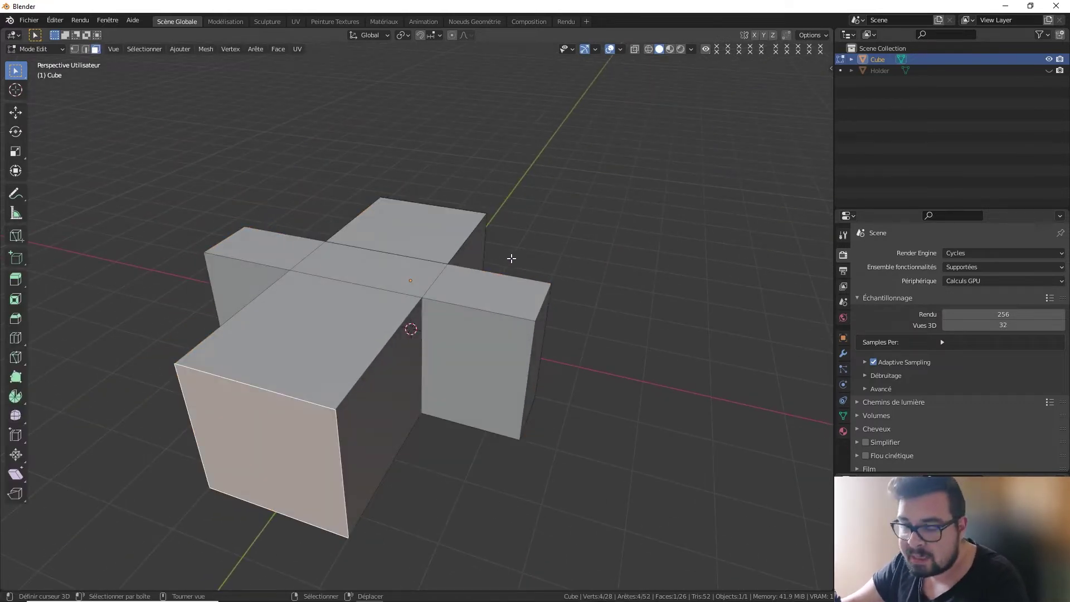
{"action": "key", "text": "a"}
{"action": "left_click", "coordinate": [507, 212]}
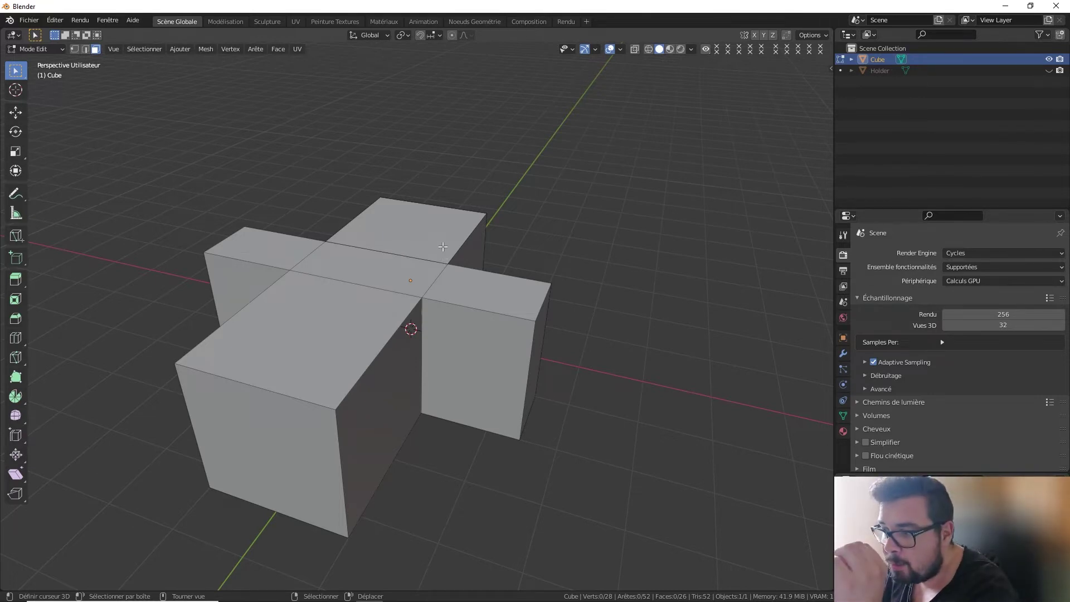
{"action": "middle_click_drag", "start_coordinate": [424, 257], "coordinate": [440, 246]}
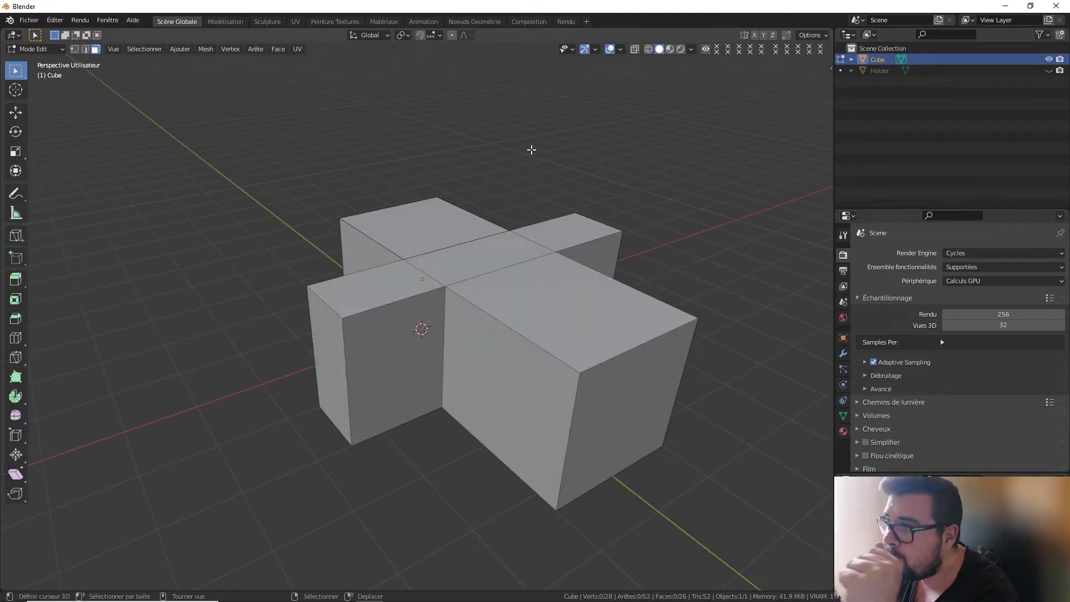
{"action": "middle_click_drag", "start_coordinate": [437, 211], "coordinate": [494, 206]}
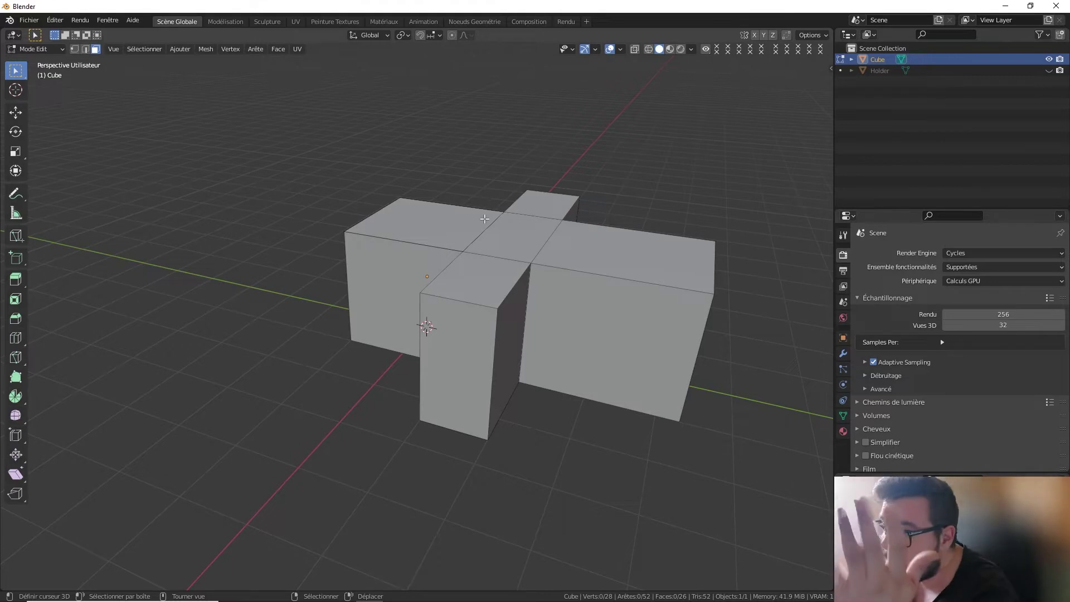
Select the whole mesh, mark all edges as seams, unwrap it, and switch to UV Editing.
{"action": "key", "text": "a"}
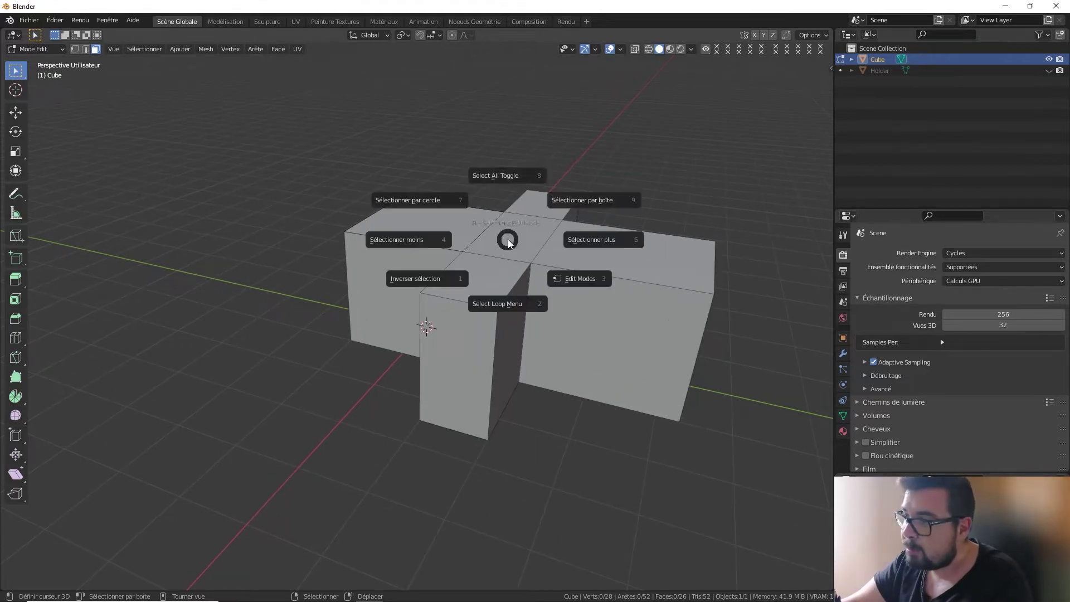
{"action": "left_click", "coordinate": [510, 184]}
{"action": "key", "text": "ctrl+e"}
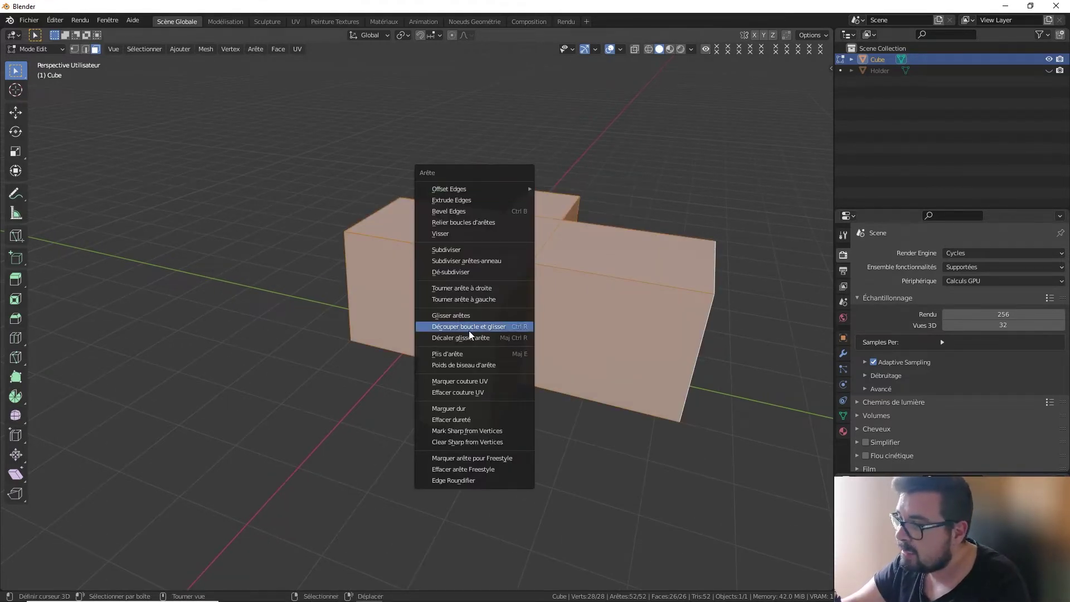
{"action": "left_click", "coordinate": [485, 381]}
{"action": "key", "text": "u"}
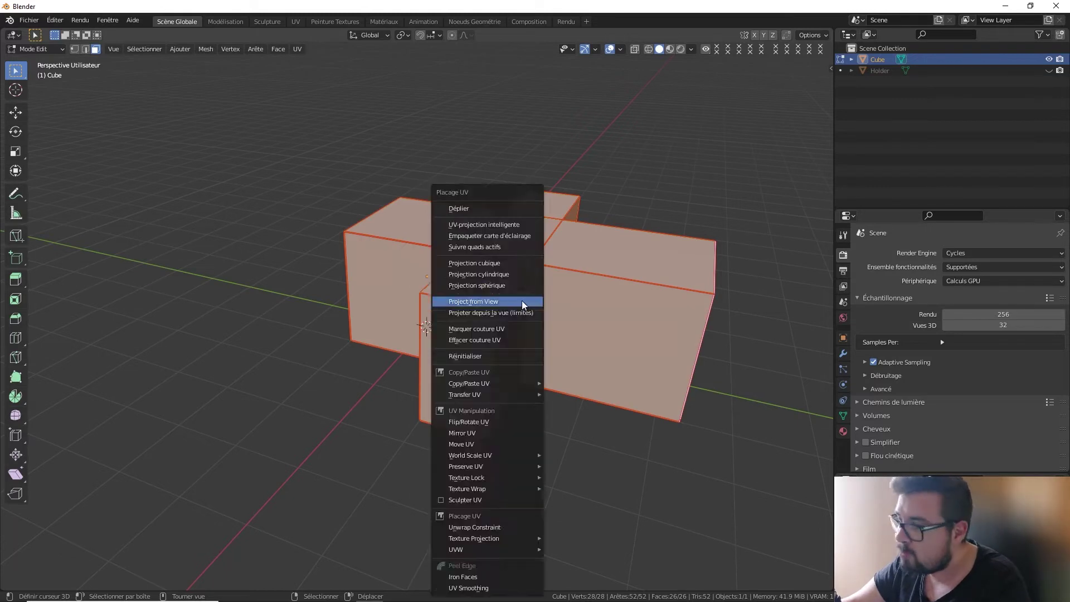
{"action": "left_click", "coordinate": [492, 204]}
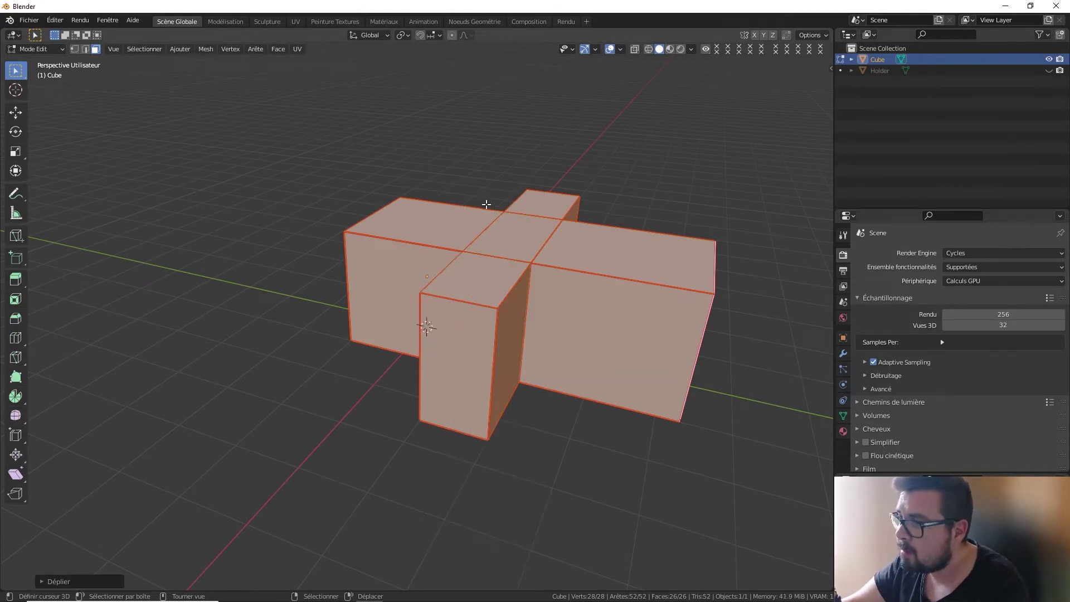
{"action": "left_click", "coordinate": [296, 21]}
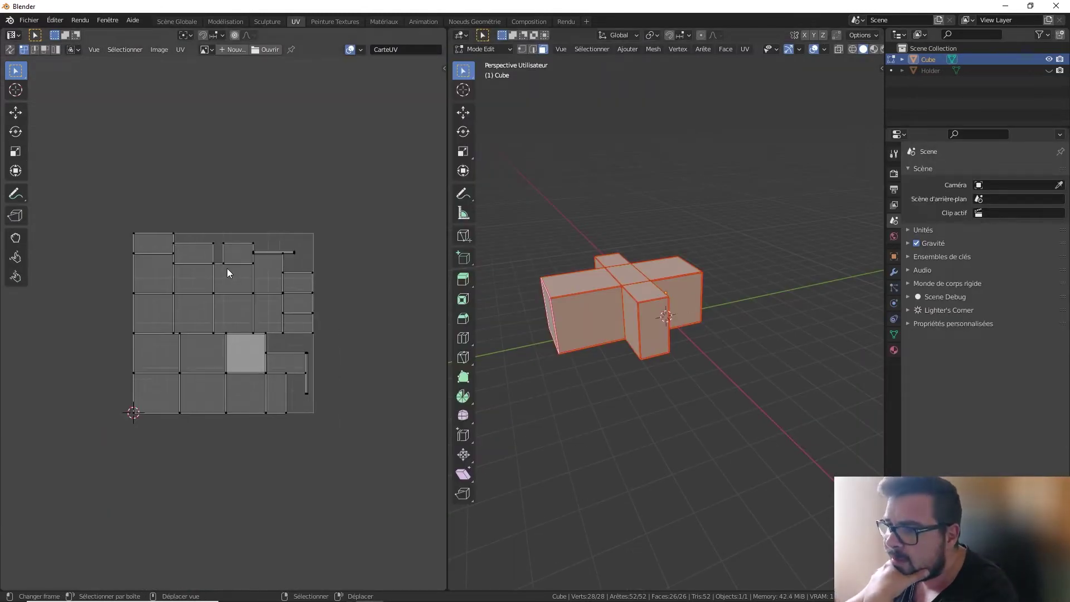
Zoom the UV view and test selecting a UV island and the left arm's top face.
{"action": "scroll", "coordinate": [227, 268], "scroll_direction": "up", "scroll_amount": 2}
{"action": "scroll", "coordinate": [229, 270], "scroll_direction": "up", "scroll_amount": 2}
{"action": "scroll", "coordinate": [276, 289], "scroll_direction": "down", "scroll_amount": 2}
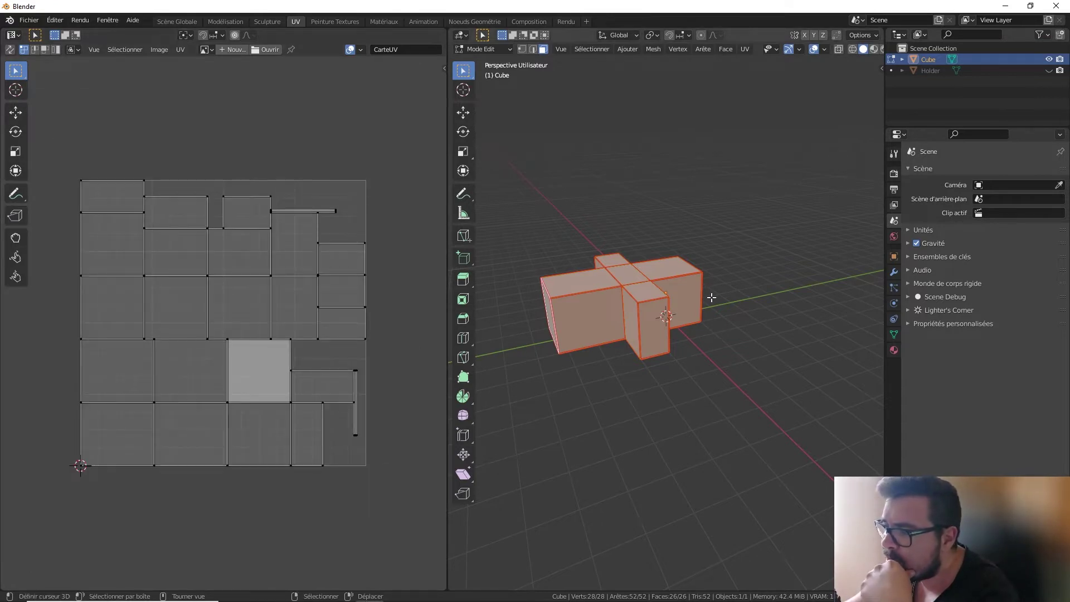
{"action": "middle_click_drag", "start_coordinate": [711, 297], "coordinate": [725, 290]}
{"action": "scroll", "coordinate": [286, 361], "scroll_direction": "up", "scroll_amount": 1}
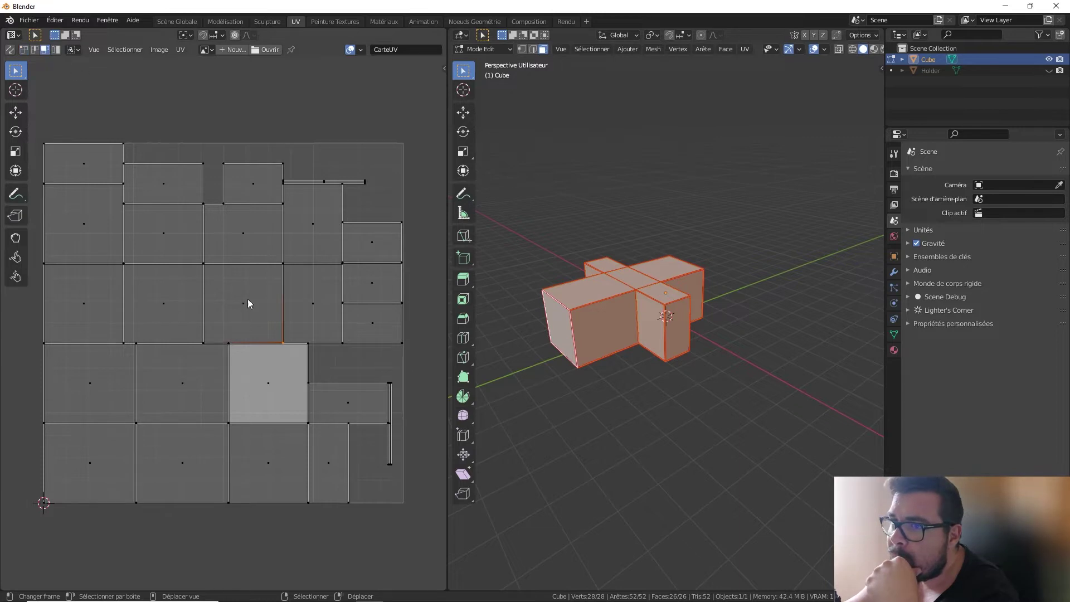
{"action": "left_click", "coordinate": [279, 382]}
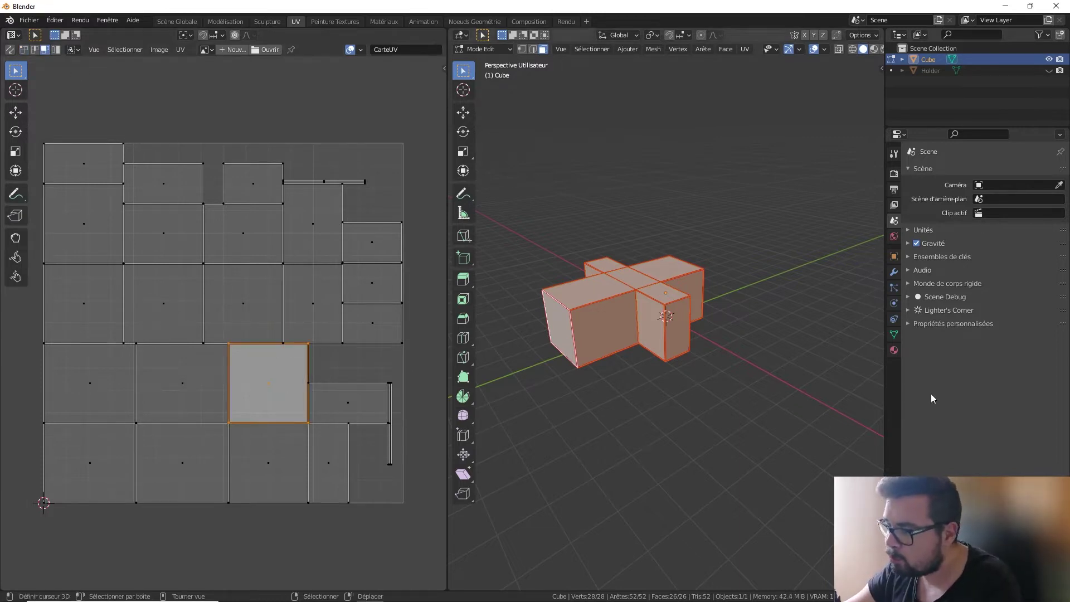
{"action": "key", "text": "a"}
{"action": "left_click", "coordinate": [636, 306]}
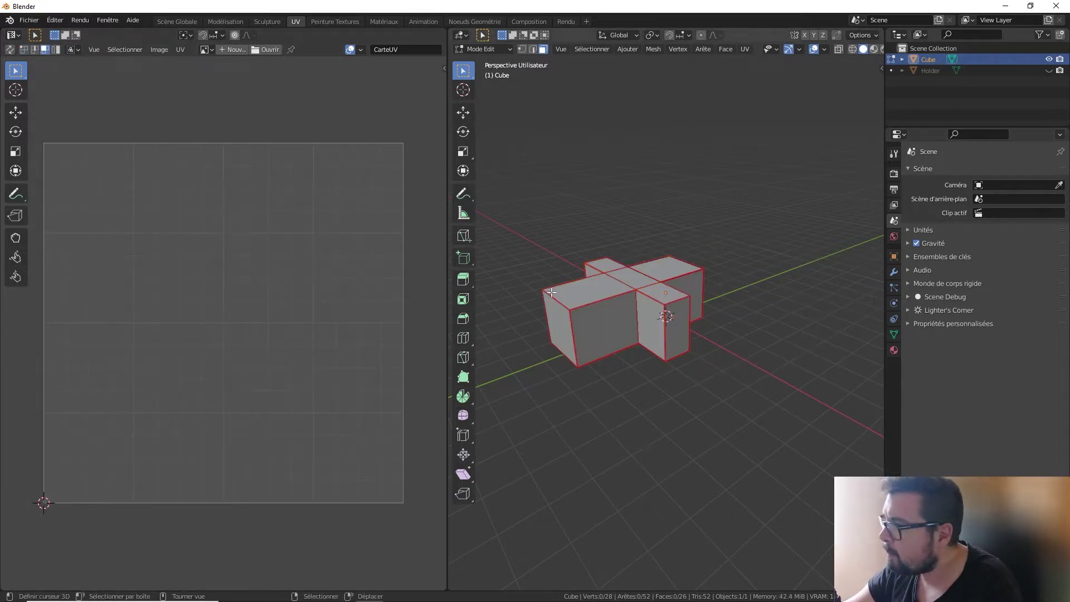
{"action": "left_click", "coordinate": [581, 299]}
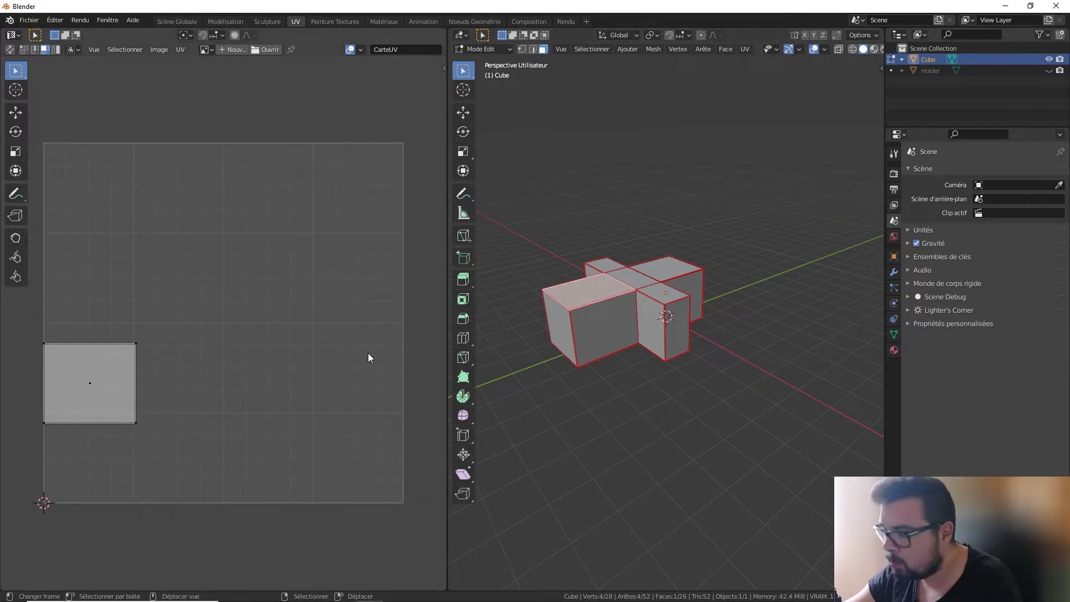
{"action": "key", "text": "a"}
{"action": "left_click", "coordinate": [334, 279]}
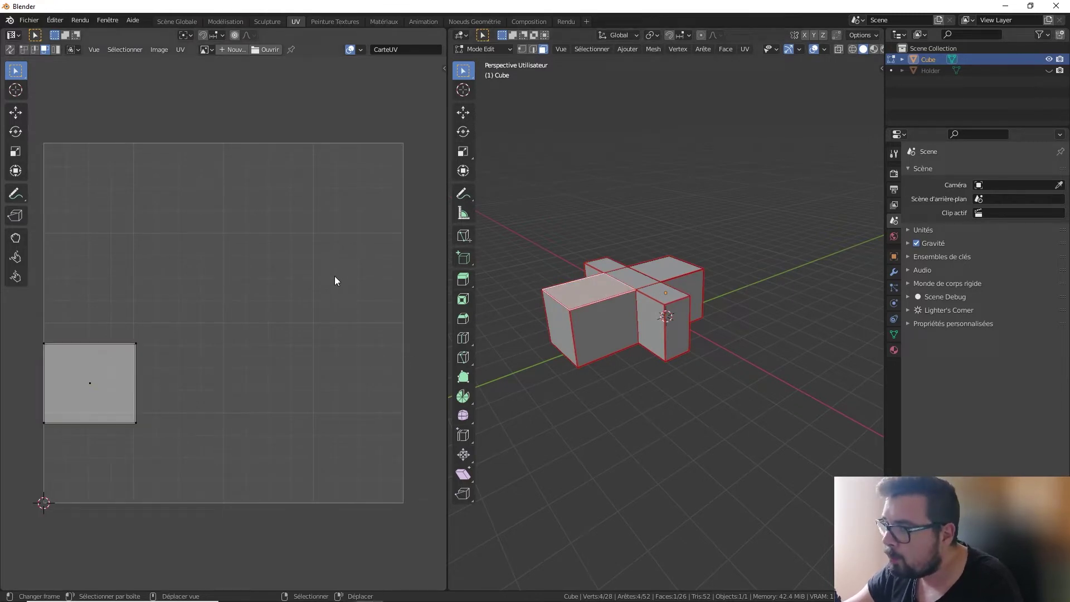
Enable UV Sync Selection and select five UV face squares to identify them.
{"action": "left_click", "coordinate": [10, 49]}
{"action": "left_click", "coordinate": [270, 371]}
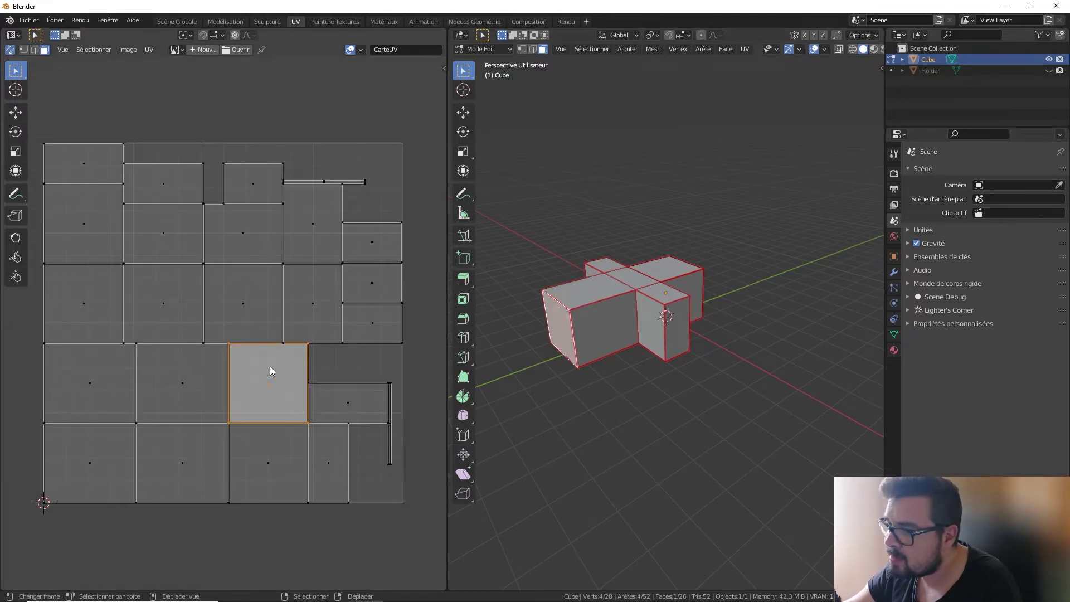
{"action": "left_click", "coordinate": [177, 391]}
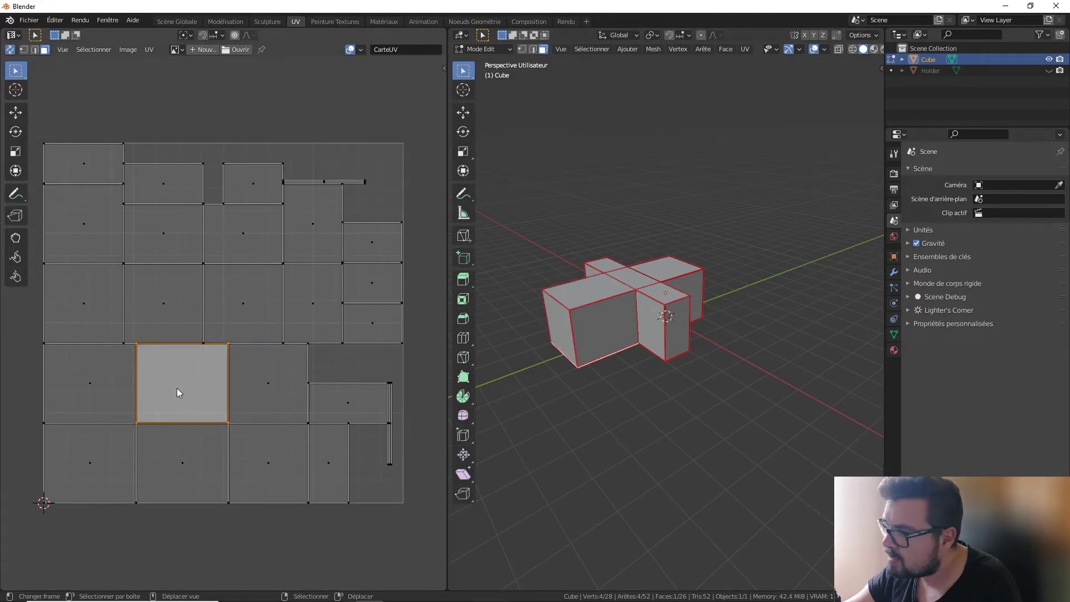
{"action": "left_click", "coordinate": [112, 453]}
{"action": "left_click", "coordinate": [209, 455]}
{"action": "left_click", "coordinate": [292, 460]}
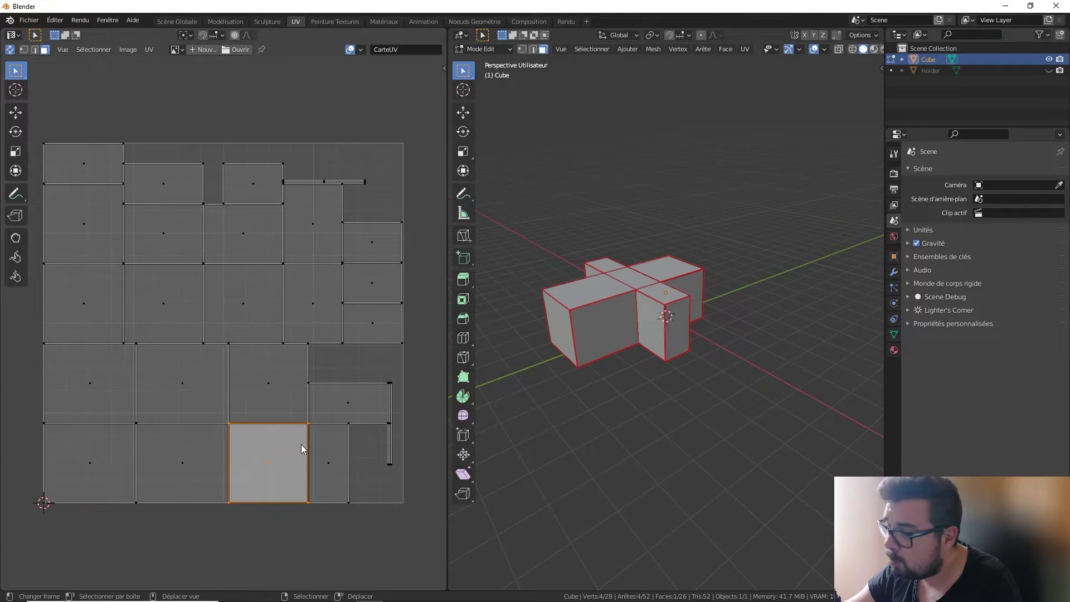
Inspect three UV faces and select the left arm's top face in the 3D view.
{"action": "middle_click_drag", "start_coordinate": [721, 208], "coordinate": [481, 251]}
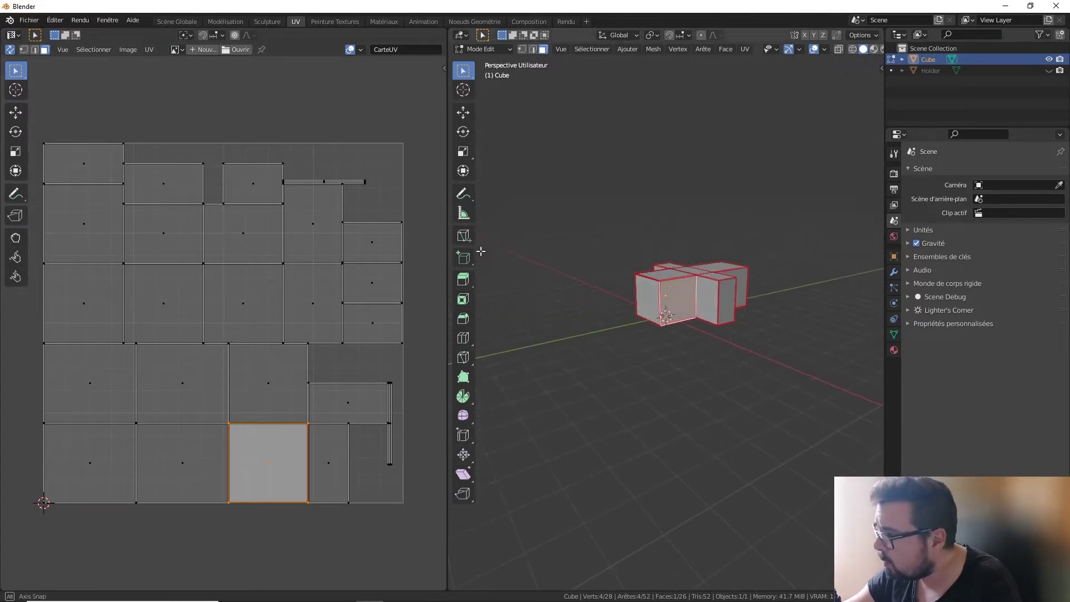
{"action": "left_click", "coordinate": [233, 300]}
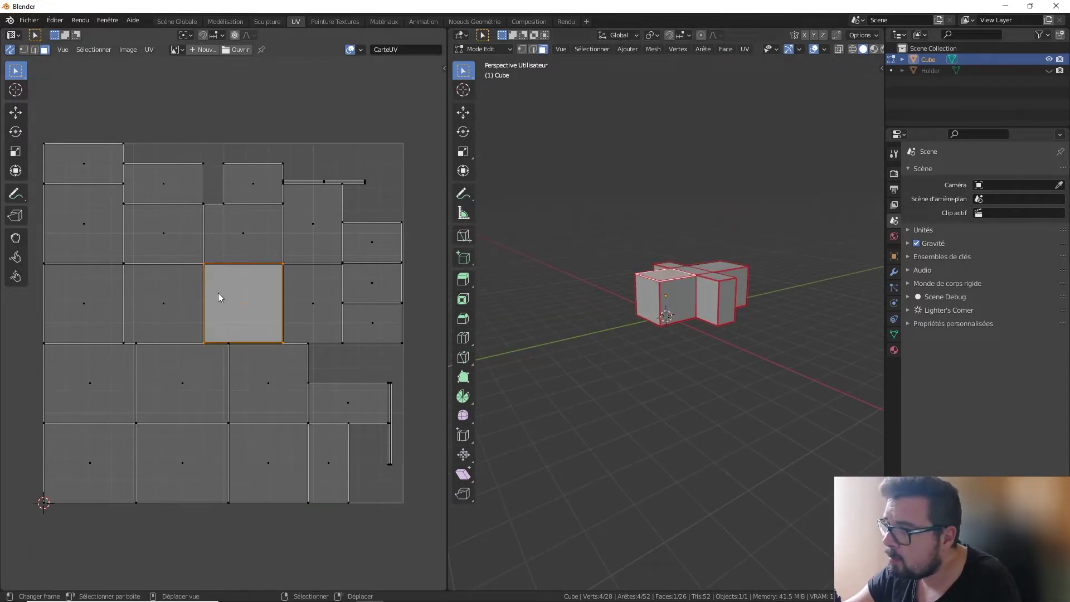
{"action": "left_click", "coordinate": [108, 311]}
{"action": "left_click", "coordinate": [103, 380]}
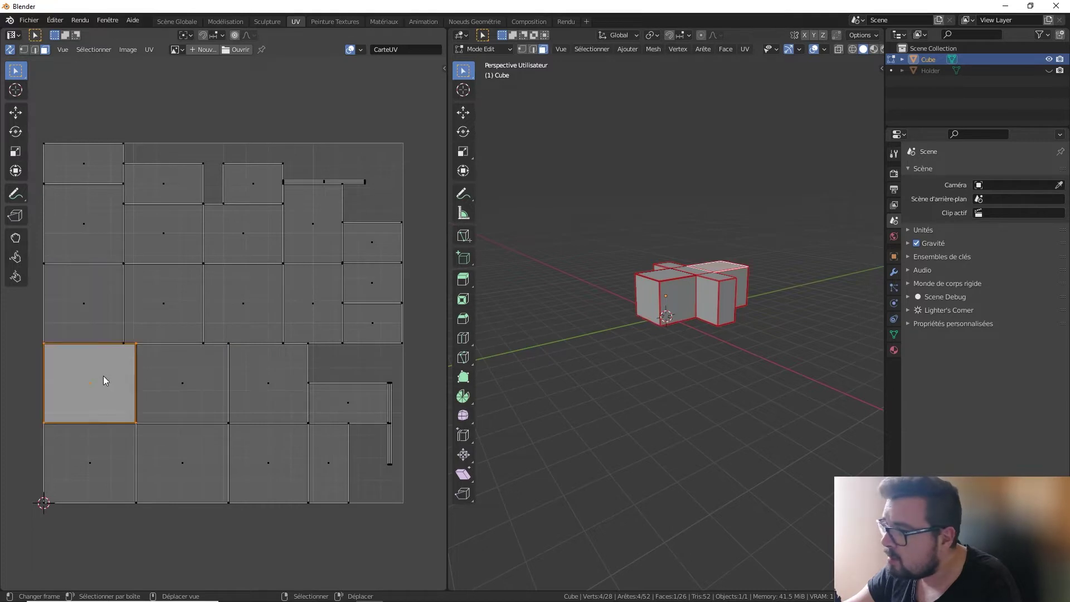
{"action": "middle_click_drag", "start_coordinate": [641, 251], "coordinate": [669, 223]}
{"action": "scroll", "coordinate": [680, 217], "scroll_direction": "up", "scroll_amount": 5}
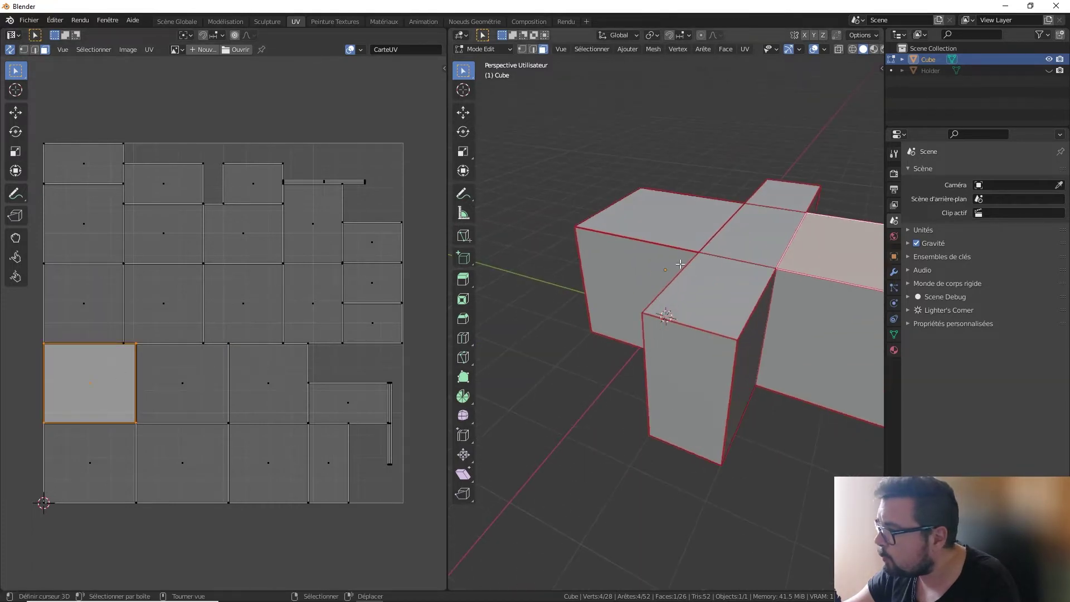
{"action": "left_click", "coordinate": [686, 213]}
Try moving the top face twice, cancelling both, then inspect two more UV islands.
{"action": "key", "text": "g"}
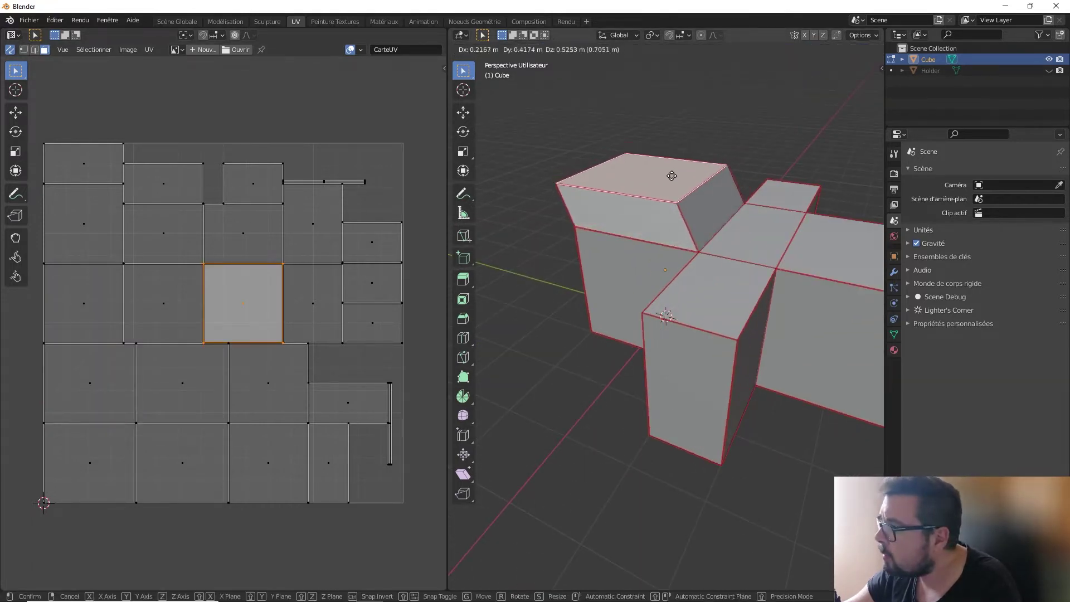
{"action": "right_click", "coordinate": [646, 194]}
{"action": "key", "text": "g"}
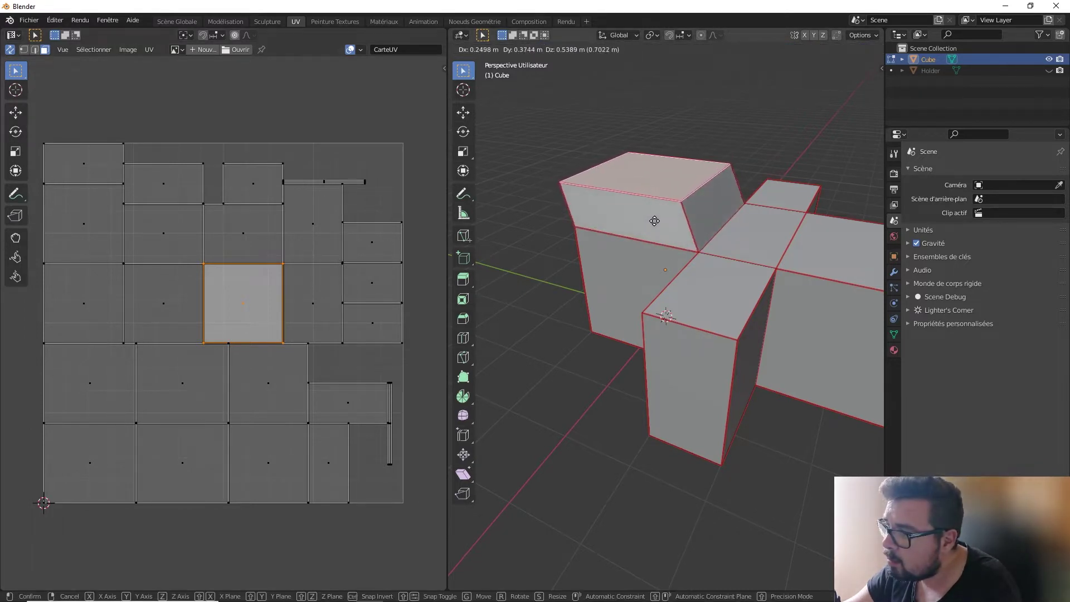
{"action": "right_click", "coordinate": [656, 221]}
{"action": "left_click", "coordinate": [327, 308]}
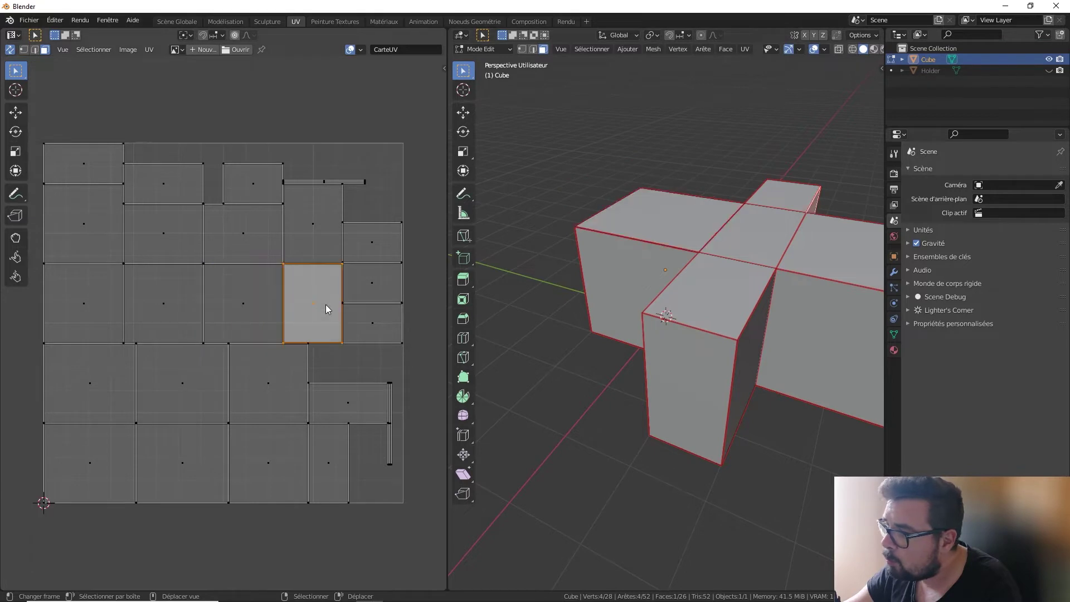
{"action": "left_click", "coordinate": [345, 181]}
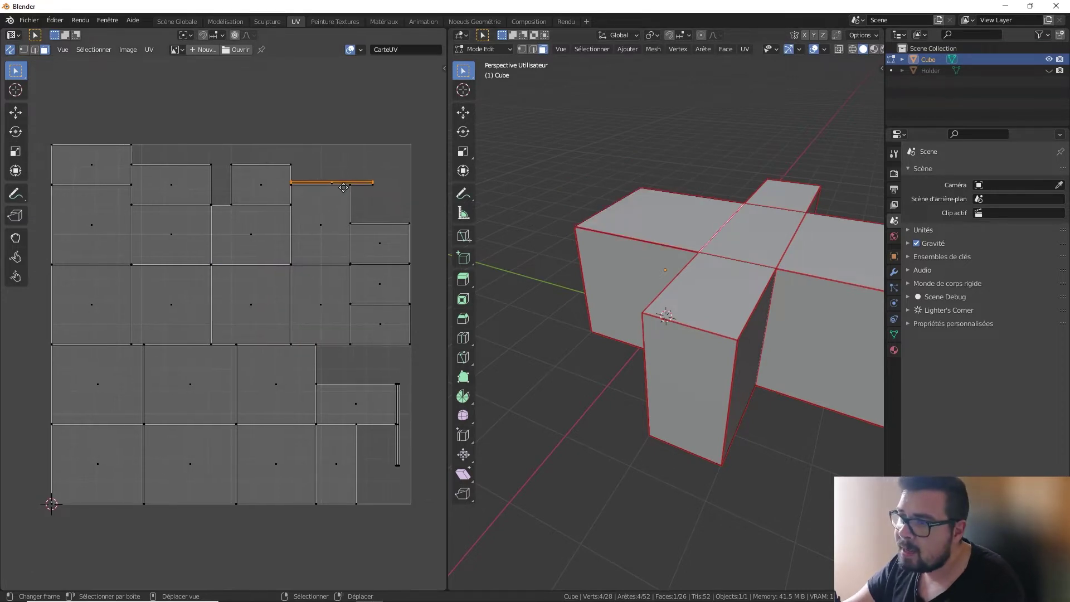
Create a new material 'Matériau' for the Cube in Material Properties.
{"action": "scroll", "coordinate": [350, 189], "scroll_direction": "up", "scroll_amount": 1}
{"action": "scroll", "coordinate": [350, 189], "scroll_direction": "up", "scroll_amount": 1}
{"action": "scroll", "coordinate": [285, 191], "scroll_direction": "up", "scroll_amount": 1}
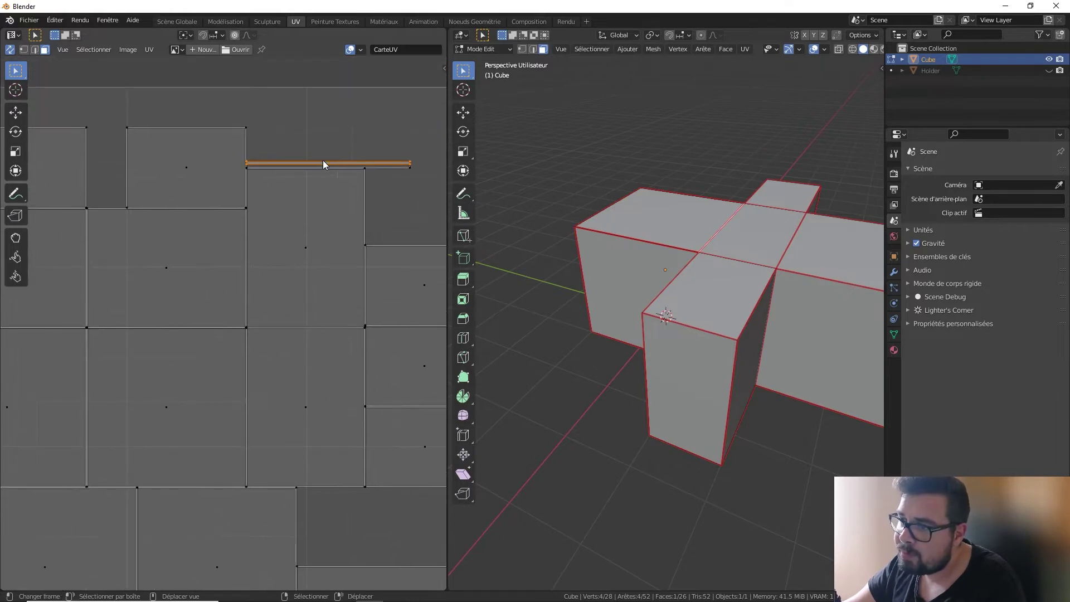
{"action": "left_click", "coordinate": [894, 350]}
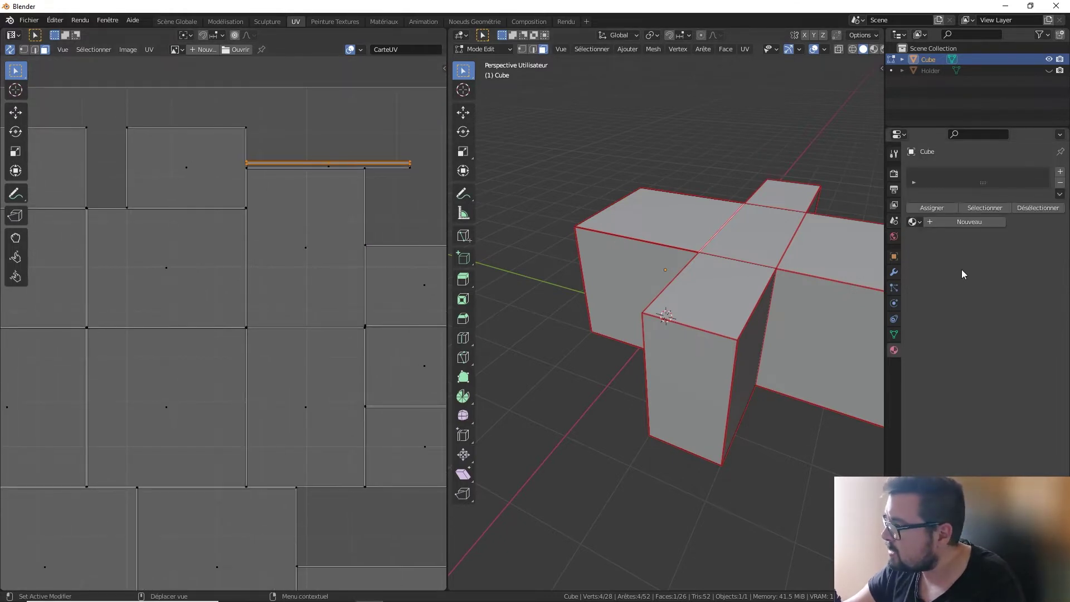
{"action": "left_click", "coordinate": [970, 222]}
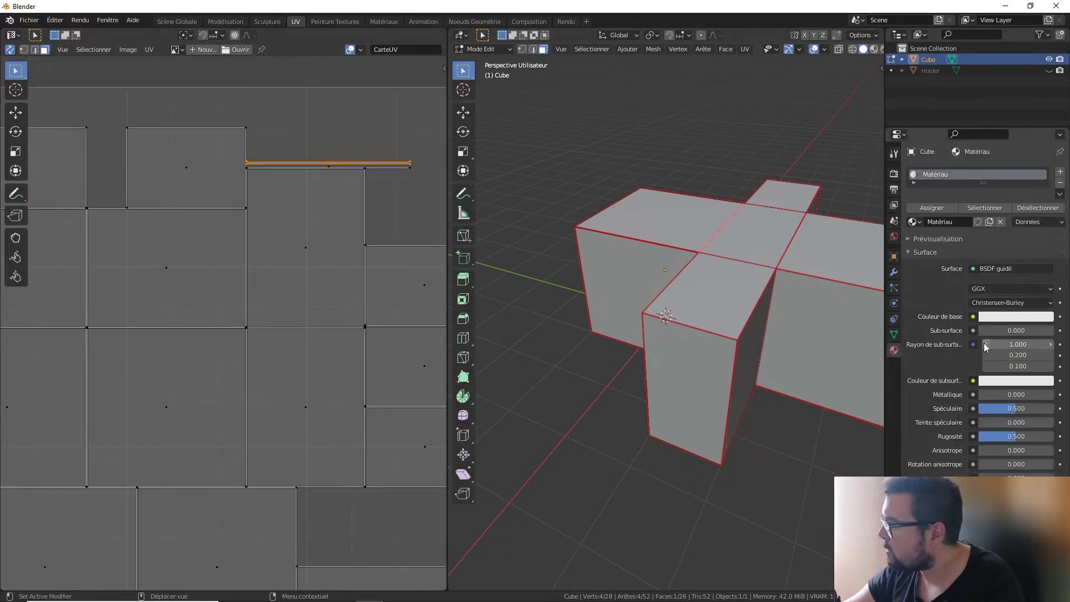
Set Matériau's base colour to red and preview it in Rendered shading.
{"action": "left_click", "coordinate": [1016, 316]}
{"action": "left_click", "coordinate": [1020, 192]}
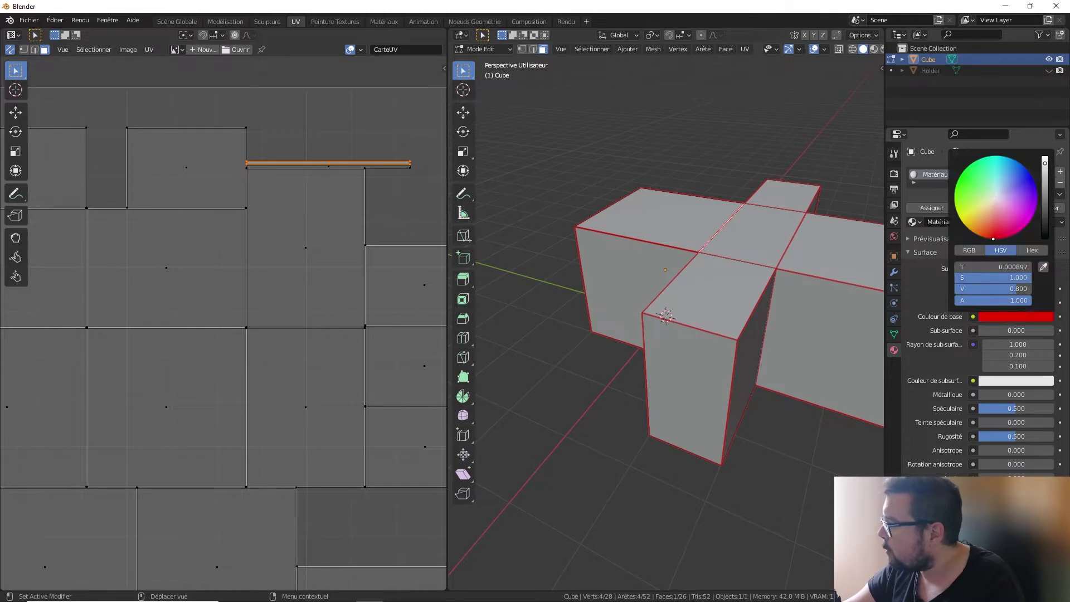
{"action": "left_click", "coordinate": [882, 51]}
{"action": "mouse_move", "coordinate": [814, 163]}
{"action": "middle_mouse_down"}
{"action": "mouse_move", "coordinate": [788, 201]}
{"action": "mouse_move", "coordinate": [568, 261]}
{"action": "middle_mouse_up"}
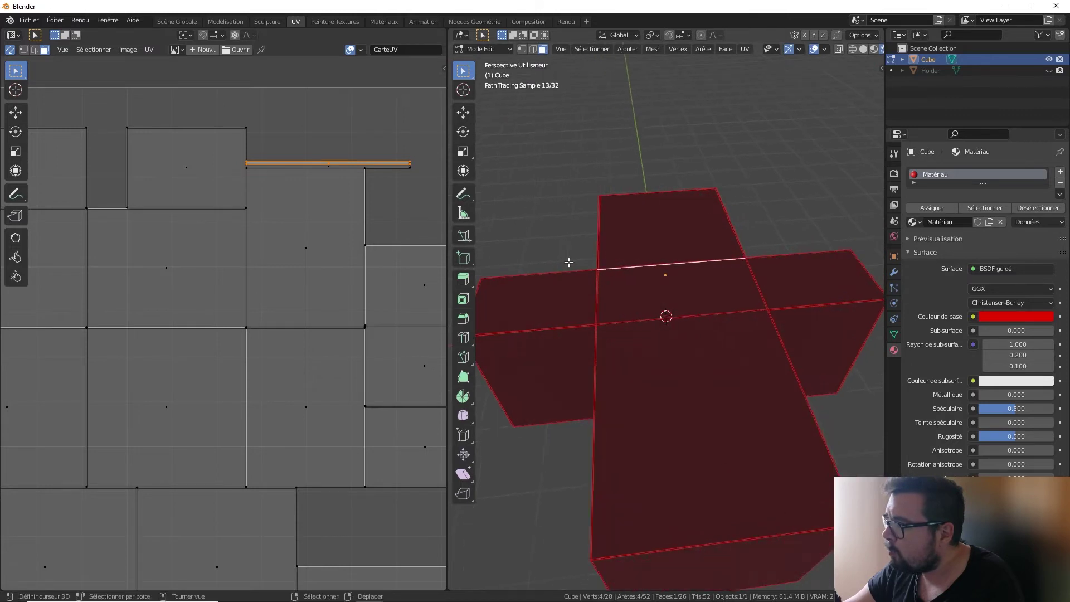
{"action": "mouse_move", "coordinate": [678, 243]}
{"action": "middle_mouse_down"}
{"action": "mouse_move", "coordinate": [729, 262]}
{"action": "mouse_move", "coordinate": [645, 246]}
{"action": "mouse_move", "coordinate": [631, 276]}
{"action": "middle_mouse_up"}
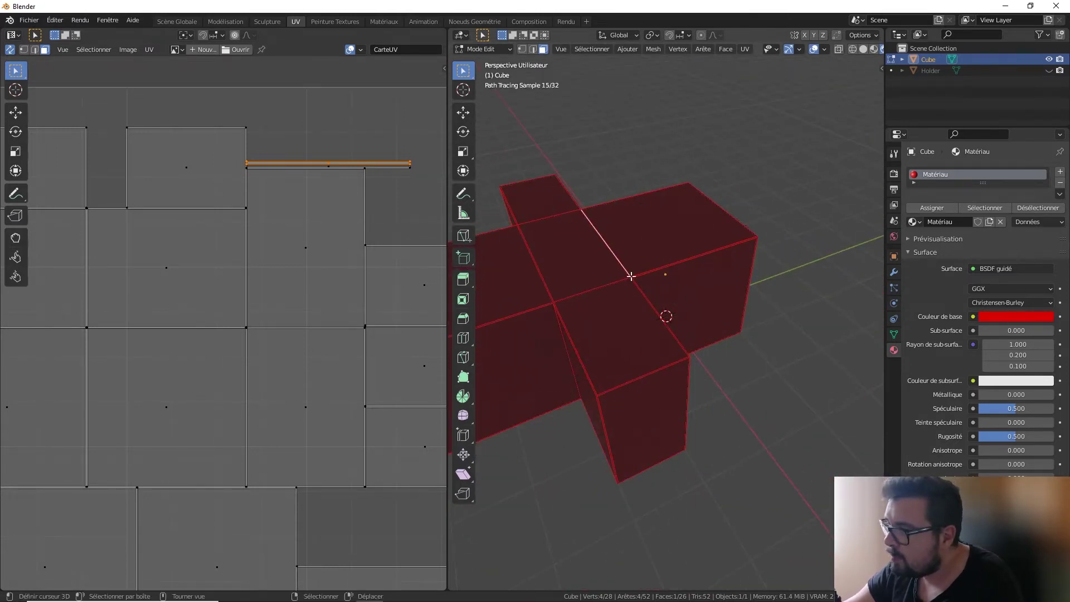
Add a second material slot holding a blue material, Matériau.001.
{"action": "left_click", "coordinate": [1061, 172]}
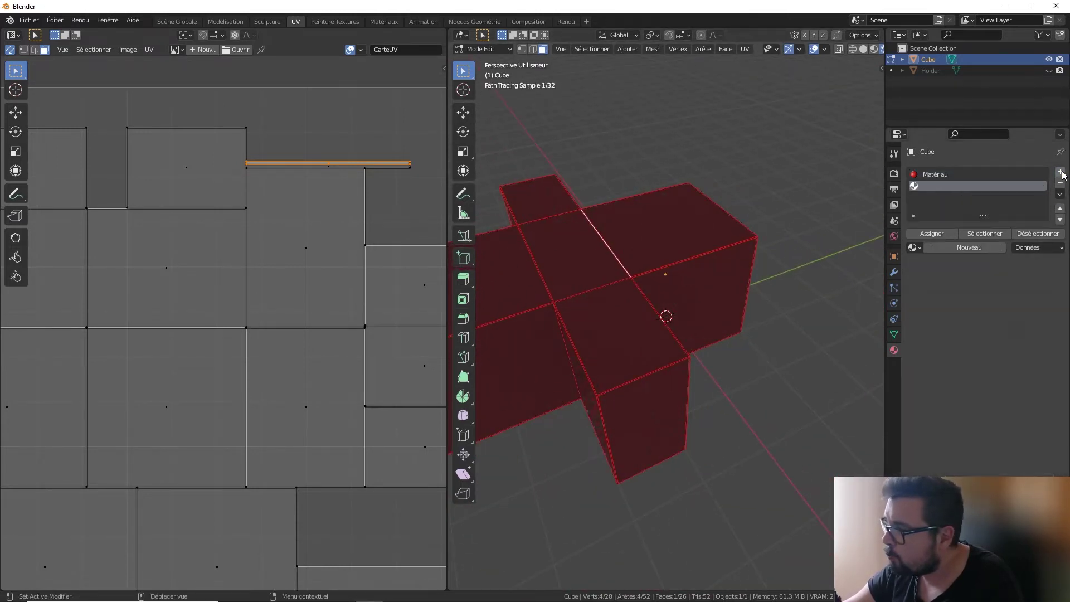
{"action": "left_click", "coordinate": [915, 247]}
{"action": "left_click", "coordinate": [942, 276]}
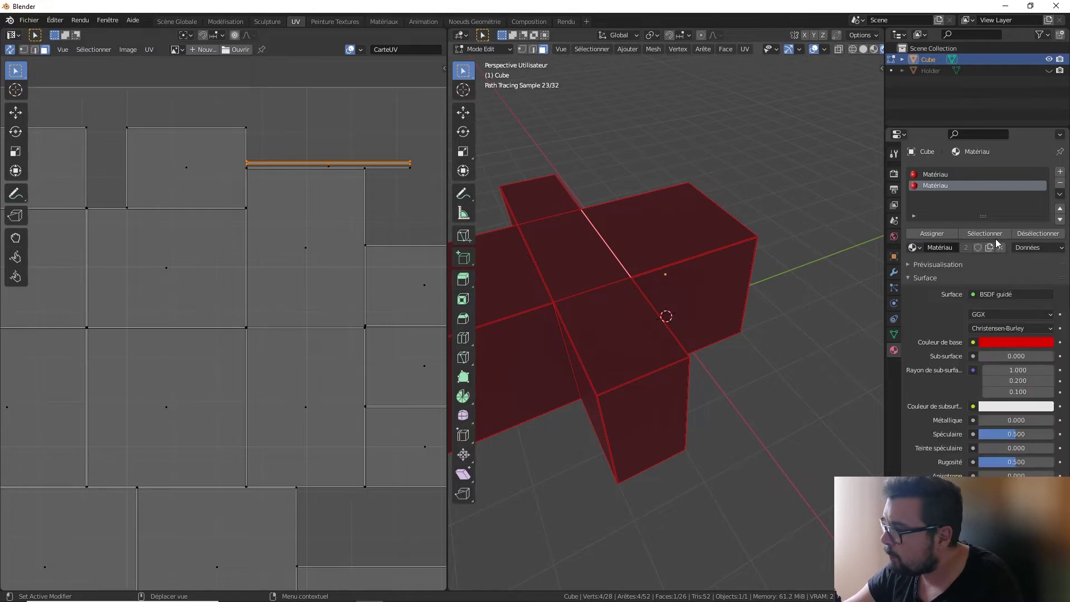
{"action": "left_click", "coordinate": [1038, 340]}
{"action": "left_click", "coordinate": [996, 245]}
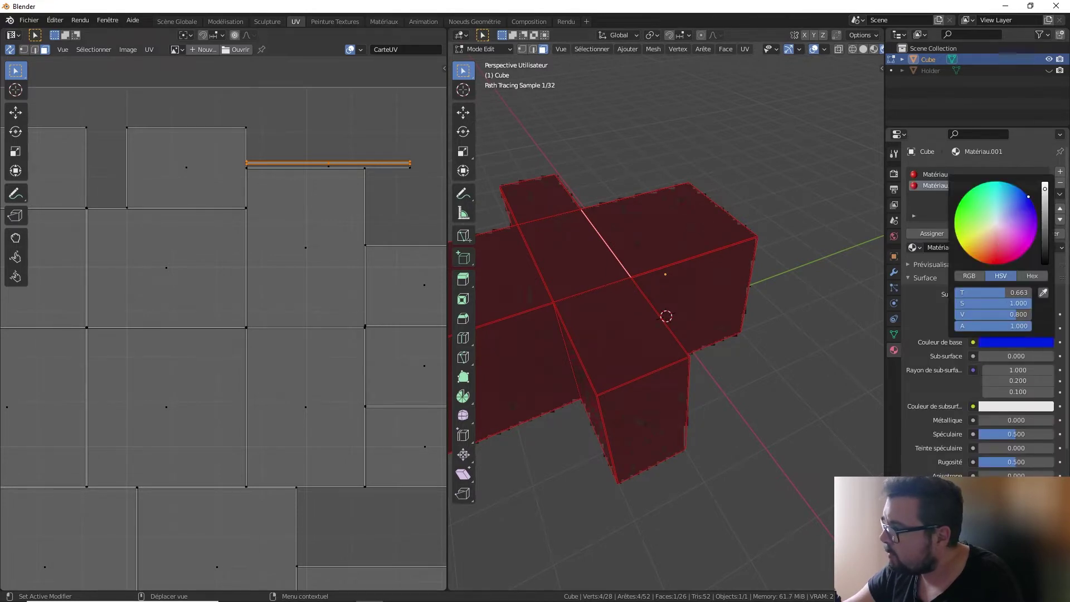
{"action": "mouse_move", "coordinate": [837, 261]}
{"action": "middle_mouse_down"}
{"action": "mouse_move", "coordinate": [616, 270]}
{"action": "mouse_move", "coordinate": [530, 258]}
{"action": "middle_mouse_up"}
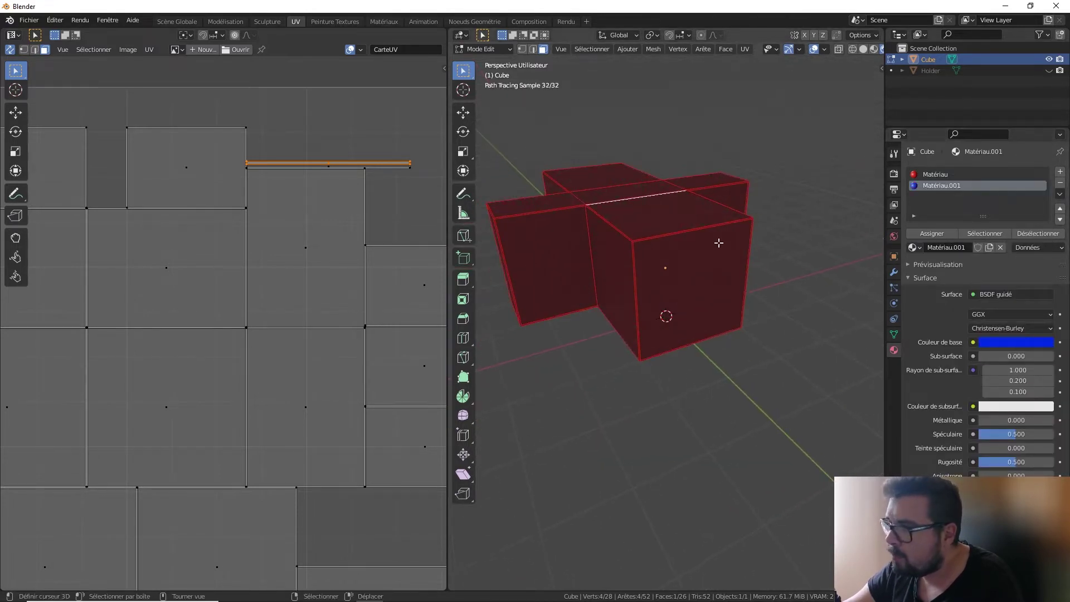
{"action": "middle_click_drag", "start_coordinate": [740, 285], "coordinate": [585, 273]}
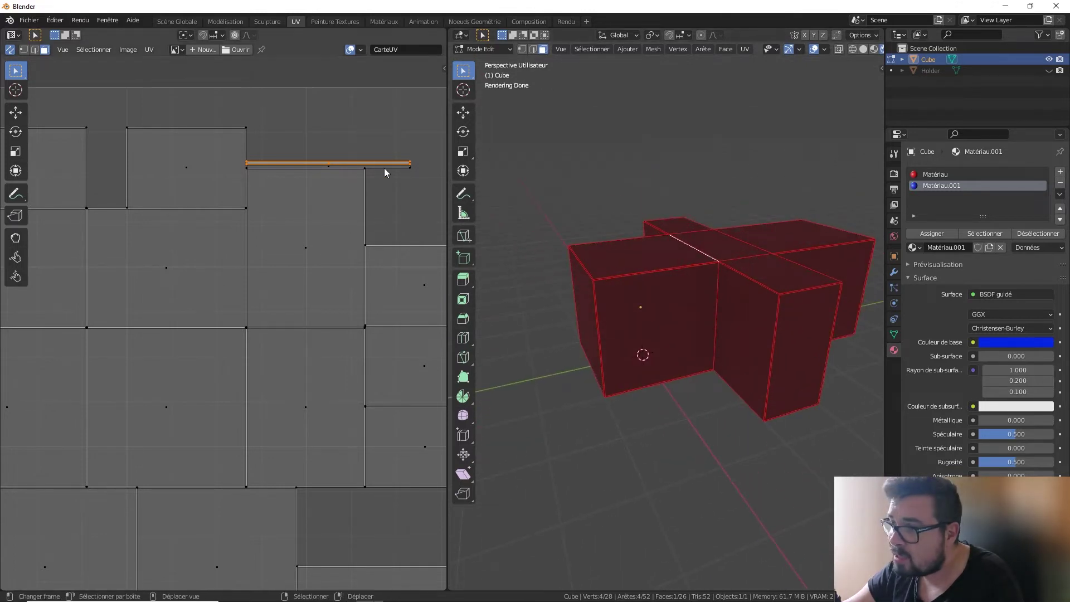
{"action": "scroll", "coordinate": [641, 307], "scroll_direction": "up", "scroll_amount": 2}
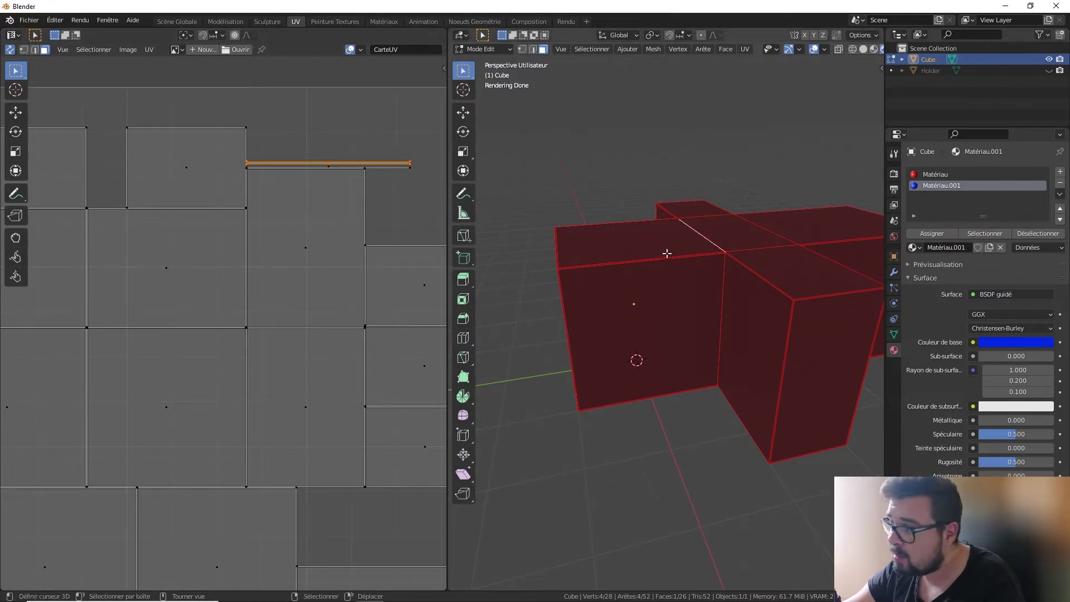
Deselect all faces, then return to Solid shading and the Scène Globale workspace.
{"action": "left_click", "coordinate": [645, 240]}
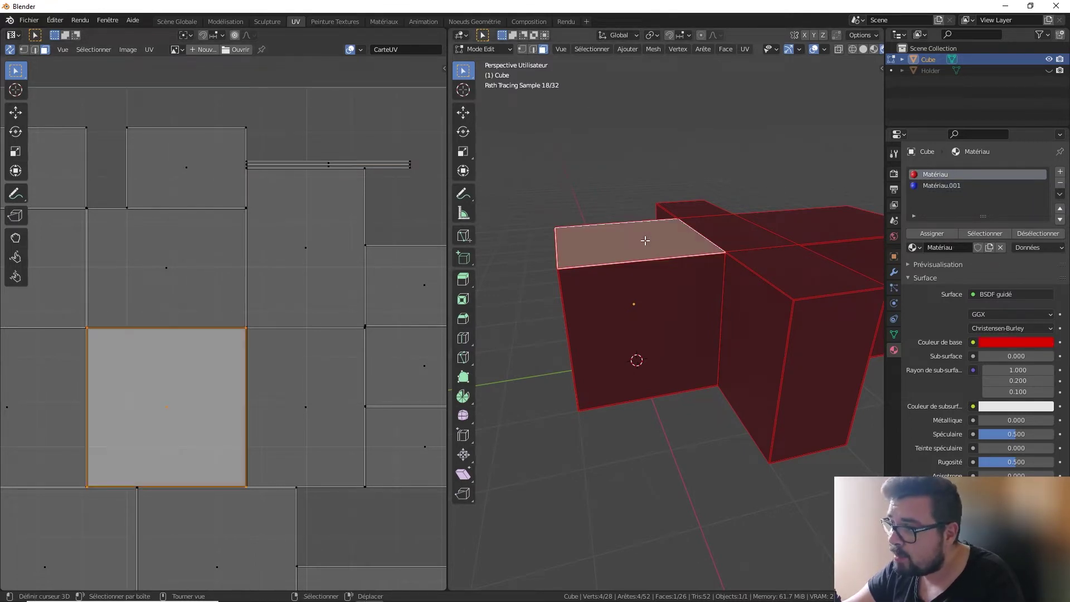
{"action": "key", "text": "g"}
{"action": "key", "text": "Escape"}
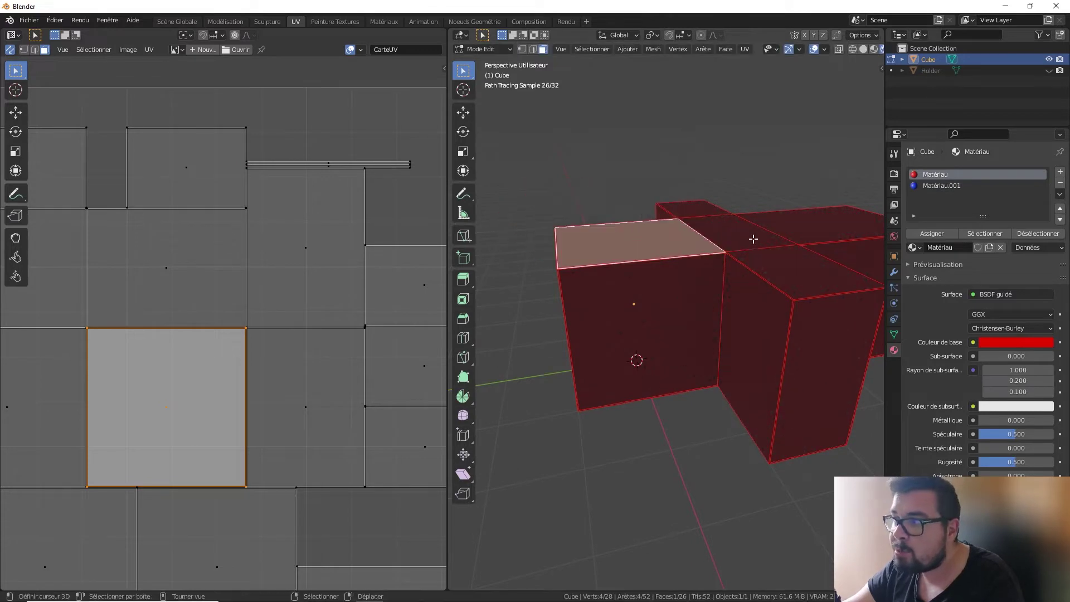
{"action": "mouse_move", "coordinate": [753, 238]}
{"action": "middle_mouse_down"}
{"action": "mouse_move", "coordinate": [734, 251]}
{"action": "mouse_move", "coordinate": [731, 189]}
{"action": "middle_mouse_up"}
{"action": "key", "text": "alt+a"}
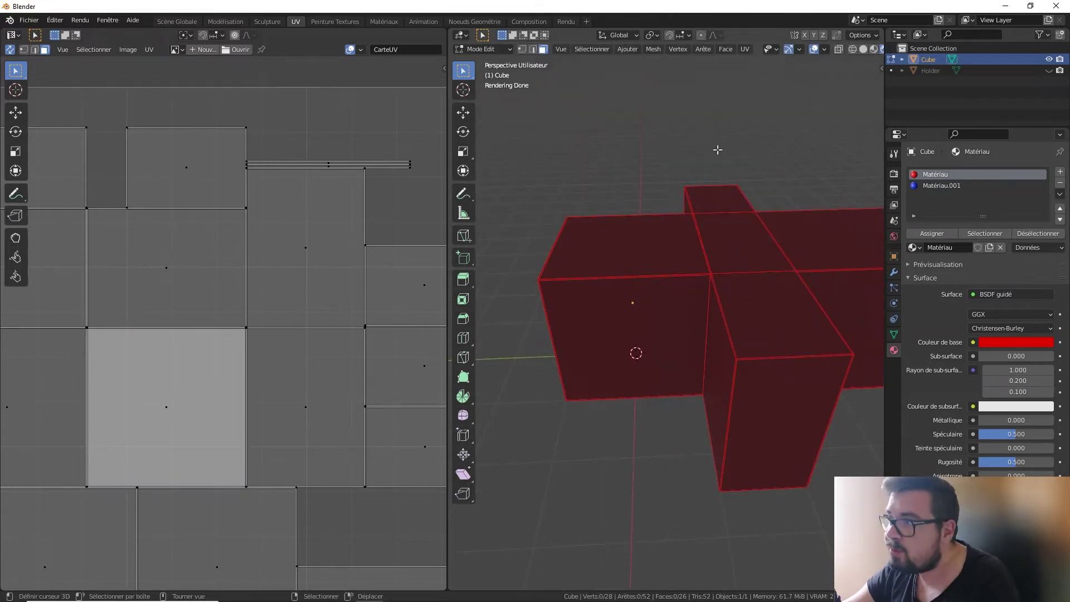
{"action": "left_click", "coordinate": [863, 49]}
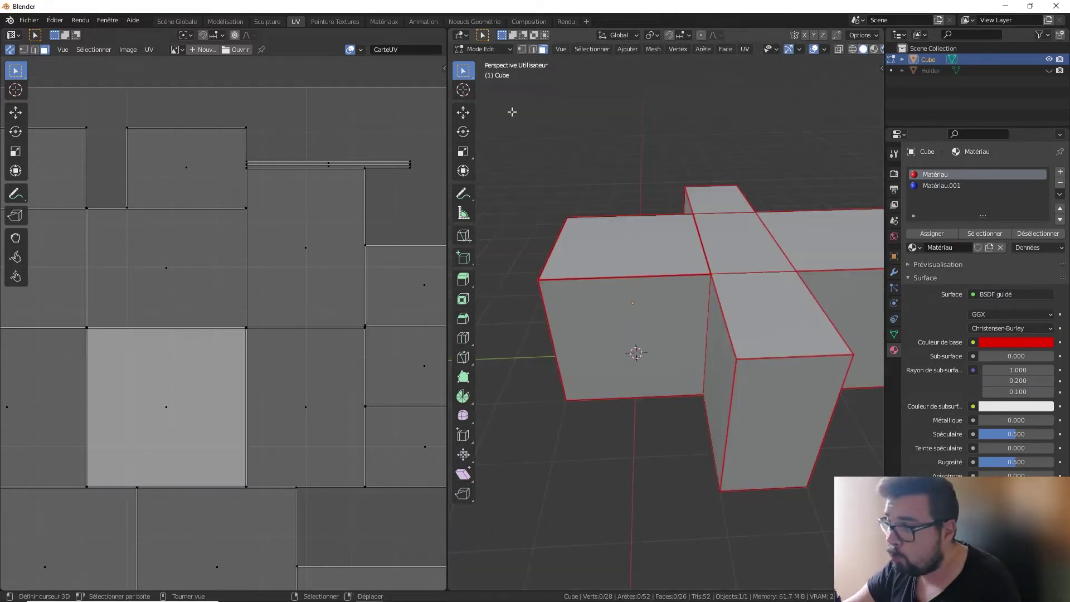
{"action": "left_click", "coordinate": [187, 22]}
Enter Edit Mode, select every face, and open the Mesh menu's Clean Up options.
{"action": "middle_click_drag", "start_coordinate": [648, 239], "coordinate": [604, 249]}
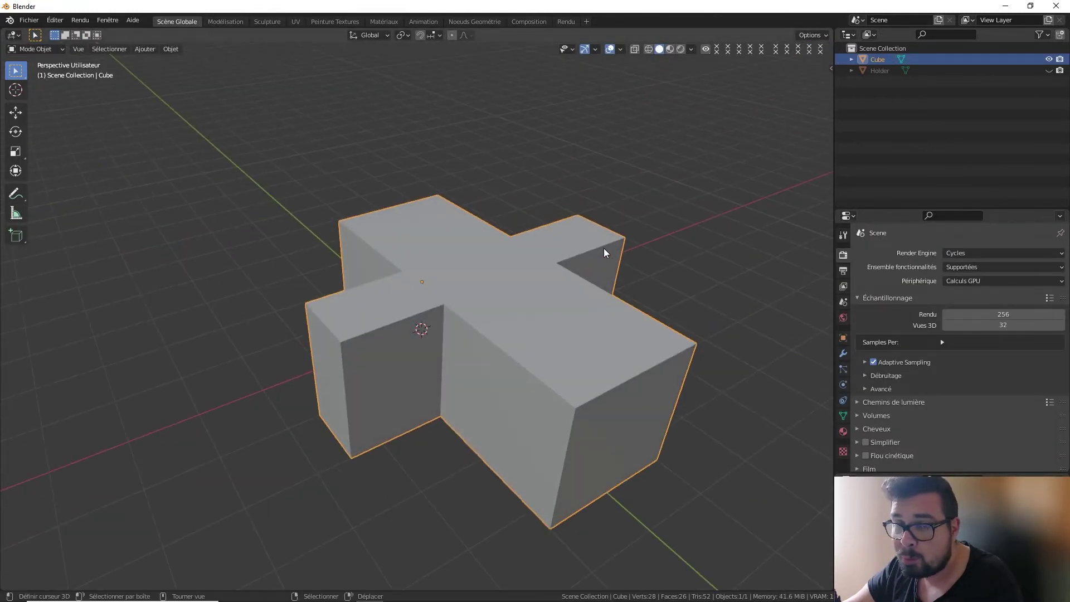
{"action": "key", "text": "Tab"}
{"action": "key", "text": "a"}
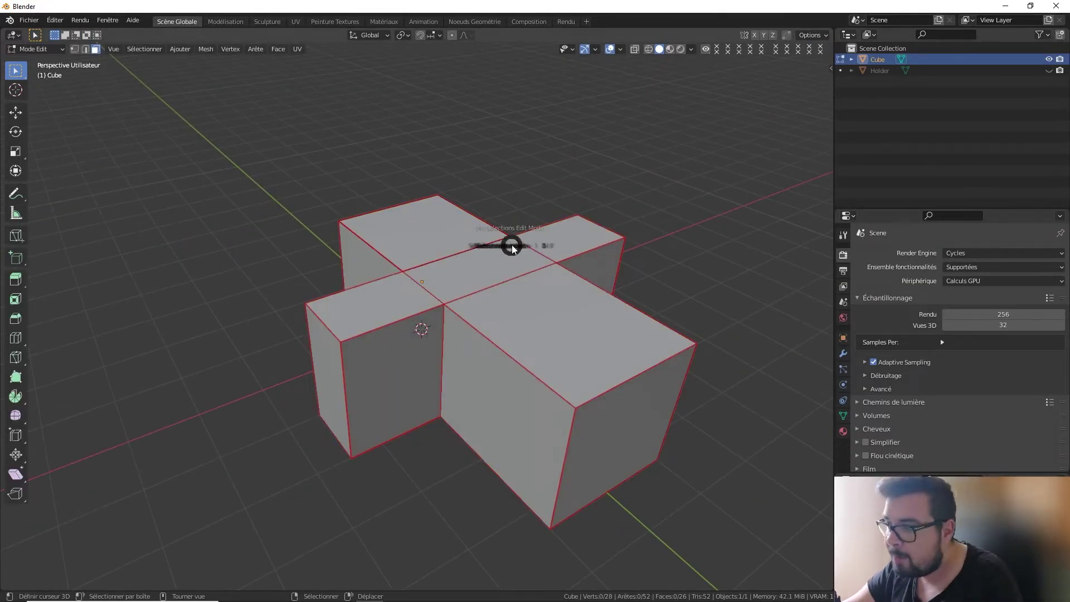
{"action": "left_click", "coordinate": [518, 193]}
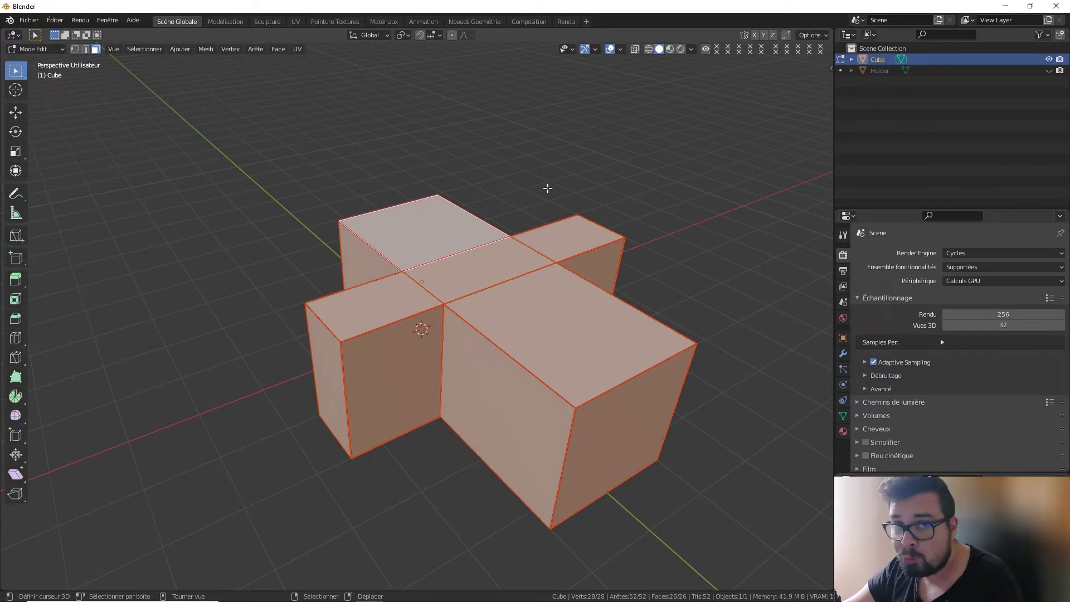
{"action": "left_click", "coordinate": [204, 49]}
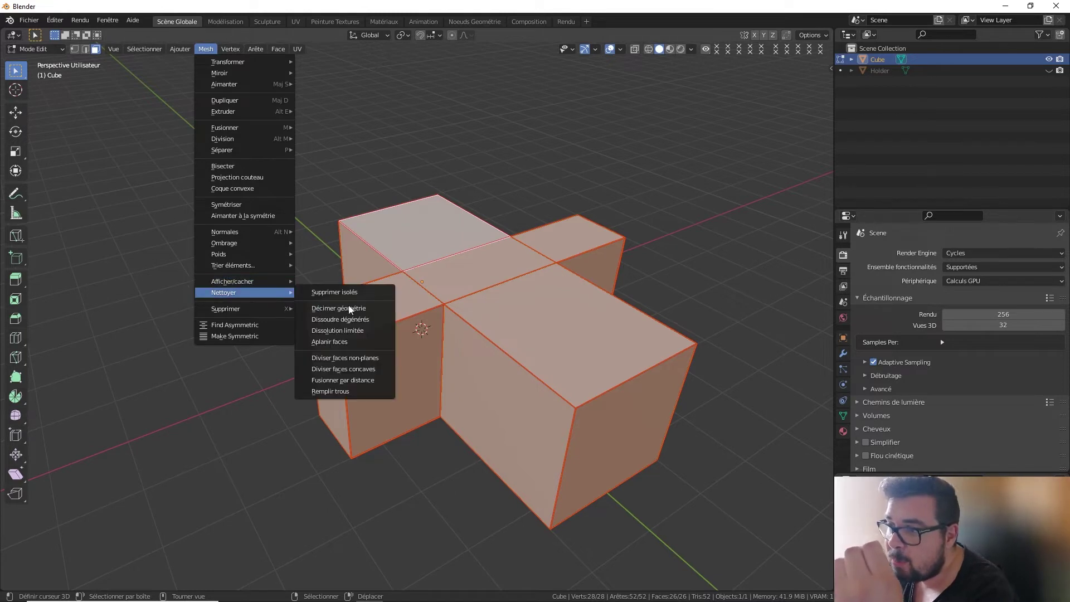
{"action": "mouse_move", "coordinate": [223, 293]}
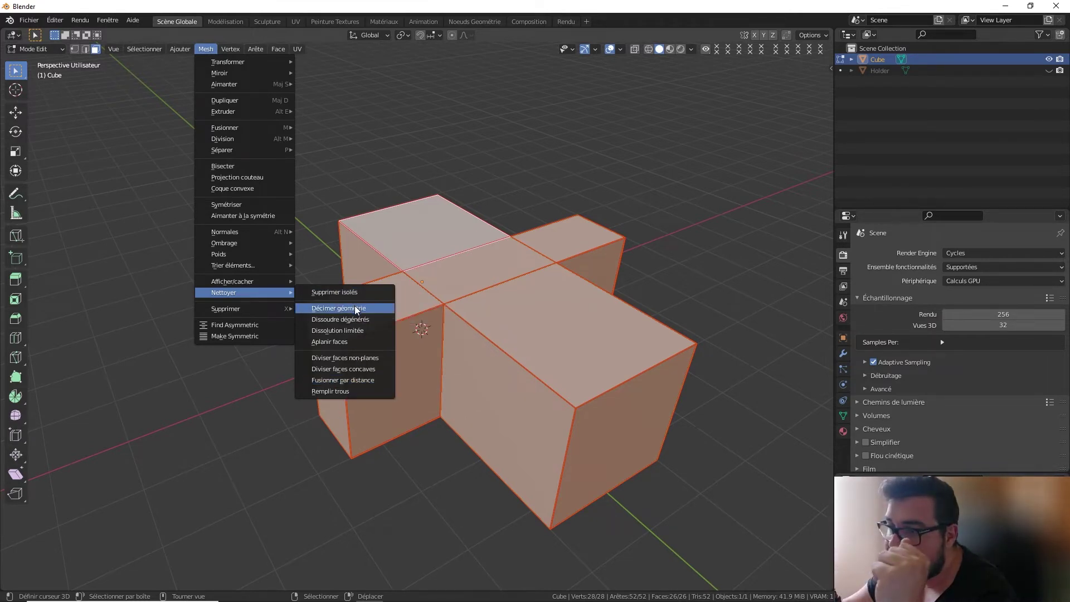
Check the Quick Favorites entries for Merge by Distance, Dissolve Degenerate and Delete Loose, then close the menus.
{"action": "right_click", "coordinate": [352, 380]}
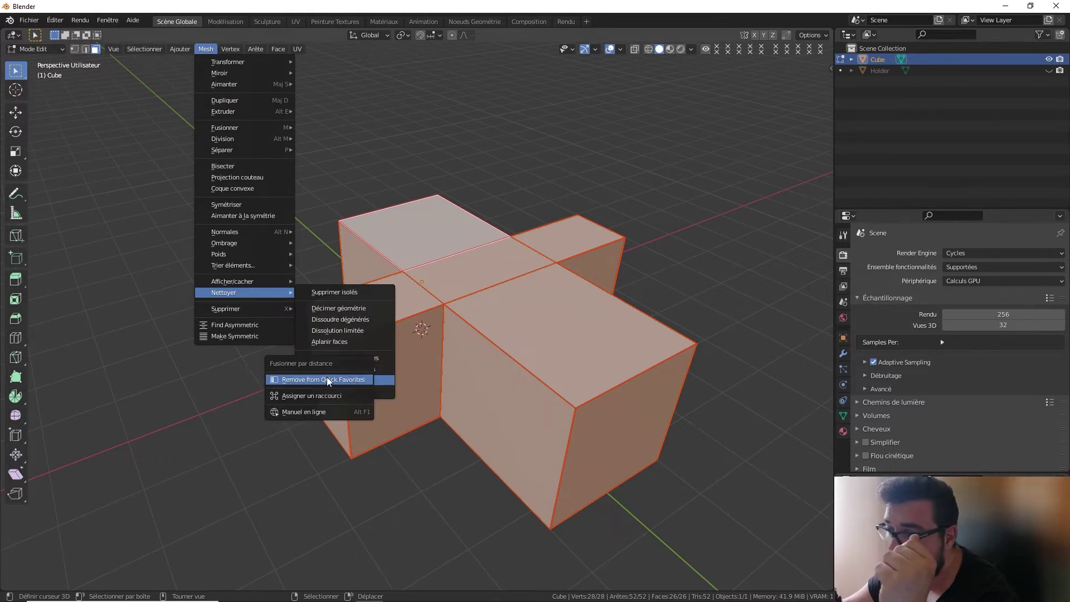
{"action": "right_click", "coordinate": [347, 321]}
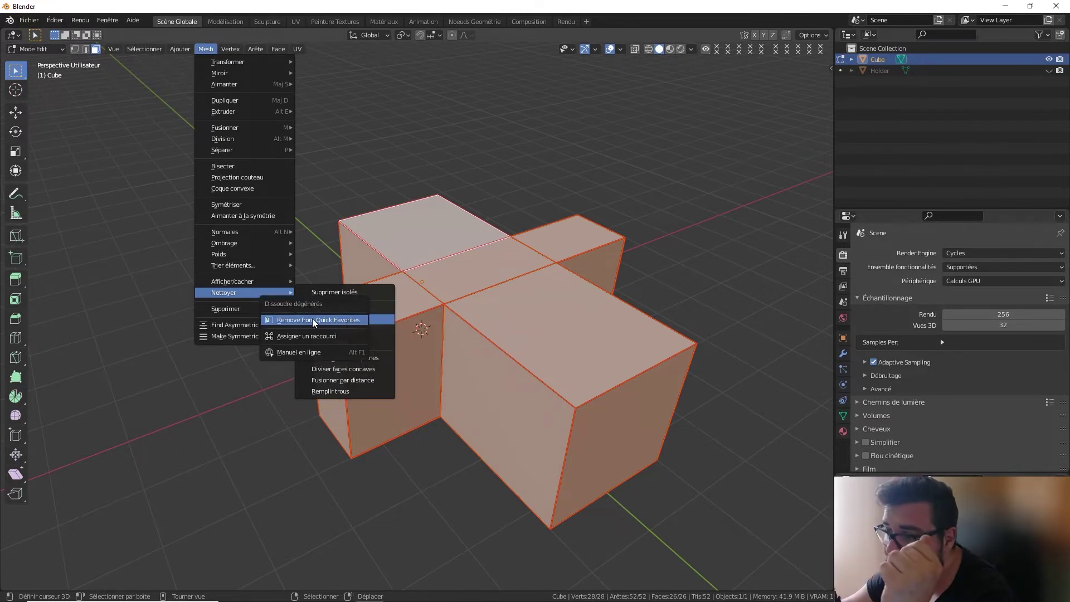
{"action": "right_click", "coordinate": [355, 290]}
{"action": "key", "text": "Escape"}
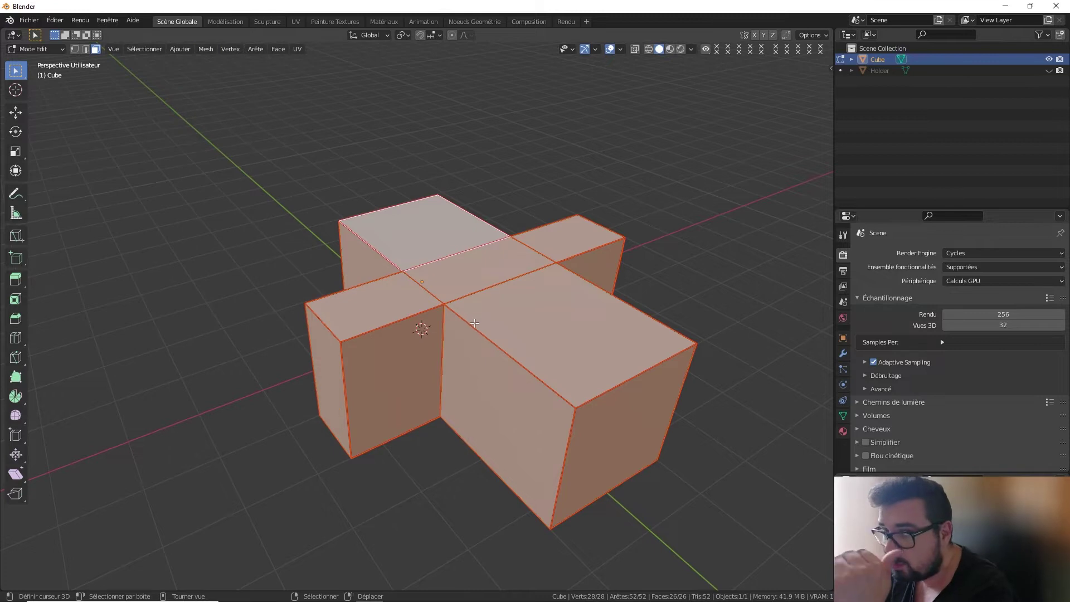
Run Dissolve Degenerate, Merge by Distance and Delete Loose from Quick Favorites.
{"action": "key", "text": "q"}
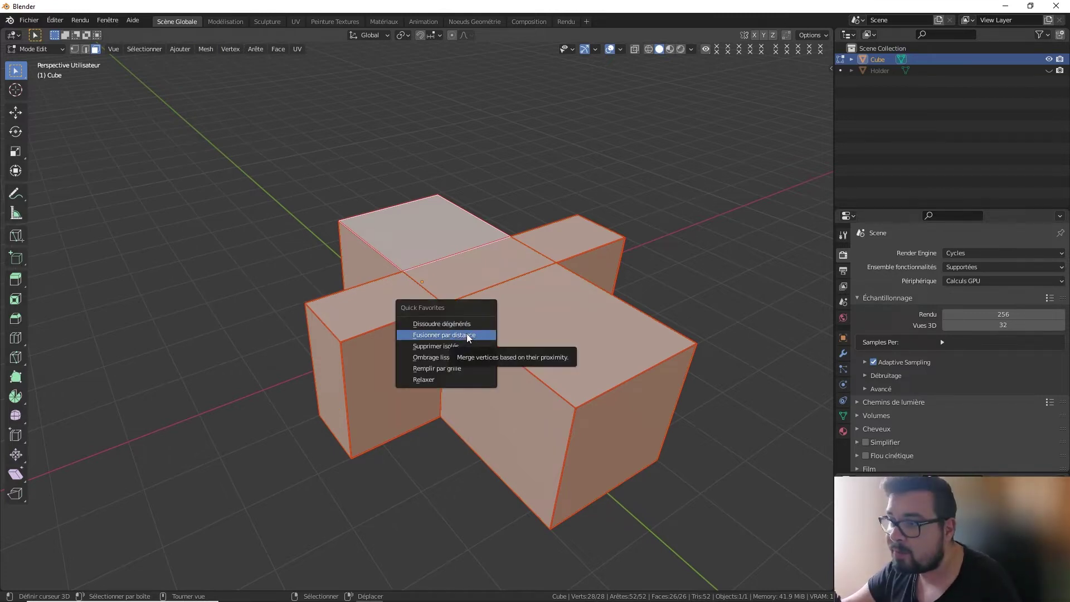
{"action": "left_click", "coordinate": [469, 324]}
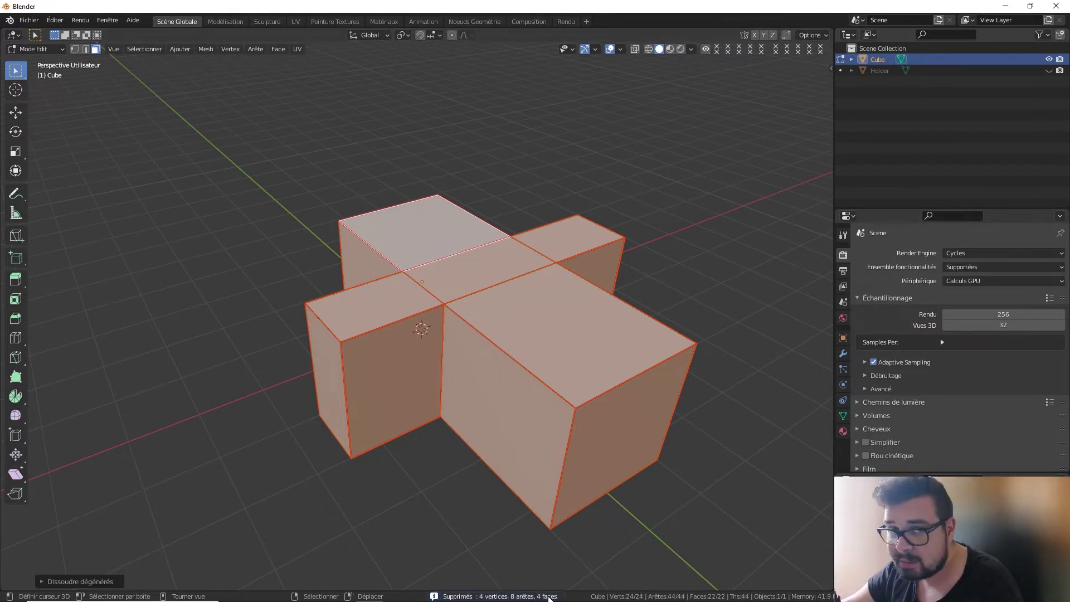
{"action": "key", "text": "q"}
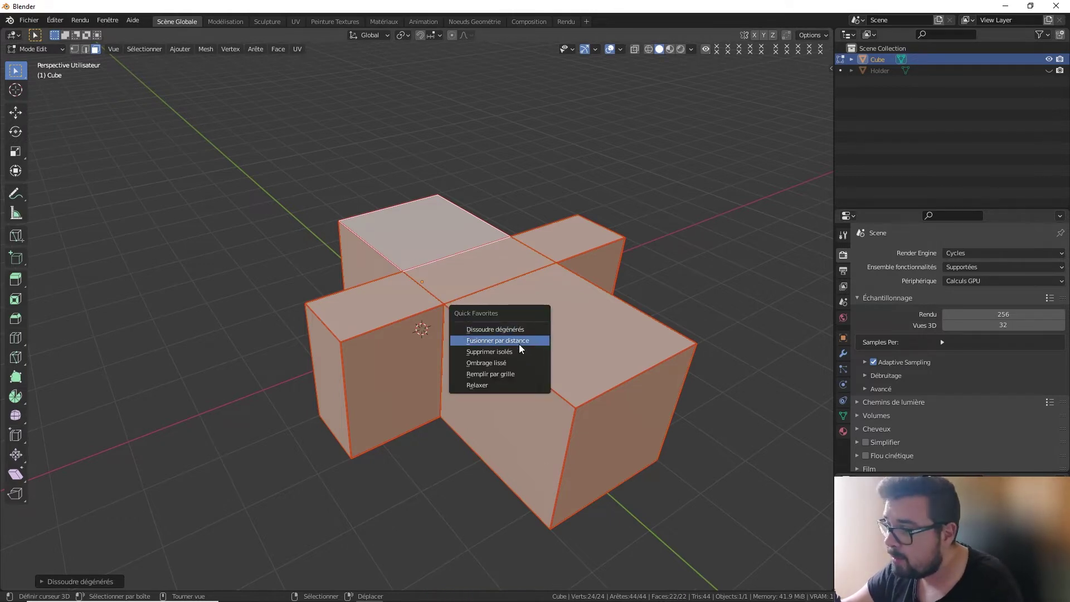
{"action": "left_click", "coordinate": [520, 344]}
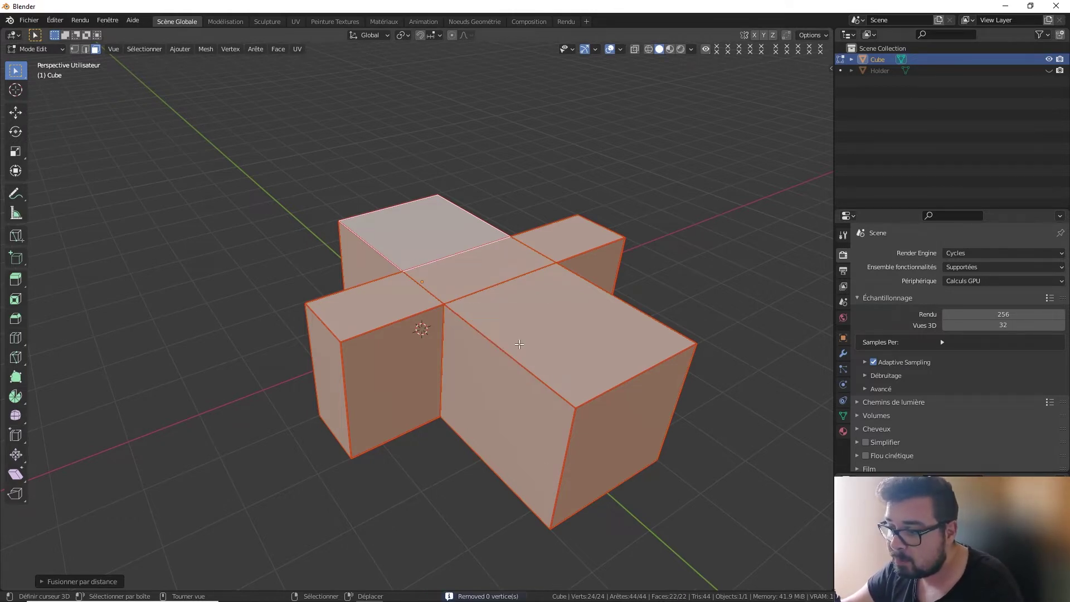
{"action": "key", "text": "q"}
{"action": "left_click", "coordinate": [509, 357]}
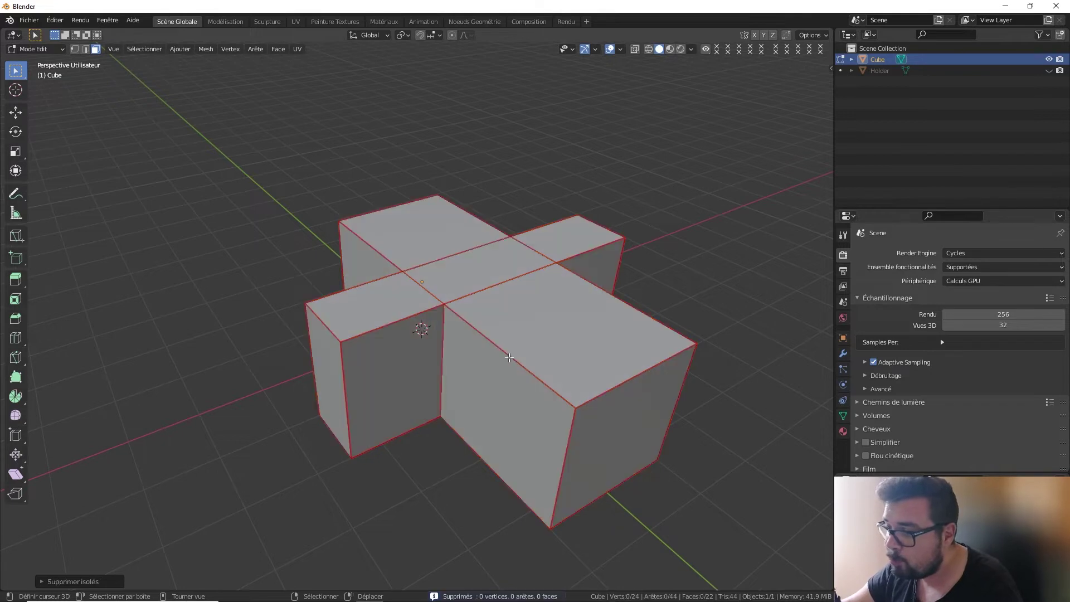
Reselect the whole mesh, rerun Dissolve Degenerate three times, then leave Edit Mode.
{"action": "key", "text": "a"}
{"action": "left_click", "coordinate": [507, 312]}
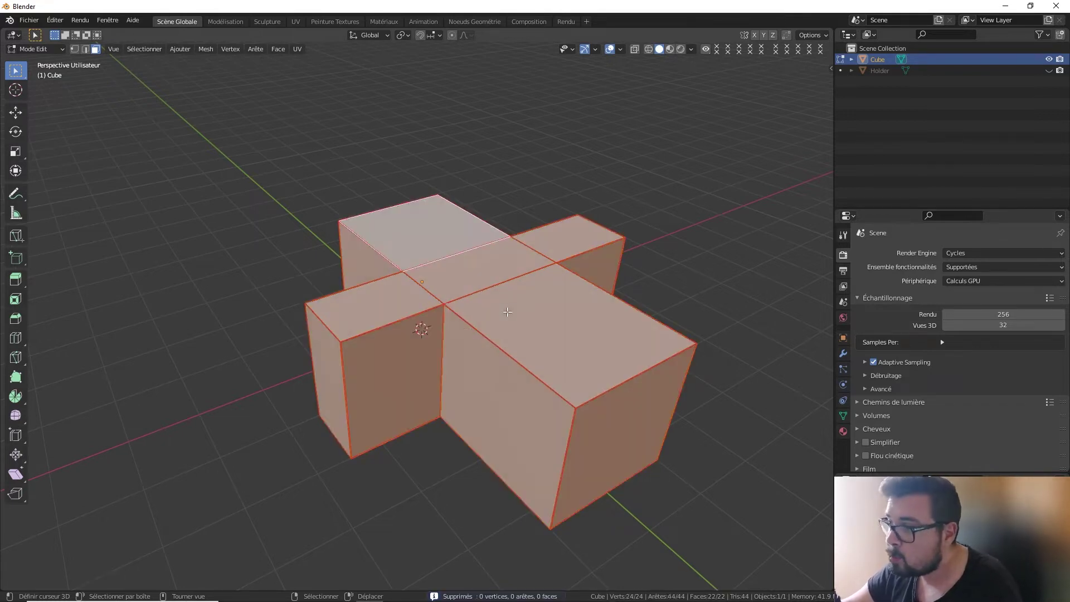
{"action": "key", "text": "q"}
{"action": "left_click", "coordinate": [506, 292]}
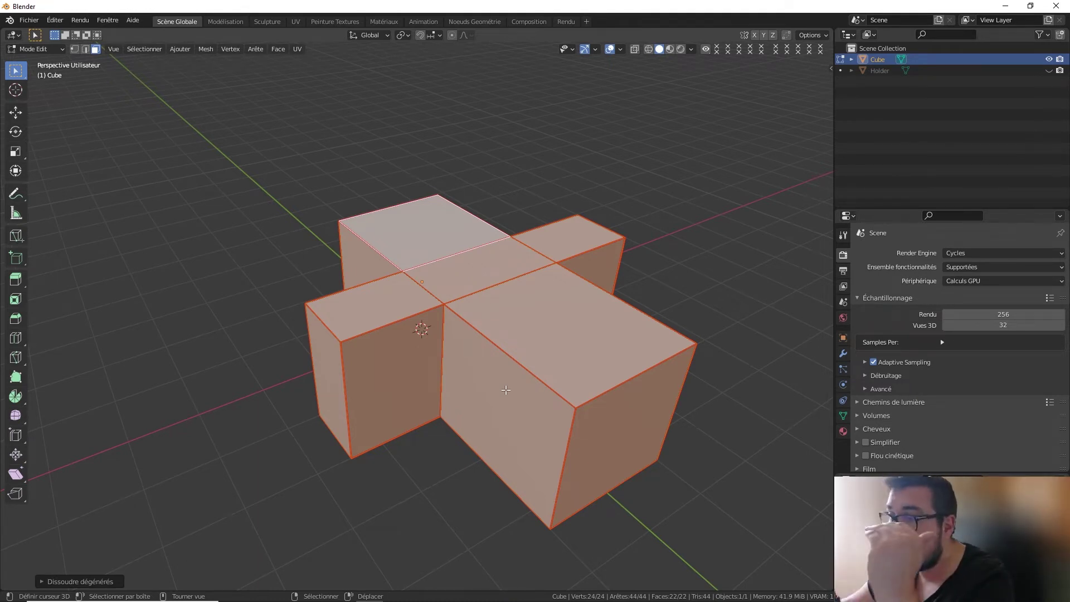
{"action": "key", "text": "q"}
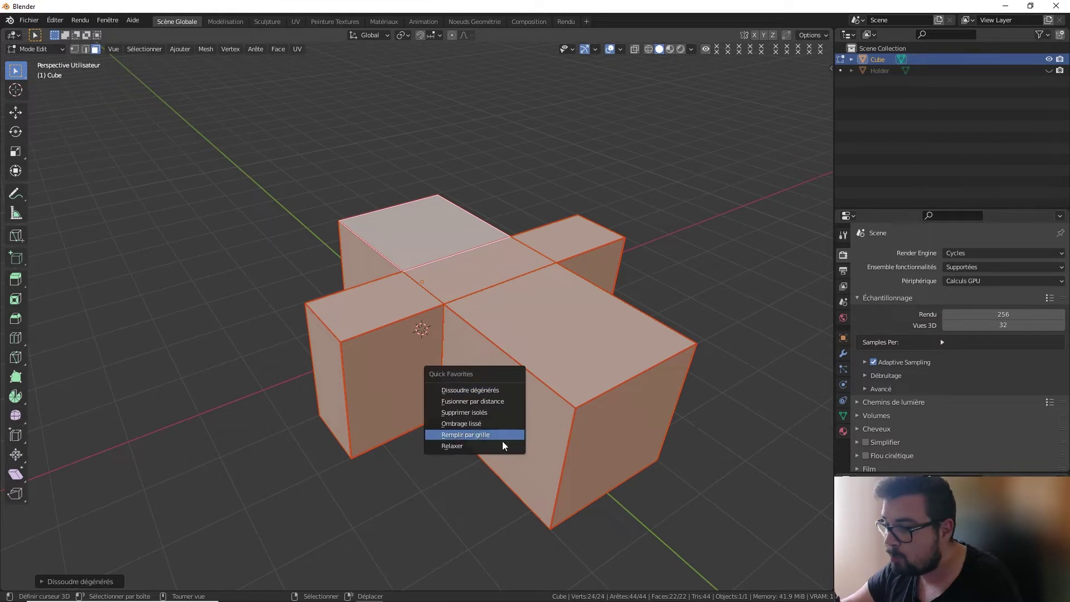
{"action": "left_click", "coordinate": [483, 394]}
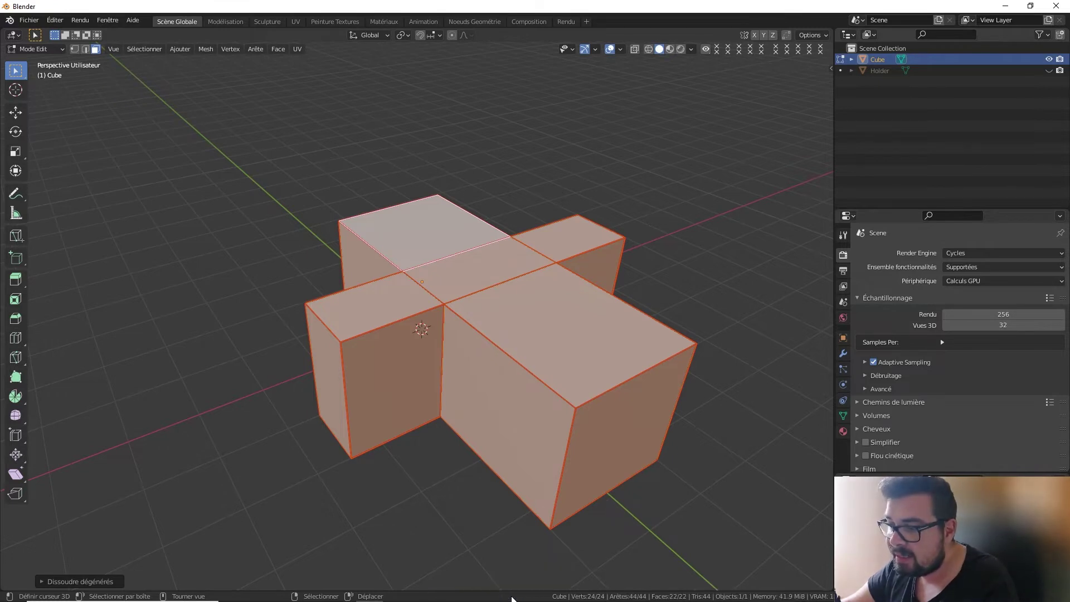
{"action": "key", "text": "q"}
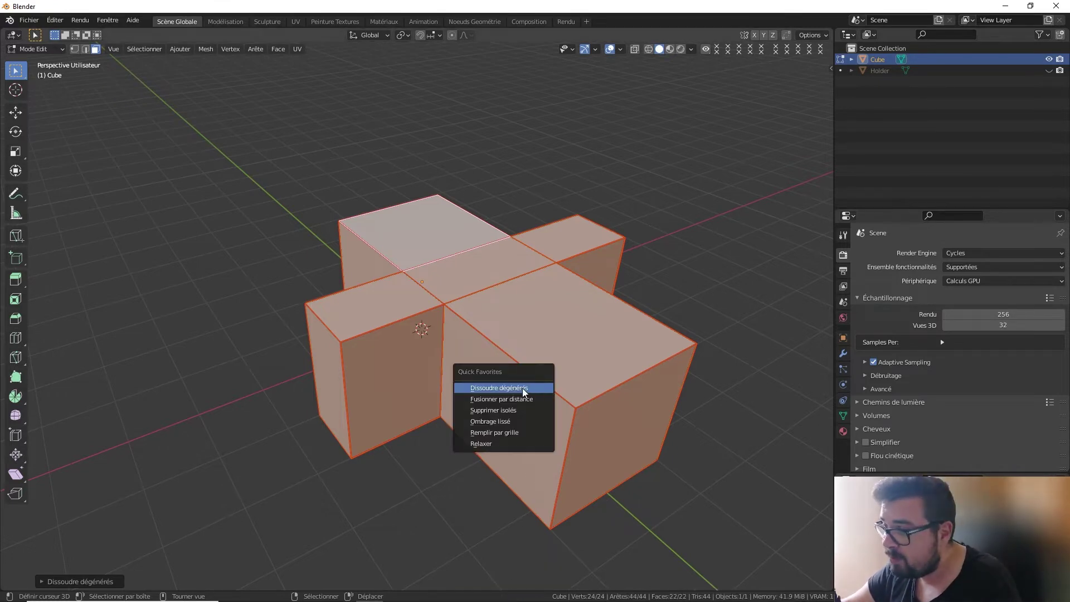
{"action": "left_click", "coordinate": [523, 388]}
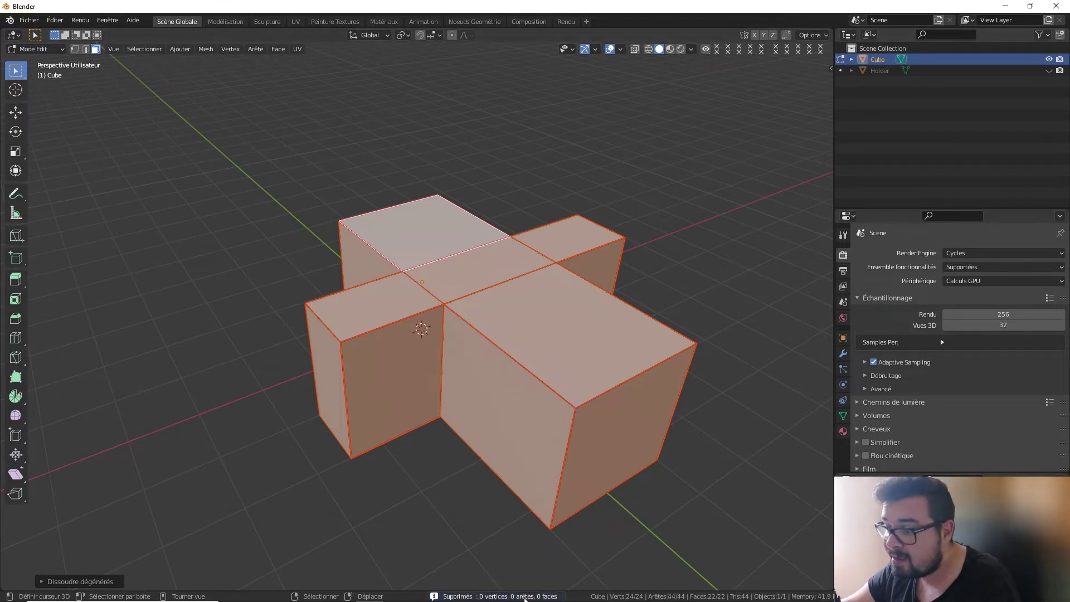
{"action": "key", "text": "Tab"}
{"action": "middle_click_drag", "start_coordinate": [501, 349], "coordinate": [463, 240]}
Back in Edit Mode, select the whole cleaned mesh and unwrap it.
{"action": "key", "text": "Tab"}
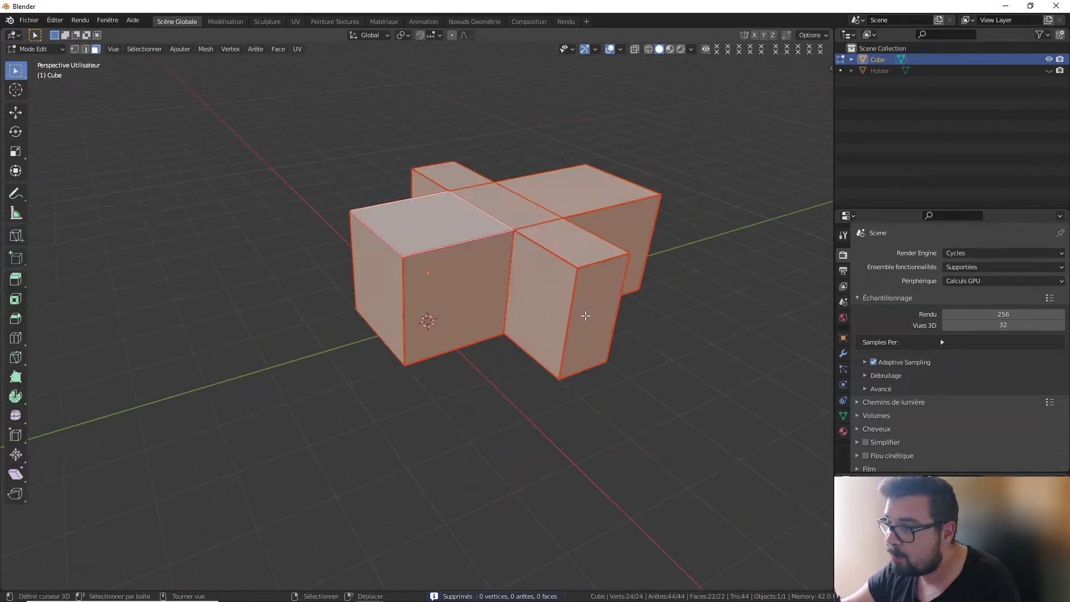
{"action": "left_click", "coordinate": [460, 235]}
{"action": "key", "text": "g"}
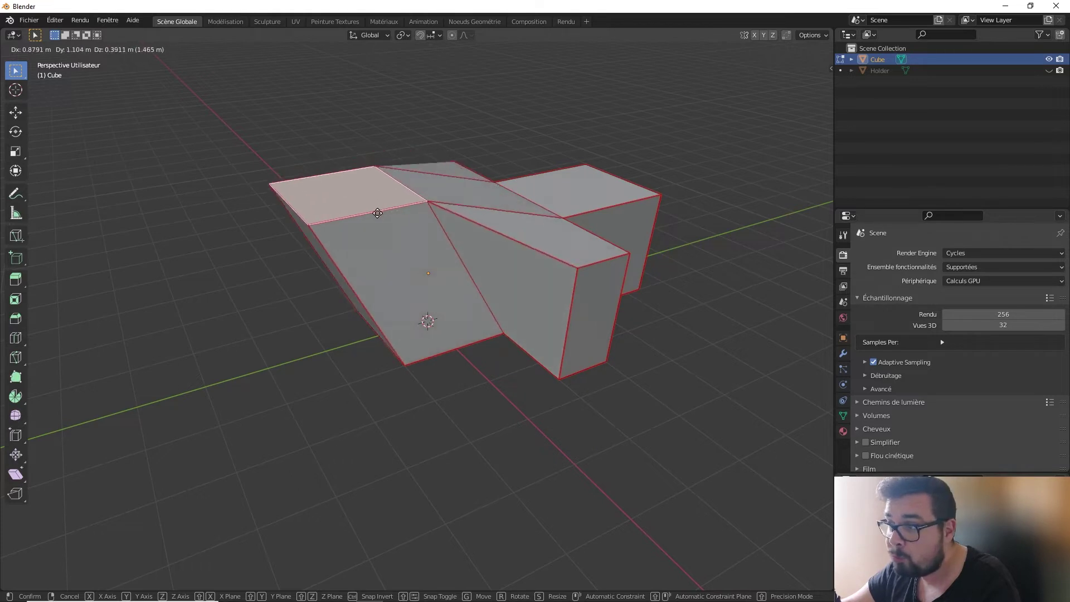
{"action": "right_click", "coordinate": [419, 216]}
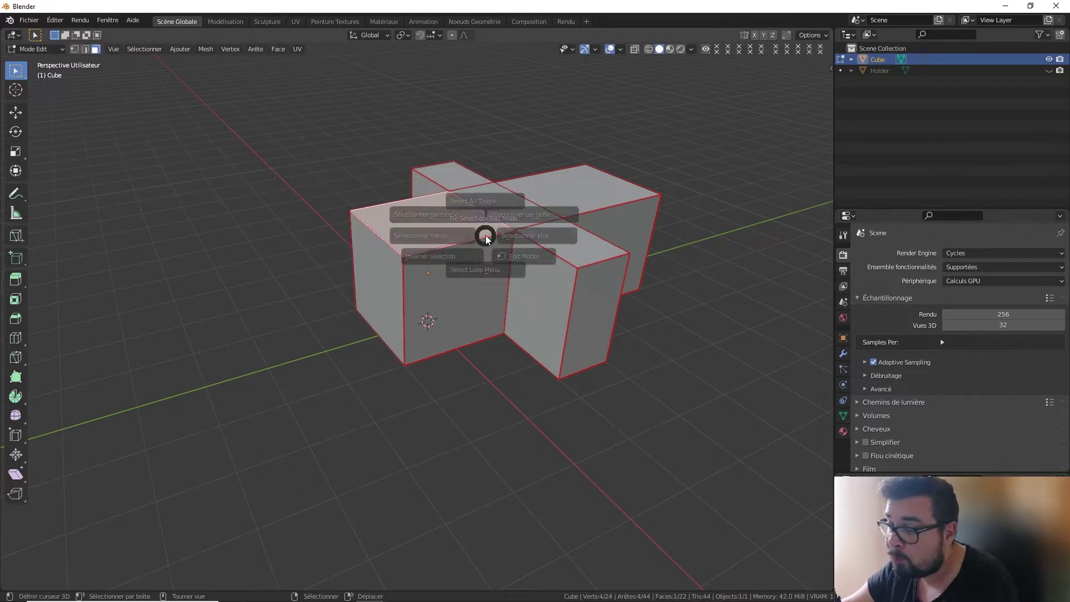
{"action": "key", "text": "a"}
{"action": "left_click", "coordinate": [493, 128]}
{"action": "key", "text": "u"}
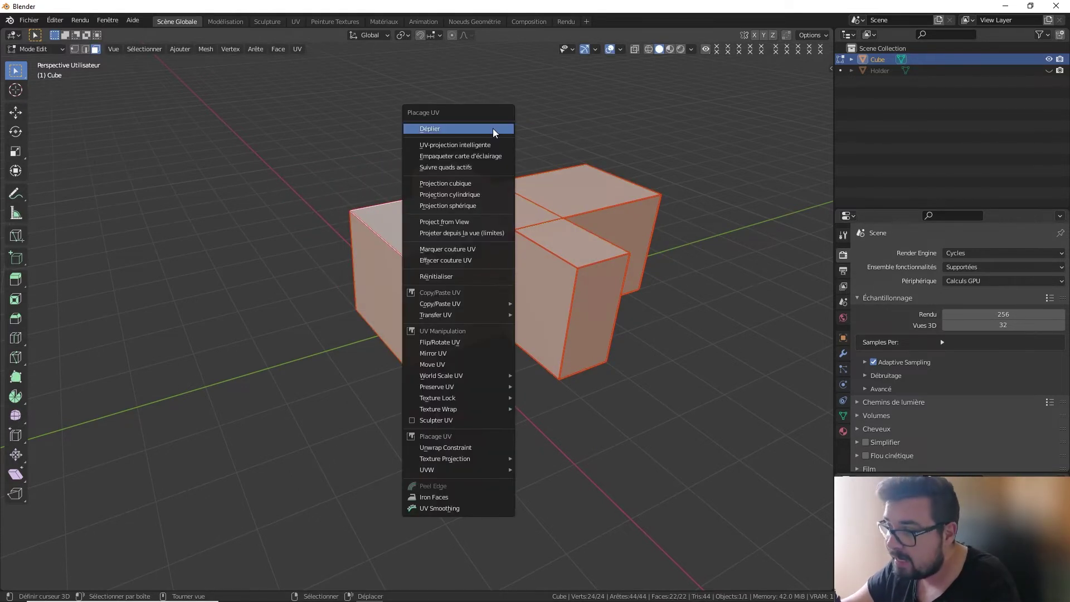
{"action": "left_click", "coordinate": [493, 128]}
Switch to UV Editing and zoom to view the new UV layout.
{"action": "left_click", "coordinate": [295, 21]}
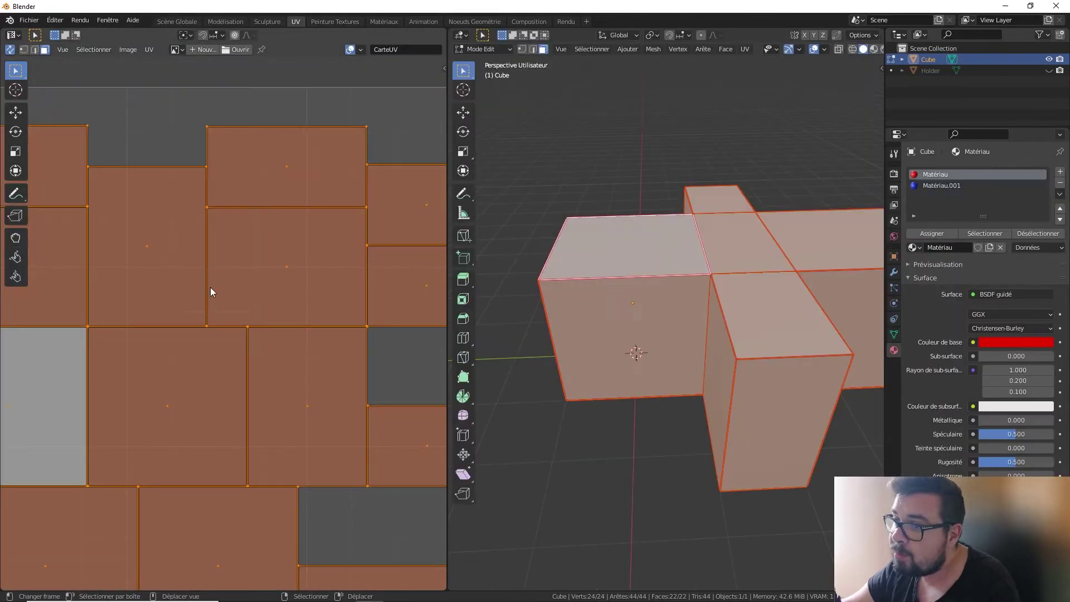
{"action": "scroll", "coordinate": [211, 292], "scroll_direction": "down", "scroll_amount": 2}
{"action": "scroll", "coordinate": [214, 337], "scroll_direction": "down", "scroll_amount": 2}
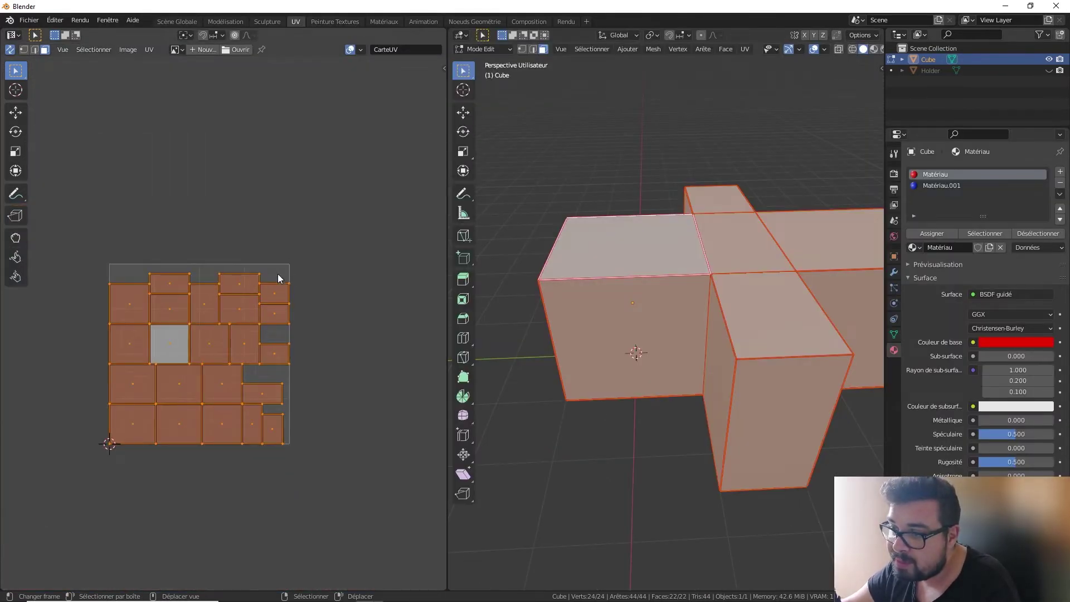
{"action": "scroll", "coordinate": [300, 283], "scroll_direction": "up", "scroll_amount": 2}
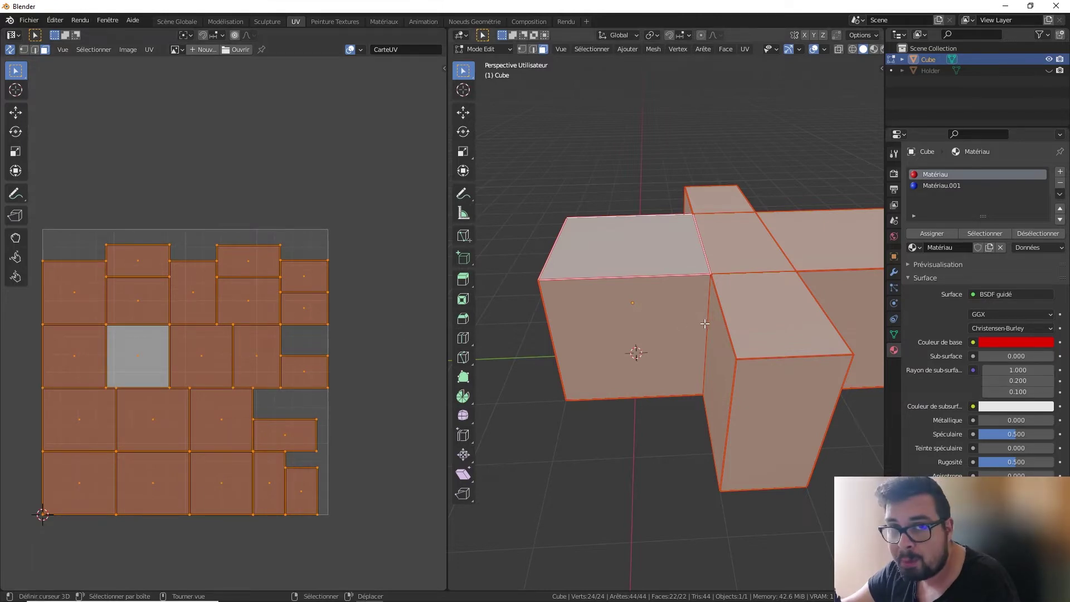
{"action": "middle_click_drag", "start_coordinate": [705, 324], "coordinate": [663, 323]}
Return to Object Mode in the Scène Globale workspace and orbit down onto the cross.
{"action": "key", "text": "Tab"}
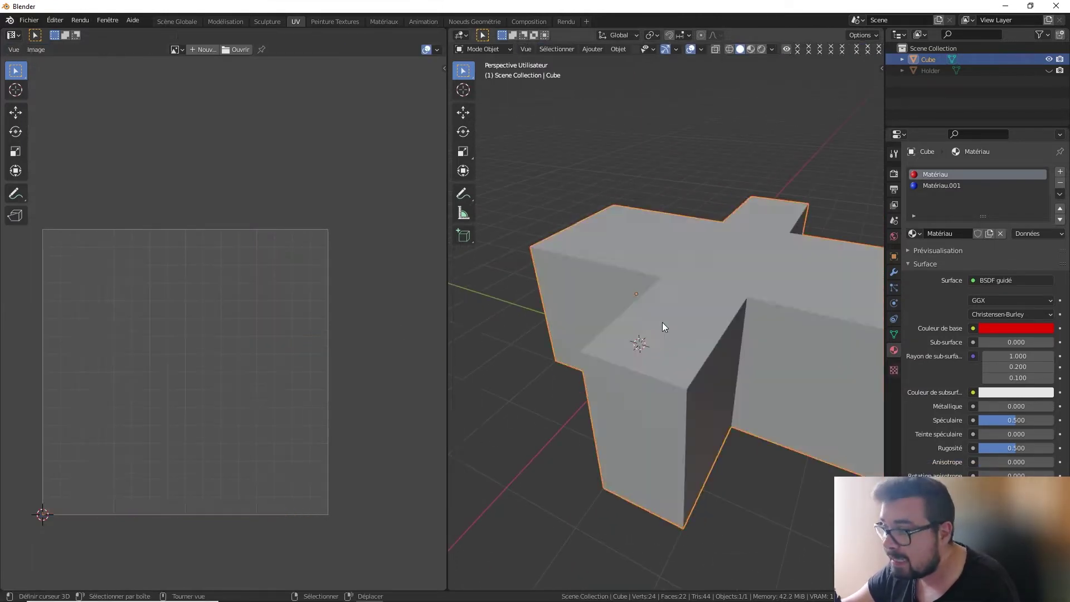
{"action": "left_click", "coordinate": [177, 21]}
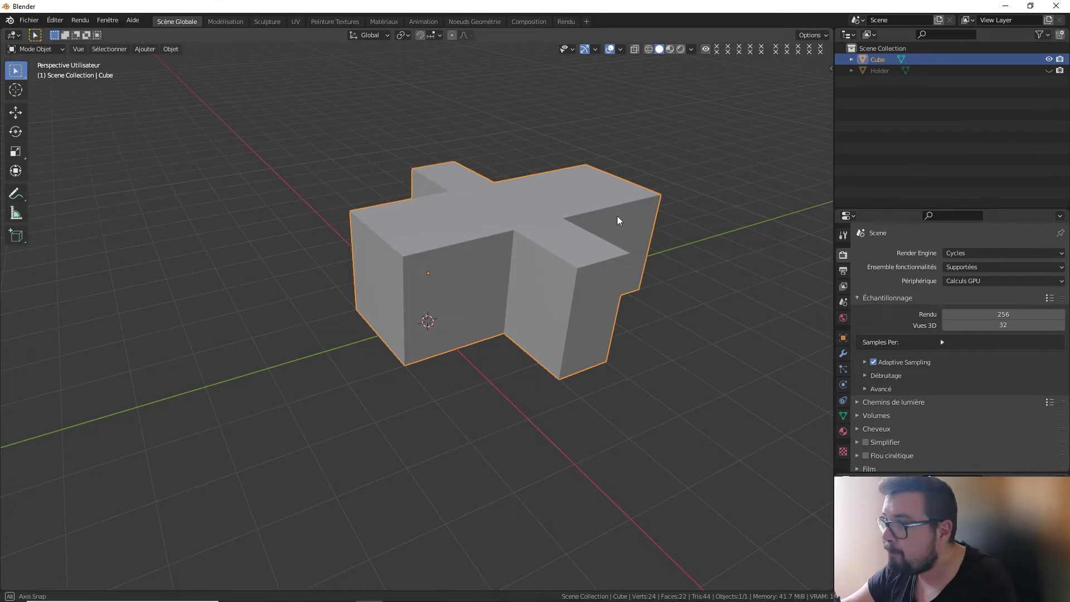
{"action": "middle_click_drag", "start_coordinate": [617, 217], "coordinate": [569, 221]}
{"action": "scroll", "coordinate": [585, 89], "scroll_direction": "up", "scroll_amount": 1}
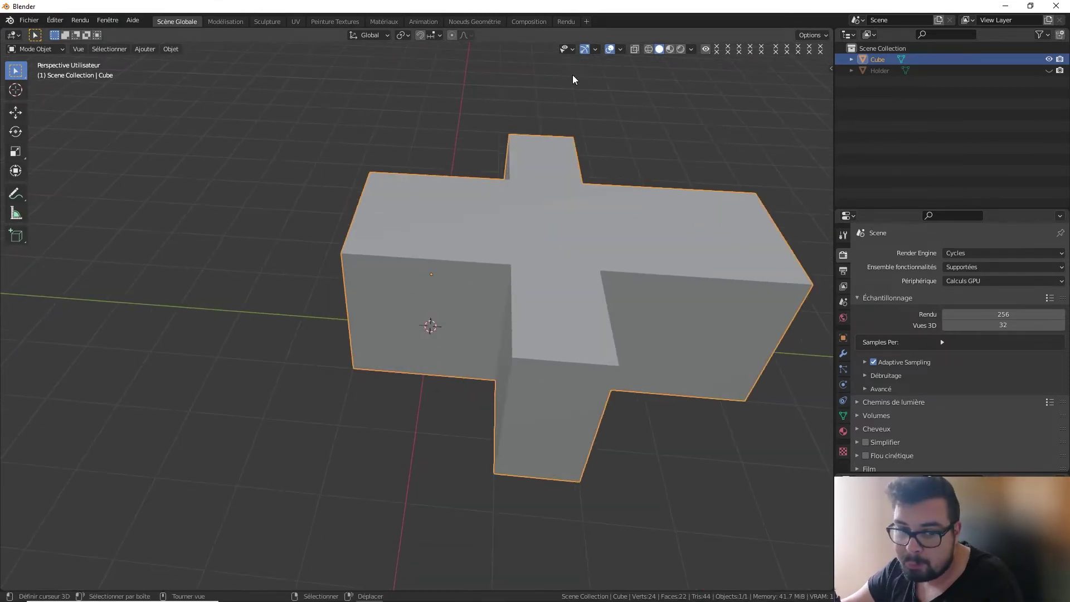
Turn on the Orientation de face overlay to confirm the cross is blue, then turn it off.
{"action": "left_click", "coordinate": [621, 49]}
{"action": "left_click", "coordinate": [550, 252]}
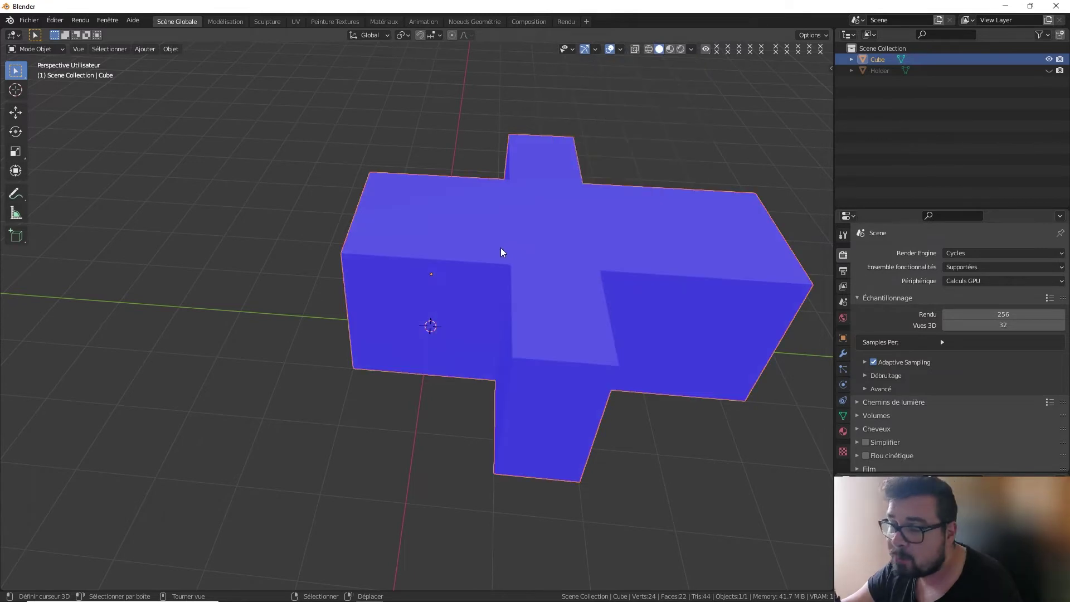
{"action": "mouse_move", "coordinate": [671, 259]}
{"action": "middle_mouse_down"}
{"action": "mouse_move", "coordinate": [558, 142]}
{"action": "mouse_move", "coordinate": [566, 221]}
{"action": "middle_mouse_up"}
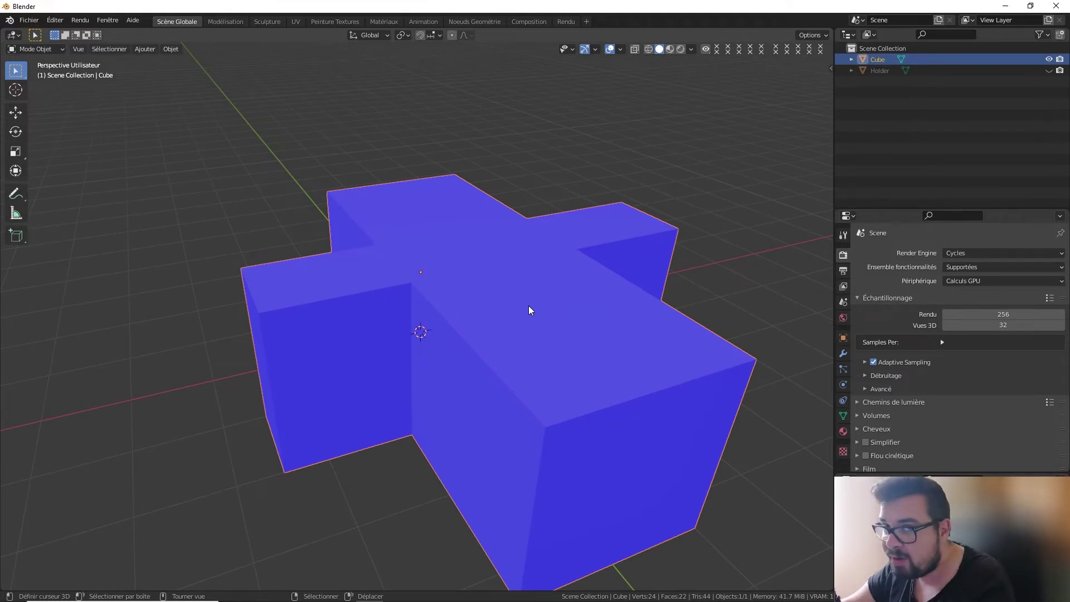
{"action": "left_click", "coordinate": [621, 49]}
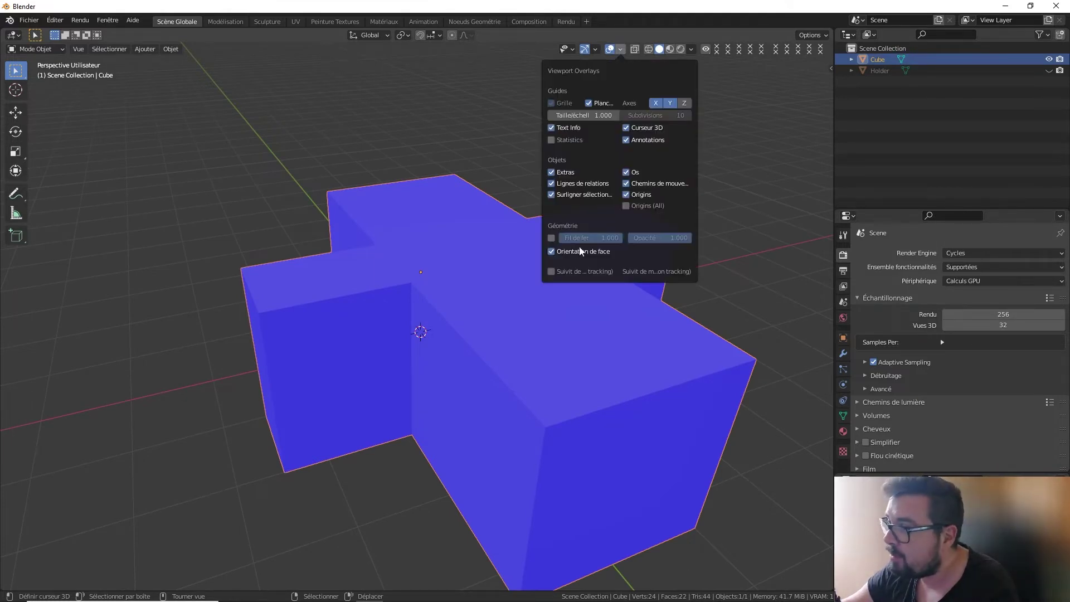
{"action": "left_click", "coordinate": [552, 251]}
{"action": "mouse_move", "coordinate": [296, 95]}
{"action": "middle_mouse_down"}
{"action": "mouse_move", "coordinate": [394, 185]}
{"action": "mouse_move", "coordinate": [483, 207]}
{"action": "middle_mouse_up"}
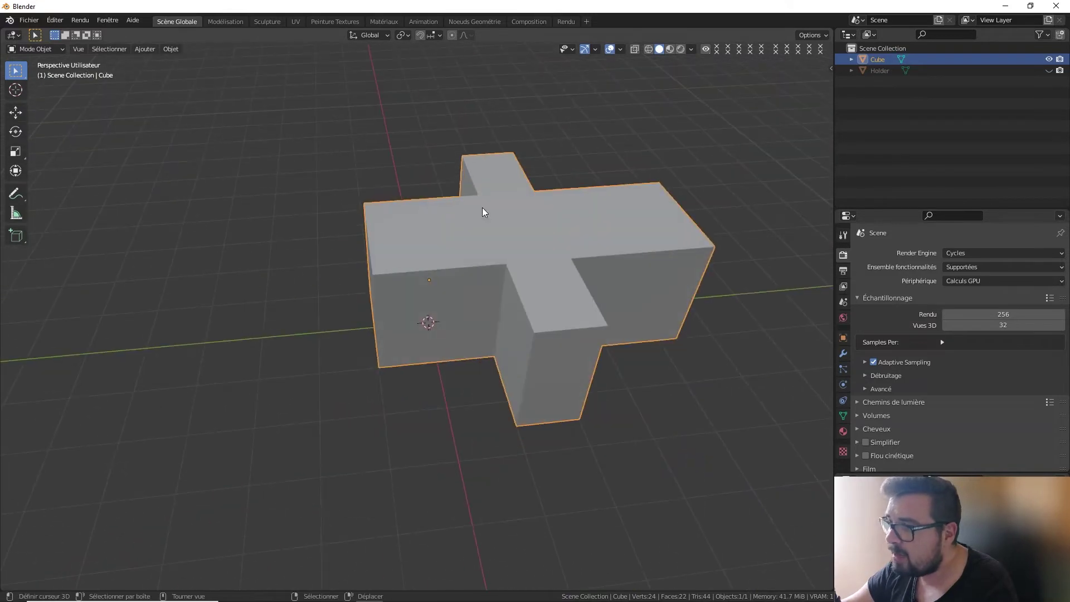
Enter Edit Mode on the cross mesh, deselect all faces, and return to Object Mode.
{"action": "middle_click_drag", "start_coordinate": [500, 249], "coordinate": [427, 243]}
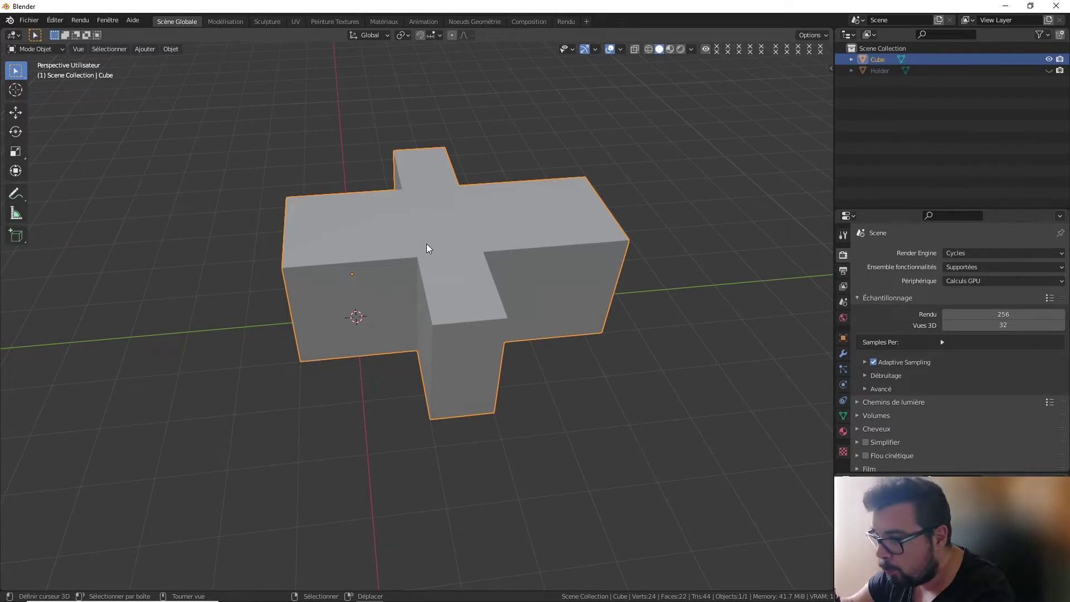
{"action": "key", "text": "Tab"}
{"action": "middle_click_drag", "start_coordinate": [426, 243], "coordinate": [463, 240]}
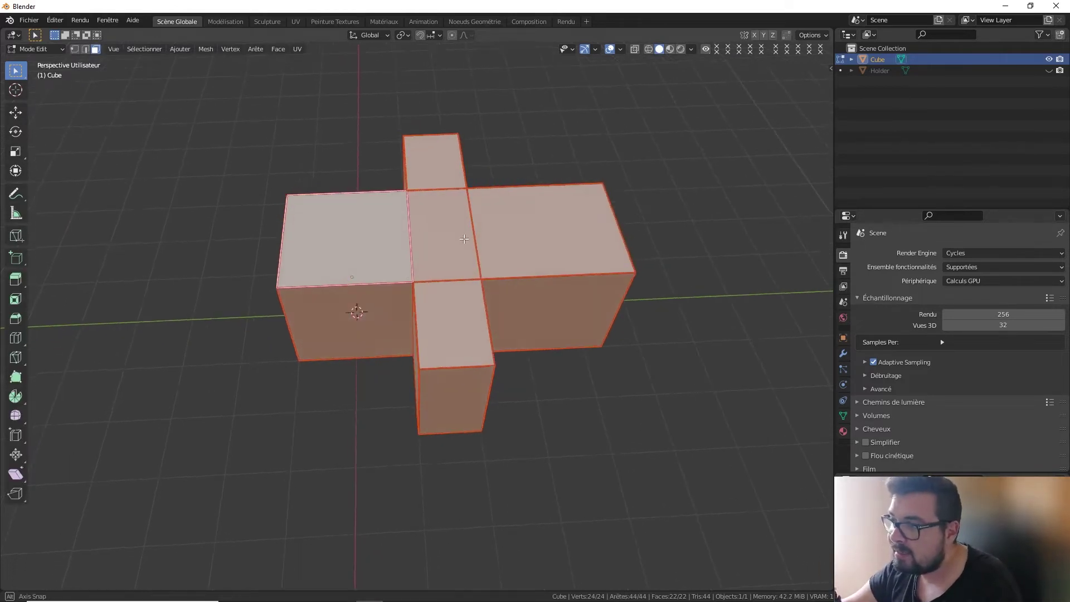
{"action": "key", "text": "a"}
{"action": "left_click", "coordinate": [472, 192]}
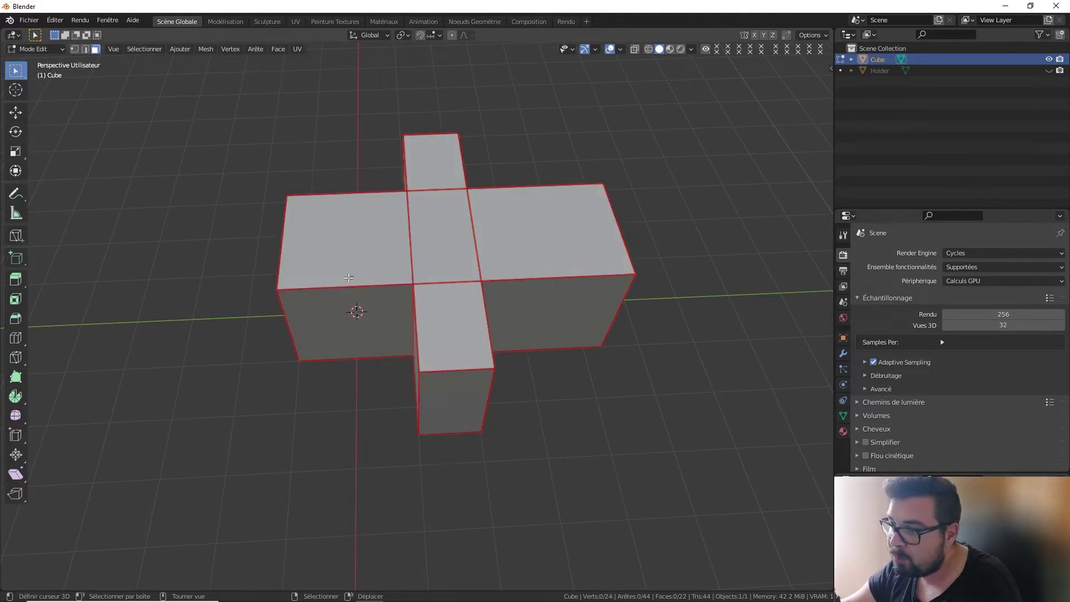
{"action": "key", "text": "Tab"}
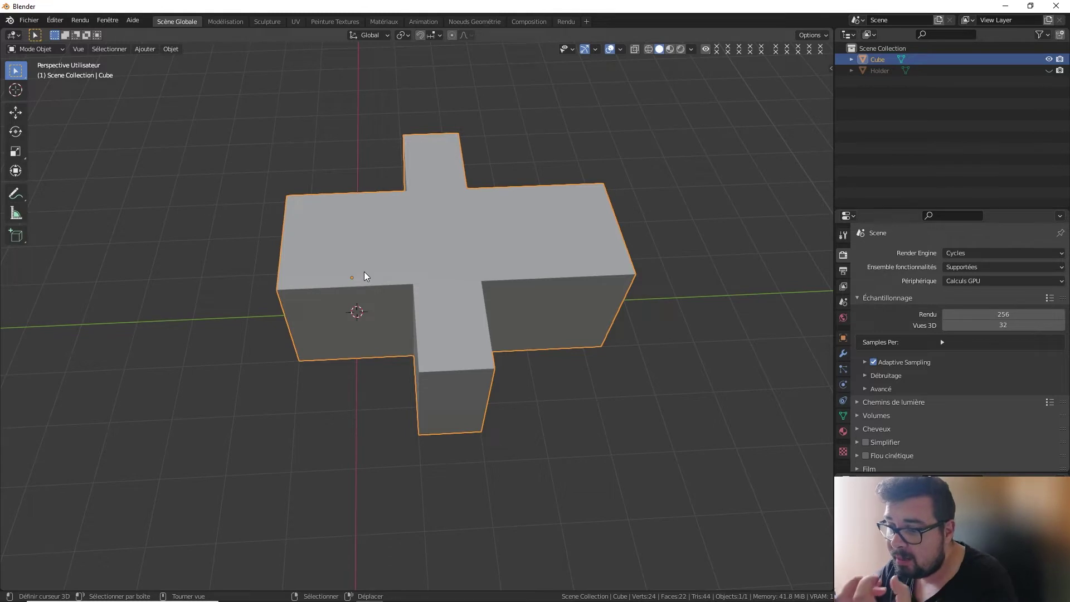
Show the N sidebar Item tab with the Cube's location, rotation and scale.
{"action": "key", "text": "q"}
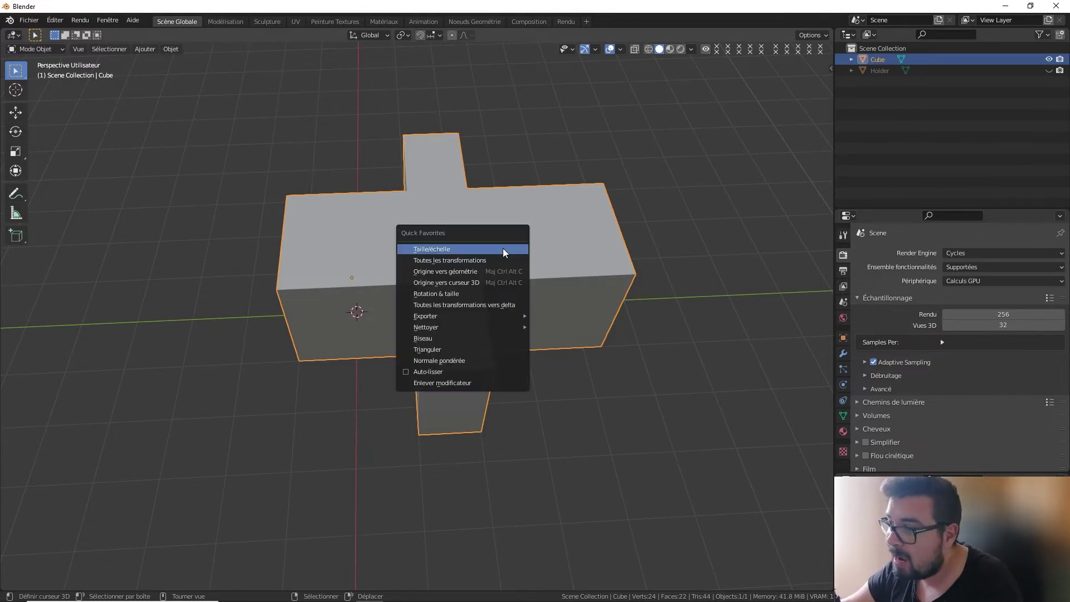
{"action": "left_click", "coordinate": [470, 293]}
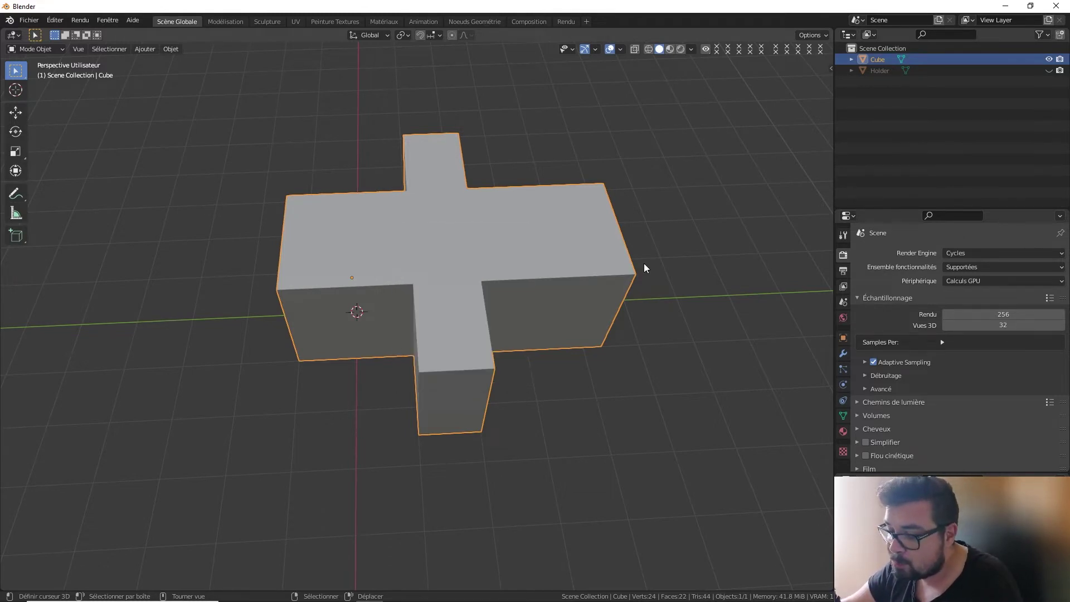
{"action": "key", "text": "n"}
{"action": "left_click", "coordinate": [826, 74]}
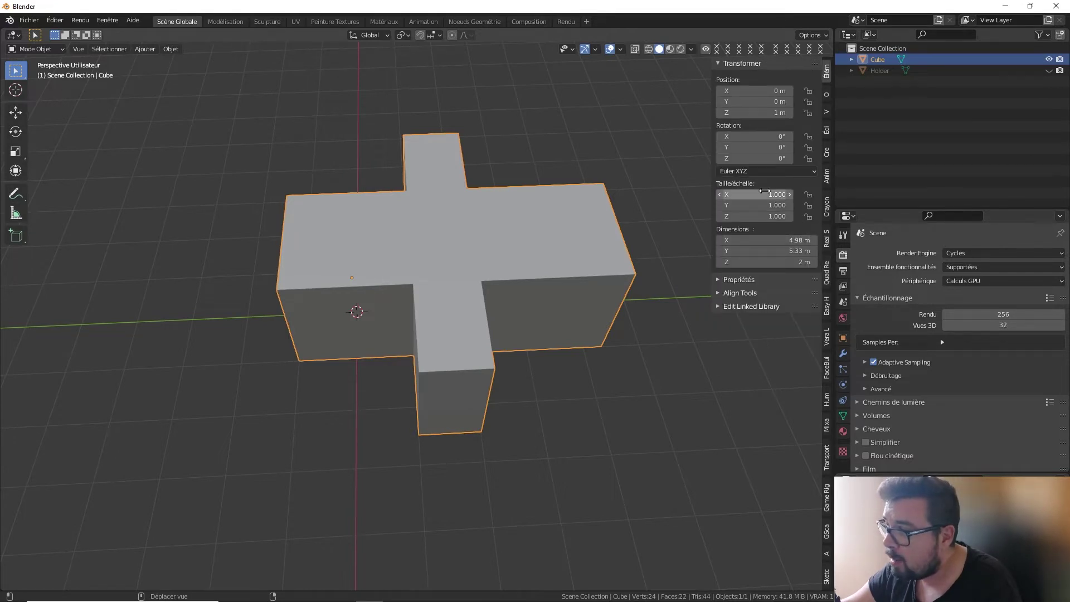
Apply Rotation & Scale and set Origin to Geometry from Quick Favorites.
{"action": "key", "text": "q"}
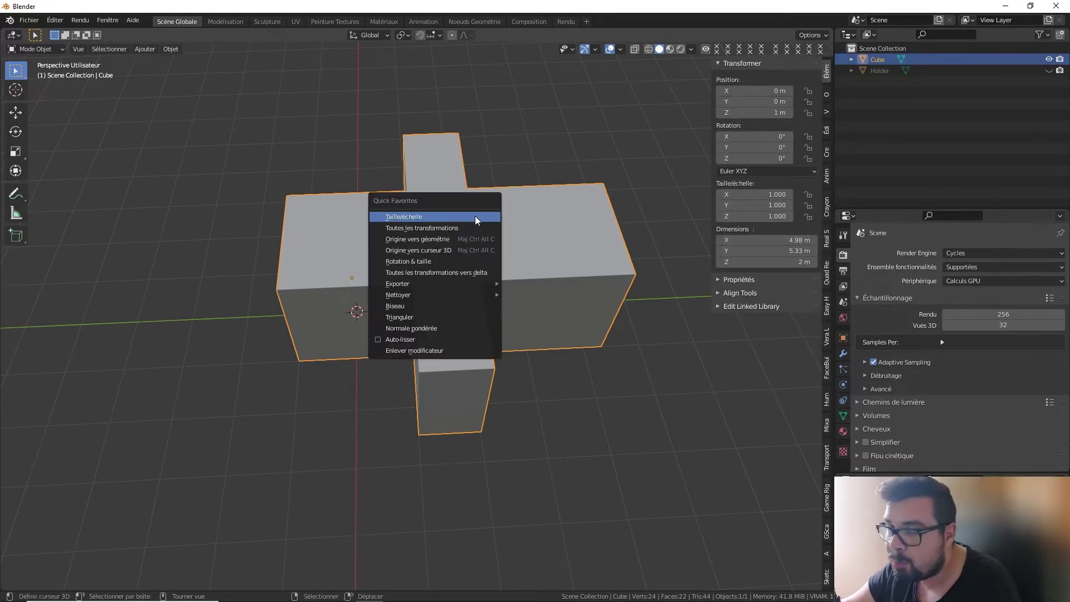
{"action": "left_click", "coordinate": [459, 262]}
{"action": "key", "text": "q"}
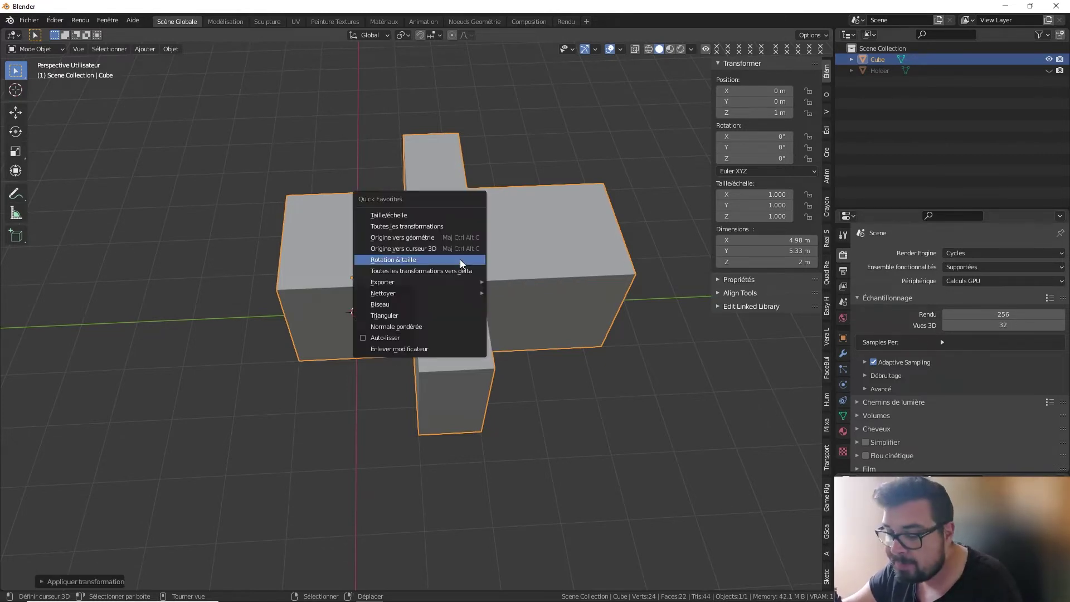
{"action": "left_click", "coordinate": [447, 237]}
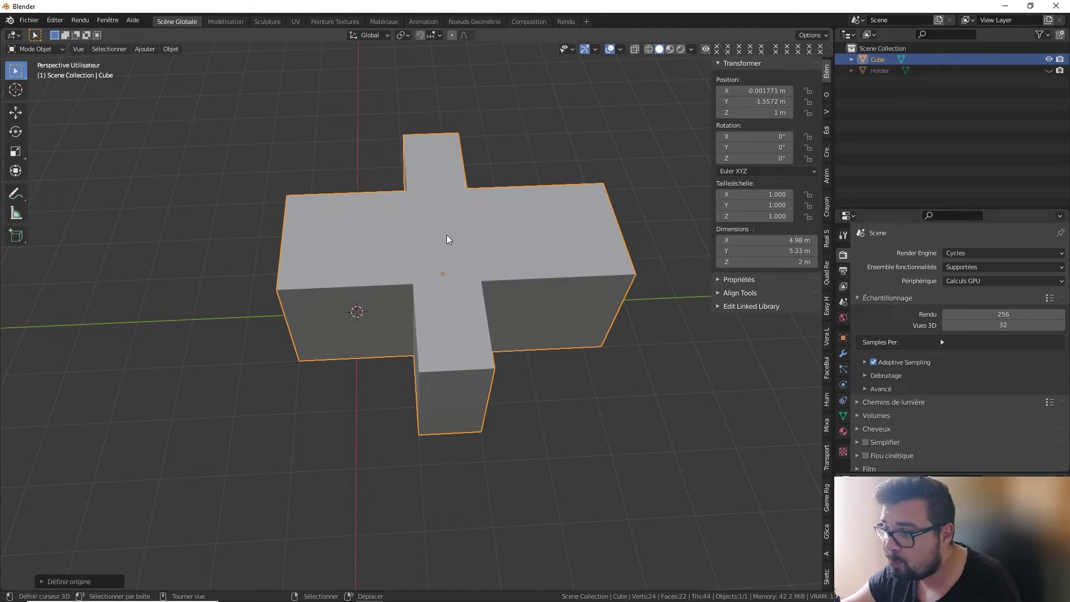
Snap the cross-shaped mesh to the 3D cursor at the world origin.
{"action": "mouse_move", "coordinate": [449, 287]}
{"action": "middle_mouse_down"}
{"action": "mouse_move", "coordinate": [423, 267]}
{"action": "mouse_move", "coordinate": [449, 274]}
{"action": "middle_mouse_up"}
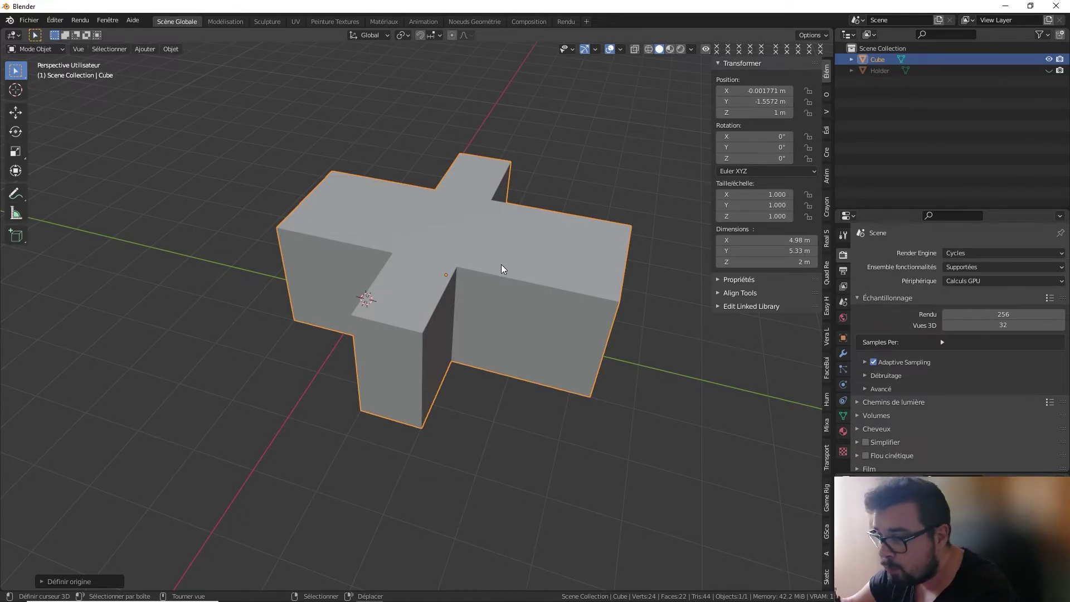
{"action": "key", "text": "KP_1"}
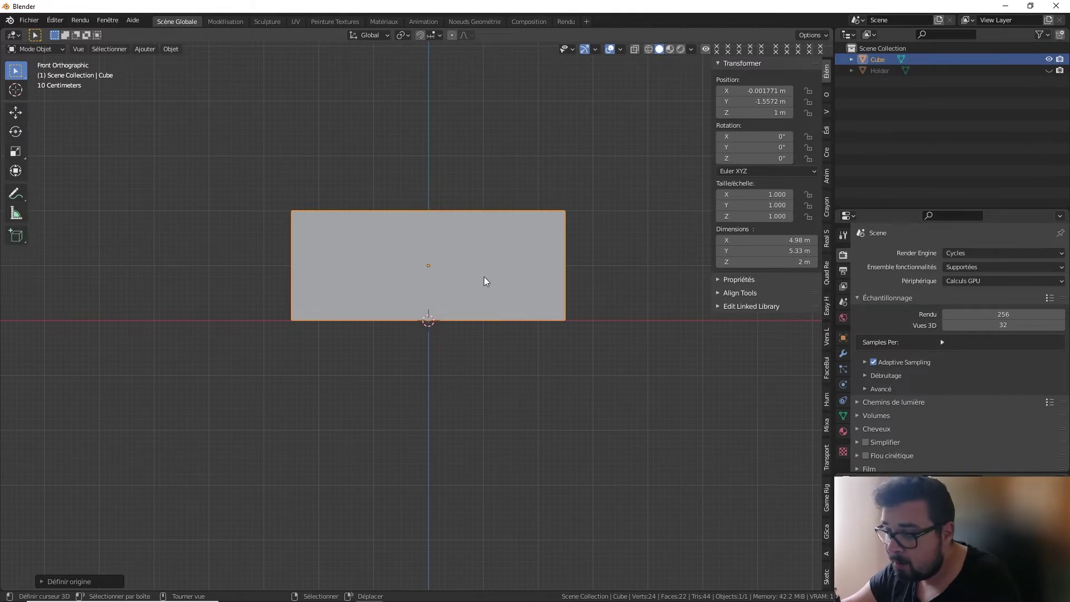
{"action": "scroll", "coordinate": [420, 325], "scroll_direction": "up", "scroll_amount": 1}
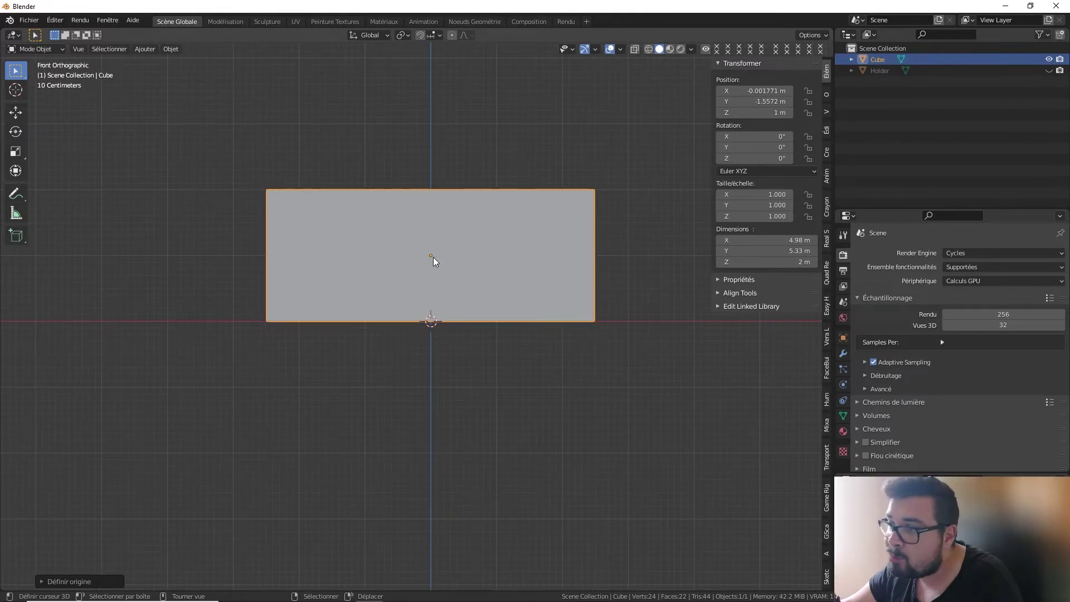
{"action": "middle_click_drag", "start_coordinate": [433, 257], "coordinate": [566, 289]}
{"action": "scroll", "coordinate": [390, 296], "scroll_direction": "up", "scroll_amount": 1}
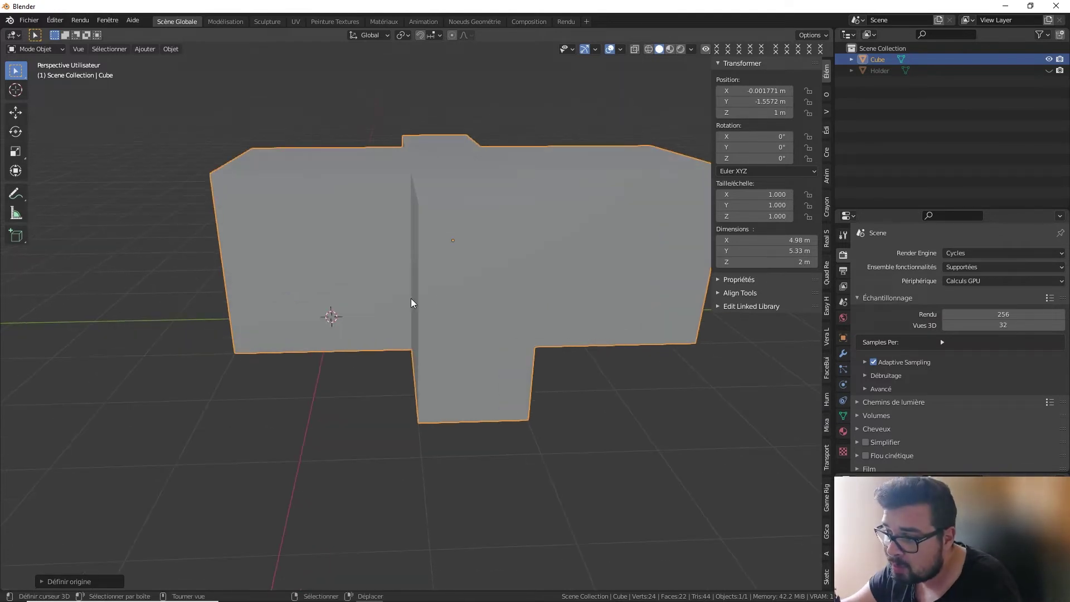
{"action": "key", "text": "shift+s"}
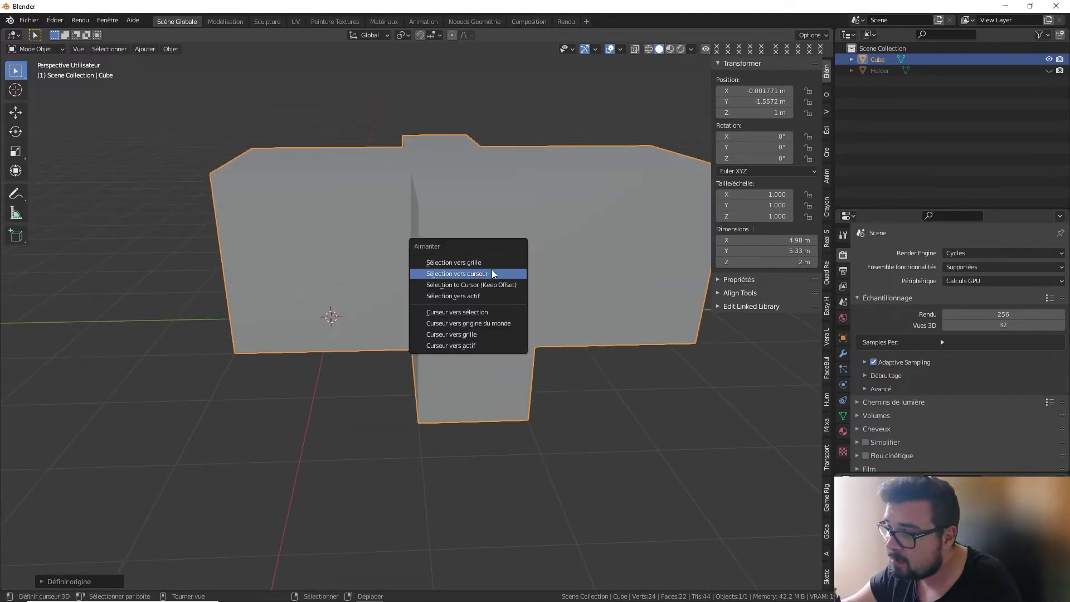
{"action": "left_click", "coordinate": [491, 274]}
Raise the mesh 1 m on Z and set its origin to the 3D cursor at its base.
{"action": "key", "text": "KP_1"}
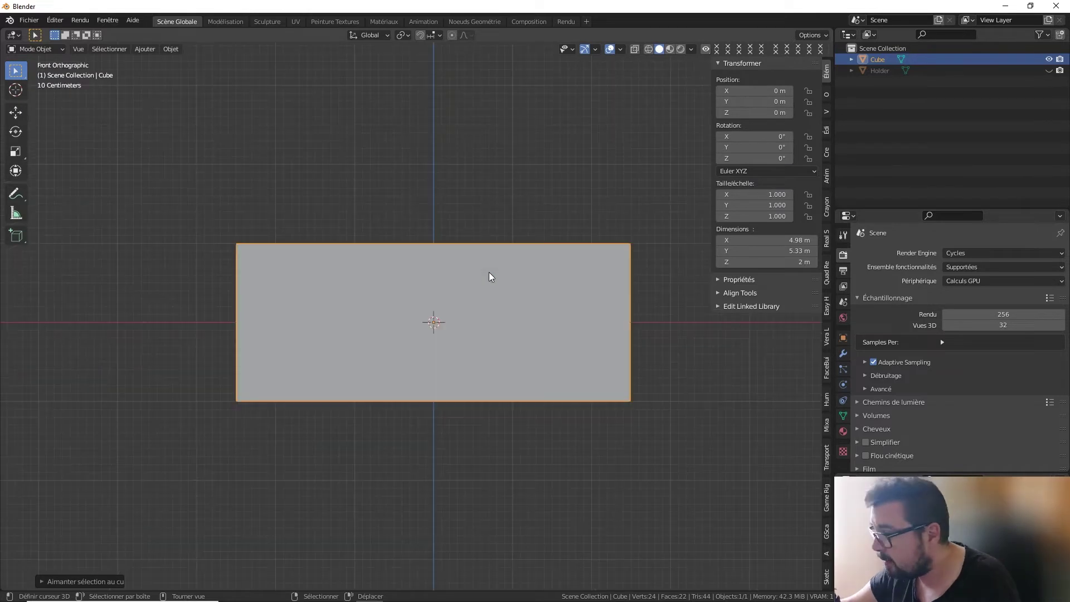
{"action": "key", "text": "g"}
{"action": "key", "text": "z"}
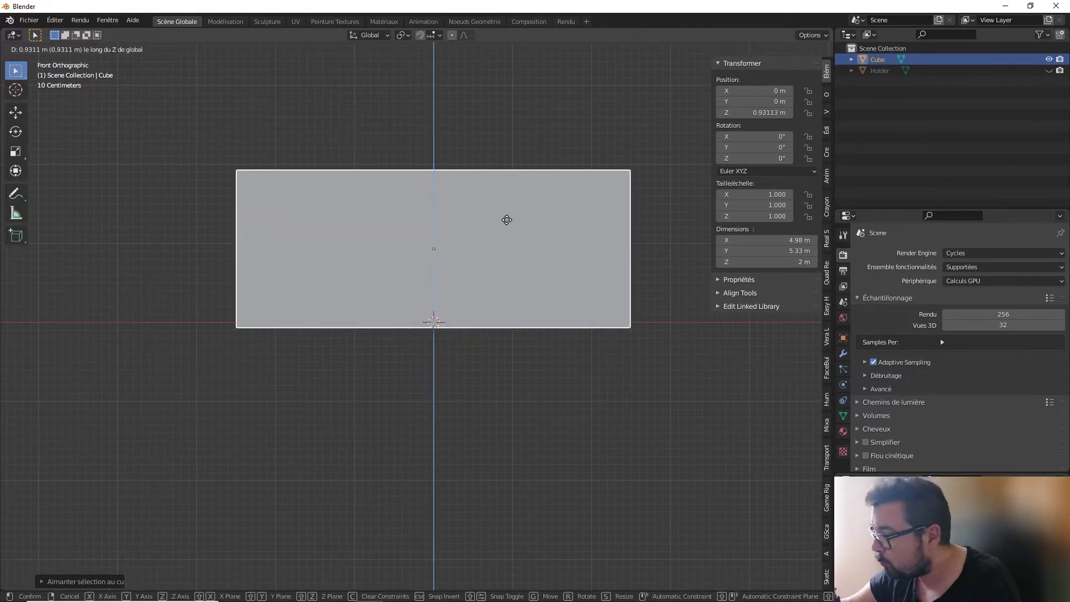
{"action": "type", "text": "1"}
{"action": "key", "text": "Return"}
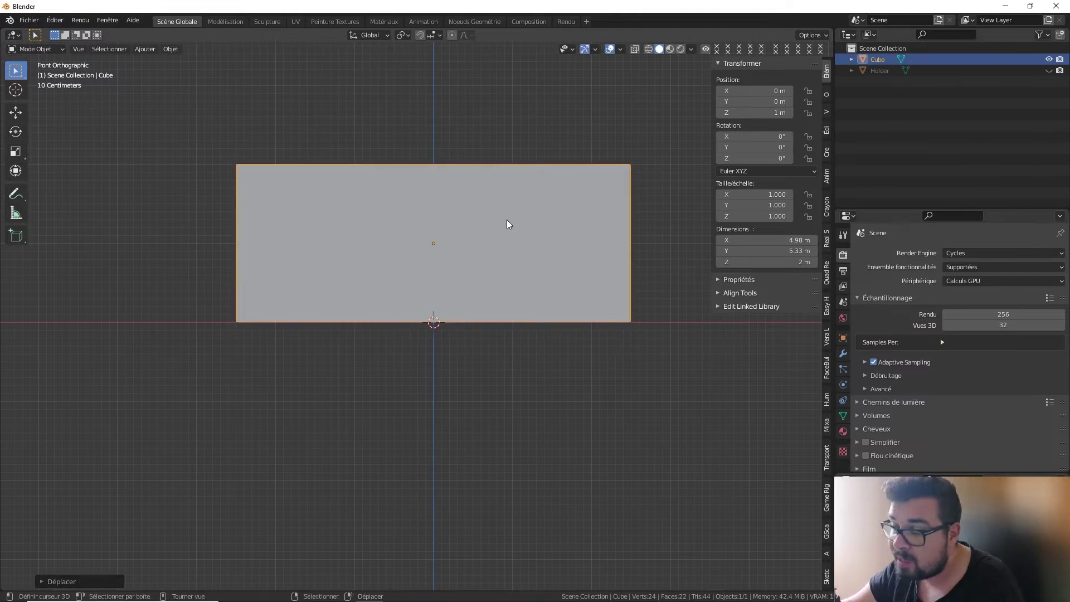
{"action": "key", "text": "q"}
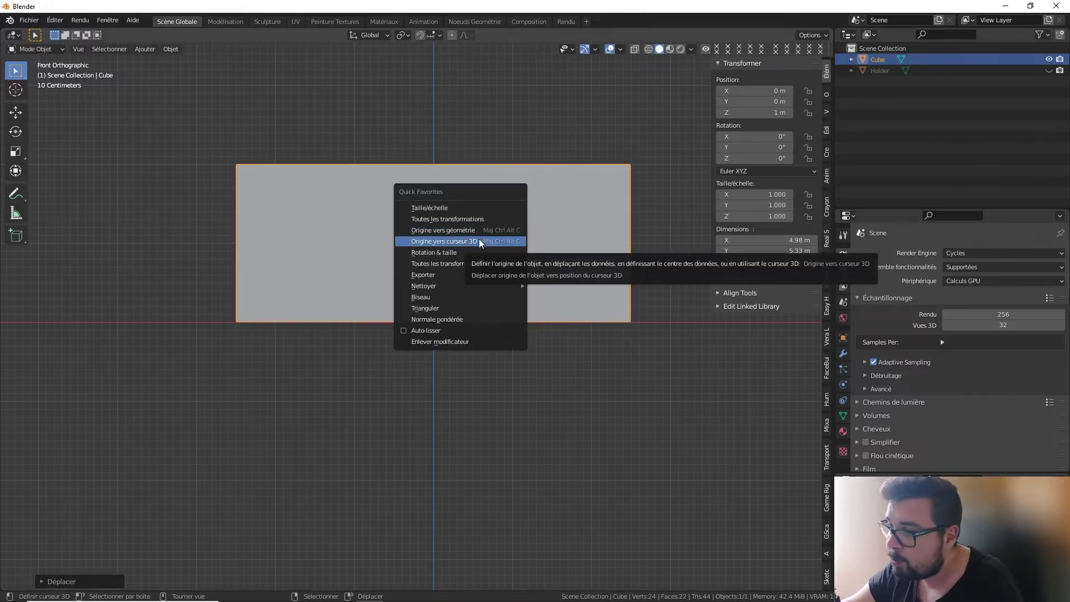
{"action": "left_click", "coordinate": [479, 242]}
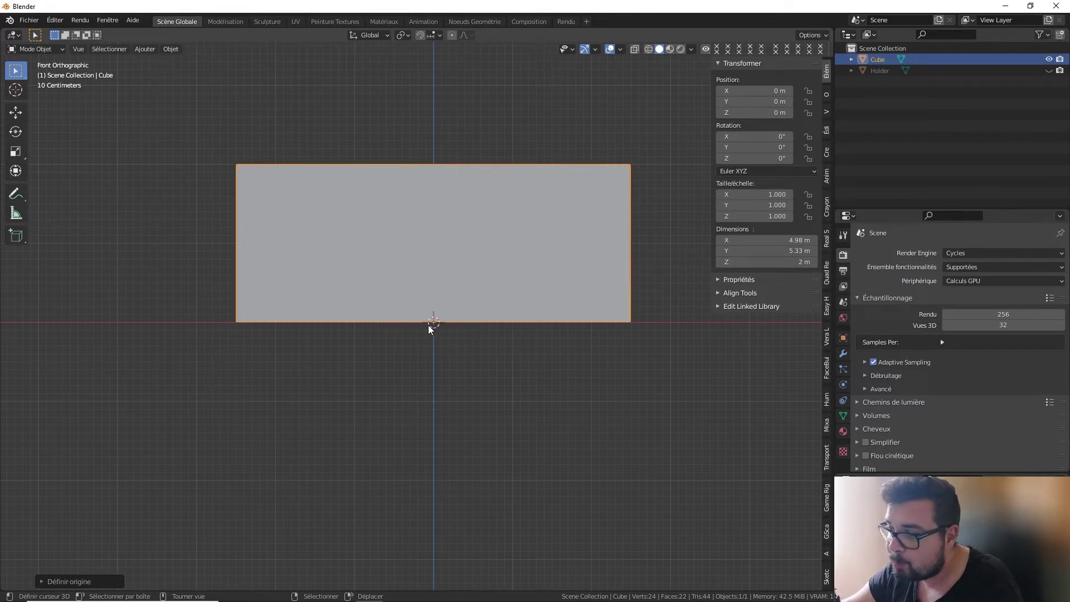
{"action": "mouse_move", "coordinate": [458, 310]}
{"action": "middle_mouse_down"}
{"action": "mouse_move", "coordinate": [571, 268]}
{"action": "mouse_move", "coordinate": [580, 227]}
{"action": "mouse_move", "coordinate": [540, 210]}
{"action": "mouse_move", "coordinate": [472, 249]}
{"action": "mouse_move", "coordinate": [477, 308]}
{"action": "mouse_move", "coordinate": [444, 204]}
{"action": "middle_mouse_up"}
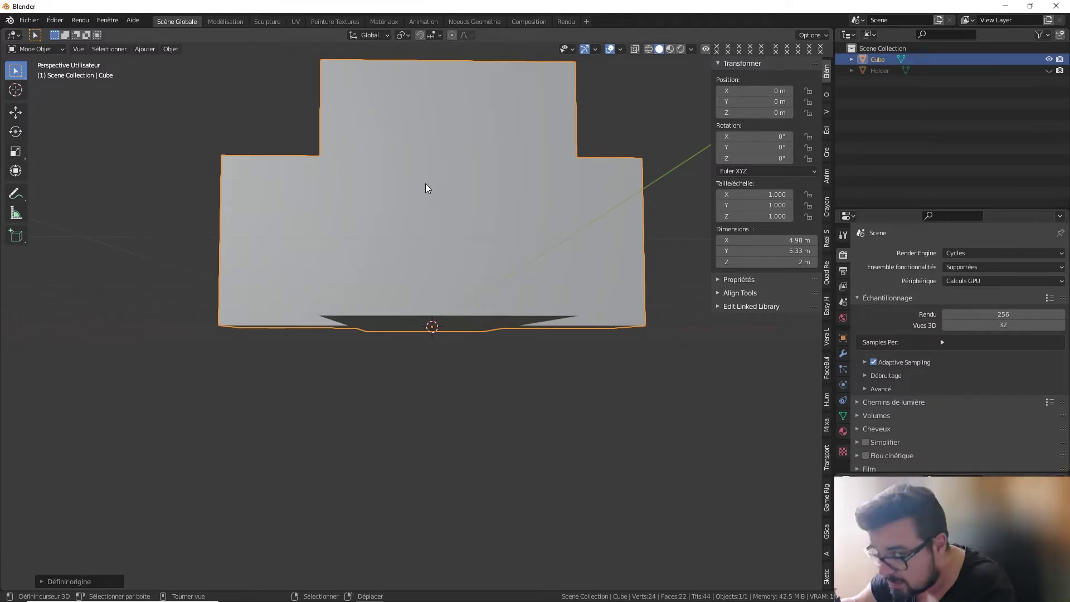
Delete the cross mesh and add a new cube raised 1 m on Z.
{"action": "key", "text": "x"}
{"action": "left_click", "coordinate": [426, 185]}
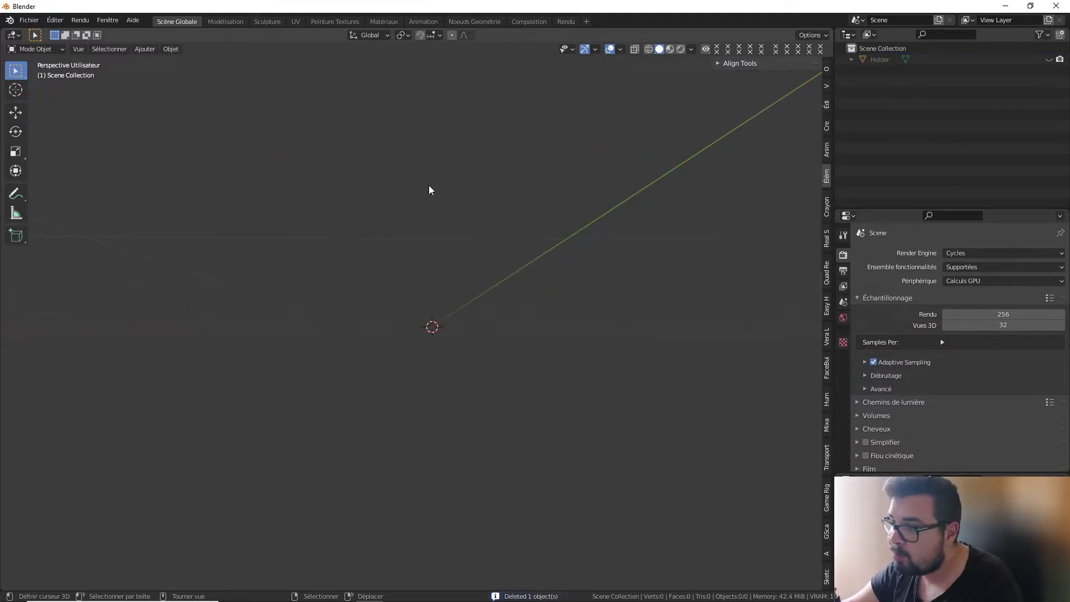
{"action": "key", "text": "shift+a"}
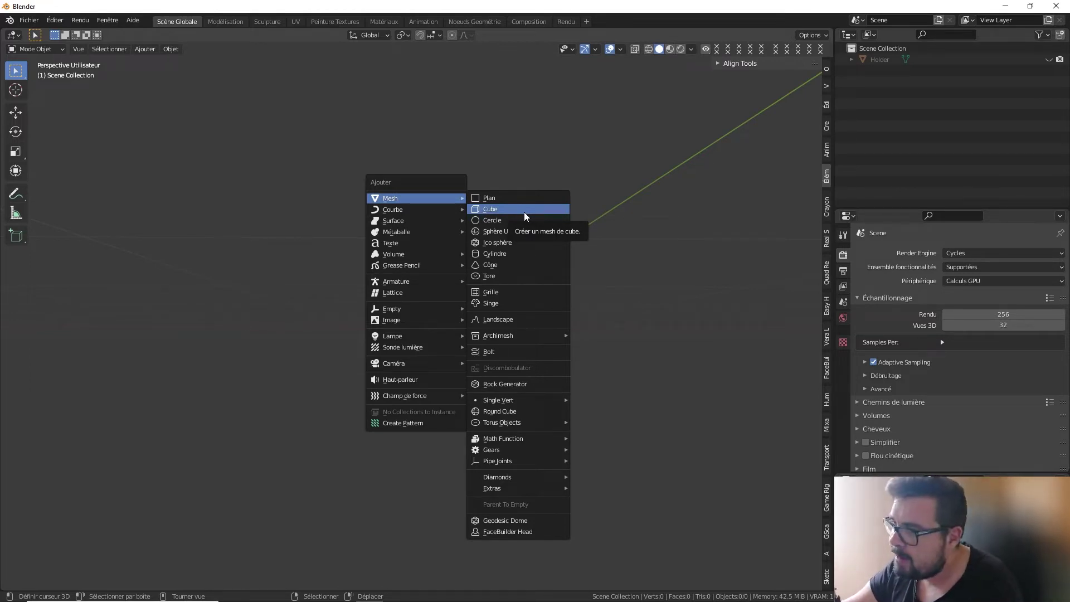
{"action": "left_click", "coordinate": [524, 217]}
{"action": "mouse_move", "coordinate": [521, 210]}
{"action": "middle_mouse_down"}
{"action": "mouse_move", "coordinate": [516, 199]}
{"action": "mouse_move", "coordinate": [509, 218]}
{"action": "middle_mouse_up"}
{"action": "key", "text": "g"}
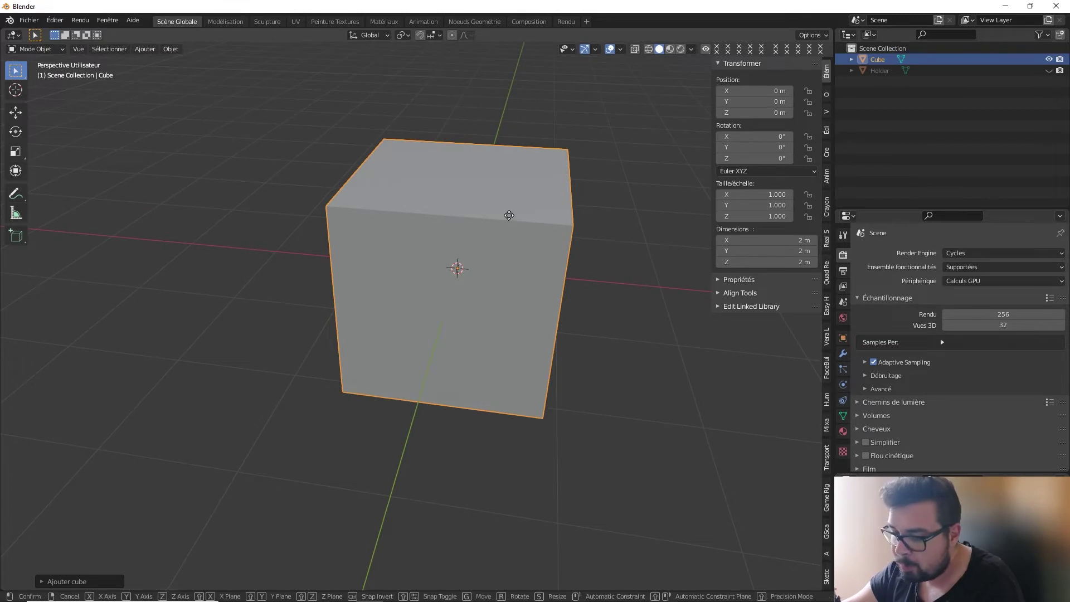
{"action": "type", "text": "z"}
{"action": "type", "text": "1"}
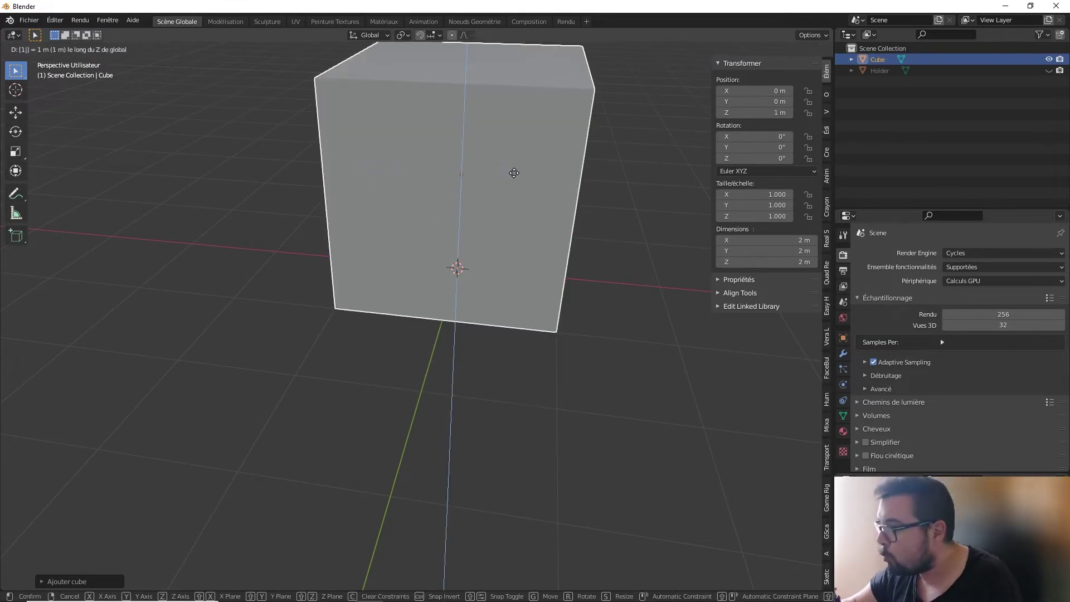
{"action": "key", "text": "Return"}
Bevel the cube's top-left edge into a multi-segment rounded curve.
{"action": "middle_click_drag", "start_coordinate": [318, 148], "coordinate": [375, 227]}
{"action": "key", "text": "Tab"}
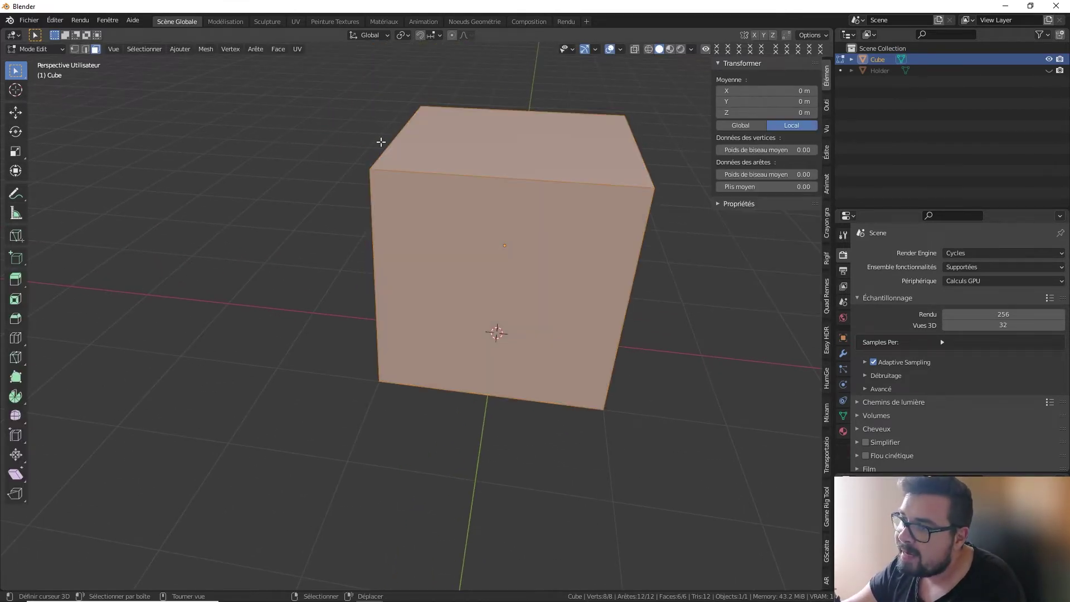
{"action": "left_click", "coordinate": [411, 134]}
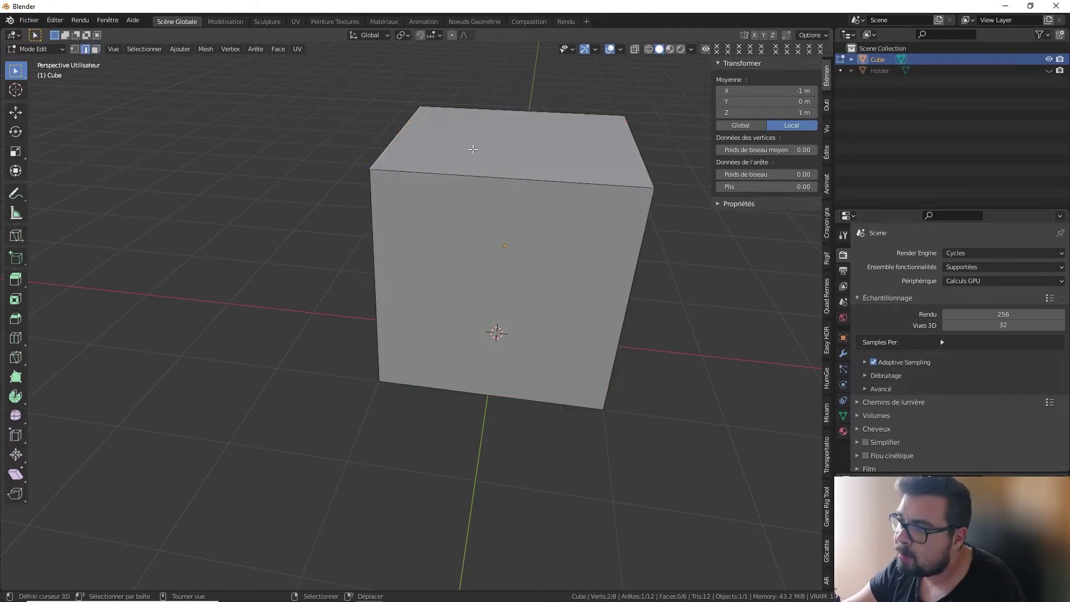
{"action": "key", "text": "ctrl+b"}
{"action": "scroll", "coordinate": [563, 146], "scroll_direction": "up", "scroll_amount": 15}
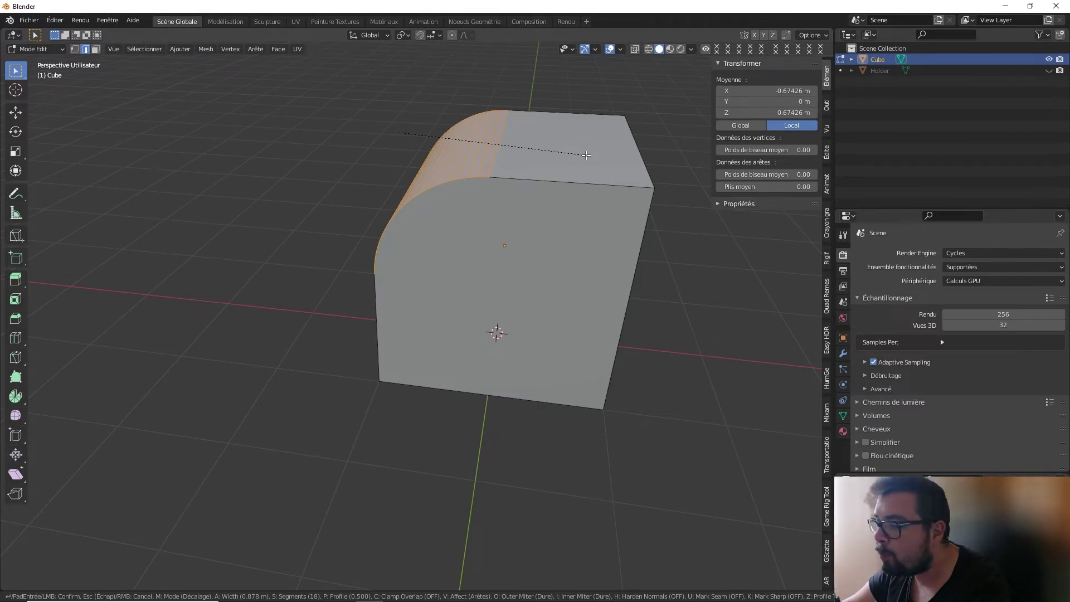
{"action": "left_click", "coordinate": [585, 155]}
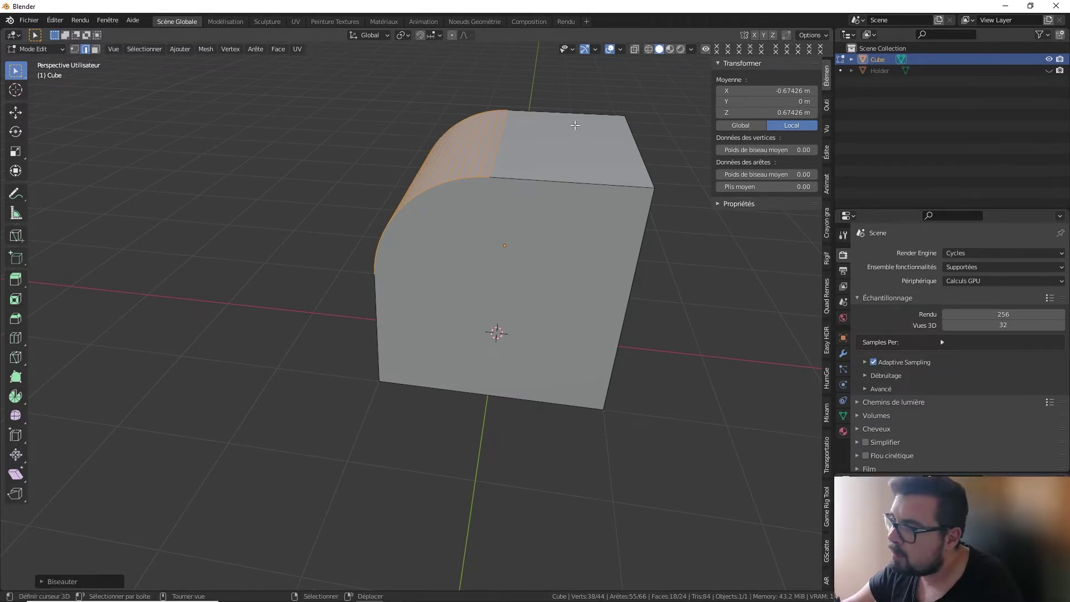
{"action": "middle_click_drag", "start_coordinate": [586, 155], "coordinate": [591, 124]}
Shade the cube smooth in Object Mode.
{"action": "key", "text": "Tab"}
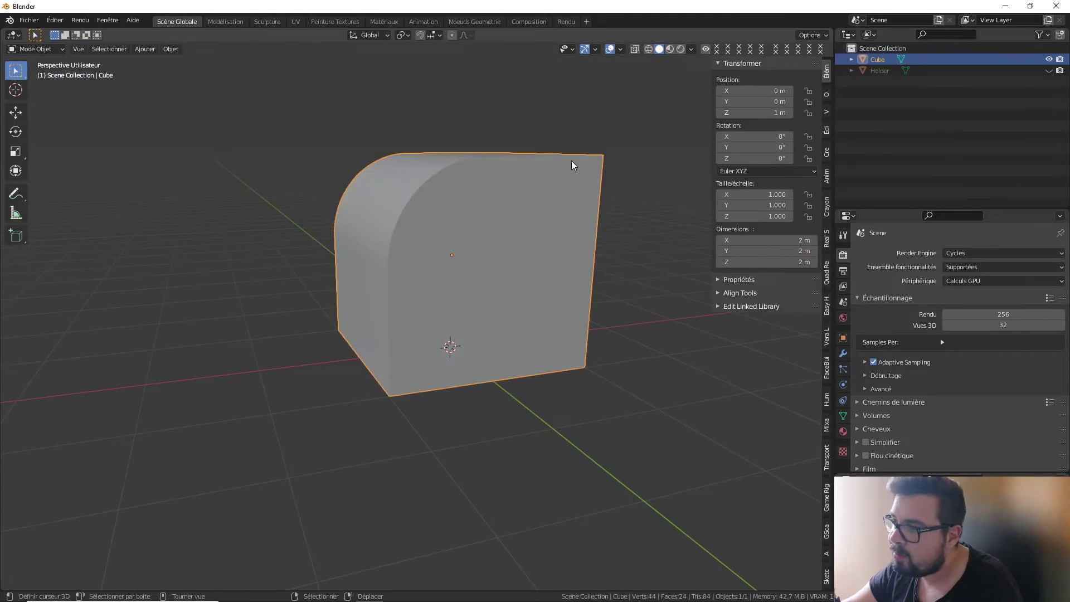
{"action": "mouse_move", "coordinate": [573, 162]}
{"action": "middle_mouse_down"}
{"action": "mouse_move", "coordinate": [538, 171]}
{"action": "mouse_move", "coordinate": [563, 164]}
{"action": "middle_mouse_up"}
{"action": "right_click", "coordinate": [561, 163]}
{"action": "left_click", "coordinate": [555, 162]}
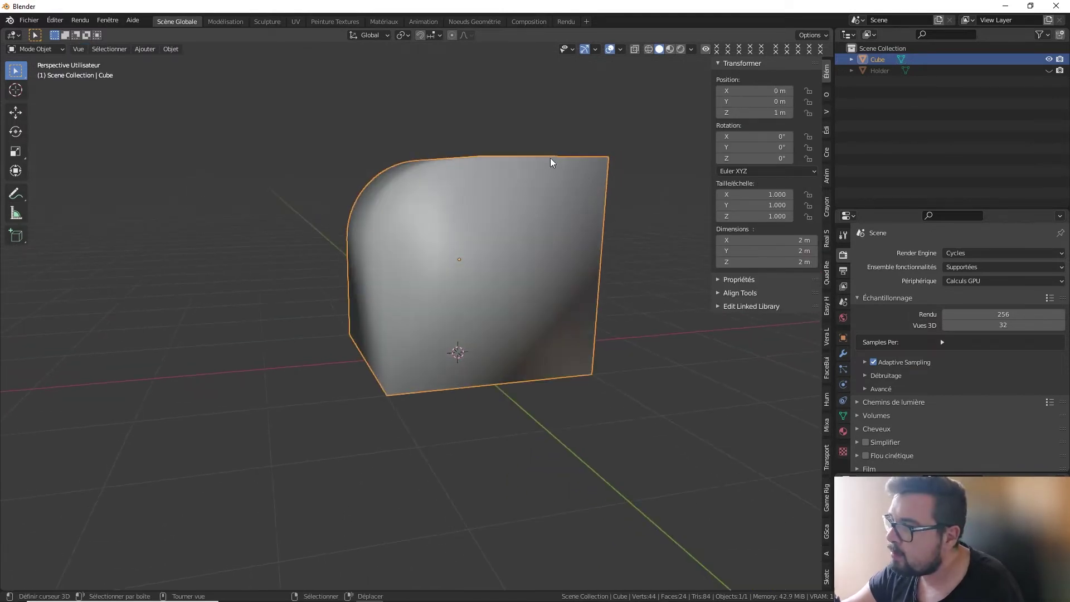
Add a Bevel modifier with Absolu width, 0.002 m amount and 2 segments.
{"action": "left_click", "coordinate": [843, 353]}
{"action": "left_click", "coordinate": [916, 250]}
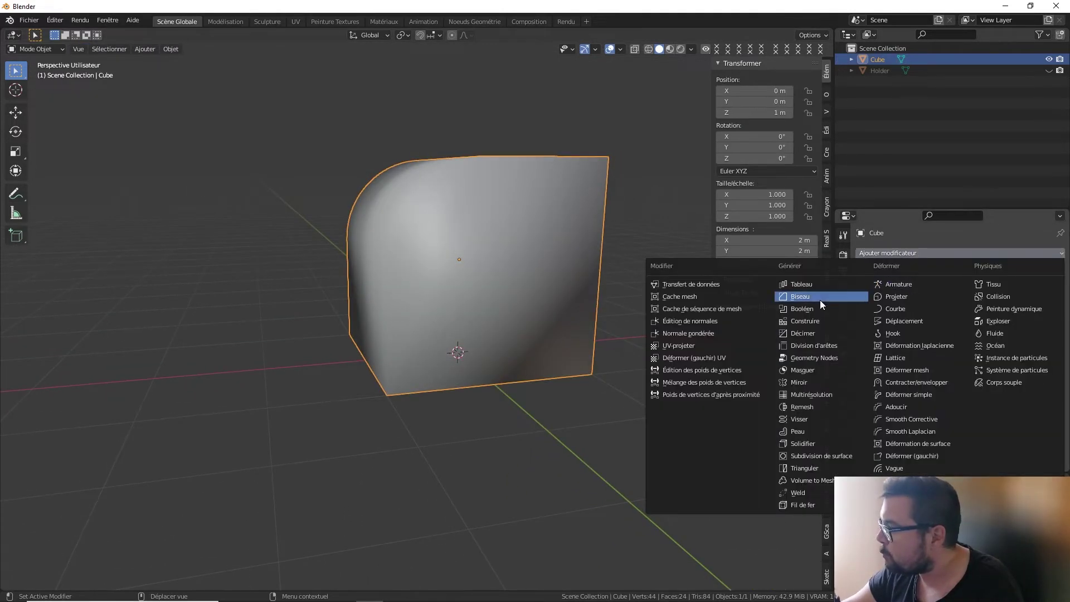
{"action": "left_click", "coordinate": [821, 300]}
{"action": "left_click", "coordinate": [1001, 328]}
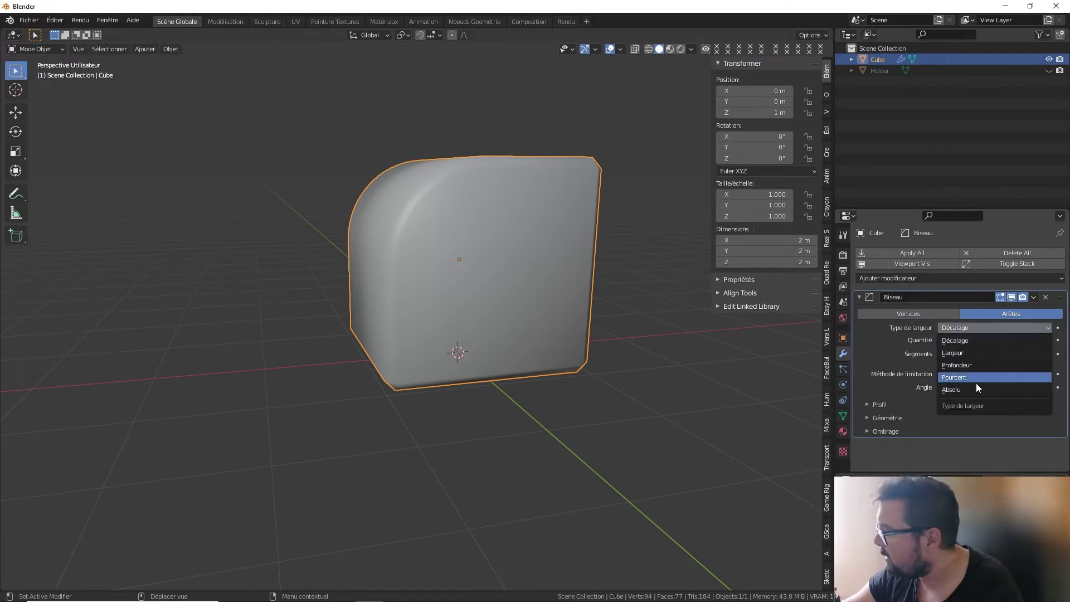
{"action": "left_click", "coordinate": [975, 385]}
{"action": "left_click", "coordinate": [986, 339]}
{"action": "type", "text": "0"}
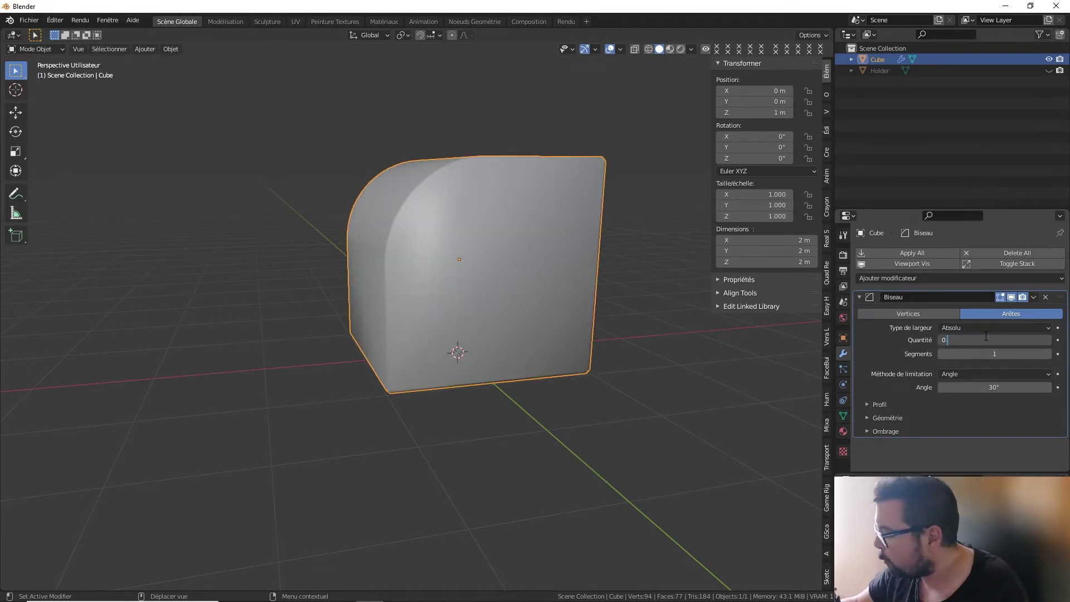
{"action": "type", "text": ".002"}
{"action": "key", "text": "Return"}
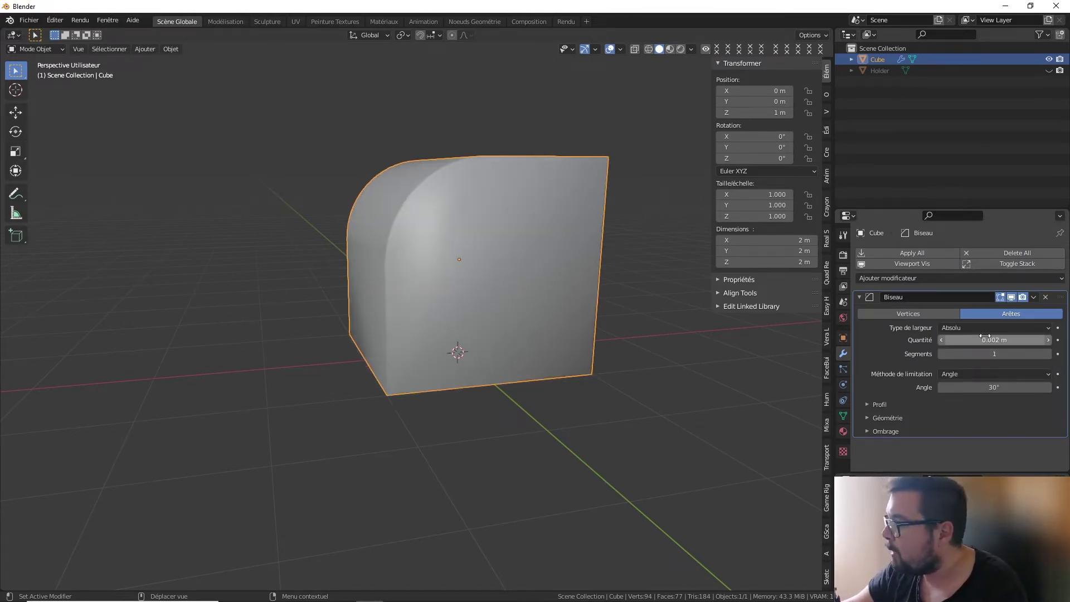
{"action": "left_click", "coordinate": [1047, 354]}
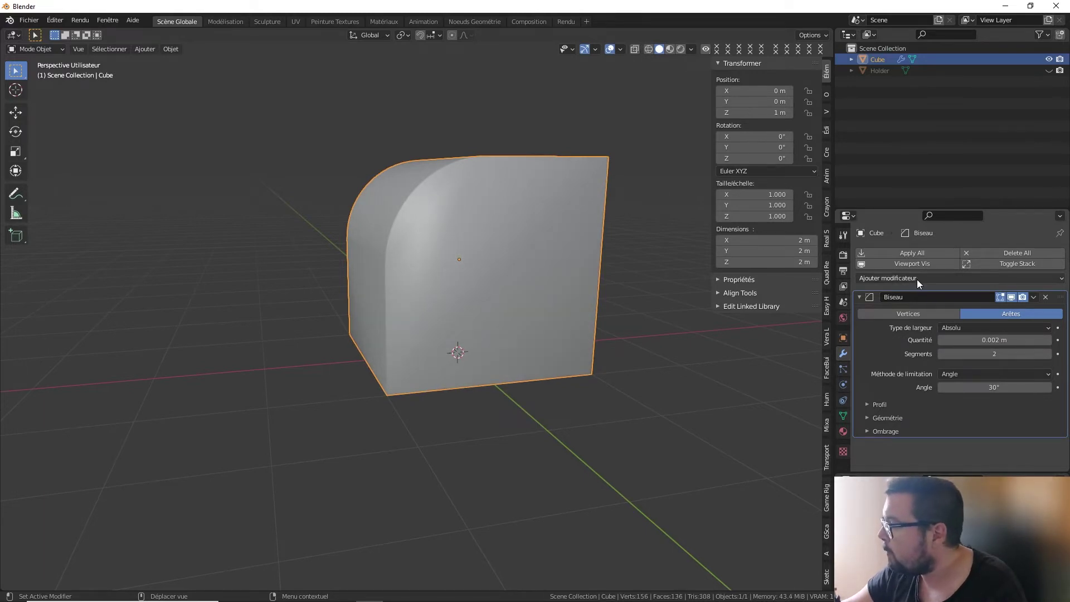
Add a WeightedNormal modifier and enable Auto Smooth under the mesh's Normales.
{"action": "left_click", "coordinate": [936, 279]}
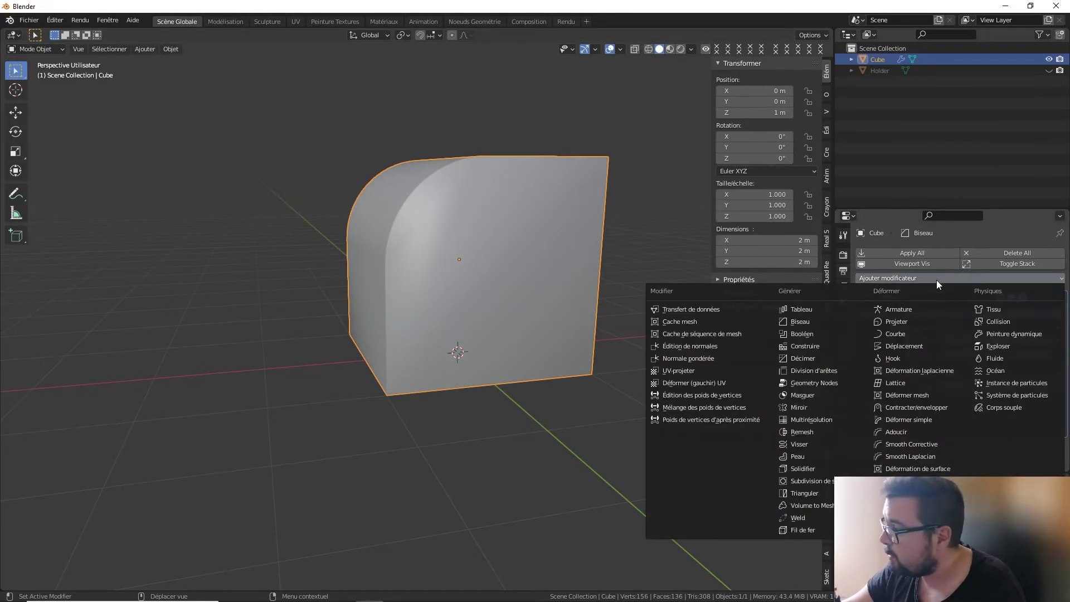
{"action": "left_click", "coordinate": [710, 358]}
{"action": "scroll", "coordinate": [947, 415], "scroll_direction": "down", "scroll_amount": 3}
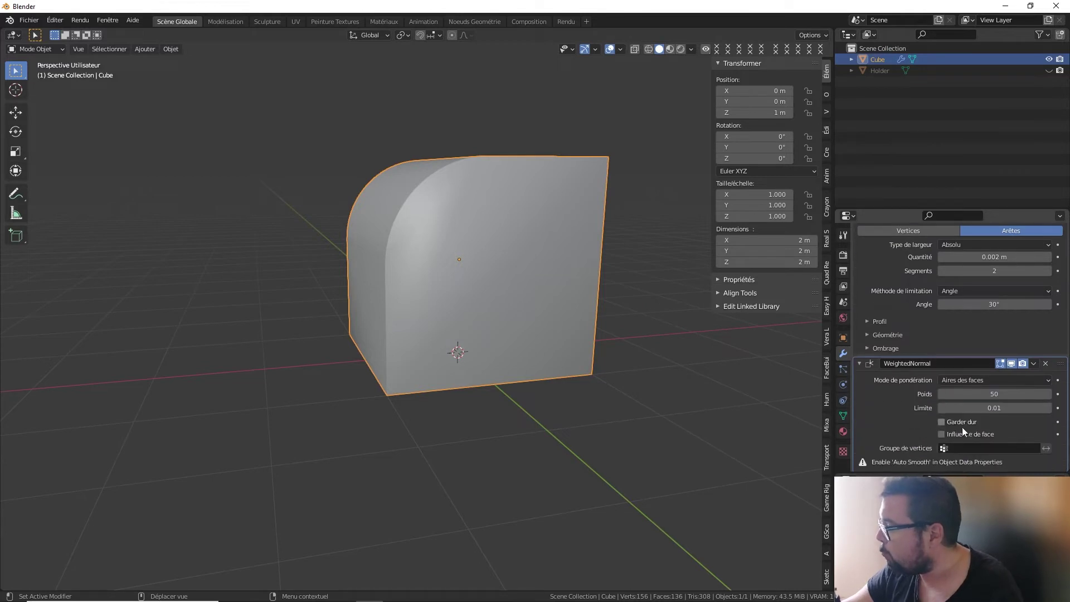
{"action": "left_click", "coordinate": [844, 416]}
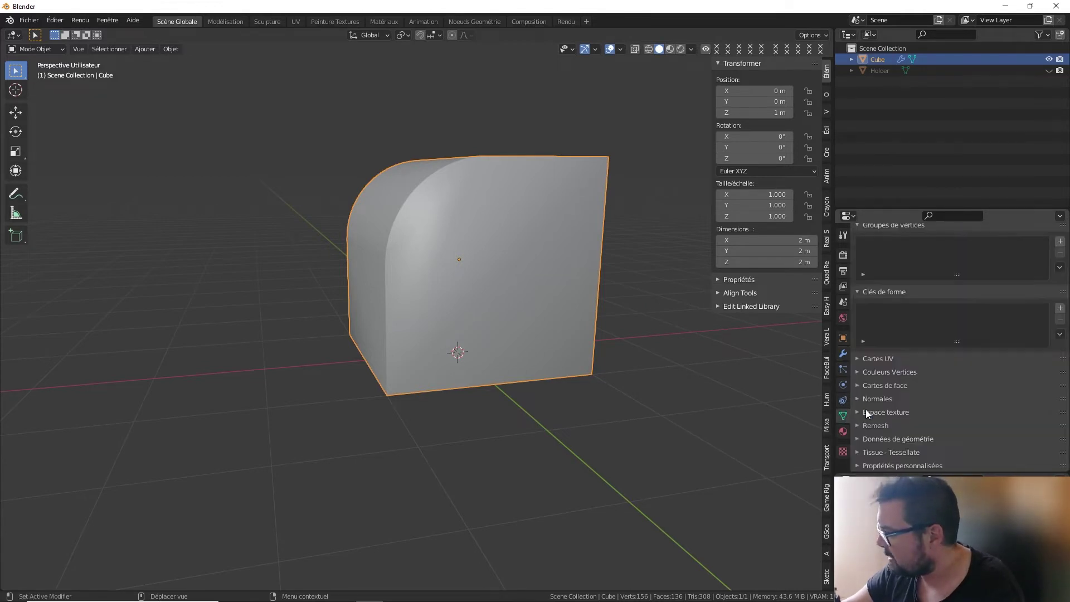
{"action": "left_click", "coordinate": [865, 399]}
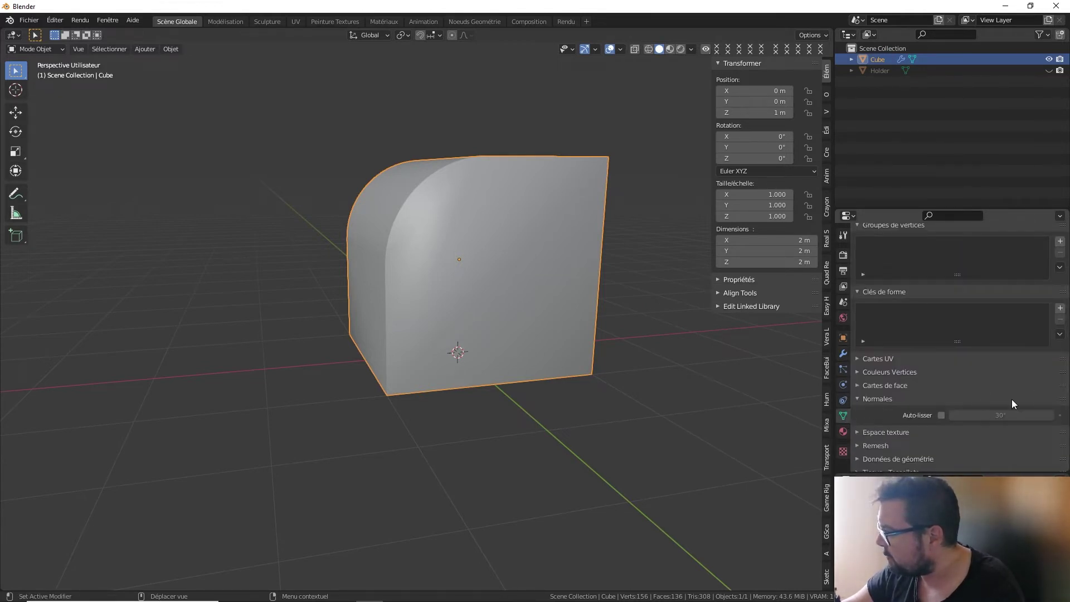
{"action": "left_click", "coordinate": [947, 414]}
Increase the Bevel modifier amount to 0.2 m.
{"action": "mouse_move", "coordinate": [671, 184]}
{"action": "middle_mouse_down"}
{"action": "mouse_move", "coordinate": [510, 211]}
{"action": "mouse_move", "coordinate": [587, 204]}
{"action": "mouse_move", "coordinate": [434, 145]}
{"action": "middle_mouse_up"}
{"action": "middle_click_drag", "start_coordinate": [446, 239], "coordinate": [403, 221]}
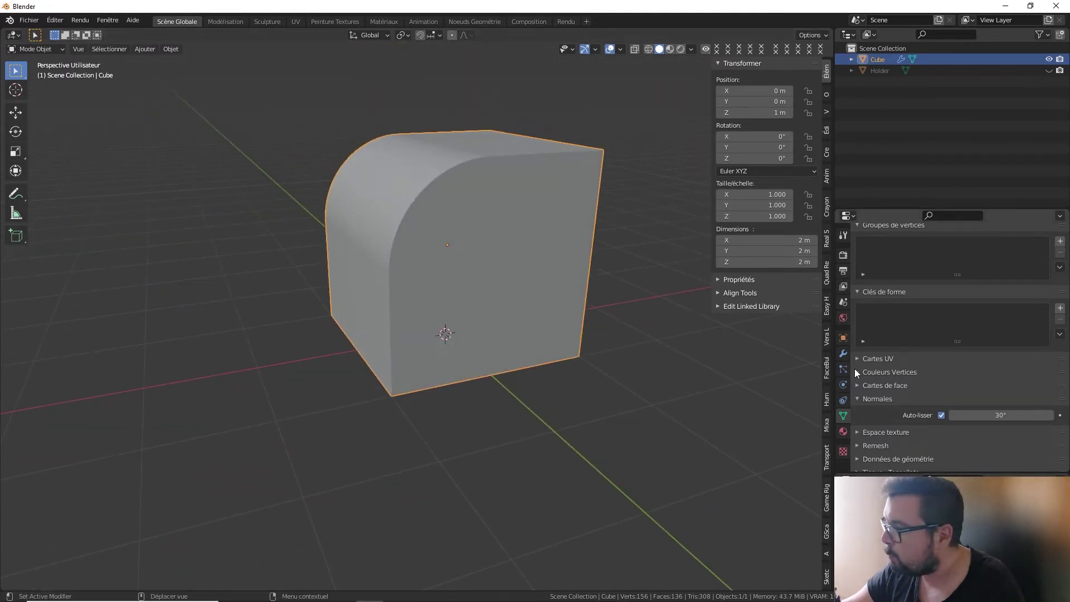
{"action": "left_click", "coordinate": [842, 353]}
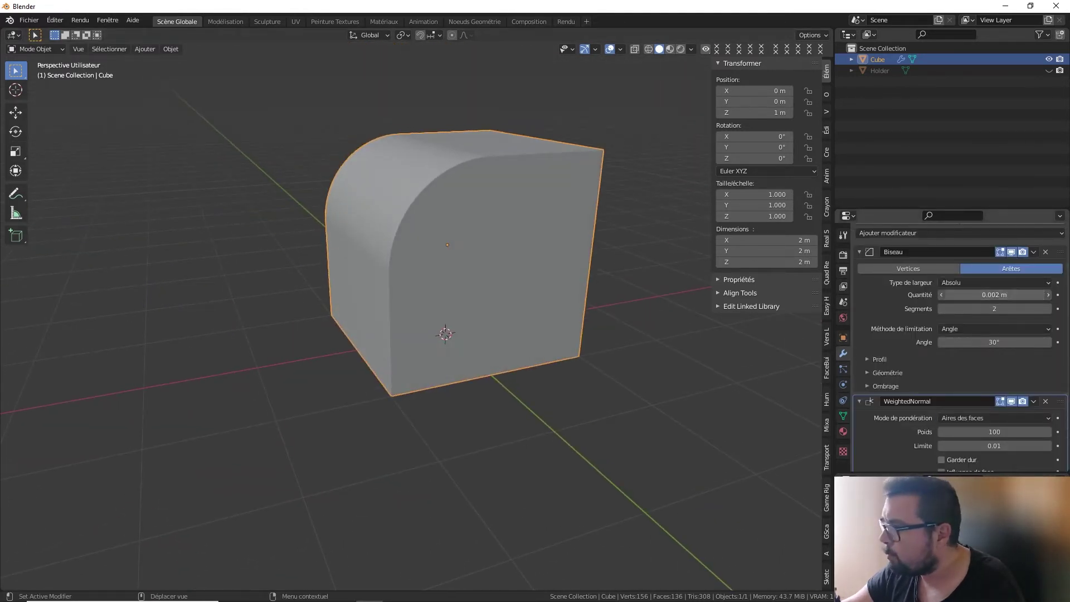
{"action": "left_click_drag", "start_coordinate": [981, 295], "coordinate": [1047, 295]}
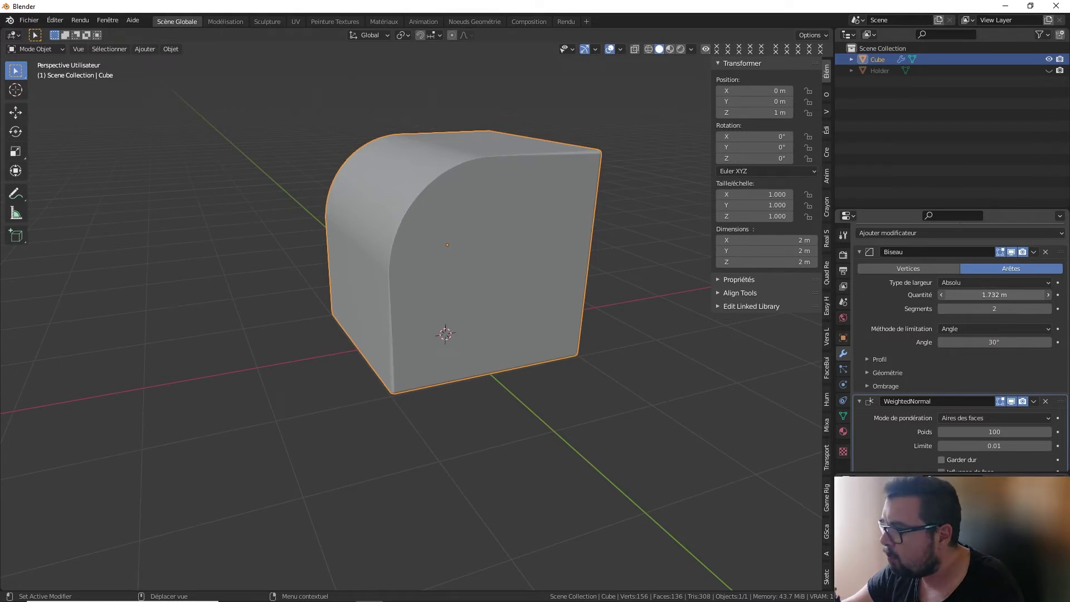
{"action": "left_click", "coordinate": [983, 295]}
{"action": "type", "text": "0"}
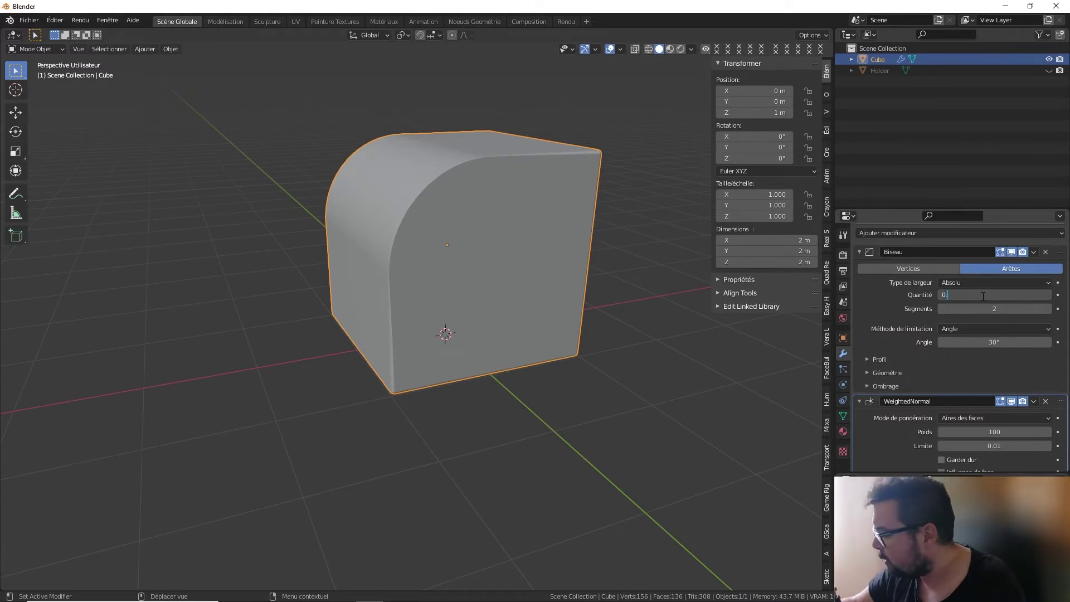
{"action": "type", "text": ".2"}
{"action": "key", "text": "Return"}
Toggle the Orientation de face overlay on and off, confirming the bevelled cube is all blue.
{"action": "mouse_move", "coordinate": [483, 239]}
{"action": "middle_mouse_down"}
{"action": "mouse_move", "coordinate": [397, 228]}
{"action": "mouse_move", "coordinate": [499, 225]}
{"action": "mouse_move", "coordinate": [506, 256]}
{"action": "mouse_move", "coordinate": [490, 256]}
{"action": "middle_mouse_up"}
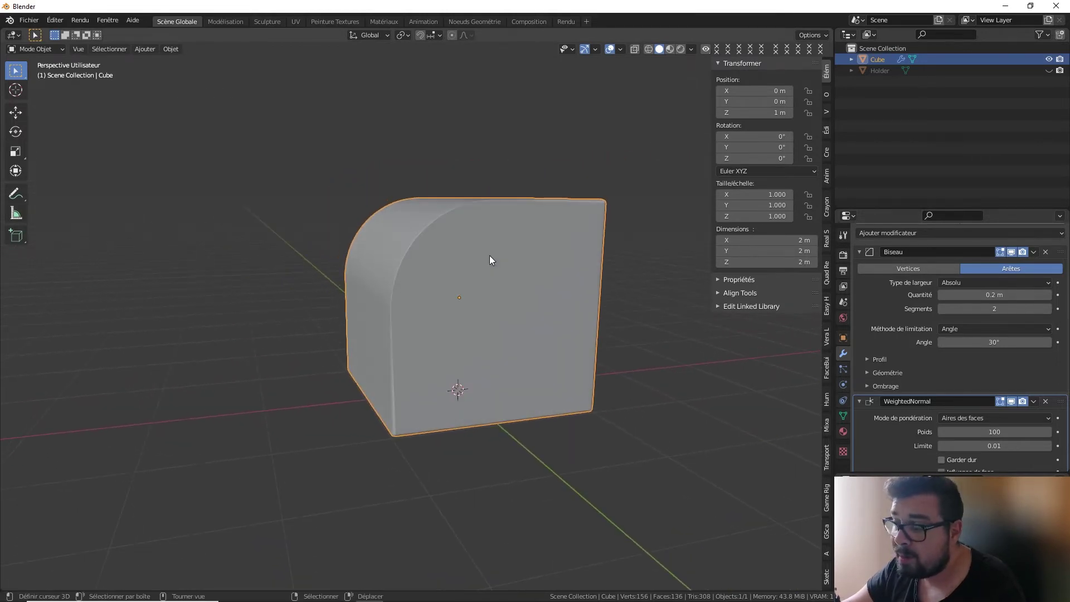
{"action": "left_click", "coordinate": [621, 50]}
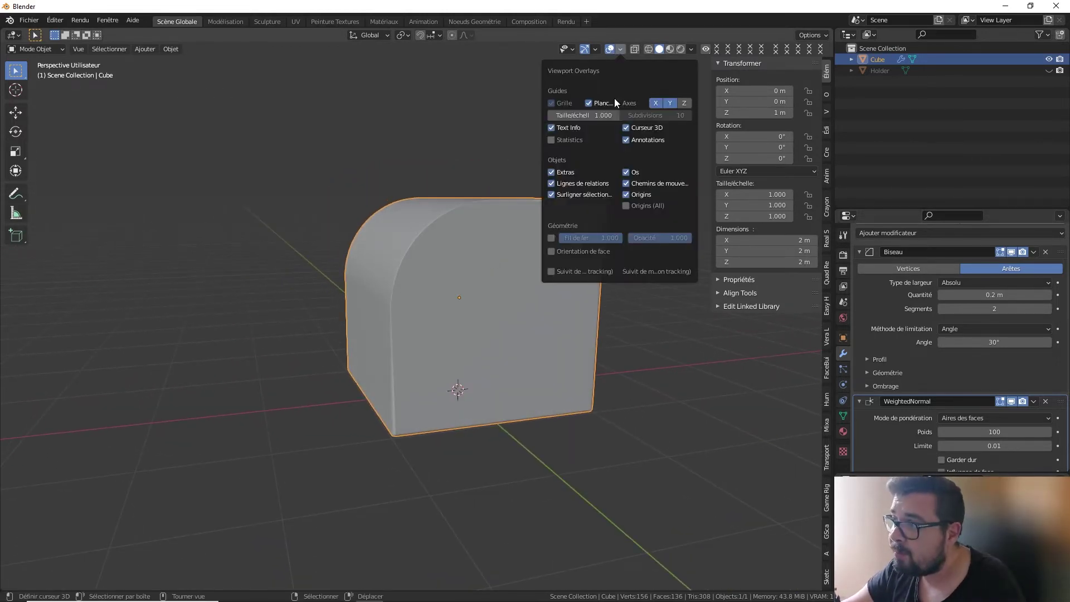
{"action": "left_click", "coordinate": [563, 252]}
{"action": "mouse_move", "coordinate": [536, 242]}
{"action": "middle_mouse_down"}
{"action": "mouse_move", "coordinate": [439, 216]}
{"action": "mouse_move", "coordinate": [253, 204]}
{"action": "mouse_move", "coordinate": [219, 242]}
{"action": "mouse_move", "coordinate": [591, 66]}
{"action": "middle_mouse_up"}
{"action": "left_click", "coordinate": [621, 50]}
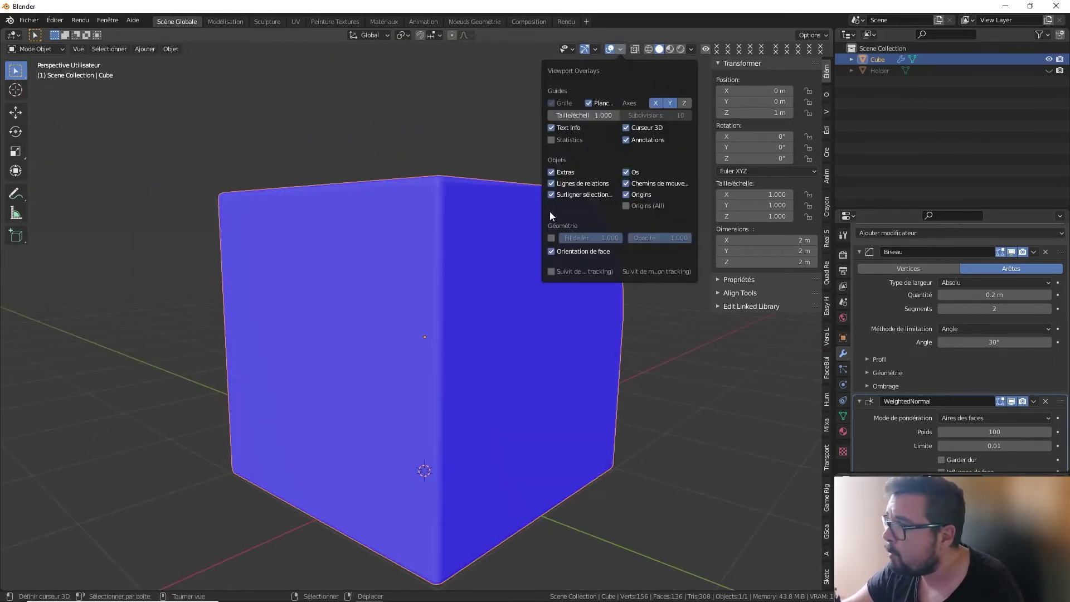
{"action": "left_click", "coordinate": [551, 251]}
Apply the cube's rotation and scale from Quick Favorites.
{"action": "mouse_move", "coordinate": [552, 252]}
{"action": "middle_mouse_down"}
{"action": "mouse_move", "coordinate": [397, 161]}
{"action": "mouse_move", "coordinate": [559, 176]}
{"action": "middle_mouse_up"}
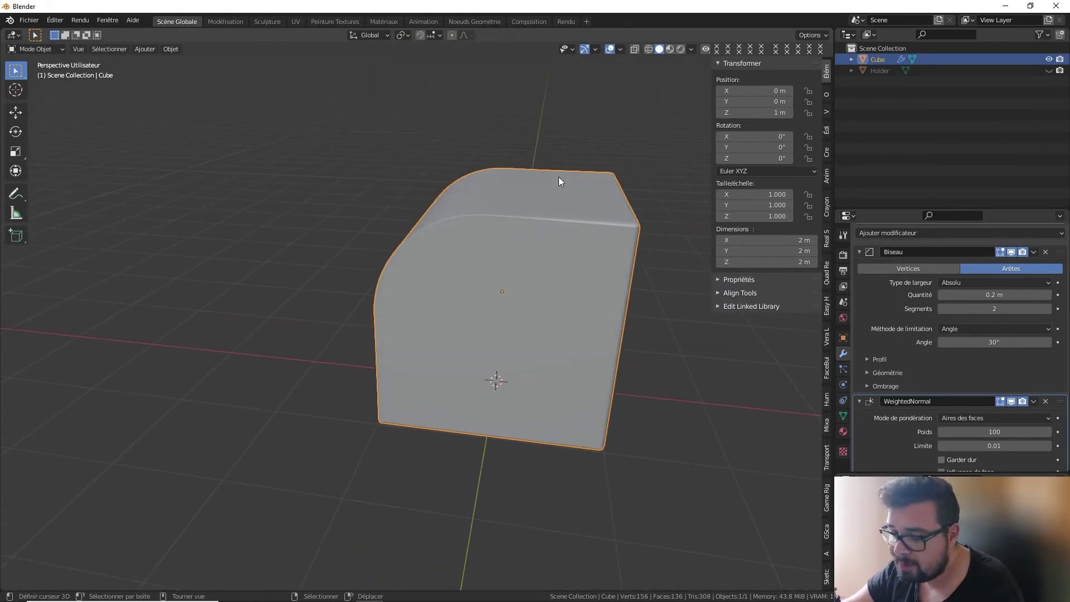
{"action": "key", "text": "q"}
{"action": "left_click", "coordinate": [508, 187]}
Set the cube's origin to the 3D cursor, switch to front ortho view, and enter Edit Mode.
{"action": "key", "text": "q"}
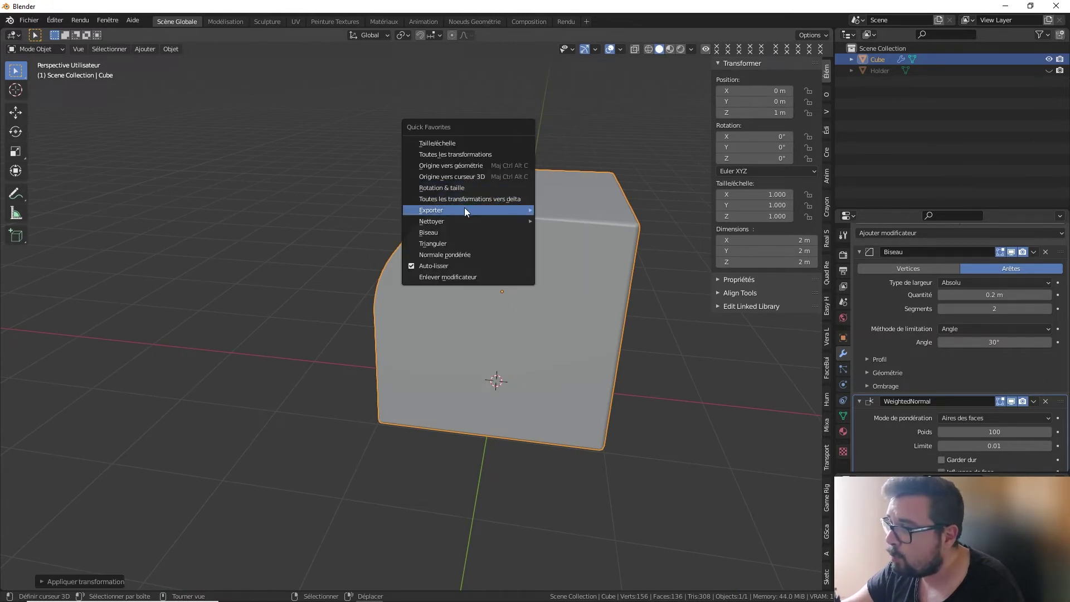
{"action": "left_click", "coordinate": [463, 175]}
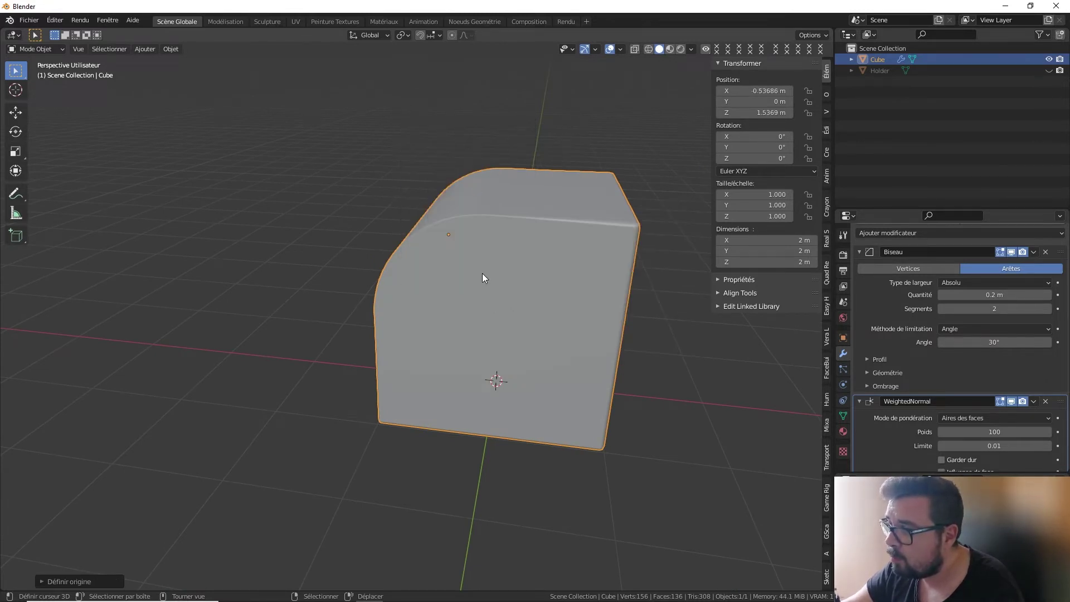
{"action": "middle_click_drag", "start_coordinate": [483, 273], "coordinate": [477, 246]}
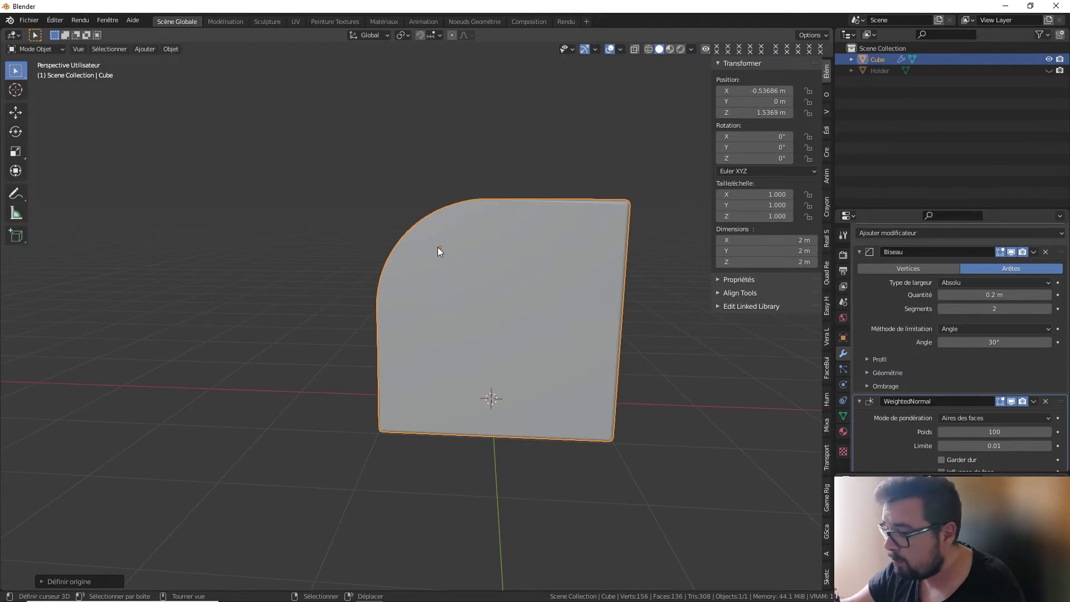
{"action": "key", "text": "KP_1"}
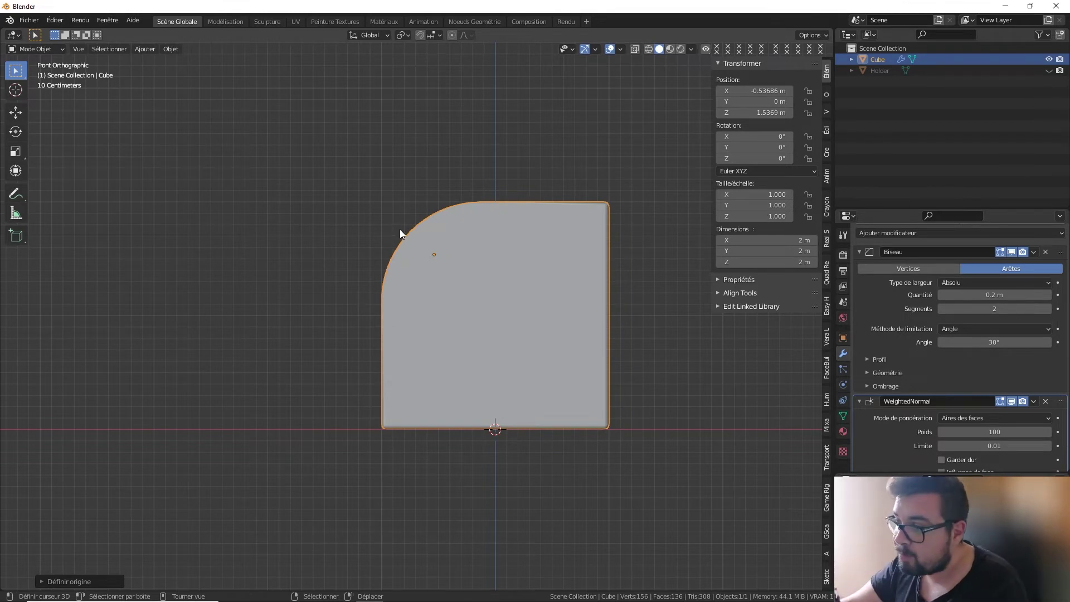
{"action": "key", "text": "Tab"}
{"action": "mouse_move", "coordinate": [411, 229]}
{"action": "middle_mouse_down"}
{"action": "mouse_move", "coordinate": [443, 215]}
{"action": "mouse_move", "coordinate": [478, 227]}
{"action": "middle_mouse_up"}
Deselect all, switch to vertex select, and pick a corner vertex of the cube.
{"action": "key", "text": "a"}
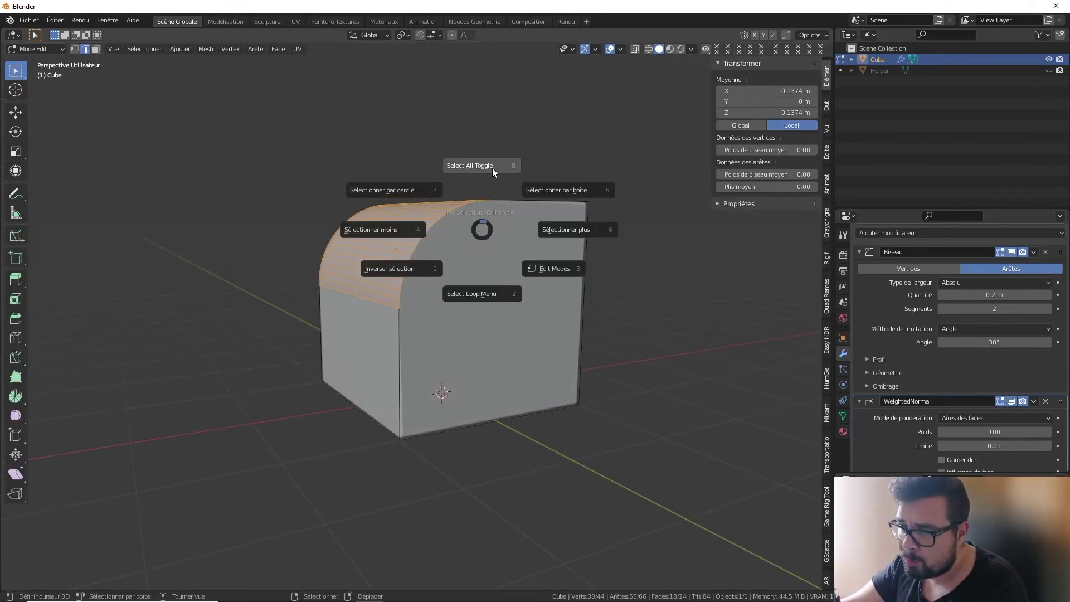
{"action": "left_click", "coordinate": [490, 168]}
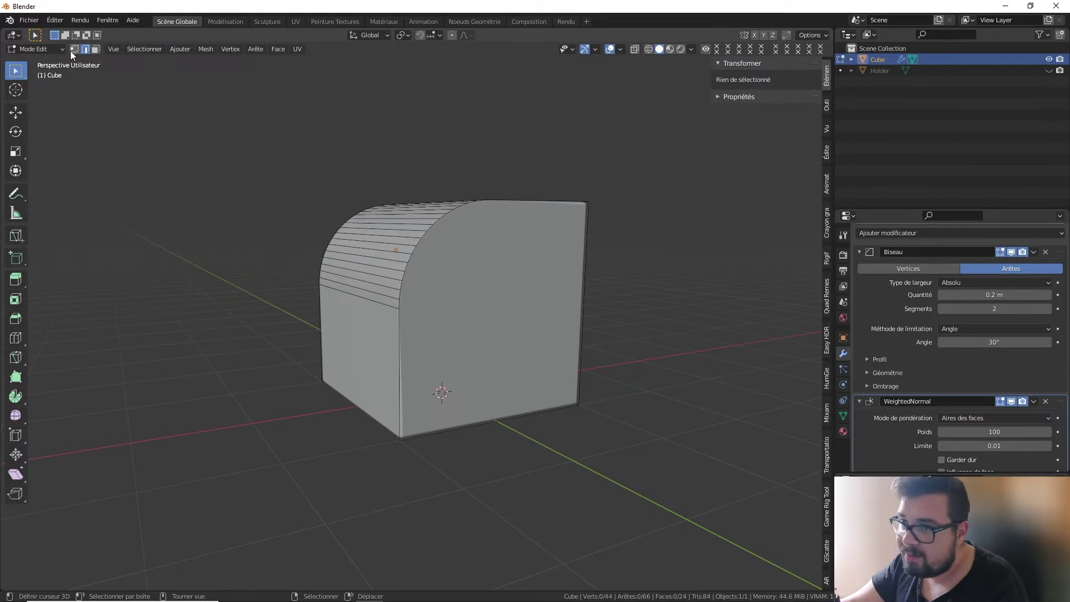
{"action": "key", "text": "1"}
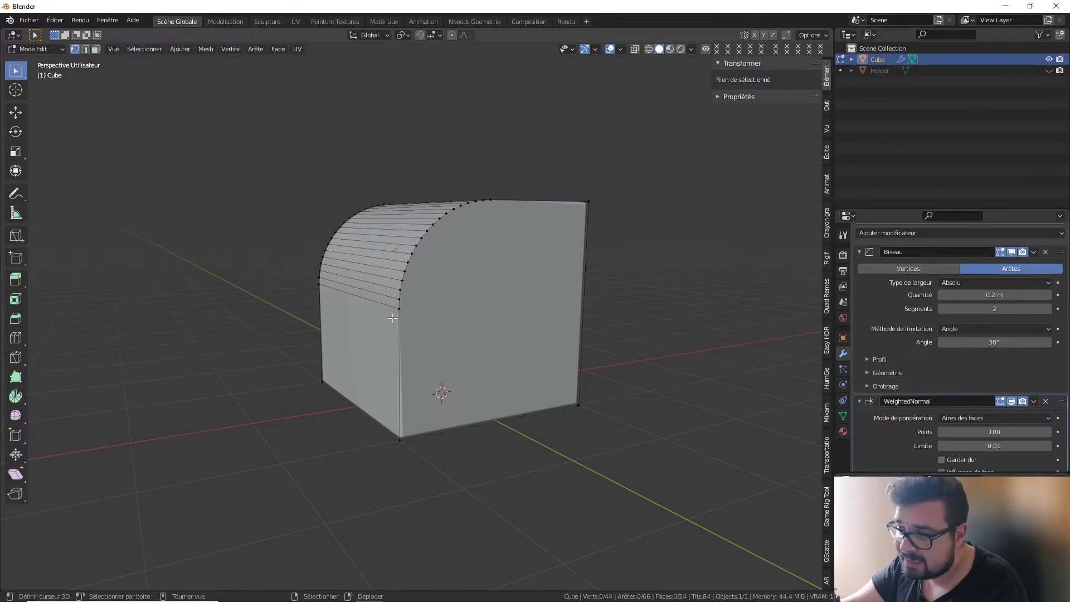
{"action": "mouse_move", "coordinate": [474, 247]}
{"action": "middle_mouse_down"}
{"action": "mouse_move", "coordinate": [501, 254]}
{"action": "mouse_move", "coordinate": [443, 289]}
{"action": "middle_mouse_up"}
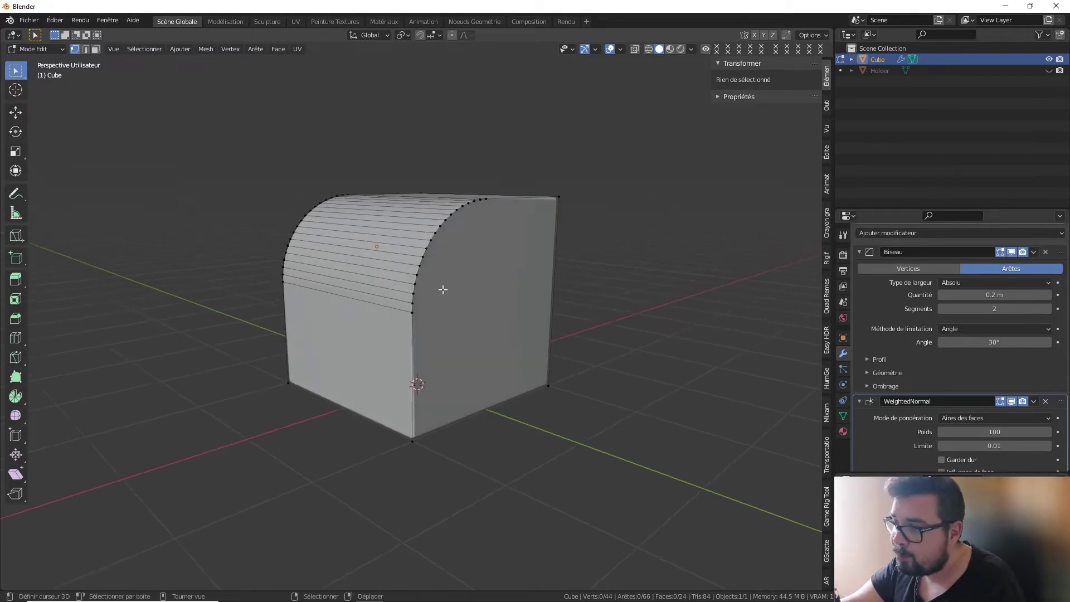
{"action": "left_click", "coordinate": [410, 313]}
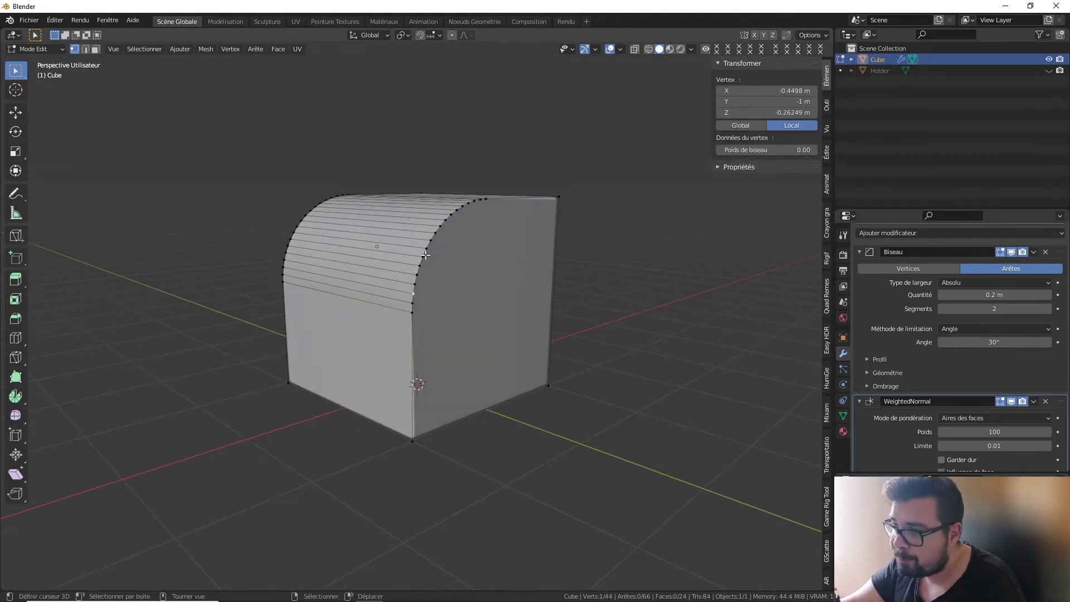
Select the bottom-left front edge in edge mode and start bevelling it.
{"action": "middle_click_drag", "start_coordinate": [452, 229], "coordinate": [417, 242]}
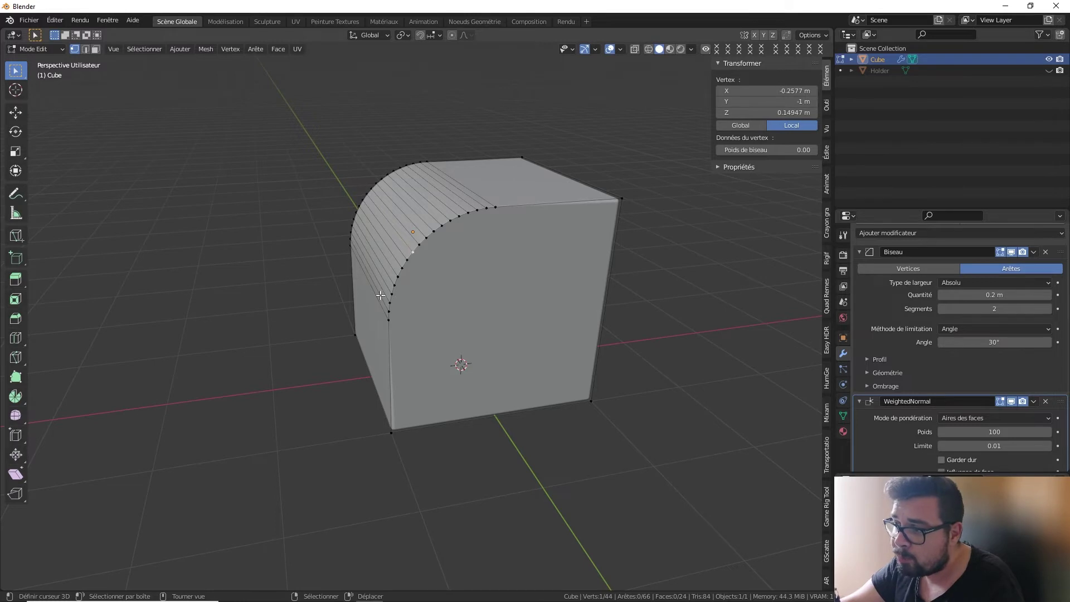
{"action": "middle_click_drag", "start_coordinate": [421, 272], "coordinate": [476, 270]}
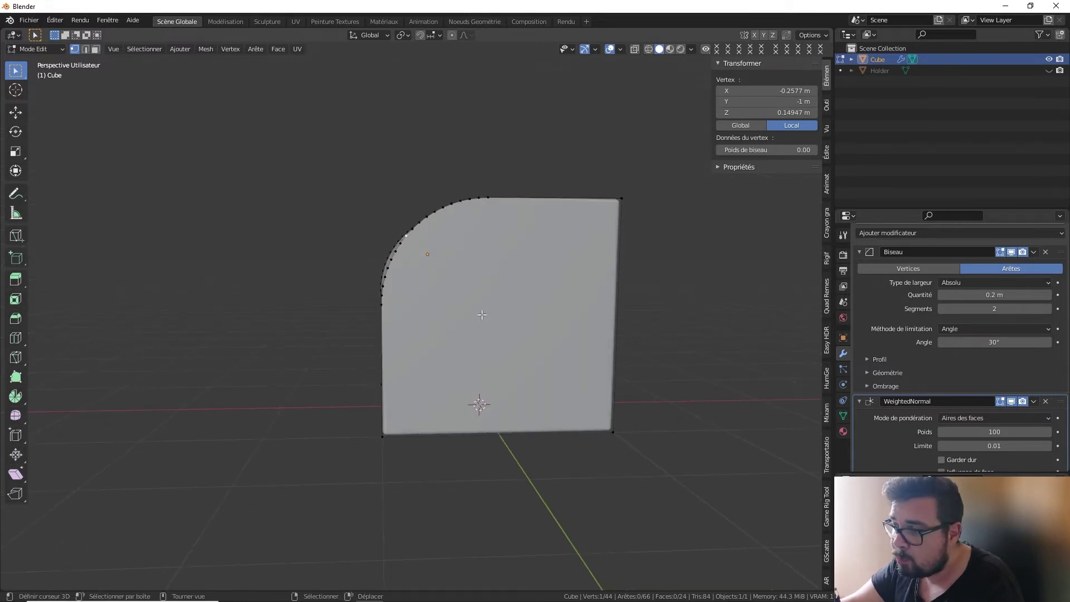
{"action": "middle_click_drag", "start_coordinate": [512, 302], "coordinate": [366, 426]}
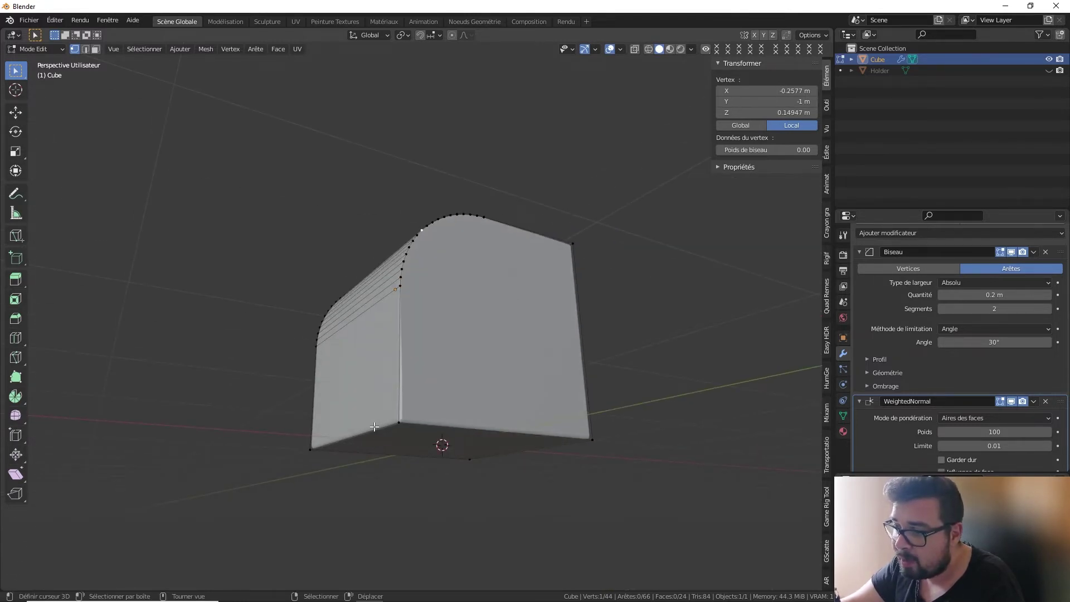
{"action": "left_click", "coordinate": [377, 425]}
{"action": "left_click", "coordinate": [85, 49]}
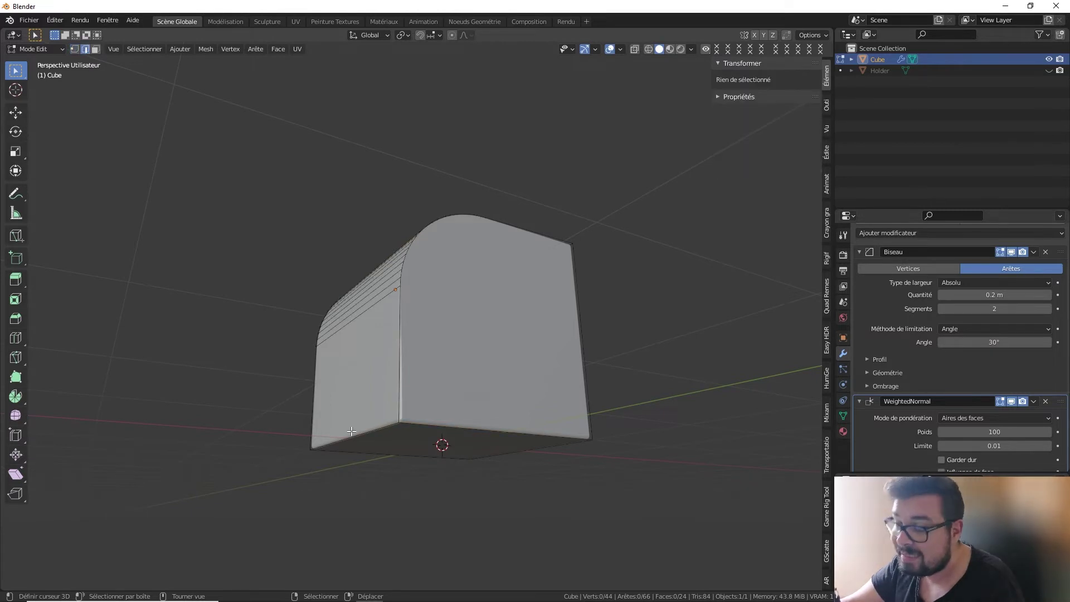
{"action": "left_click", "coordinate": [357, 433]}
{"action": "key", "text": "ctrl+b"}
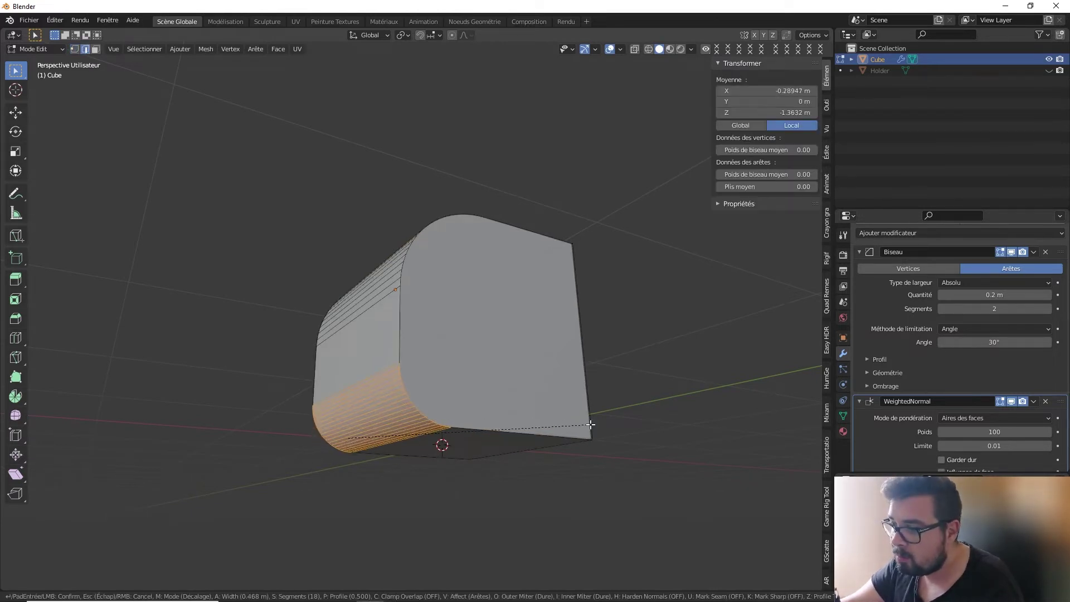
Confirm the bottom-edge bevel and bevel two more edges of the block, including the top.
{"action": "key", "text": "Return"}
{"action": "middle_click_drag", "start_coordinate": [591, 425], "coordinate": [557, 409]}
{"action": "left_click", "coordinate": [595, 343]}
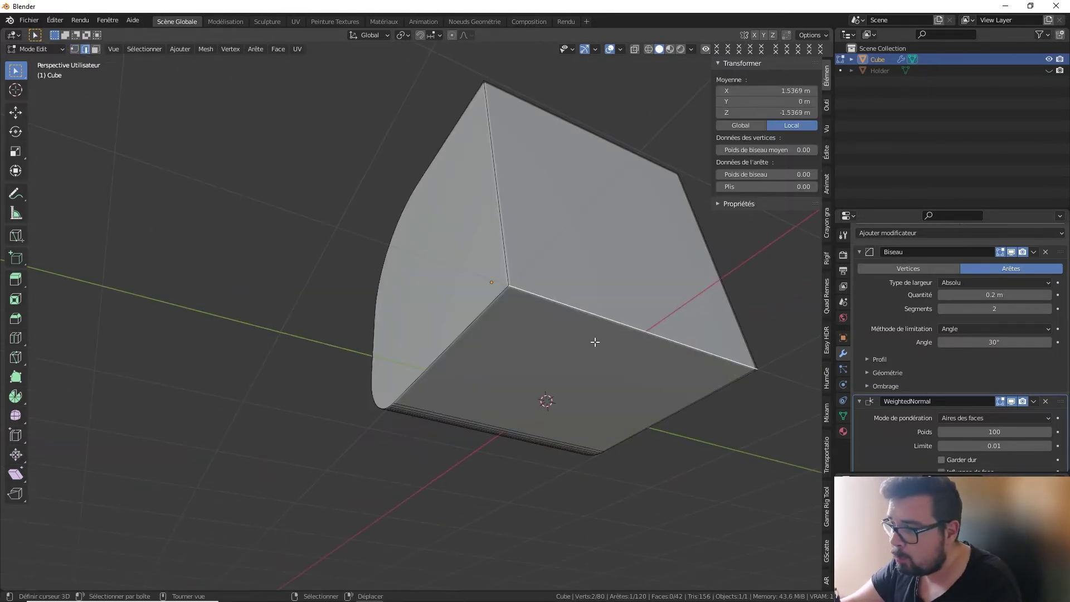
{"action": "key", "text": "ctrl+b"}
{"action": "left_click", "coordinate": [725, 329]}
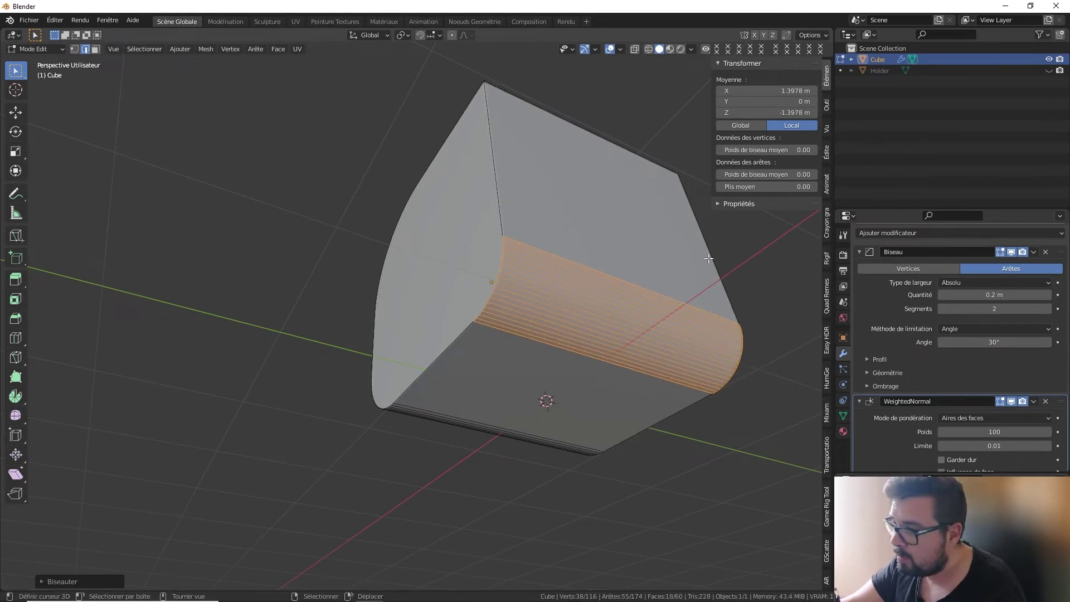
{"action": "middle_click_drag", "start_coordinate": [709, 258], "coordinate": [588, 180]}
{"action": "left_click", "coordinate": [593, 199]}
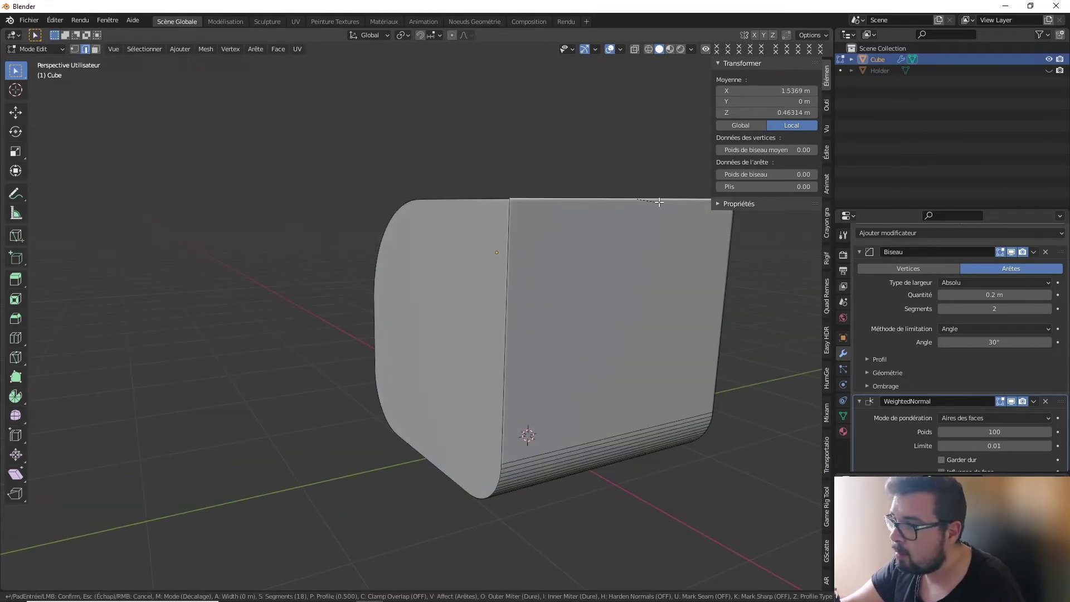
{"action": "key", "text": "ctrl+b"}
{"action": "left_click", "coordinate": [732, 212]}
{"action": "middle_click_drag", "start_coordinate": [732, 211], "coordinate": [591, 296]}
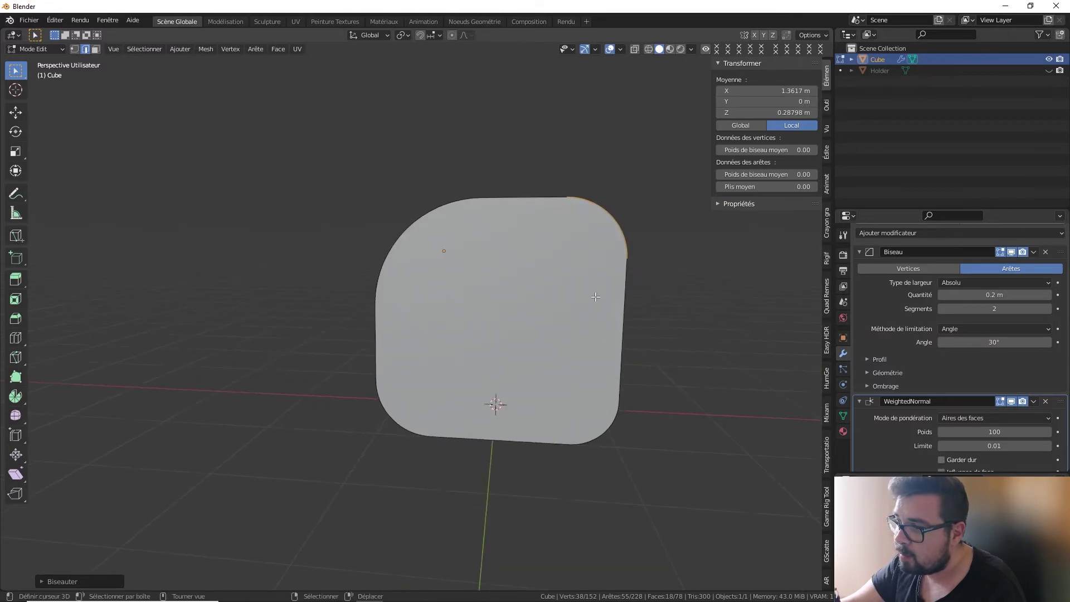
In Object Mode, apply Rotation & Scale and move the origin to the geometry centre.
{"action": "key", "text": "Tab"}
{"action": "key", "text": "q"}
{"action": "left_click", "coordinate": [527, 317]}
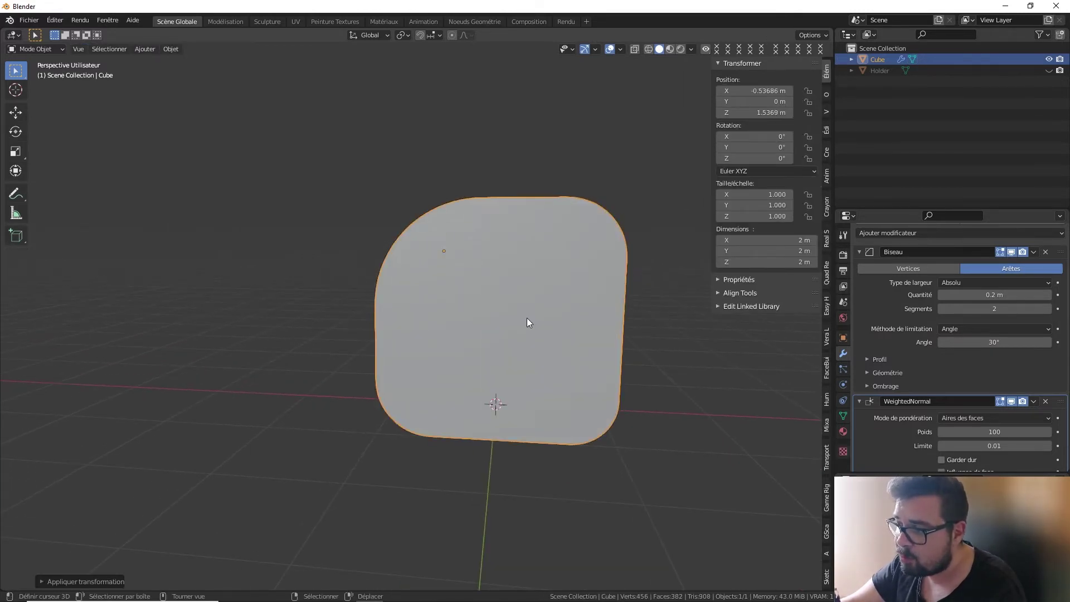
{"action": "key", "text": "q"}
{"action": "left_click", "coordinate": [490, 293]}
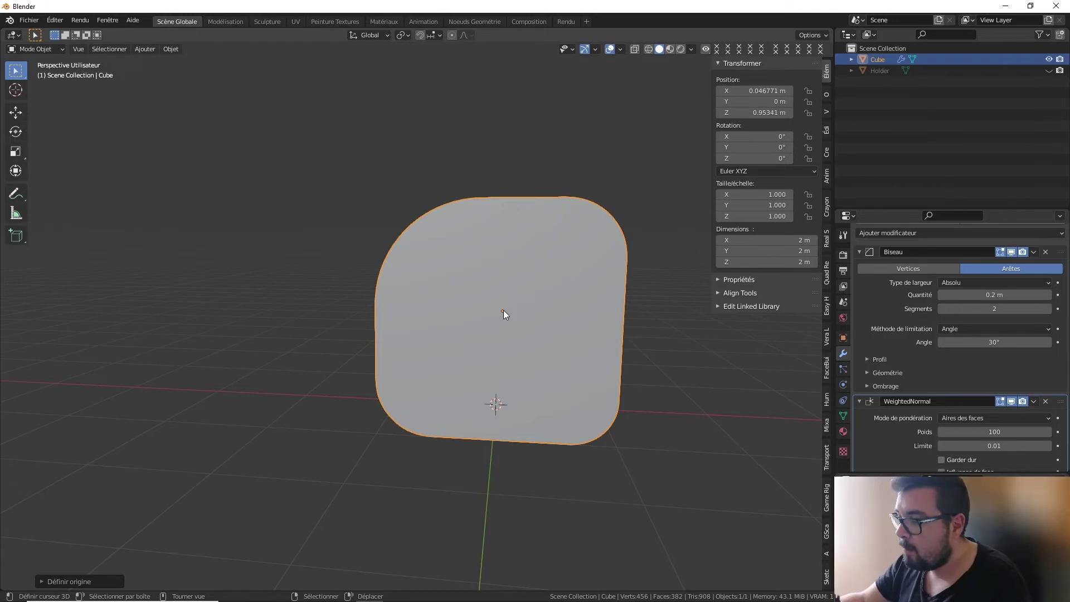
Undo back to the single rounded top edge and return to Object Mode.
{"action": "mouse_move", "coordinate": [641, 189]}
{"action": "middle_mouse_down"}
{"action": "mouse_move", "coordinate": [647, 181]}
{"action": "mouse_move", "coordinate": [603, 196]}
{"action": "middle_mouse_up"}
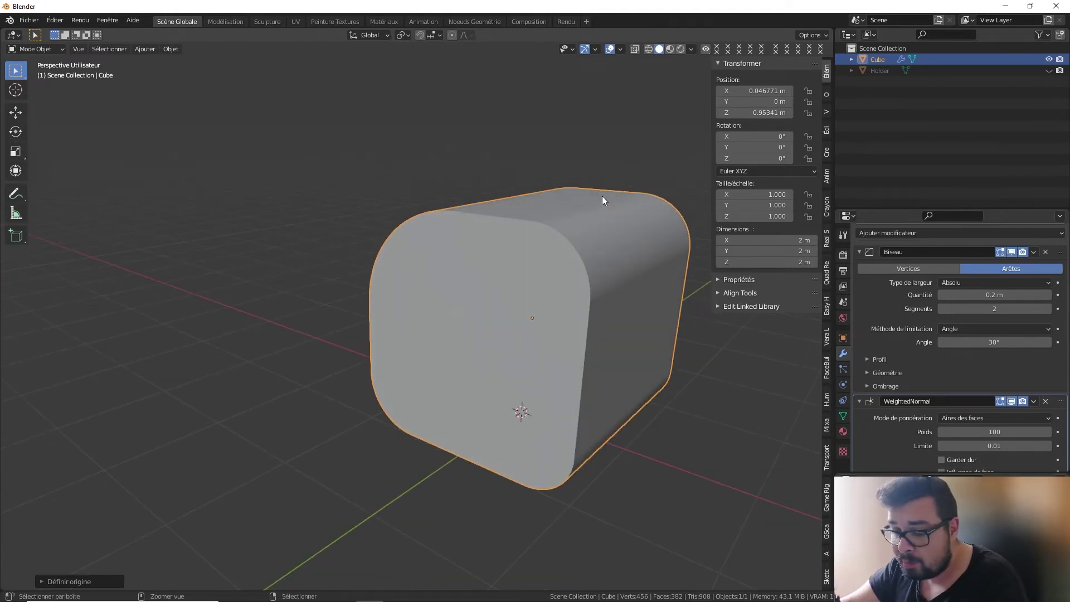
{"action": "key", "text": "Tab"}
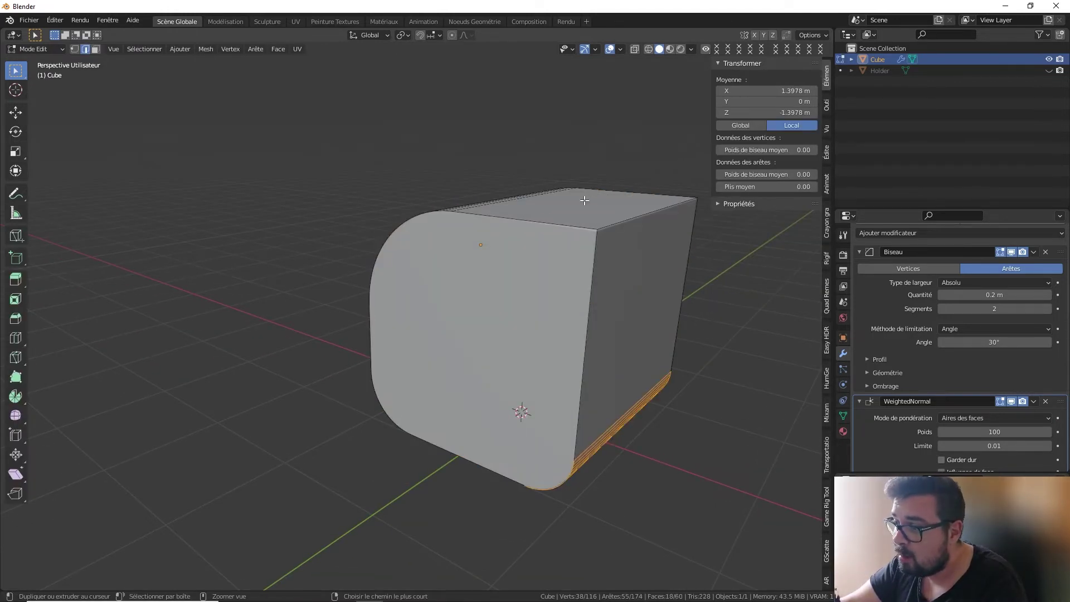
{"action": "mouse_move", "coordinate": [584, 200]}
{"action": "middle_mouse_down"}
{"action": "mouse_move", "coordinate": [567, 238]}
{"action": "mouse_move", "coordinate": [514, 206]}
{"action": "mouse_move", "coordinate": [379, 234]}
{"action": "middle_mouse_up"}
{"action": "key", "text": "Tab"}
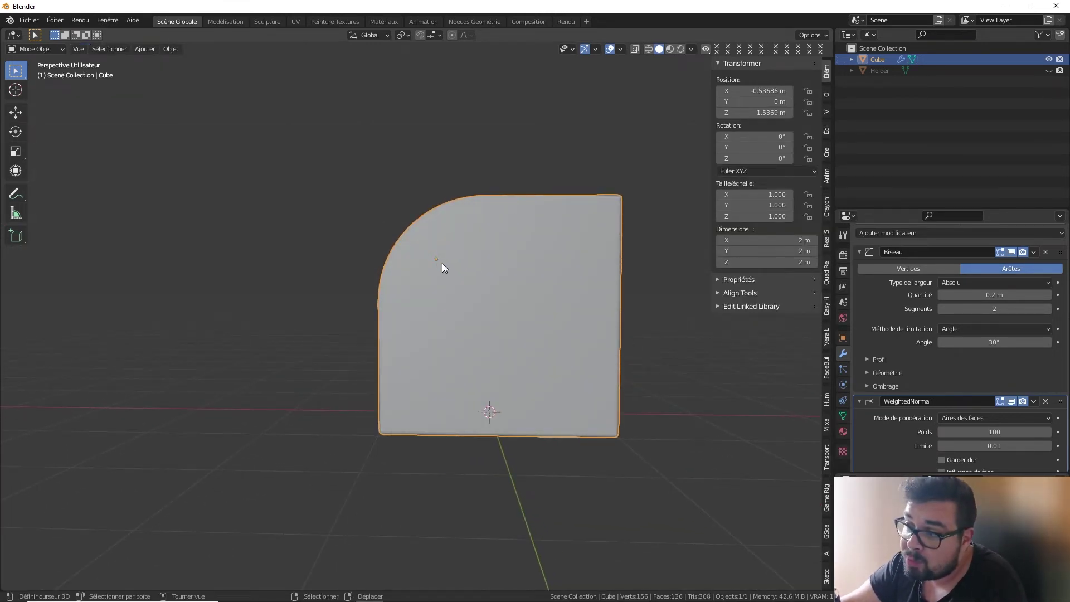
Set the Bevel modifier amount to 0.19 m.
{"action": "mouse_move", "coordinate": [419, 239]}
{"action": "middle_mouse_down"}
{"action": "mouse_move", "coordinate": [546, 251]}
{"action": "mouse_move", "coordinate": [449, 250]}
{"action": "middle_mouse_up"}
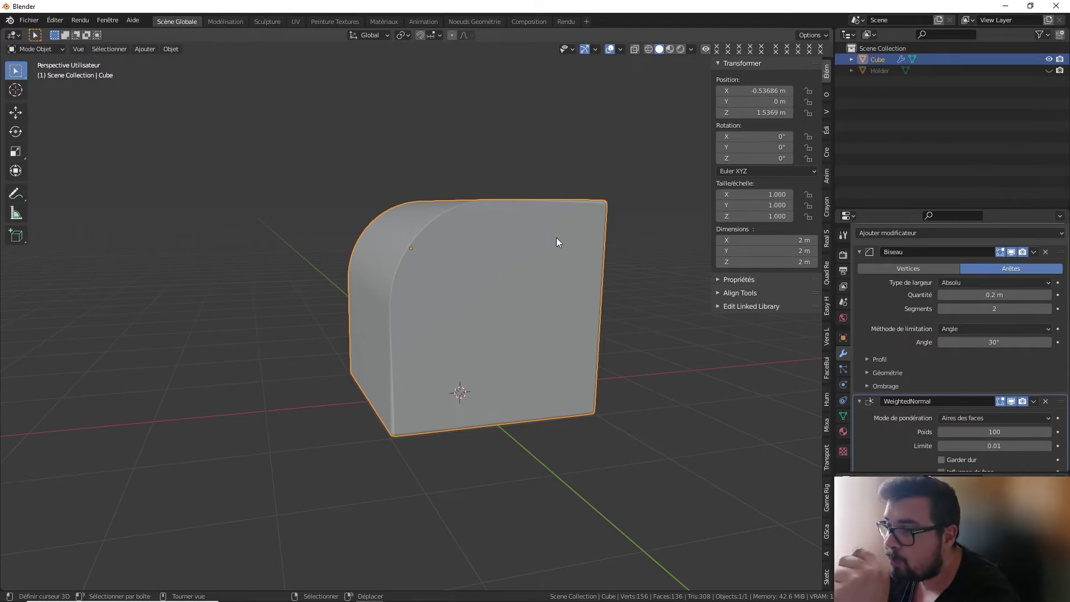
{"action": "middle_click_drag", "start_coordinate": [557, 238], "coordinate": [529, 241]}
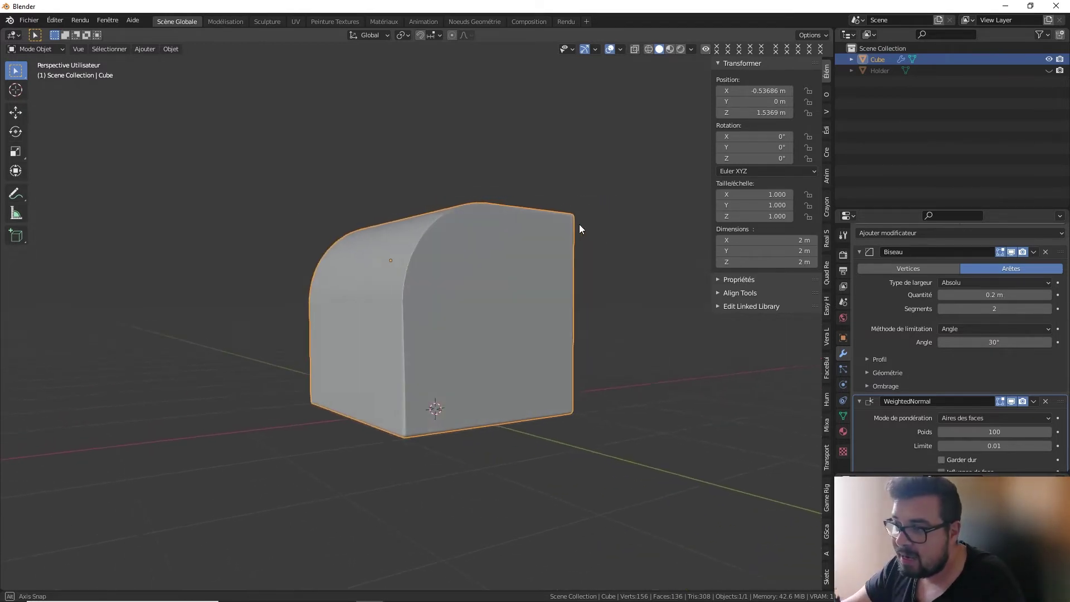
{"action": "middle_click_drag", "start_coordinate": [553, 233], "coordinate": [590, 240]}
{"action": "scroll", "coordinate": [537, 279], "scroll_direction": "up", "scroll_amount": 4}
{"action": "middle_click_drag", "start_coordinate": [504, 274], "coordinate": [490, 267]}
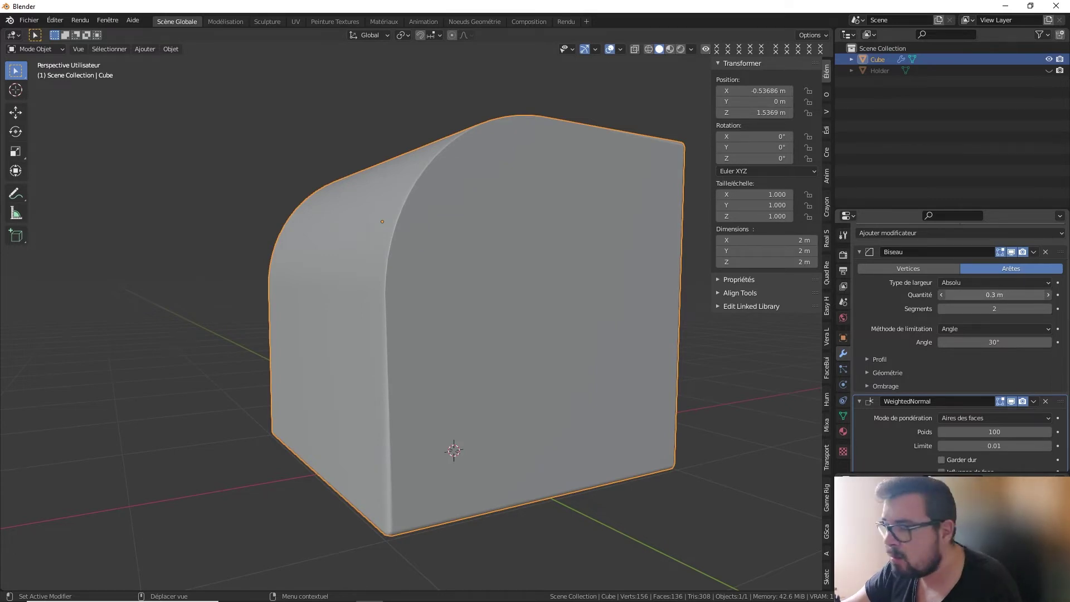
{"action": "left_click_drag", "start_coordinate": [994, 295], "coordinate": [970, 294]}
{"action": "left_click", "coordinate": [984, 295]}
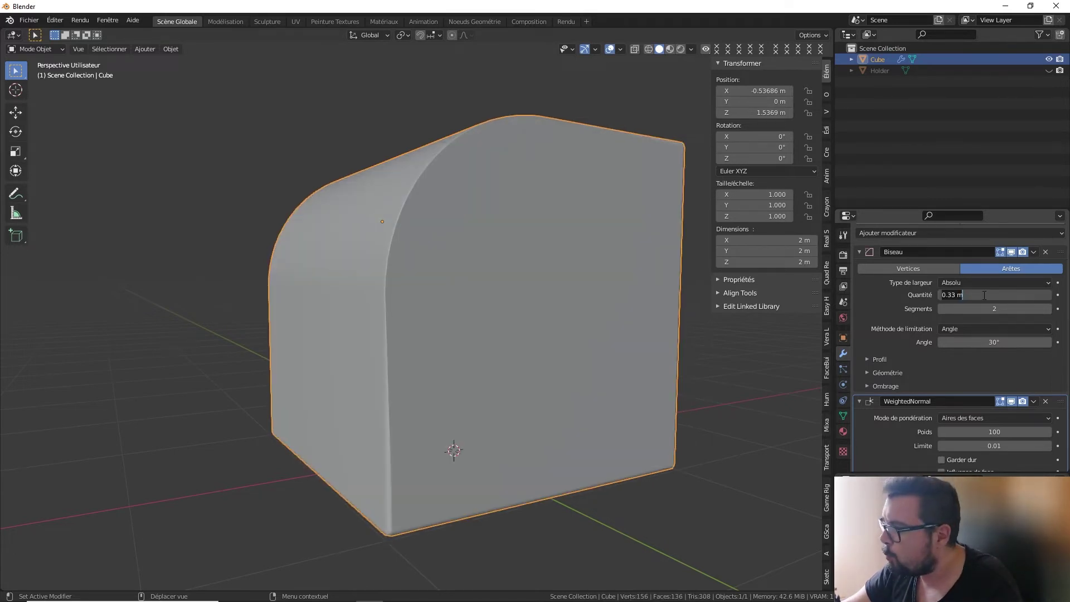
{"action": "key", "text": "ctrl+a"}
{"action": "type", "text": "1"}
{"action": "key", "text": "Return"}
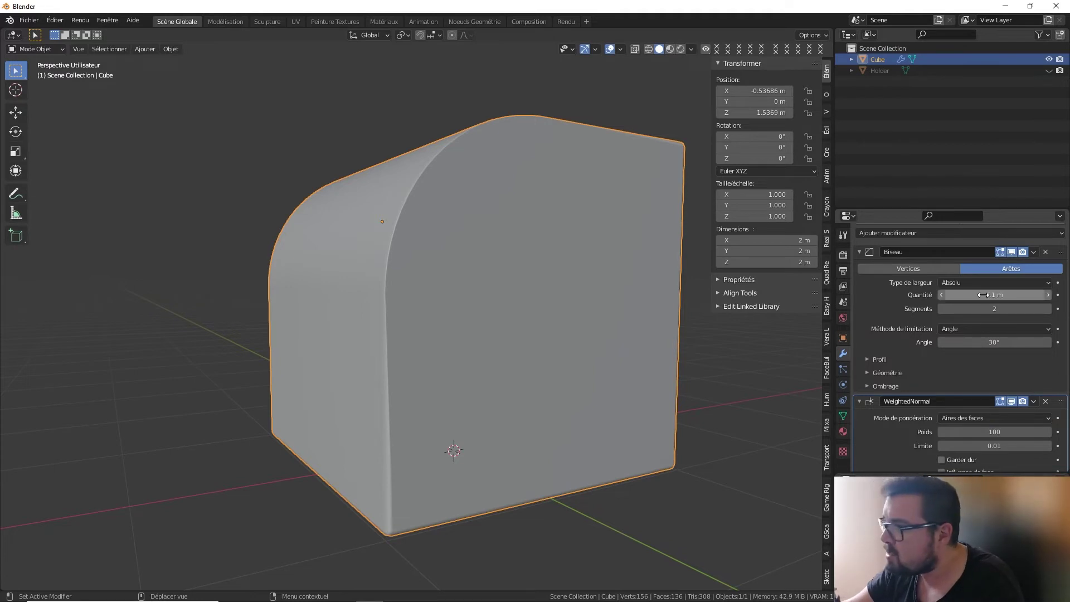
{"action": "left_click_drag", "start_coordinate": [983, 295], "coordinate": [971, 295]}
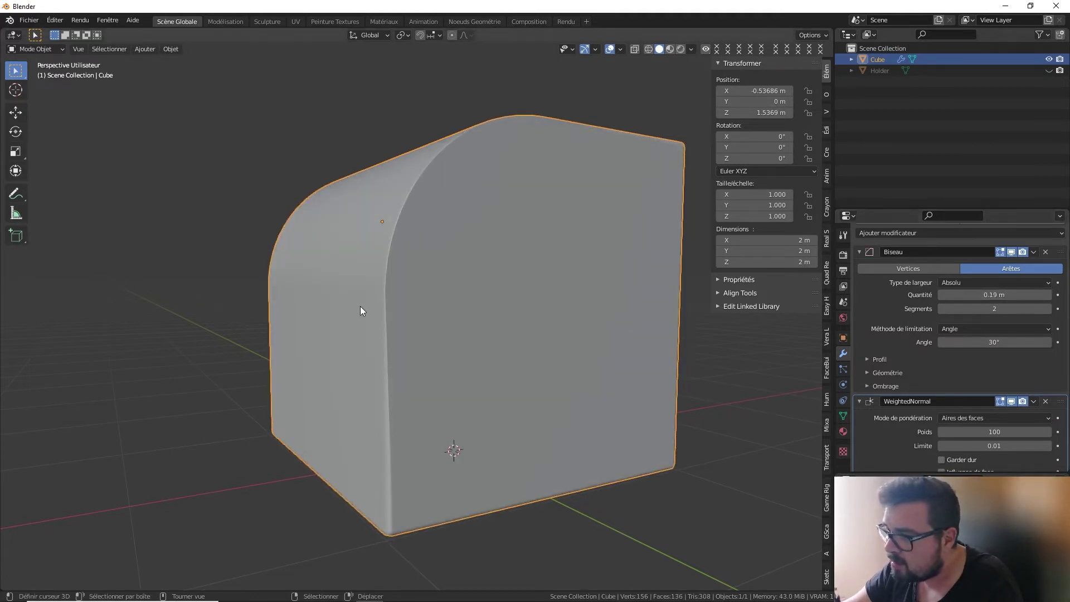
Check the front face in face select Edit Mode, then return to Object Mode to add a modifier.
{"action": "scroll", "coordinate": [353, 490], "scroll_direction": "up", "scroll_amount": 1}
{"action": "mouse_move", "coordinate": [508, 400]}
{"action": "middle_mouse_down"}
{"action": "mouse_move", "coordinate": [512, 256]}
{"action": "mouse_move", "coordinate": [499, 254]}
{"action": "mouse_move", "coordinate": [519, 209]}
{"action": "middle_mouse_up"}
{"action": "scroll", "coordinate": [519, 214], "scroll_direction": "down", "scroll_amount": 2}
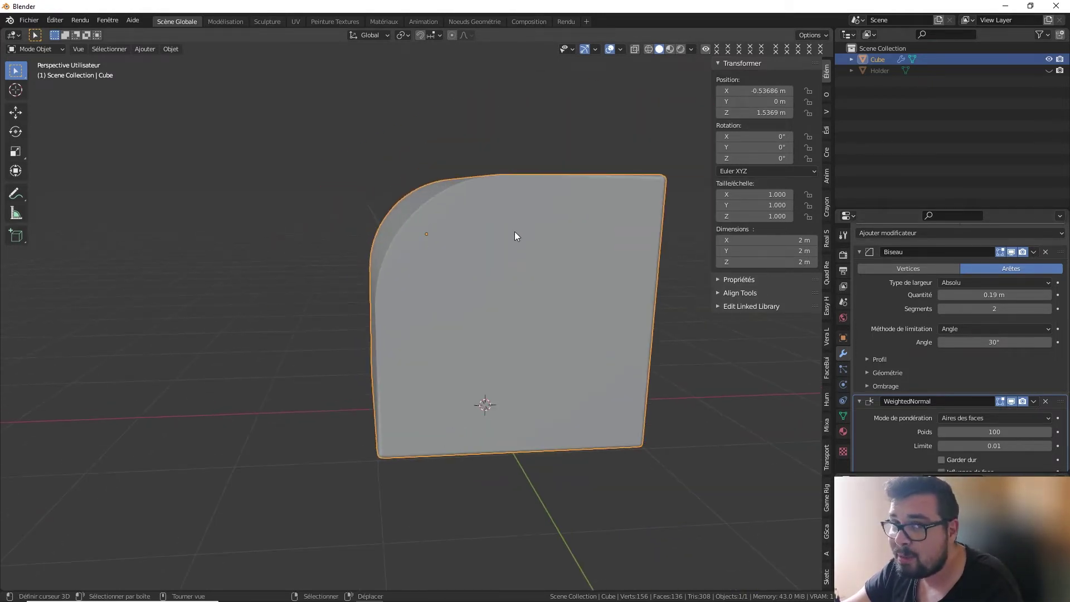
{"action": "key", "text": "Tab"}
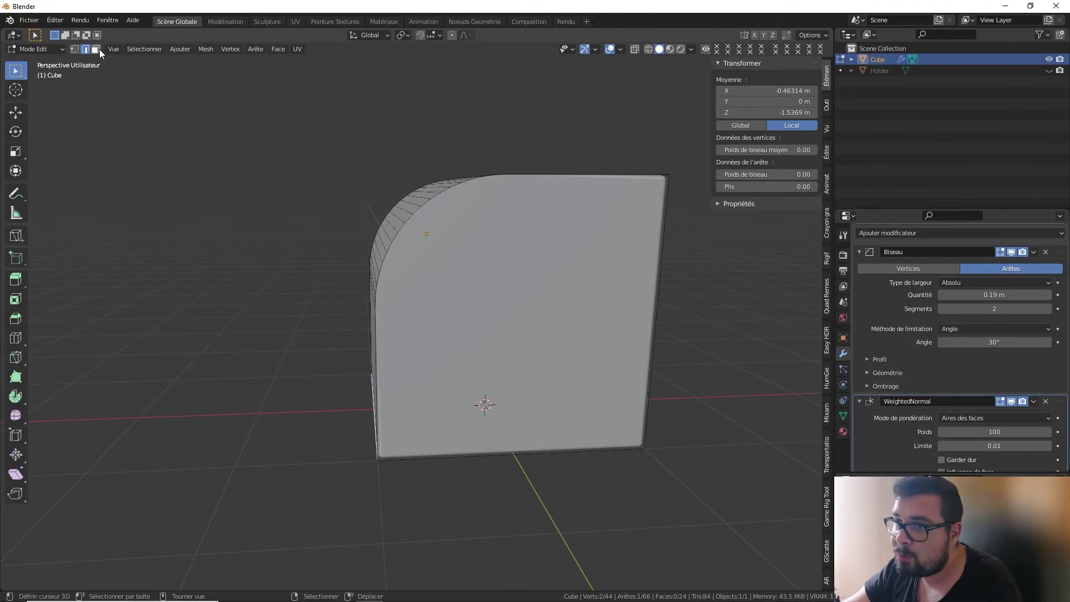
{"action": "left_click", "coordinate": [98, 50]}
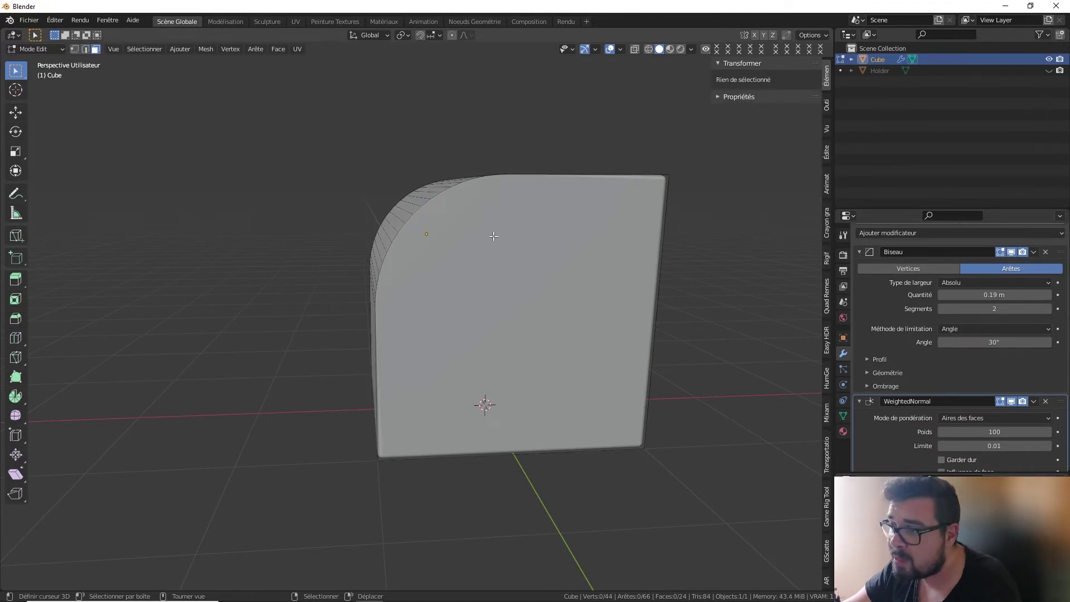
{"action": "middle_click_drag", "start_coordinate": [502, 241], "coordinate": [528, 239]}
{"action": "key", "text": "Tab"}
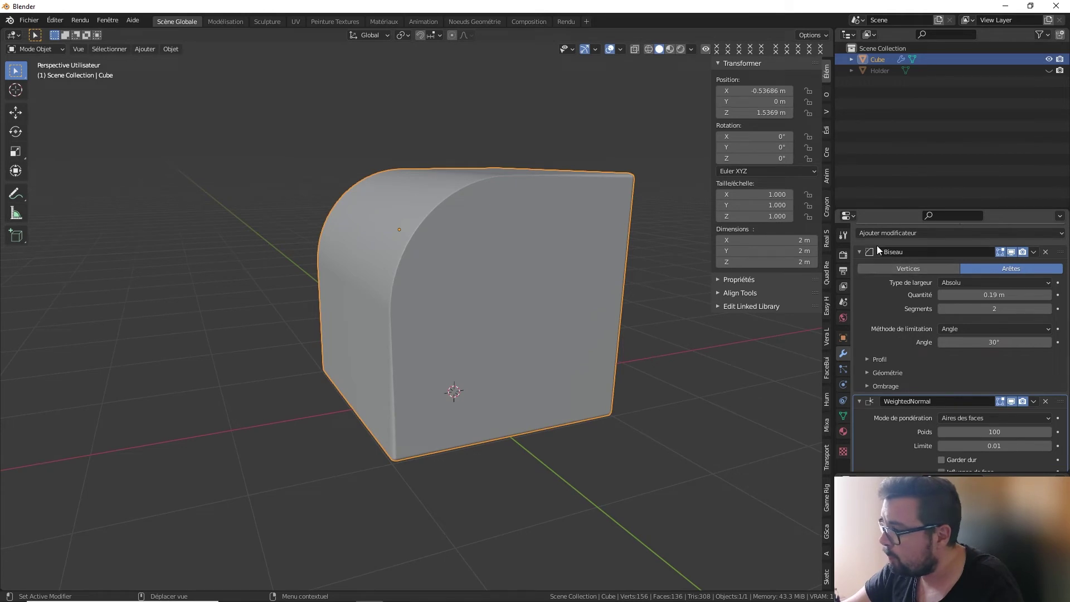
{"action": "left_click", "coordinate": [888, 233]}
Add a Subdivision Surface modifier, try it above the Bevel, then undo the reorder.
{"action": "left_click", "coordinate": [837, 436]}
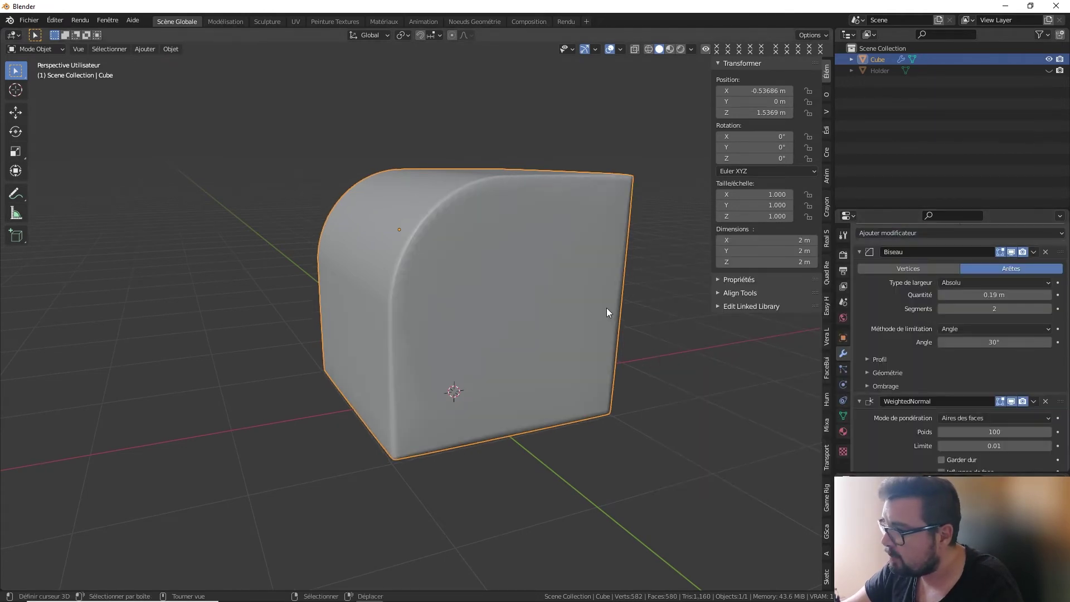
{"action": "scroll", "coordinate": [1066, 425], "scroll_direction": "down", "scroll_amount": 5}
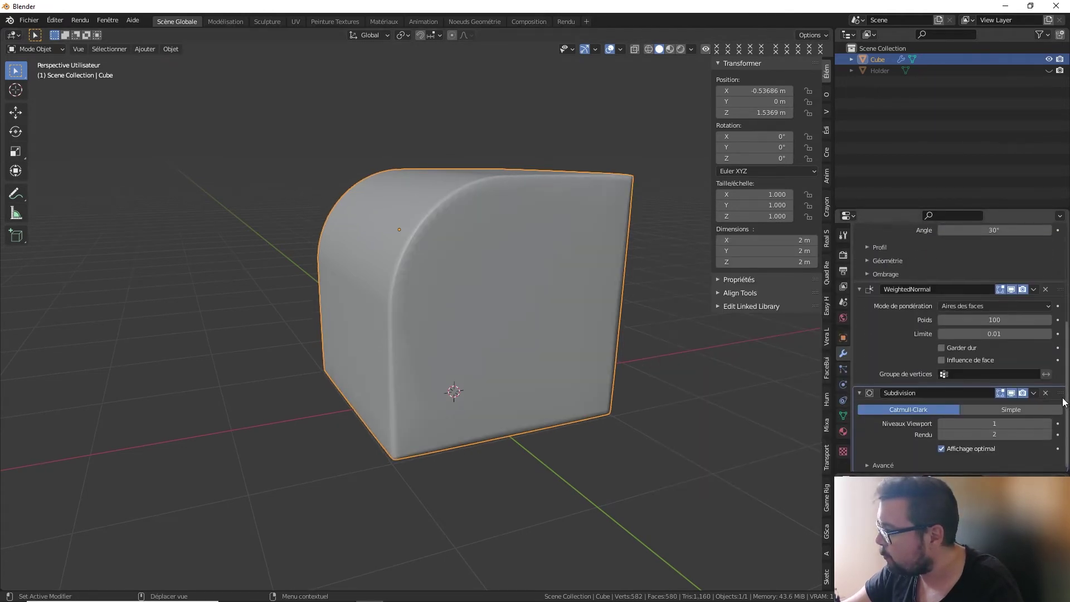
{"action": "left_click_drag", "start_coordinate": [1061, 393], "coordinate": [1035, 279]}
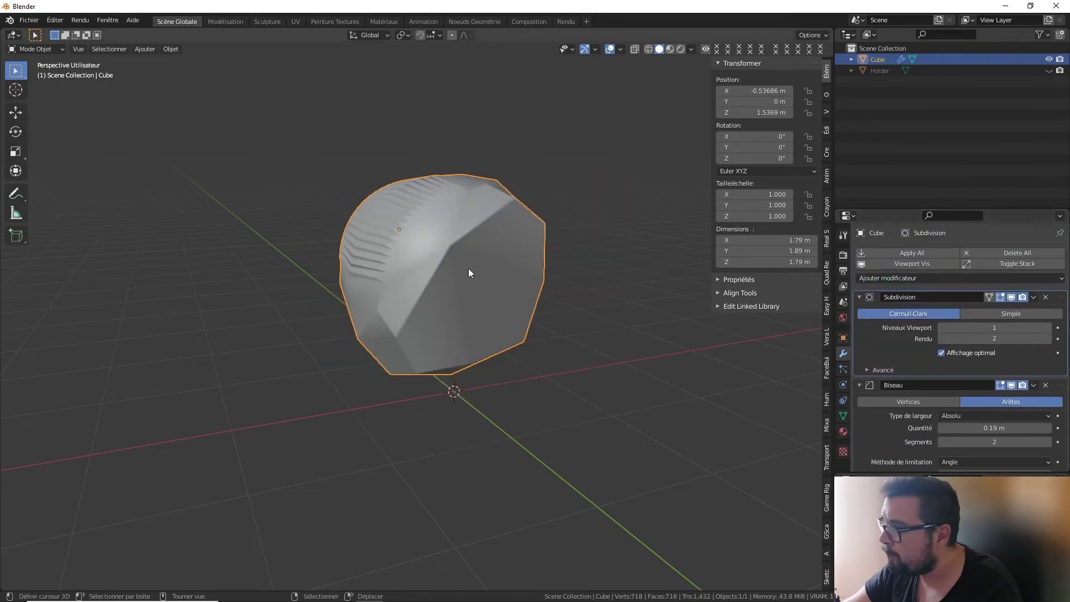
{"action": "middle_click_drag", "start_coordinate": [468, 272], "coordinate": [473, 276]}
{"action": "key", "text": "ctrl+z"}
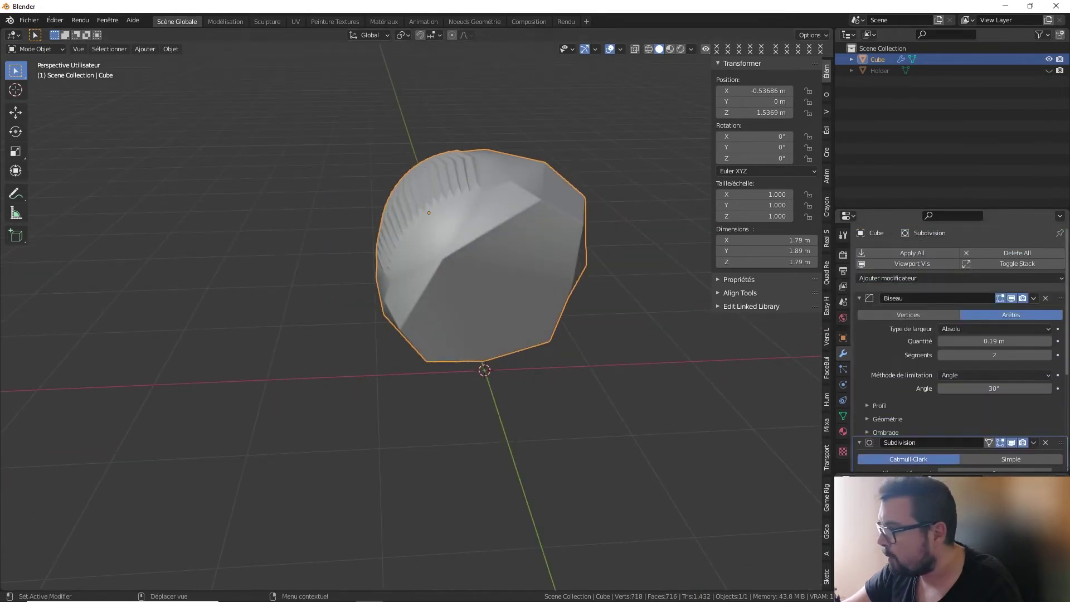
Inspect the rounded edges up close, apply the Bevel modifier, and enter Edit Mode.
{"action": "mouse_move", "coordinate": [545, 299]}
{"action": "middle_mouse_down"}
{"action": "mouse_move", "coordinate": [574, 275]}
{"action": "mouse_move", "coordinate": [471, 199]}
{"action": "middle_mouse_up"}
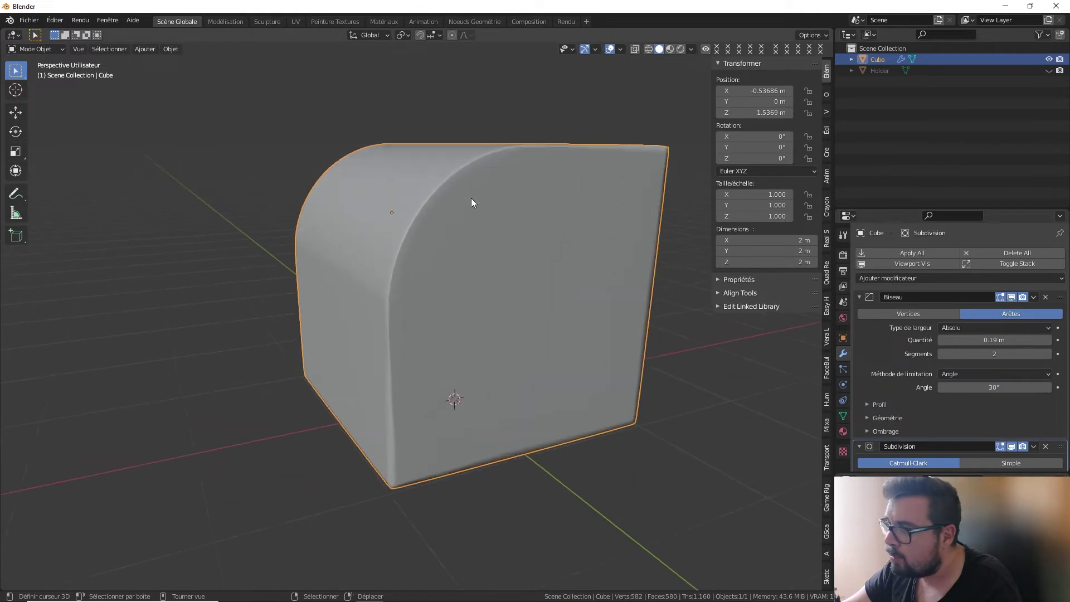
{"action": "scroll", "coordinate": [470, 254], "scroll_direction": "up", "scroll_amount": 1}
{"action": "scroll", "coordinate": [468, 257], "scroll_direction": "up", "scroll_amount": 2}
{"action": "scroll", "coordinate": [460, 257], "scroll_direction": "up", "scroll_amount": 2}
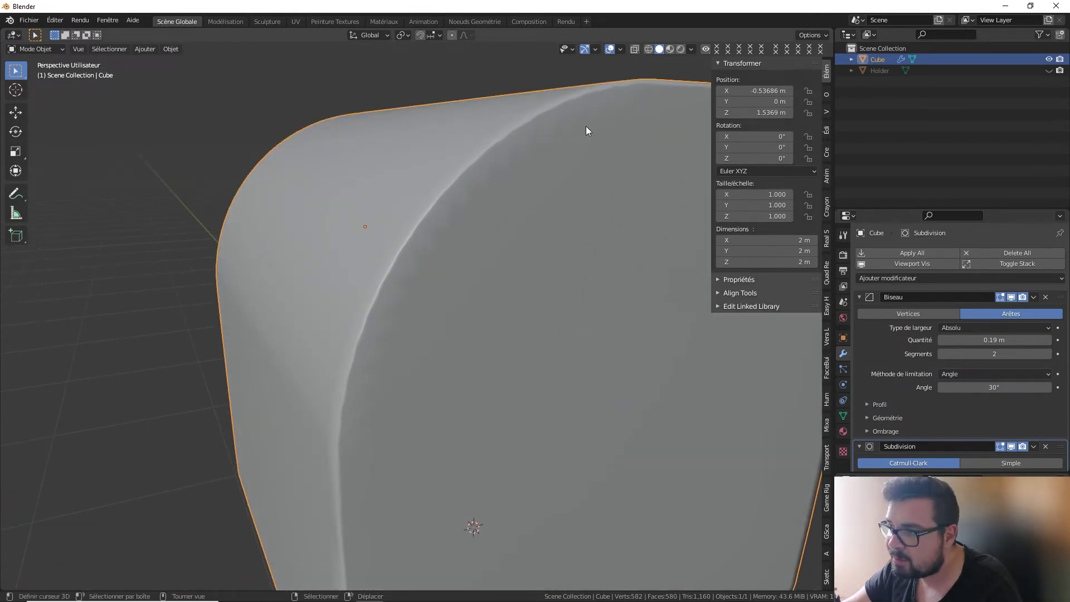
{"action": "middle_click_drag", "start_coordinate": [587, 126], "coordinate": [554, 129]}
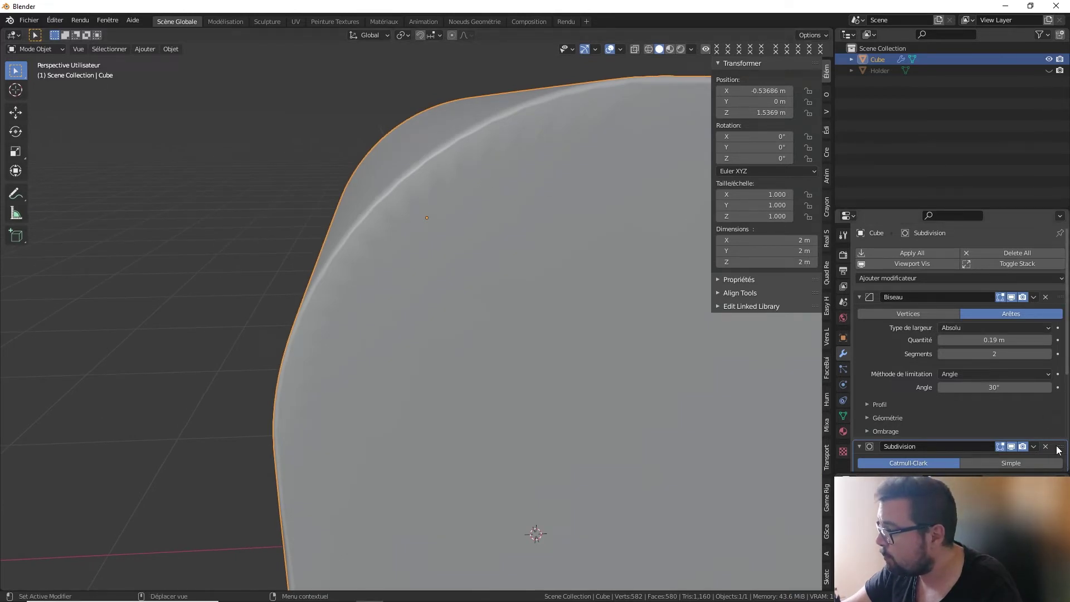
{"action": "left_click", "coordinate": [1063, 299]}
{"action": "key", "text": "ctrl+a"}
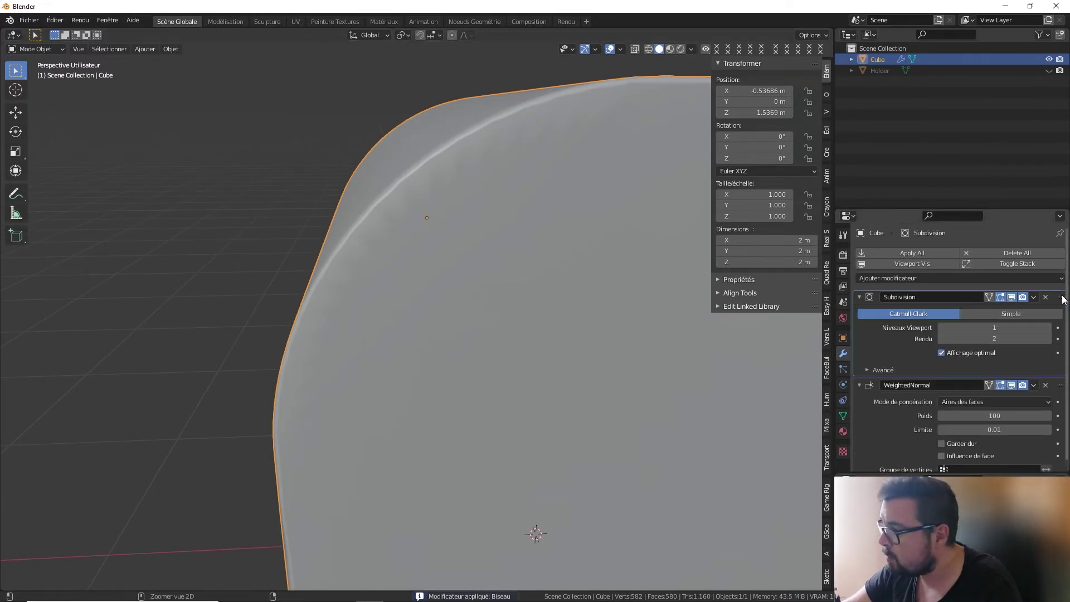
{"action": "key", "text": "ctrl+a"}
{"action": "key", "text": "Tab"}
Orbit around the mesh and switch to edge select mode.
{"action": "middle_click_drag", "start_coordinate": [458, 236], "coordinate": [404, 265]}
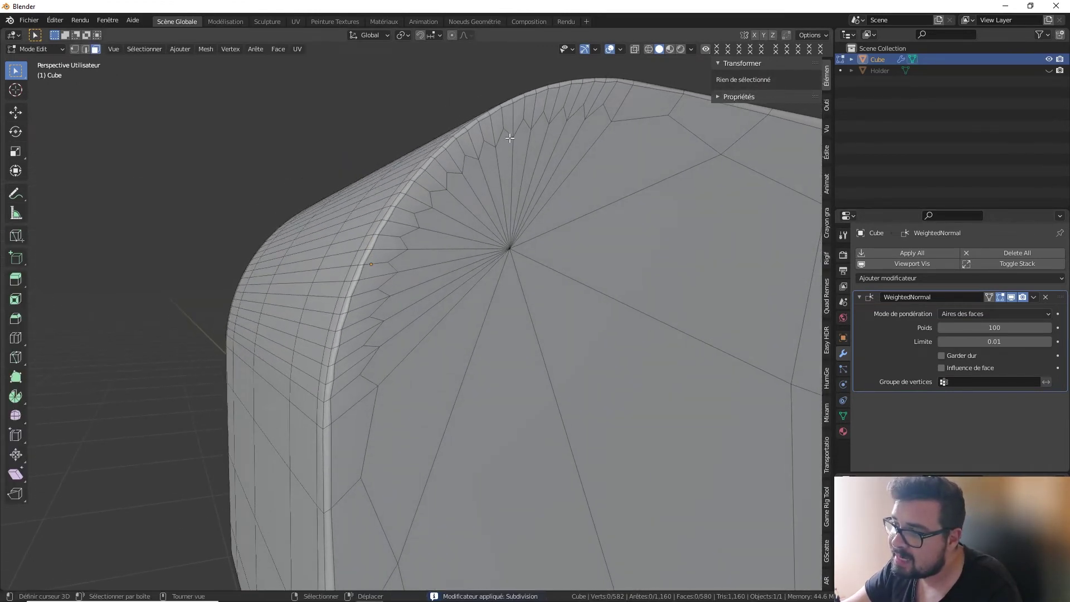
{"action": "scroll", "coordinate": [583, 173], "scroll_direction": "down", "scroll_amount": 3}
{"action": "mouse_move", "coordinate": [596, 234]}
{"action": "middle_mouse_down"}
{"action": "mouse_move", "coordinate": [553, 287]}
{"action": "mouse_move", "coordinate": [518, 269]}
{"action": "middle_mouse_up"}
{"action": "scroll", "coordinate": [518, 269], "scroll_direction": "up", "scroll_amount": 2}
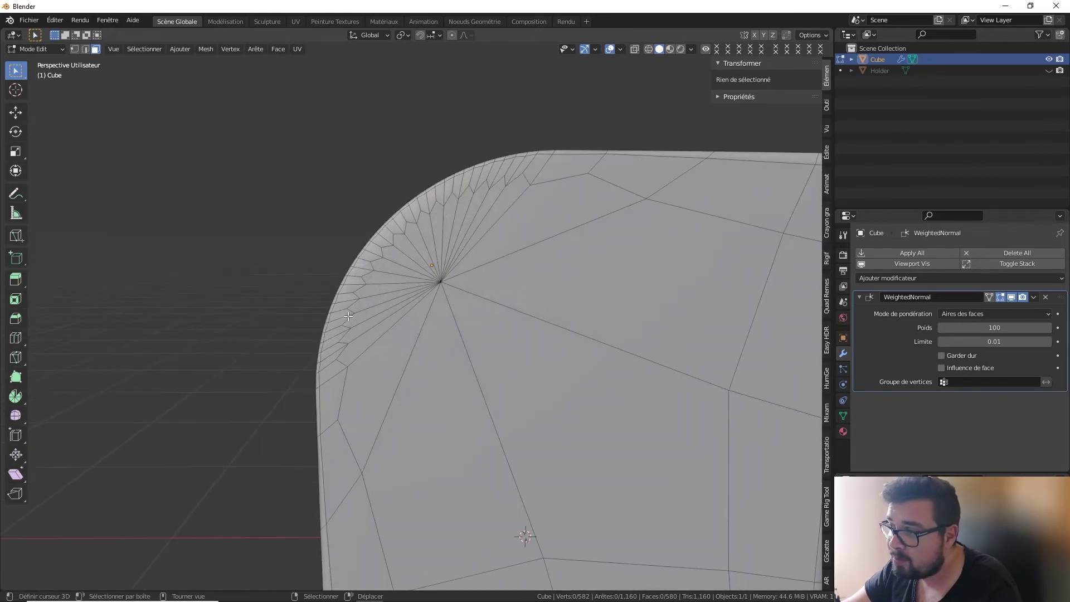
{"action": "scroll", "coordinate": [432, 371], "scroll_direction": "down", "scroll_amount": 5}
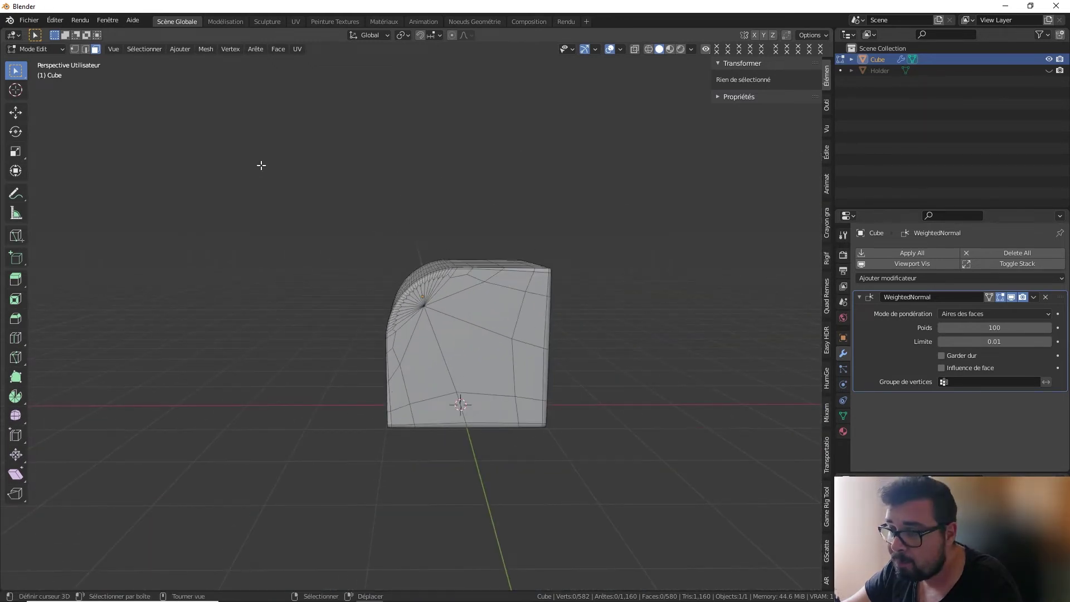
{"action": "left_click", "coordinate": [85, 49]}
{"action": "scroll", "coordinate": [487, 386], "scroll_direction": "up", "scroll_amount": 1}
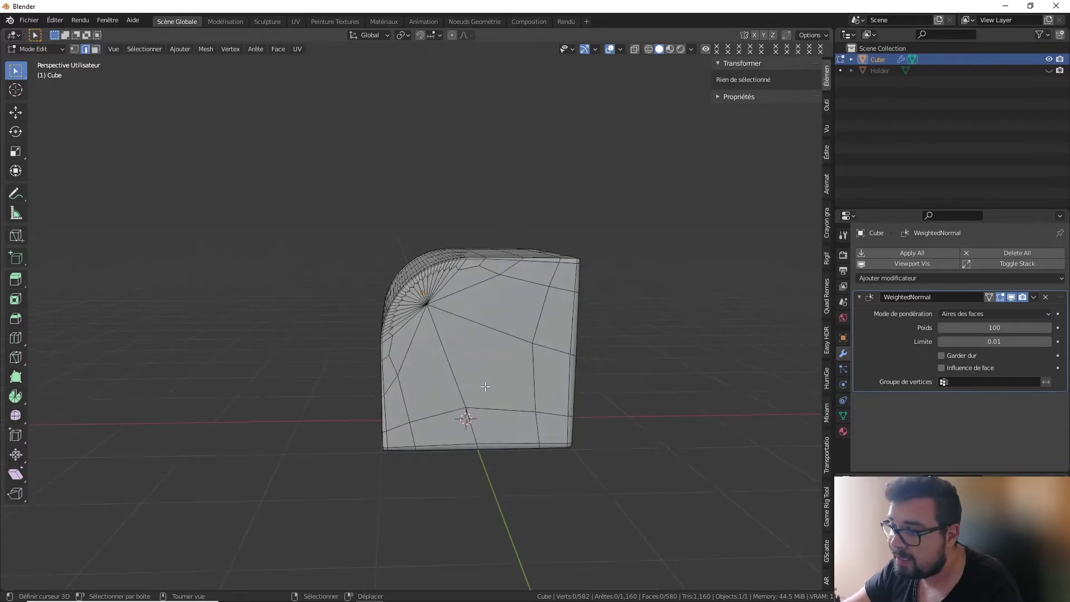
{"action": "scroll", "coordinate": [521, 421], "scroll_direction": "up", "scroll_amount": 3}
Select the bottom and outer border edge loops from a three-quarter view.
{"action": "mouse_move", "coordinate": [521, 421]}
{"action": "middle_mouse_down"}
{"action": "mouse_move", "coordinate": [593, 422]}
{"action": "mouse_move", "coordinate": [456, 458]}
{"action": "mouse_move", "coordinate": [450, 394]}
{"action": "middle_mouse_up"}
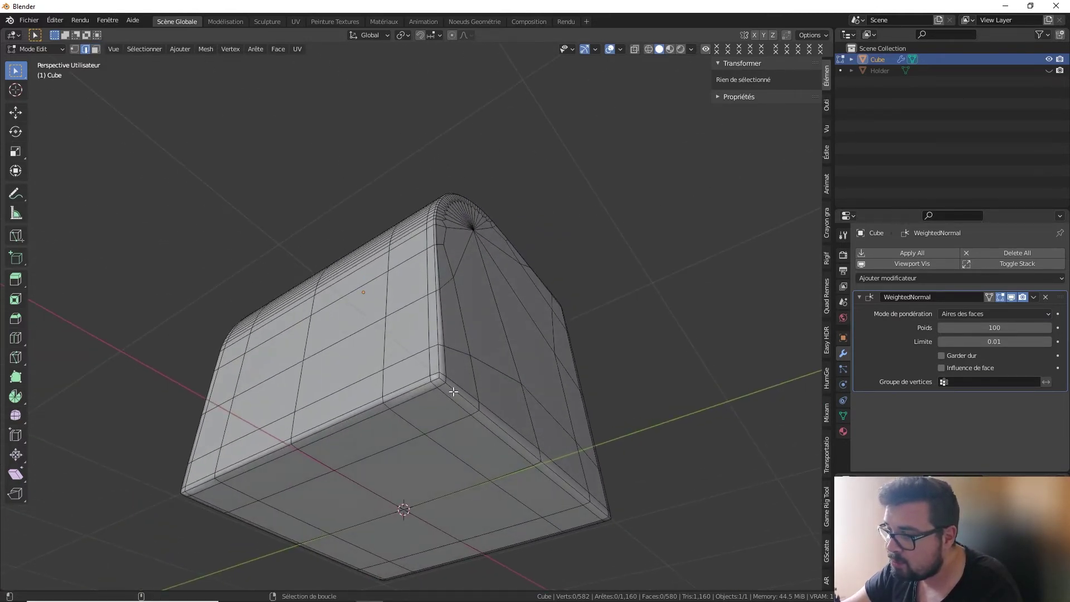
{"action": "left_click", "coordinate": [455, 391], "text": "alt"}
{"action": "left_click", "coordinate": [417, 388], "text": "alt+shift"}
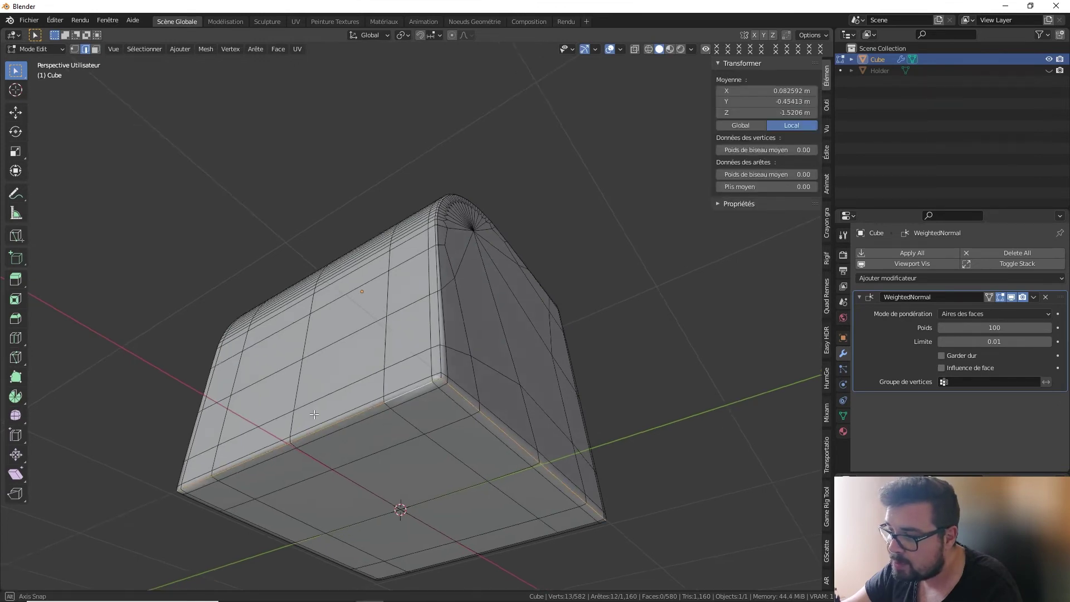
{"action": "mouse_move", "coordinate": [417, 388]}
{"action": "middle_mouse_down"}
{"action": "mouse_move", "coordinate": [377, 352]}
{"action": "mouse_move", "coordinate": [380, 340]}
{"action": "mouse_move", "coordinate": [302, 324]}
{"action": "middle_mouse_up"}
{"action": "left_click", "coordinate": [417, 349], "text": "alt+shift"}
{"action": "left_click", "coordinate": [303, 324], "text": "alt+shift"}
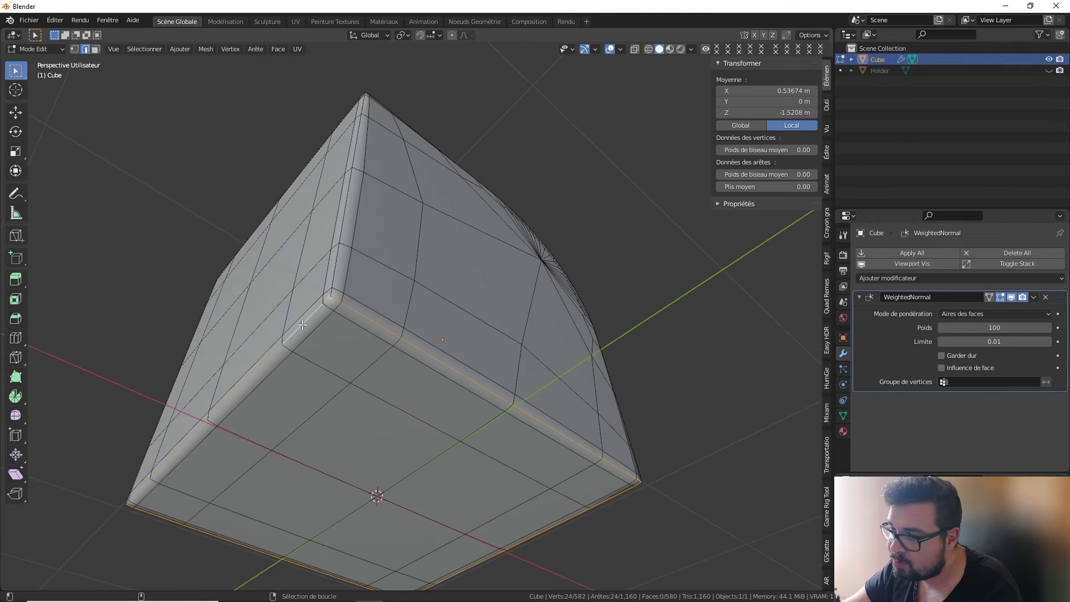
{"action": "left_click", "coordinate": [340, 274], "text": "alt+shift"}
Add the remaining border loop and both vertical corner loops to the selection.
{"action": "middle_click_drag", "start_coordinate": [340, 274], "coordinate": [268, 330]}
{"action": "left_click", "coordinate": [245, 253], "text": "alt+shift"}
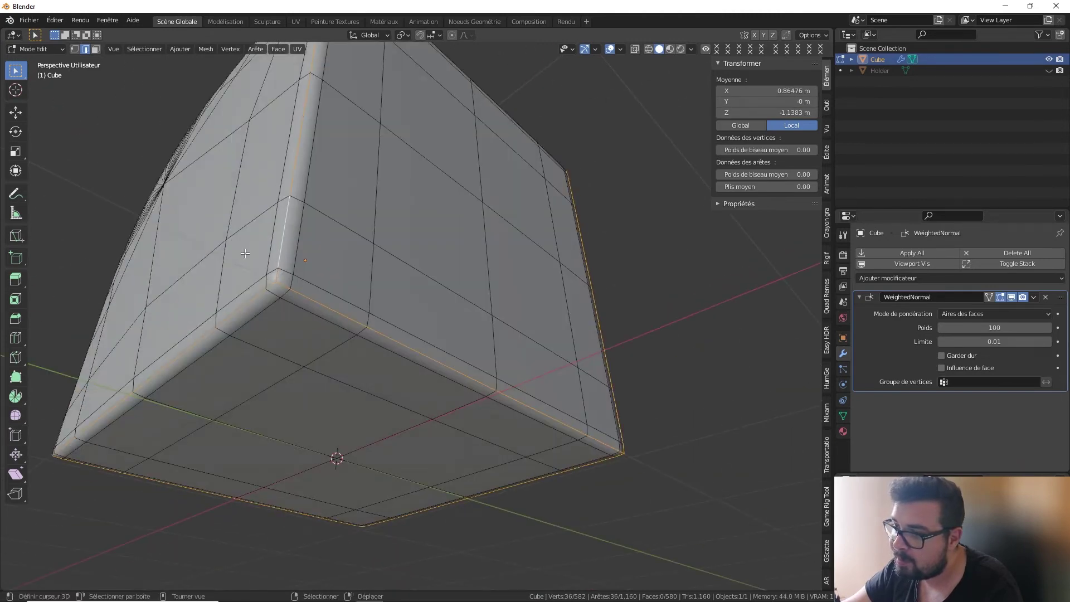
{"action": "middle_click_drag", "start_coordinate": [244, 253], "coordinate": [447, 389]}
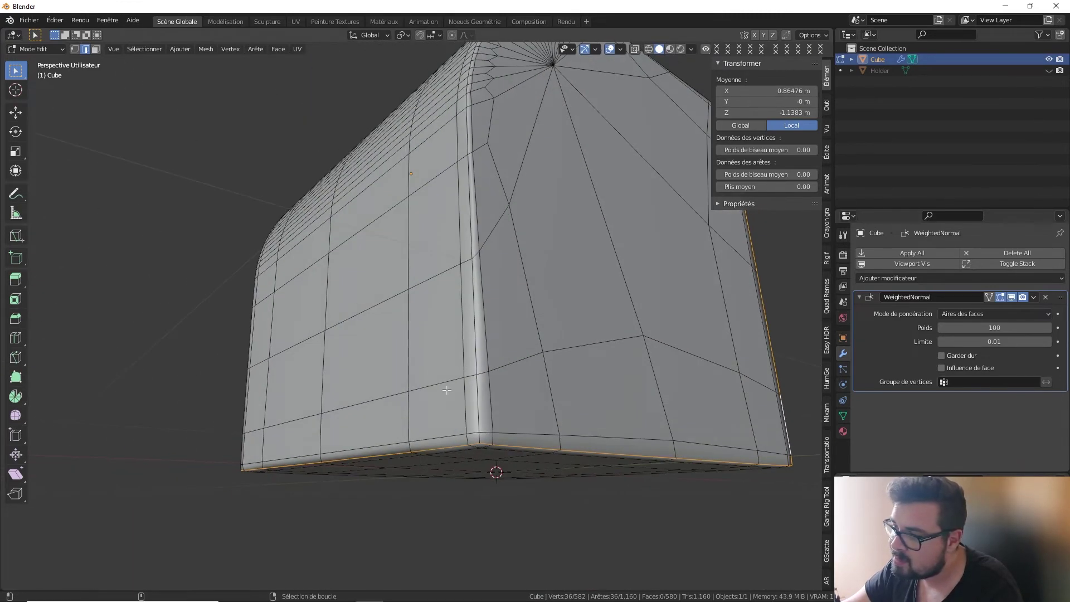
{"action": "left_click", "coordinate": [481, 408], "text": "alt+shift"}
{"action": "mouse_move", "coordinate": [210, 280]}
{"action": "middle_mouse_down"}
{"action": "mouse_move", "coordinate": [408, 458]}
{"action": "mouse_move", "coordinate": [443, 380]}
{"action": "mouse_move", "coordinate": [458, 278]}
{"action": "middle_mouse_up"}
{"action": "left_click", "coordinate": [427, 480], "text": "alt+shift"}
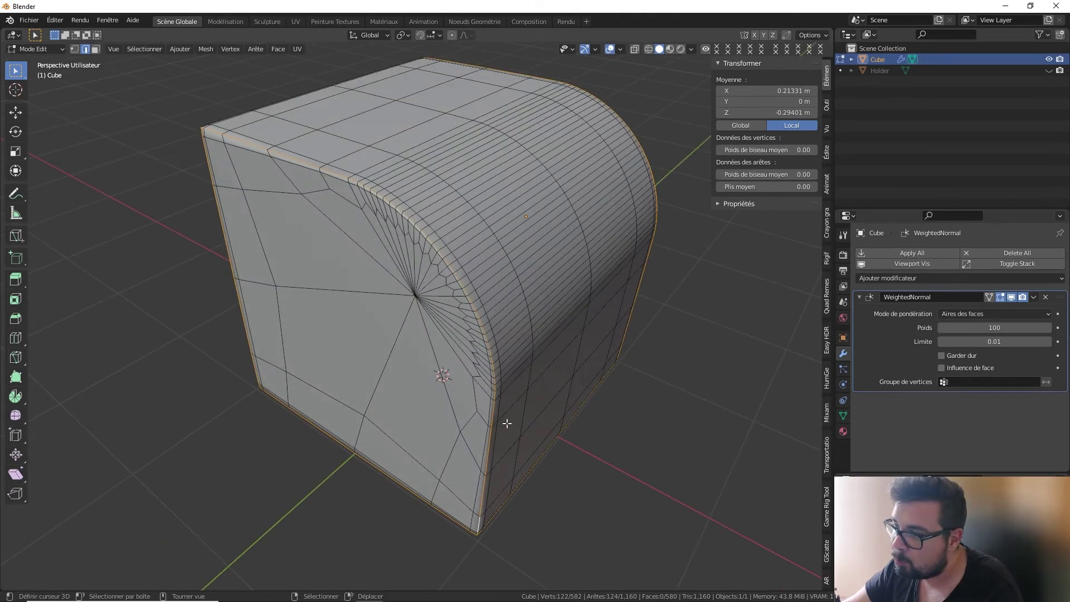
{"action": "middle_click_drag", "start_coordinate": [307, 160], "coordinate": [331, 144]}
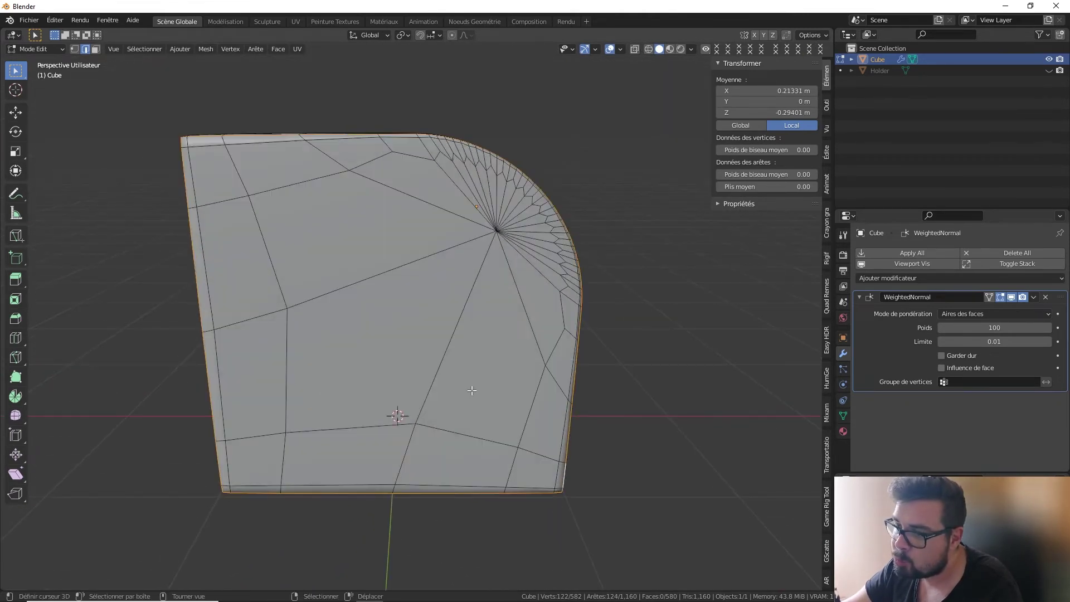
{"action": "middle_click_drag", "start_coordinate": [472, 390], "coordinate": [494, 383]}
Mark the selected loops as seams, select all and unwrap the mesh.
{"action": "right_click", "coordinate": [495, 383]}
{"action": "left_click", "coordinate": [492, 382]}
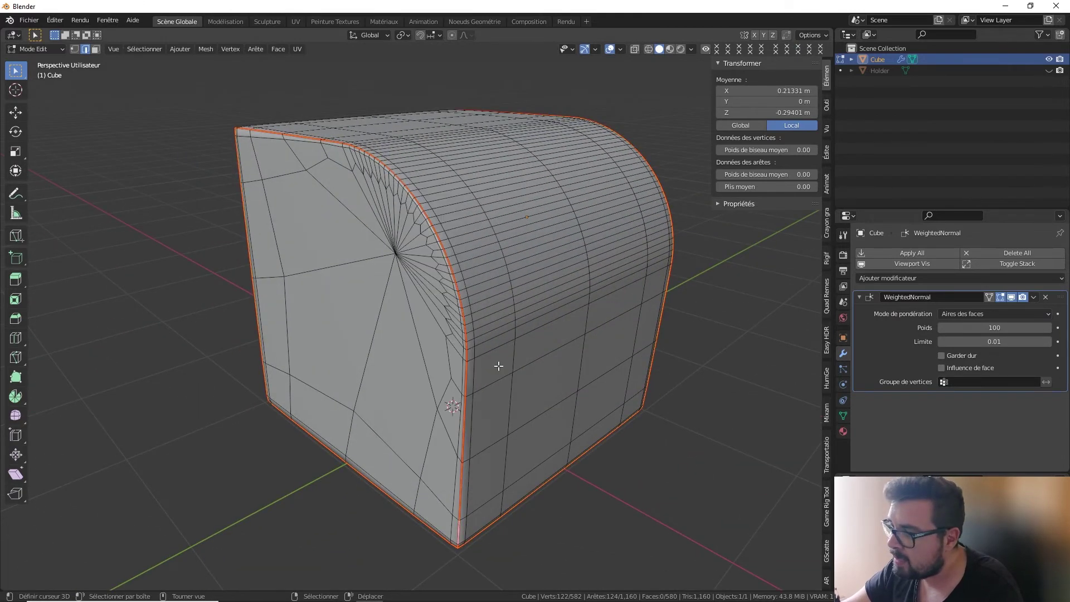
{"action": "key", "text": "a"}
{"action": "left_click", "coordinate": [489, 235]}
{"action": "key", "text": "u"}
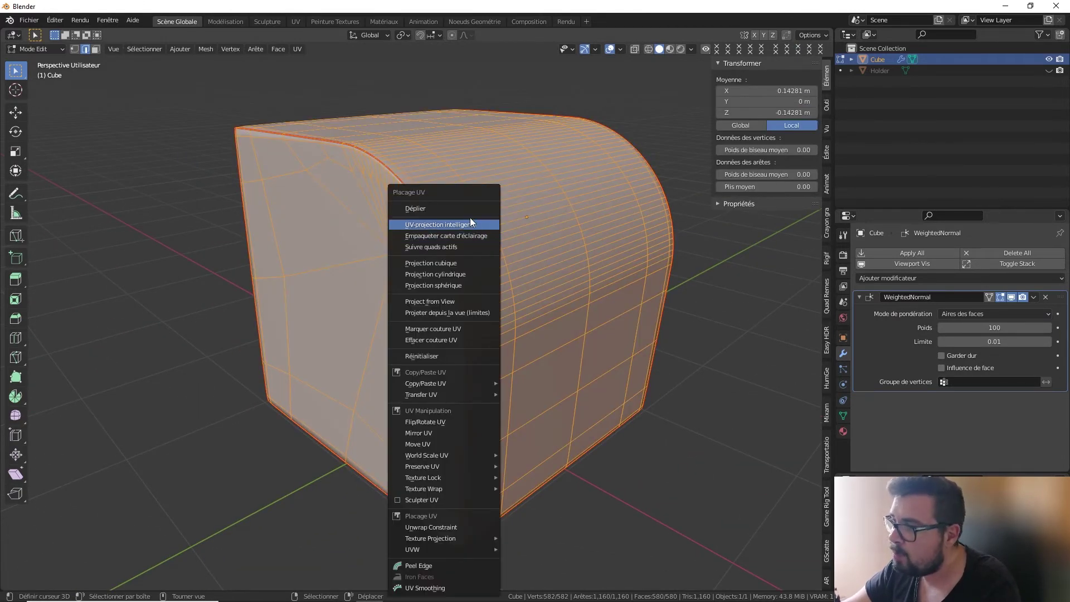
{"action": "left_click", "coordinate": [435, 209]}
Review the UV layout in the UV Editing workspace, then return to Object Mode.
{"action": "left_click", "coordinate": [296, 22]}
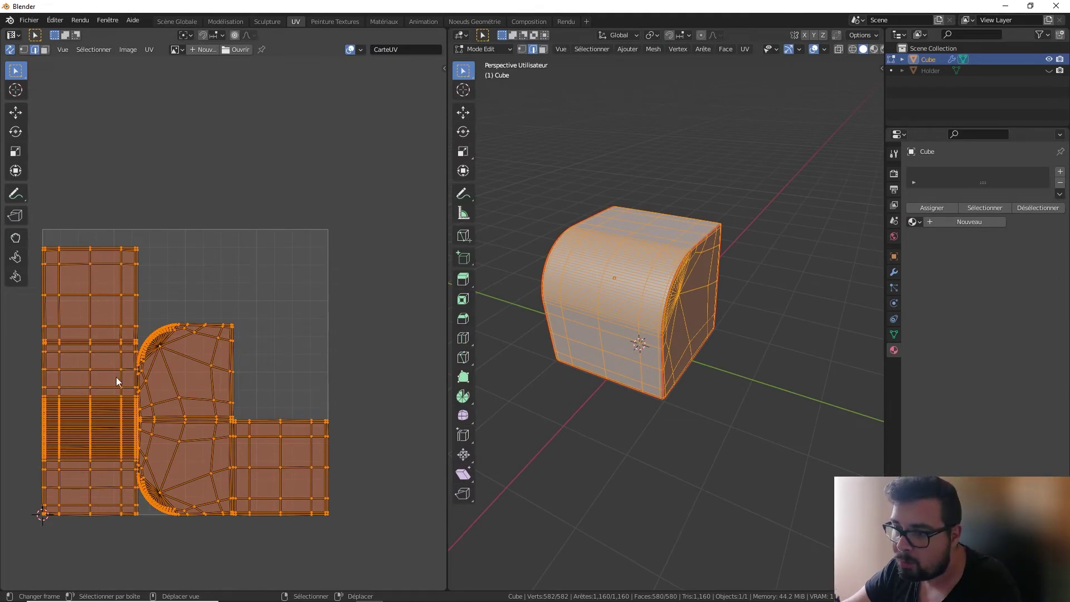
{"action": "middle_click_drag", "start_coordinate": [780, 262], "coordinate": [713, 263]}
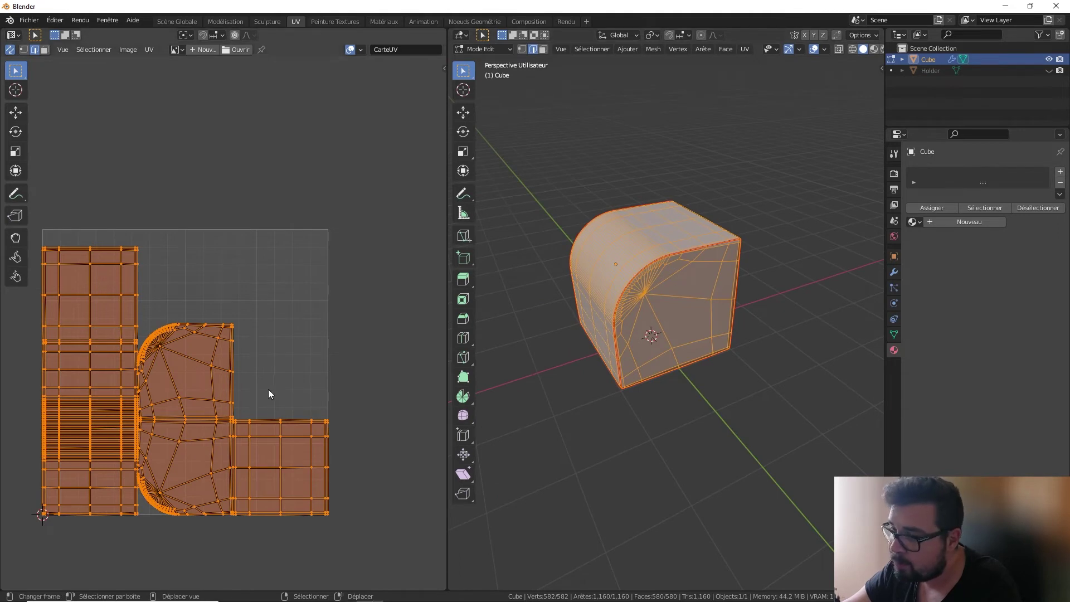
{"action": "middle_click_drag", "start_coordinate": [276, 441], "coordinate": [258, 437]}
{"action": "middle_click_drag", "start_coordinate": [676, 490], "coordinate": [745, 315]}
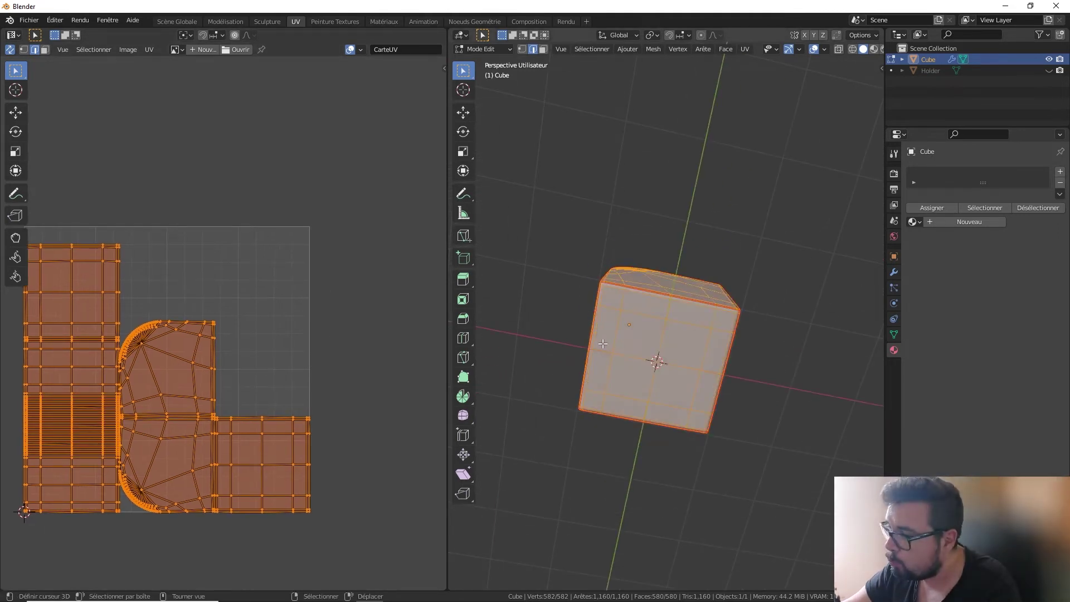
{"action": "mouse_move", "coordinate": [647, 357]}
{"action": "middle_mouse_down"}
{"action": "mouse_move", "coordinate": [652, 394]}
{"action": "mouse_move", "coordinate": [654, 254]}
{"action": "middle_mouse_up"}
{"action": "key", "text": "Tab"}
{"action": "key", "text": "Tab"}
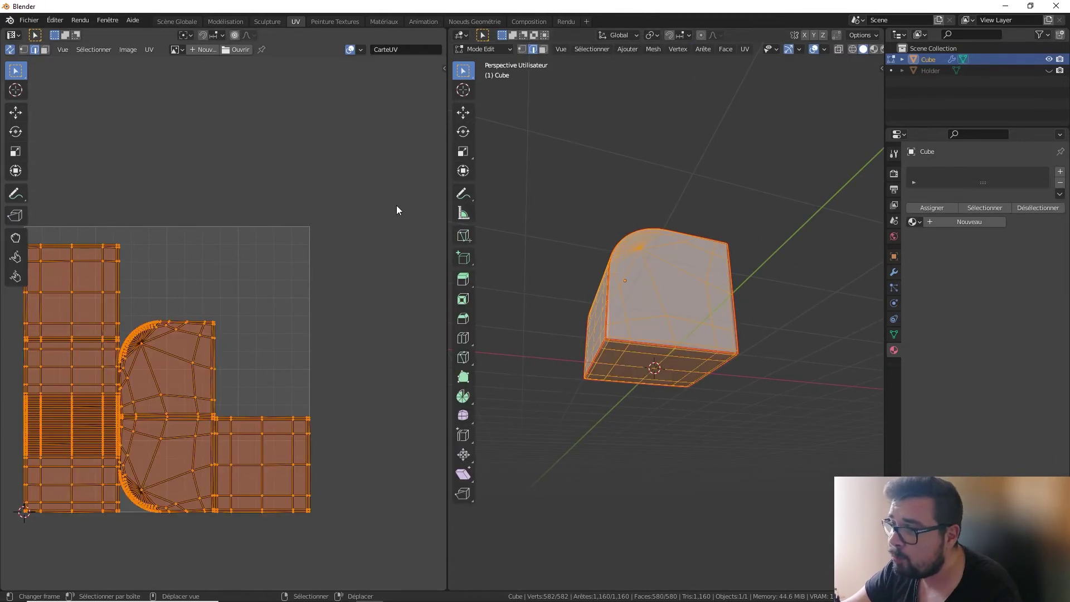
{"action": "key", "text": "Tab"}
Apply a 2048 TexTools checker map to the shell.
{"action": "key", "text": "n"}
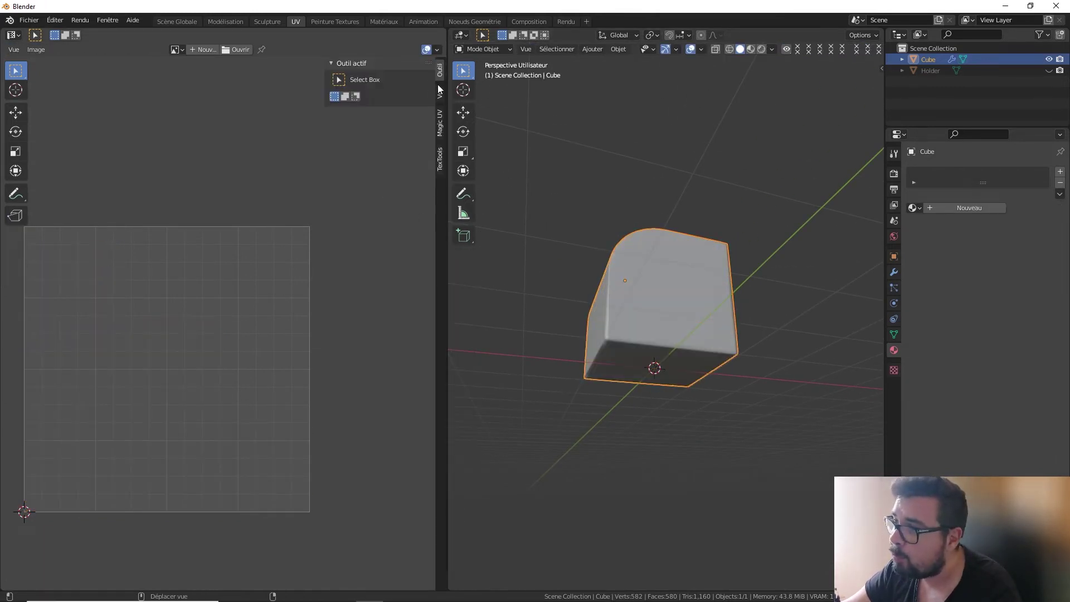
{"action": "left_click", "coordinate": [441, 93]}
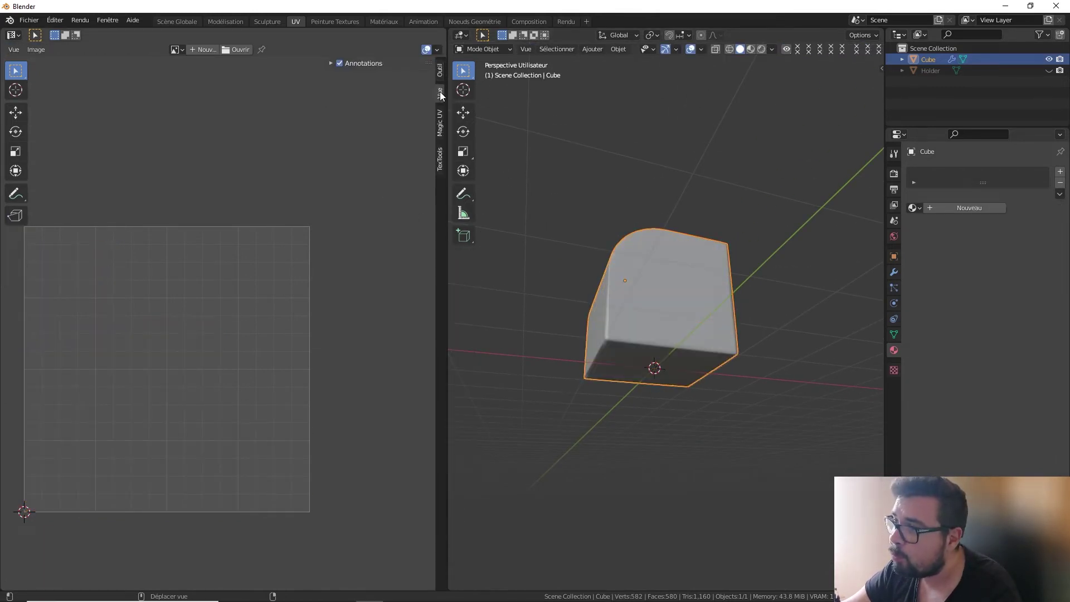
{"action": "left_click", "coordinate": [441, 156]}
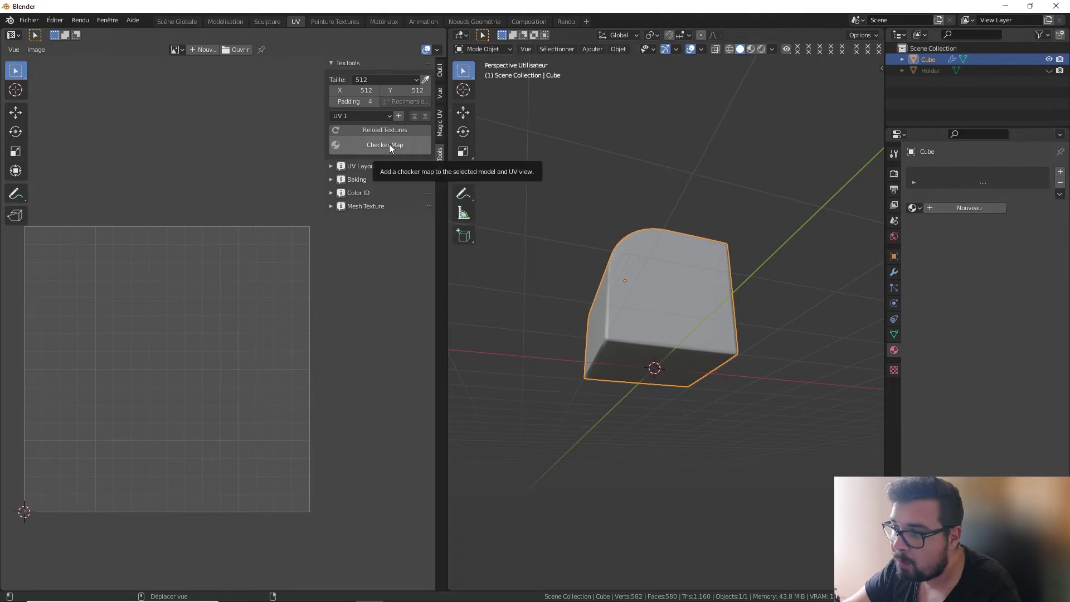
{"action": "left_click", "coordinate": [398, 81]}
{"action": "left_click", "coordinate": [374, 165]}
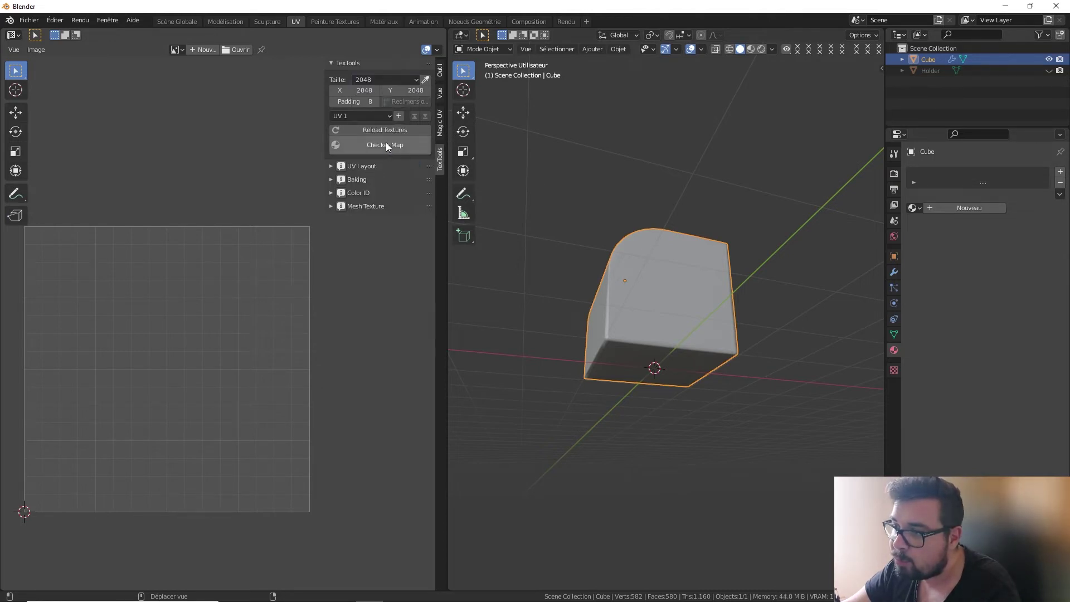
{"action": "left_click", "coordinate": [389, 145]}
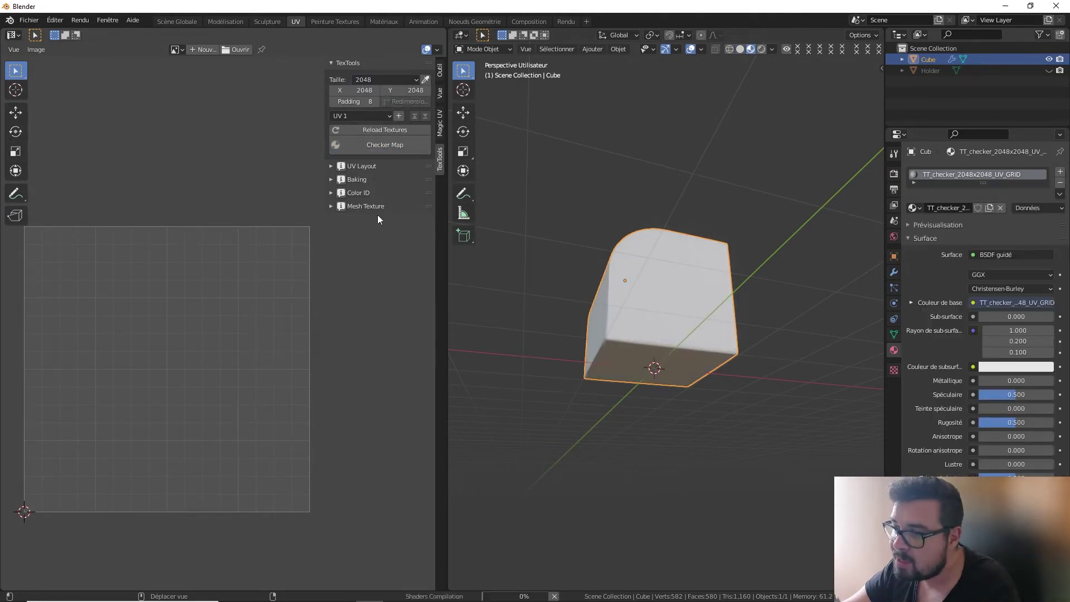
Orbit around the checker-mapped shell to inspect it, then enter Edit Mode.
{"action": "mouse_move", "coordinate": [709, 333]}
{"action": "middle_mouse_down"}
{"action": "mouse_move", "coordinate": [676, 317]}
{"action": "mouse_move", "coordinate": [700, 314]}
{"action": "mouse_move", "coordinate": [644, 354]}
{"action": "mouse_move", "coordinate": [651, 279]}
{"action": "mouse_move", "coordinate": [598, 271]}
{"action": "mouse_move", "coordinate": [757, 276]}
{"action": "mouse_move", "coordinate": [667, 279]}
{"action": "mouse_move", "coordinate": [725, 290]}
{"action": "mouse_move", "coordinate": [611, 230]}
{"action": "mouse_move", "coordinate": [618, 169]}
{"action": "mouse_move", "coordinate": [537, 297]}
{"action": "middle_mouse_up"}
{"action": "scroll", "coordinate": [701, 312], "scroll_direction": "up", "scroll_amount": 3}
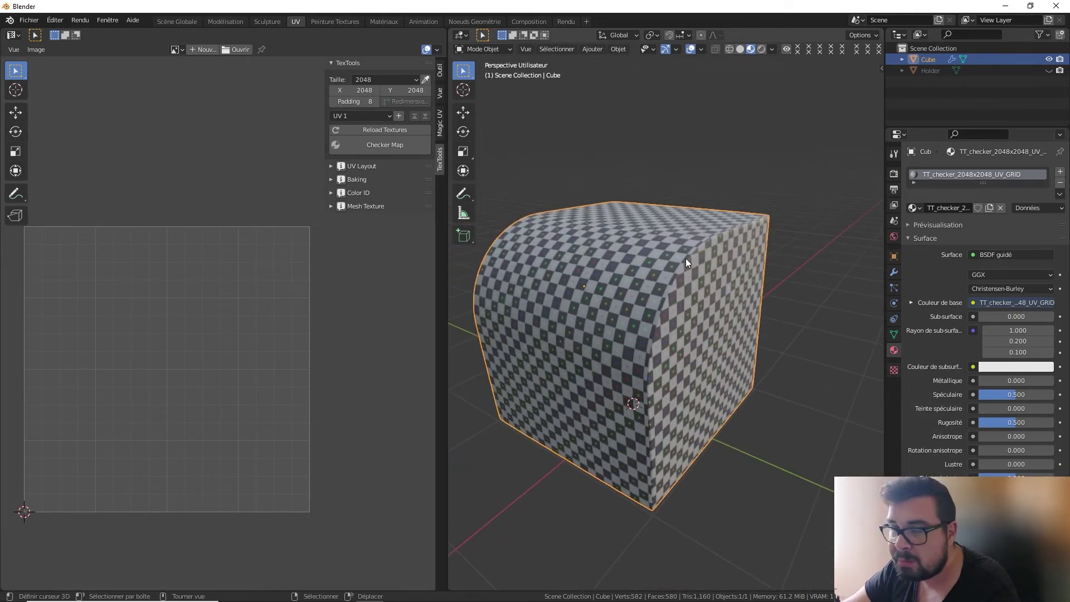
{"action": "middle_click_drag", "start_coordinate": [686, 259], "coordinate": [677, 266]}
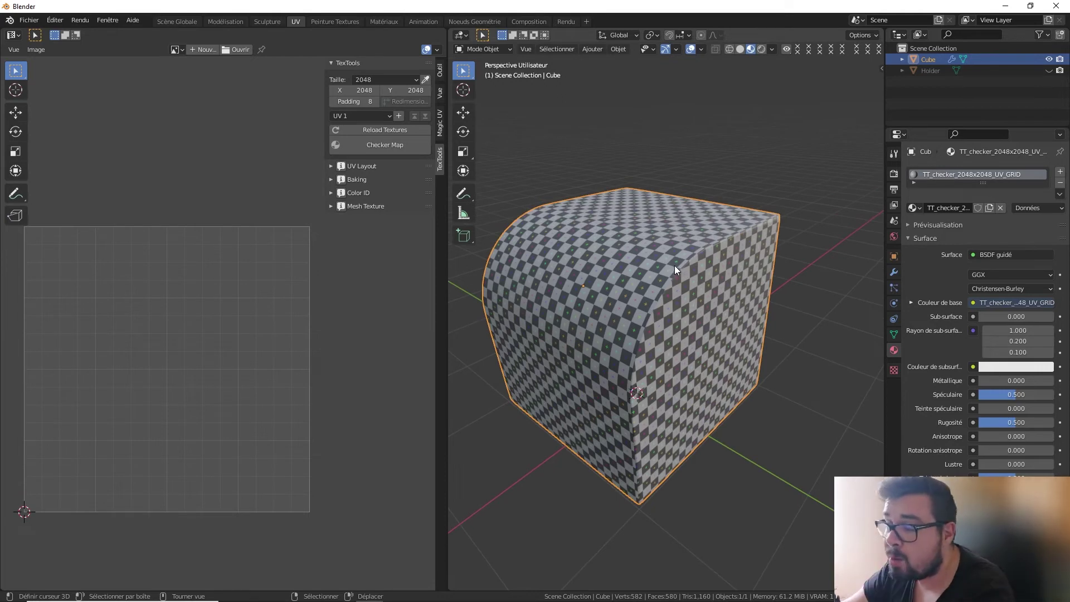
{"action": "middle_click_drag", "start_coordinate": [691, 269], "coordinate": [658, 249]}
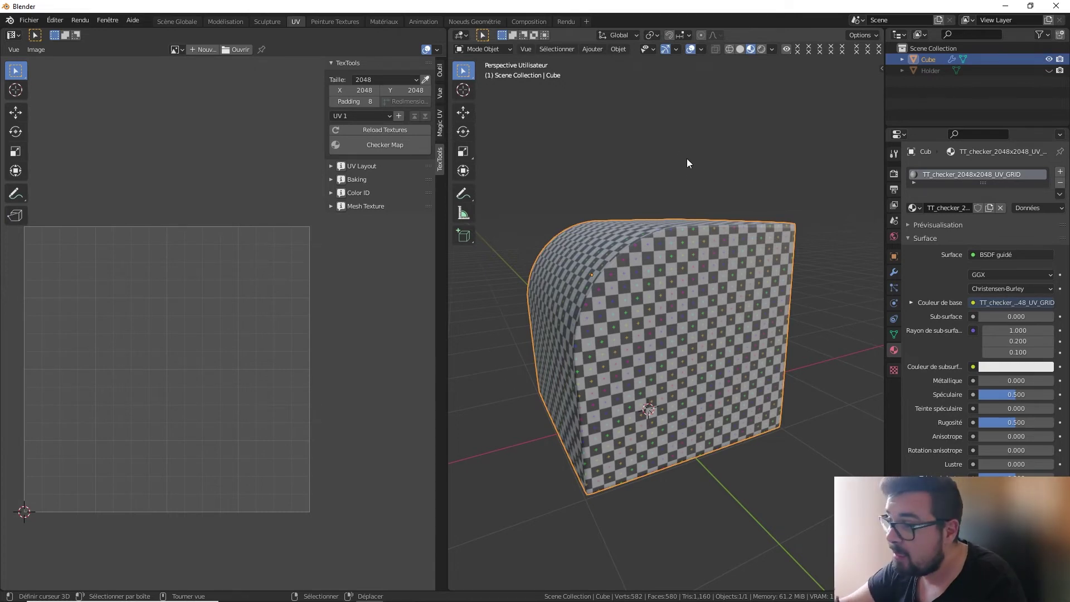
{"action": "key", "text": "Tab"}
Zoom in on the checker-mapped UVs, then switch back to the Scène Globale workspace.
{"action": "scroll", "coordinate": [645, 271], "scroll_direction": "up", "scroll_amount": 2}
{"action": "scroll", "coordinate": [645, 270], "scroll_direction": "up", "scroll_amount": 3}
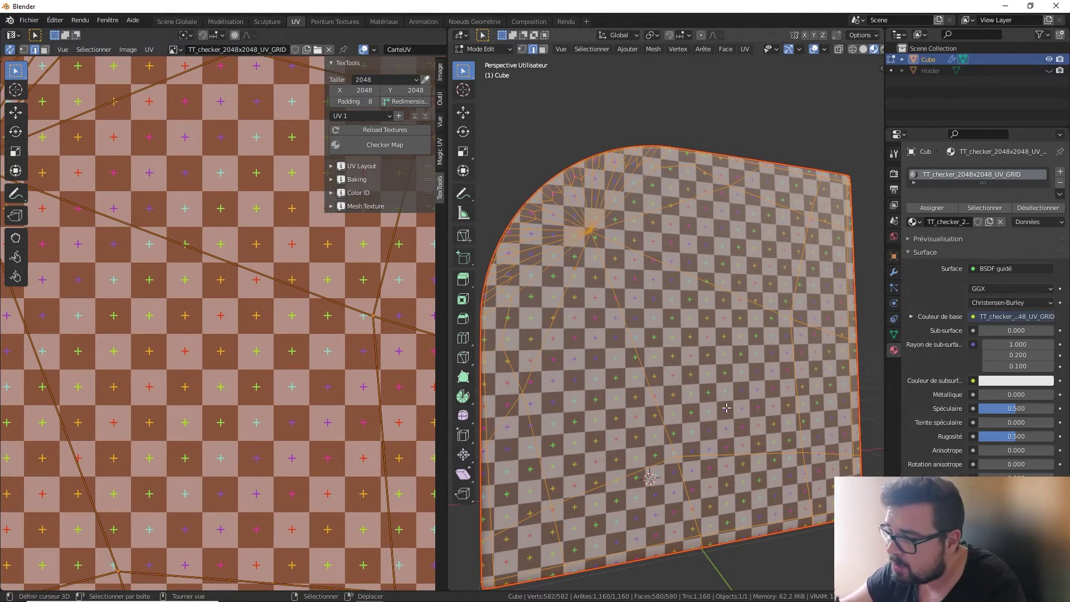
{"action": "middle_click_drag", "start_coordinate": [737, 238], "coordinate": [719, 245]}
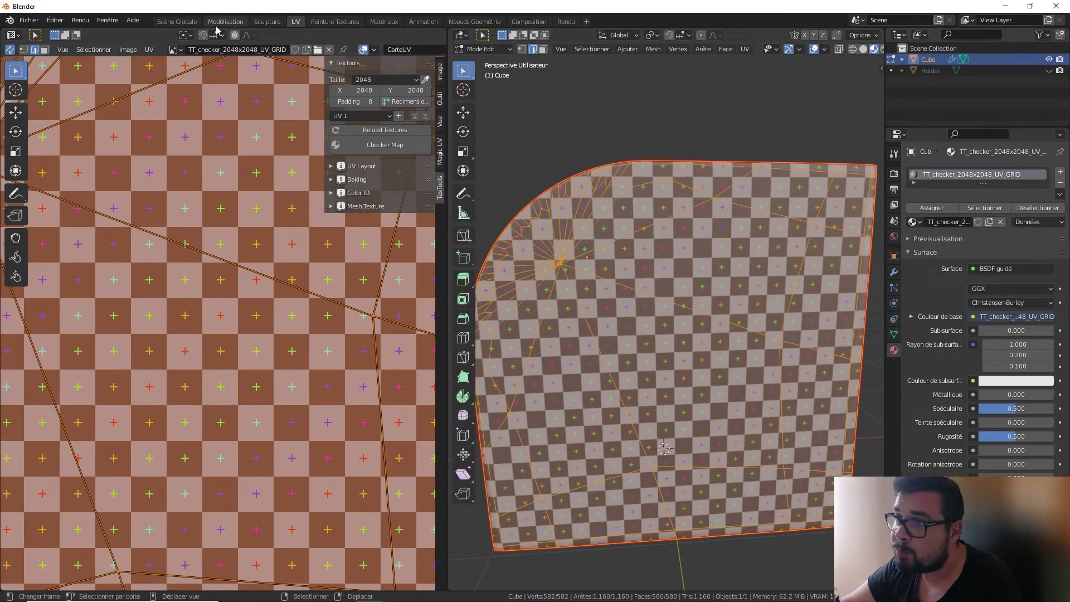
{"action": "left_click", "coordinate": [178, 21]}
{"action": "key", "text": "Tab"}
Revert the cube to its 44-vertex base mesh with the Bevel and Subdivision modifiers restored.
{"action": "key", "text": "Tab"}
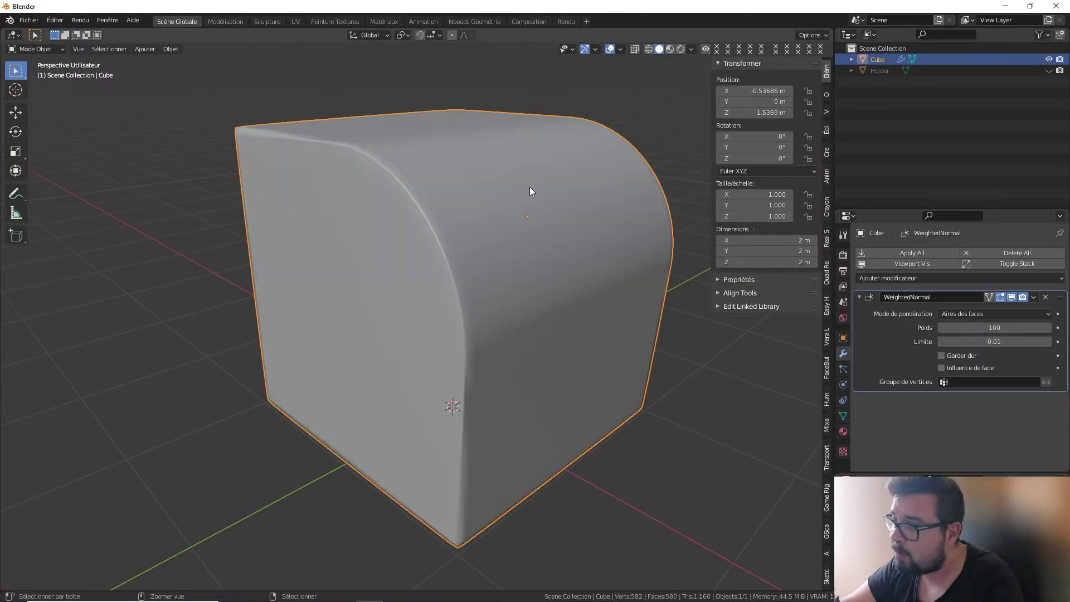
{"action": "key", "text": "Tab"}
{"action": "key", "text": "Tab"}
{"action": "key", "text": "Tab"}
{"action": "key", "text": "alt+a"}
{"action": "key", "text": "ctrl+z"}
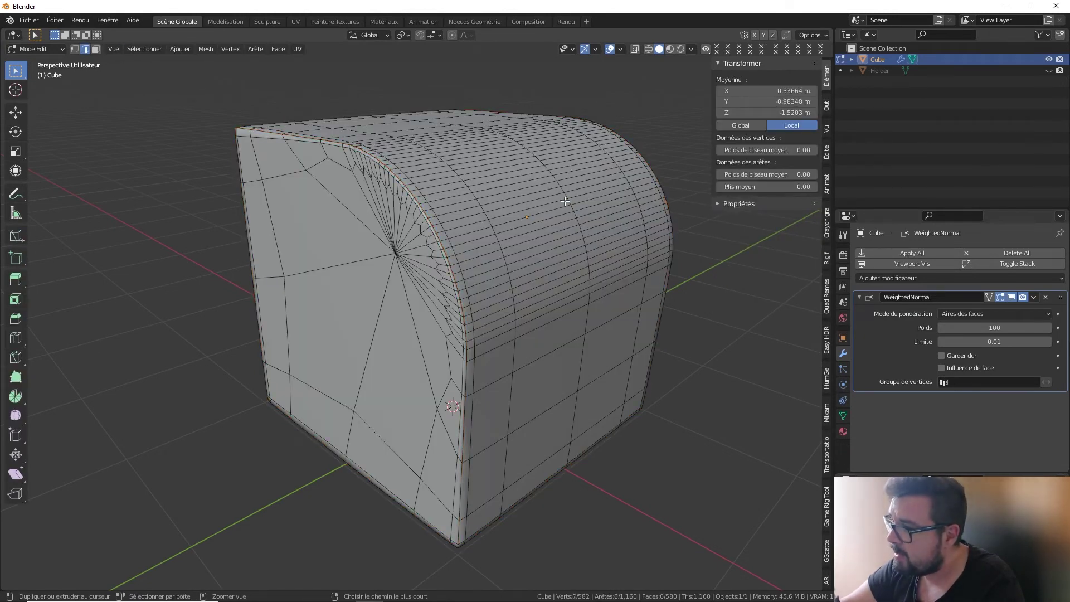
{"action": "key", "text": "Tab"}
{"action": "key", "text": "ctrl+1"}
{"action": "key", "text": "ctrl+b"}
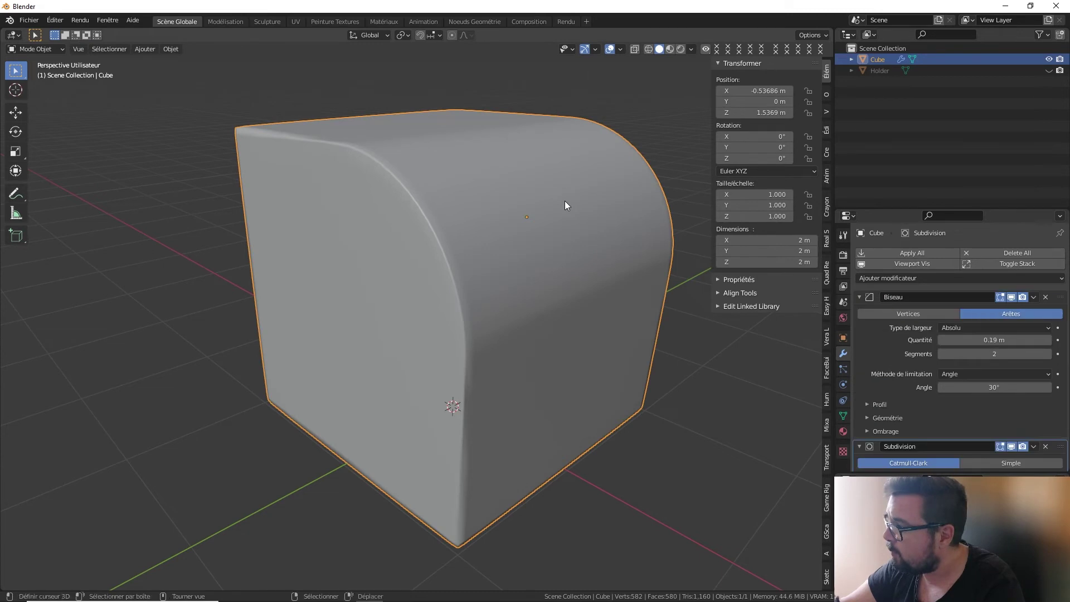
{"action": "mouse_move", "coordinate": [564, 200]}
{"action": "middle_mouse_down"}
{"action": "mouse_move", "coordinate": [583, 318]}
{"action": "mouse_move", "coordinate": [486, 311]}
{"action": "mouse_move", "coordinate": [497, 252]}
{"action": "middle_mouse_up"}
In Edit Mode, select the cube's two opposite flat side faces.
{"action": "key", "text": "Tab"}
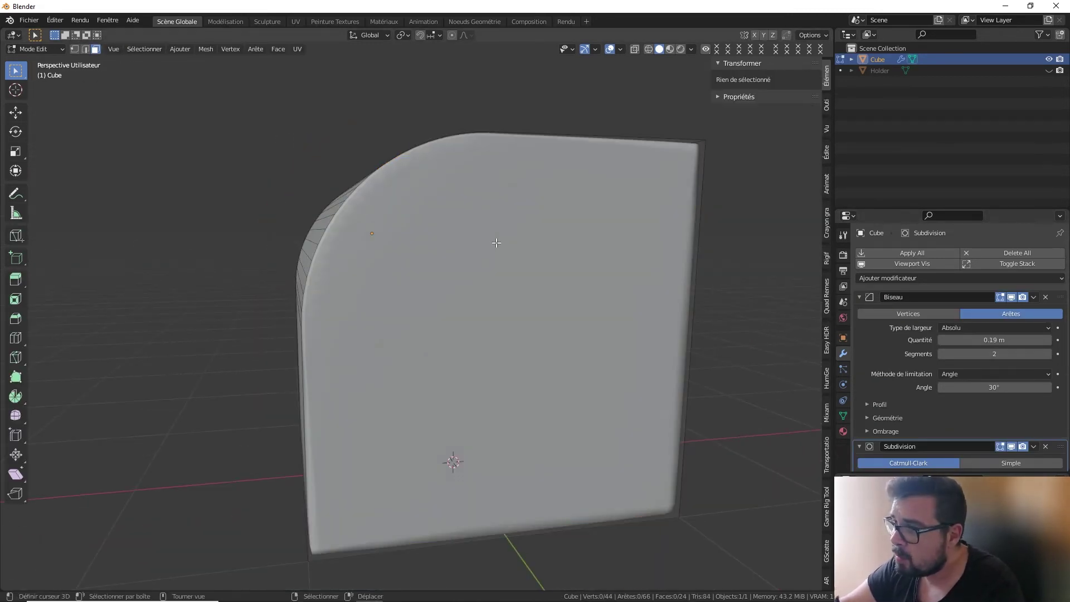
{"action": "middle_click_drag", "start_coordinate": [434, 209], "coordinate": [312, 167]}
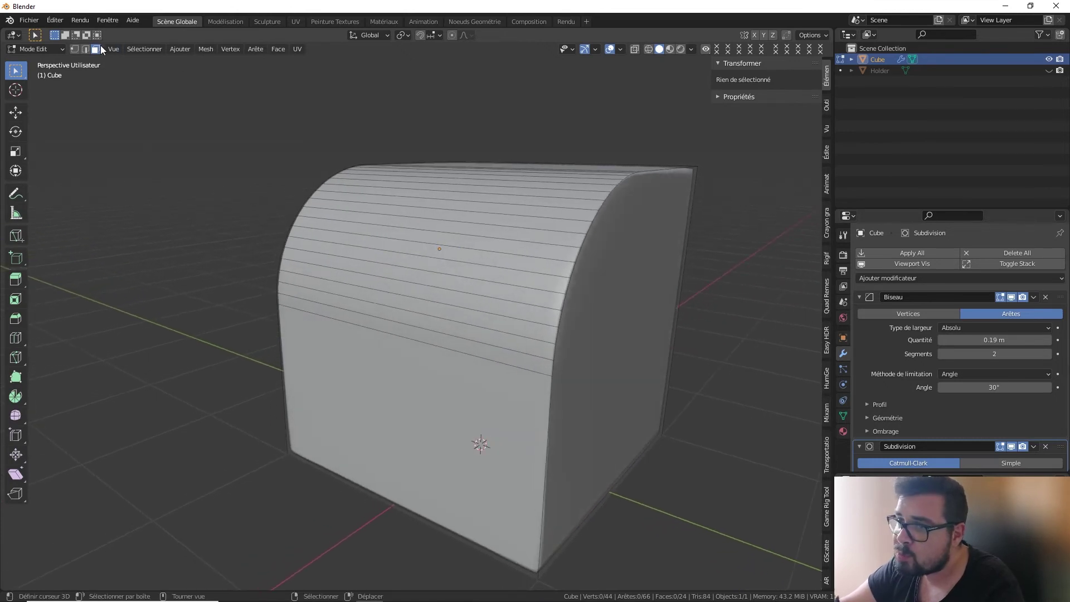
{"action": "left_click", "coordinate": [623, 267]}
{"action": "mouse_move", "coordinate": [623, 267]}
{"action": "middle_mouse_down"}
{"action": "mouse_move", "coordinate": [725, 221]}
{"action": "mouse_move", "coordinate": [591, 187]}
{"action": "middle_mouse_up"}
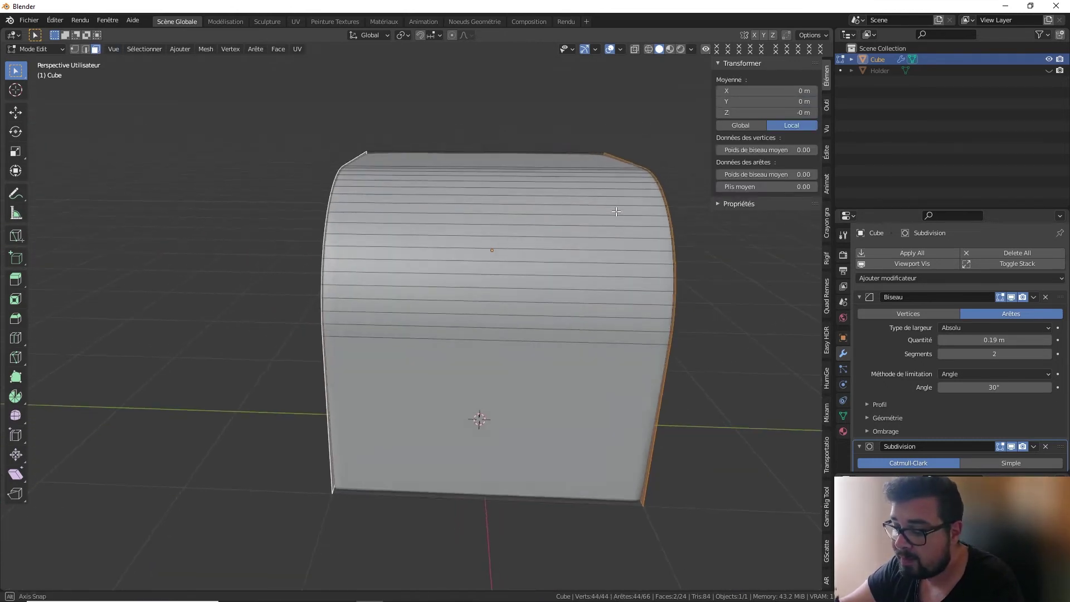
Inset the two side faces and raise the Bevel modifier amount to 0.4 m.
{"action": "key", "text": "i"}
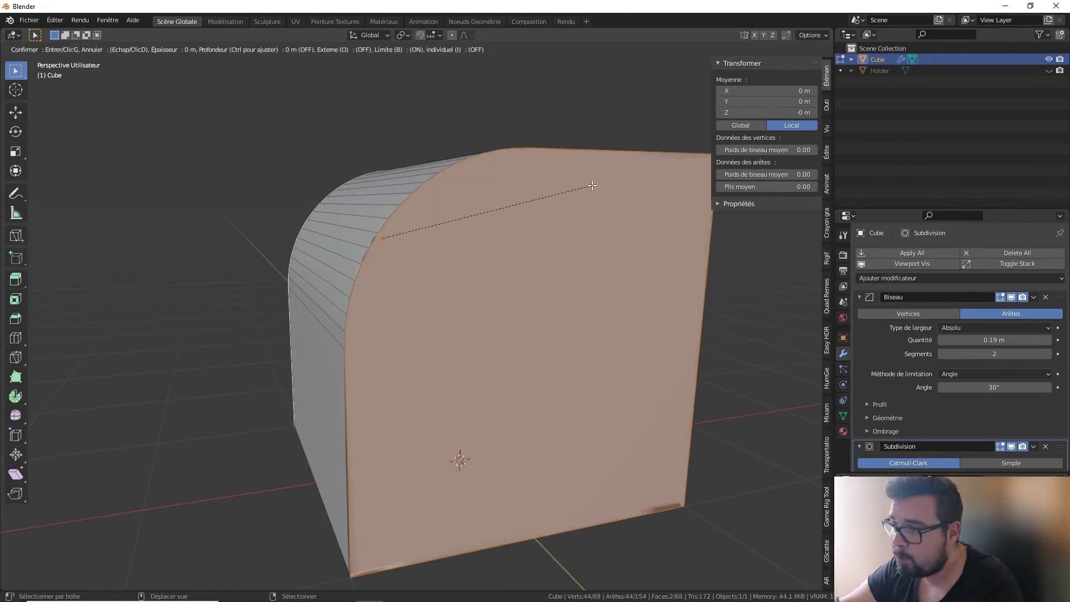
{"action": "left_click", "coordinate": [498, 226]}
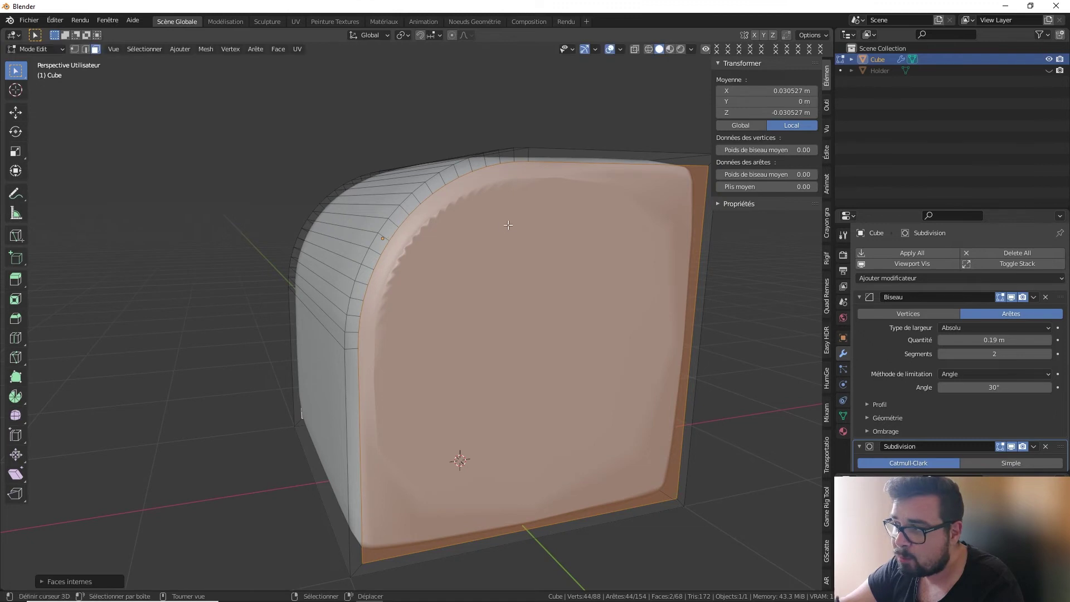
{"action": "key", "text": "Tab"}
{"action": "middle_click_drag", "start_coordinate": [413, 276], "coordinate": [564, 212]}
{"action": "mouse_move", "coordinate": [990, 339]}
{"action": "left_mouse_down"}
{"action": "mouse_move", "coordinate": [1048, 338]}
{"action": "mouse_move", "coordinate": [970, 339]}
{"action": "left_mouse_up"}
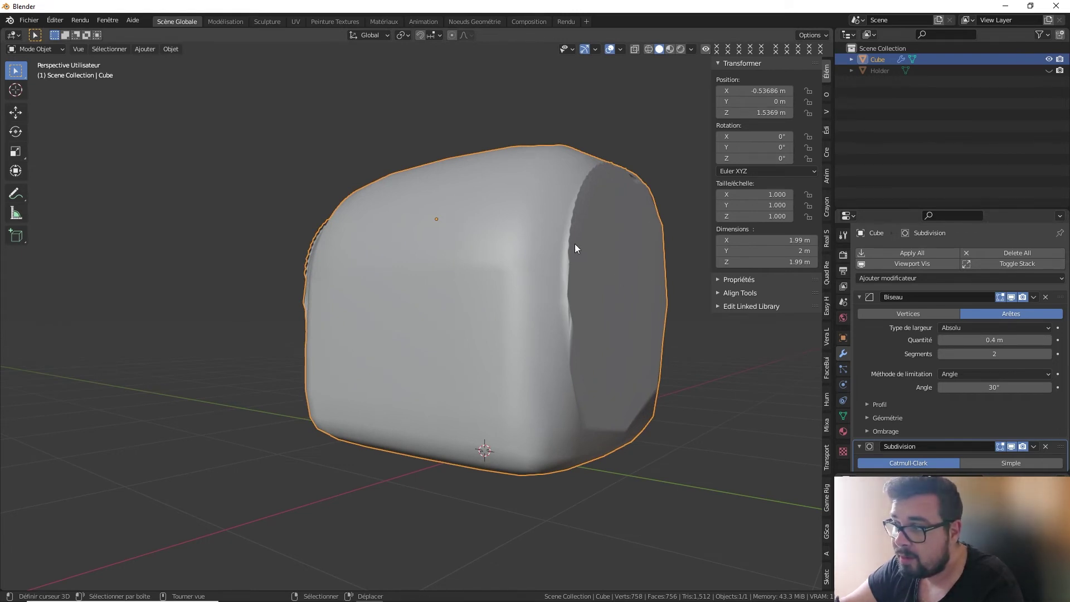
Lower the Bevel amount to 0.07 m and orbit in Edit Mode toward the front face.
{"action": "left_click_drag", "start_coordinate": [987, 340], "coordinate": [981, 340]}
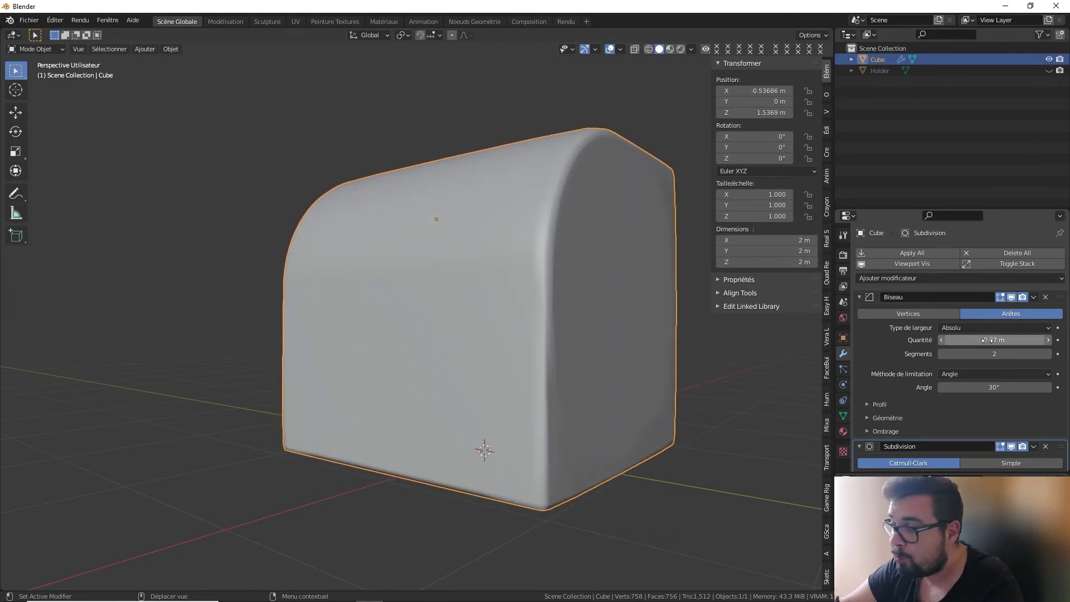
{"action": "key", "text": "Tab"}
{"action": "middle_click_drag", "start_coordinate": [627, 232], "coordinate": [580, 236]}
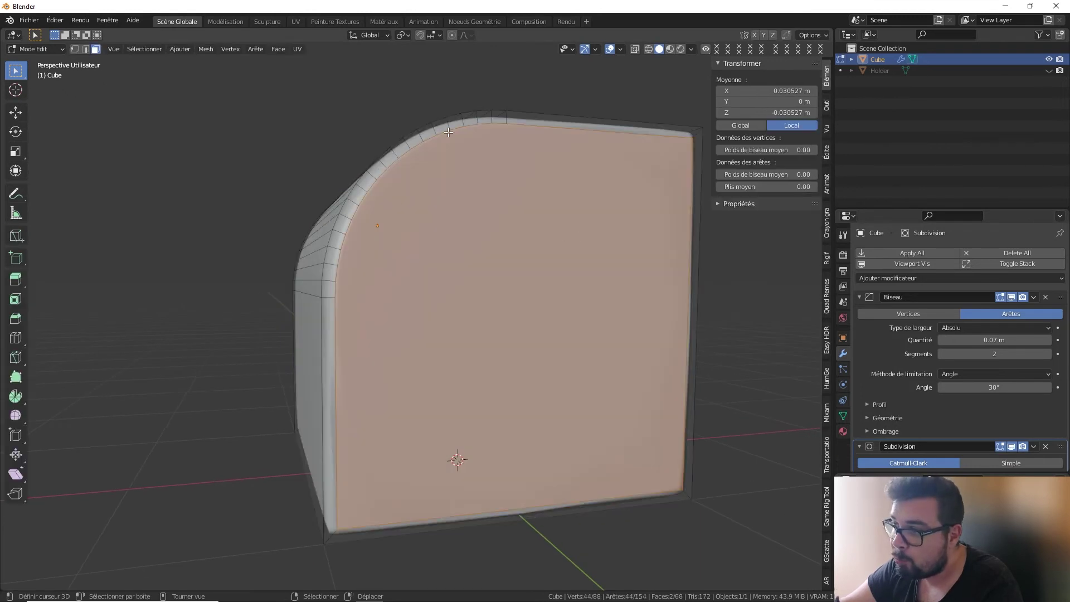
{"action": "middle_click_drag", "start_coordinate": [551, 157], "coordinate": [544, 213]}
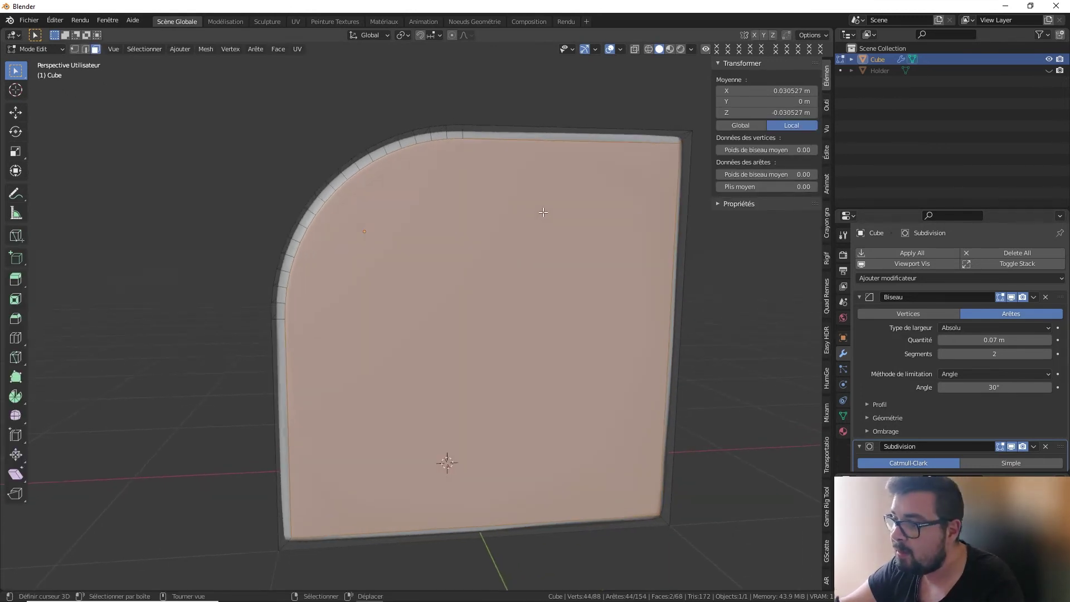
{"action": "mouse_move", "coordinate": [495, 239]}
{"action": "middle_mouse_down"}
{"action": "mouse_move", "coordinate": [529, 230]}
{"action": "mouse_move", "coordinate": [545, 241]}
{"action": "middle_mouse_up"}
Delete the front face and select the edge loop around the opening.
{"action": "key", "text": "x"}
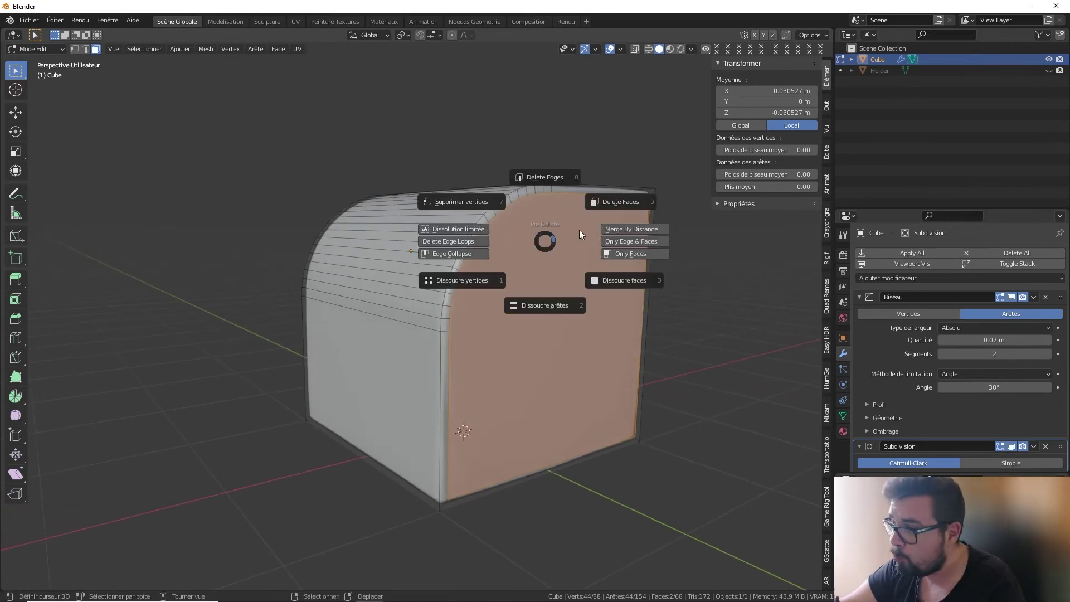
{"action": "left_click", "coordinate": [622, 202]}
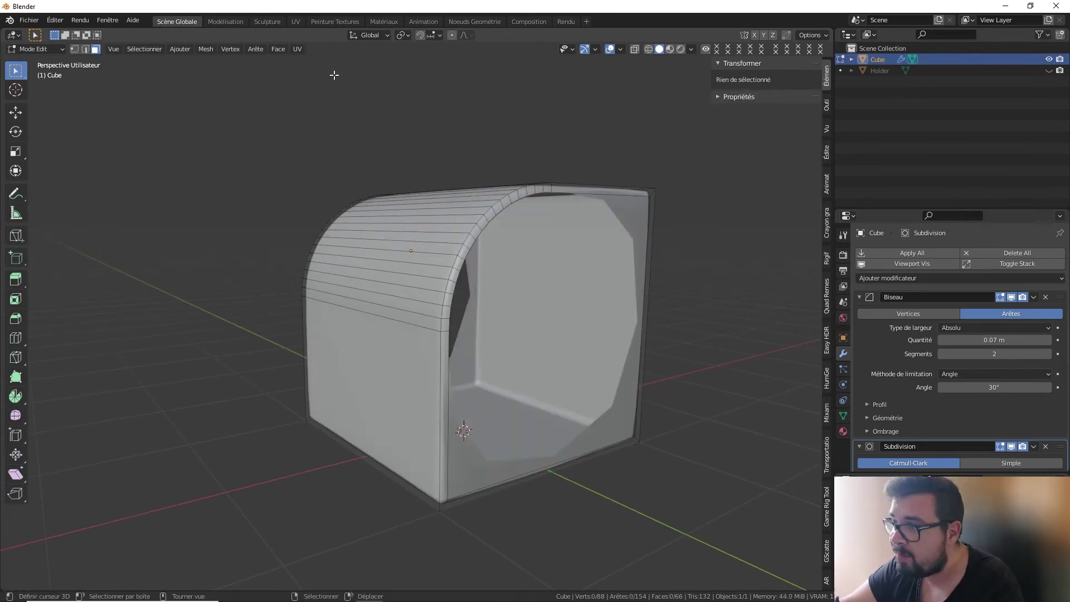
{"action": "key", "text": "2"}
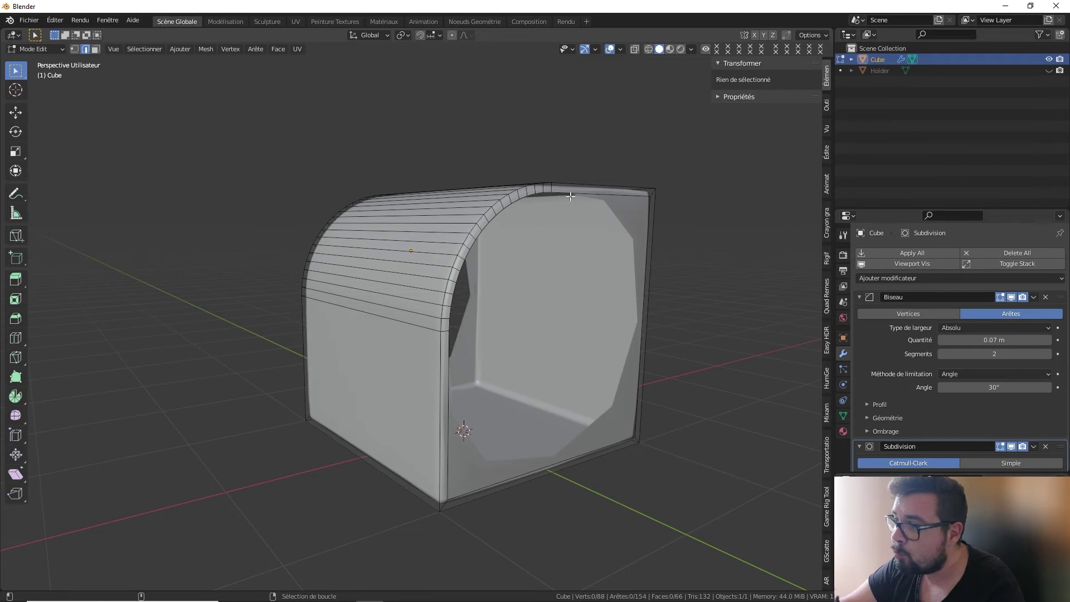
{"action": "left_click", "coordinate": [571, 196], "text": "alt"}
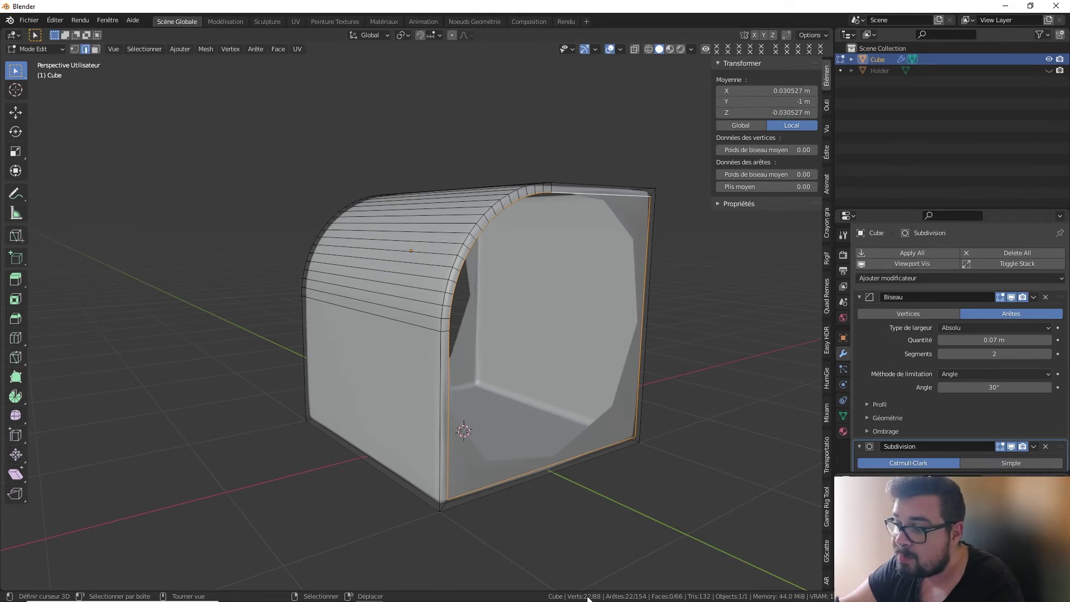
Add a centred loop cut across the top, select the inner rim loop, and begin another cut.
{"action": "middle_click_drag", "start_coordinate": [535, 217], "coordinate": [552, 243]}
{"action": "key", "text": "ctrl+r"}
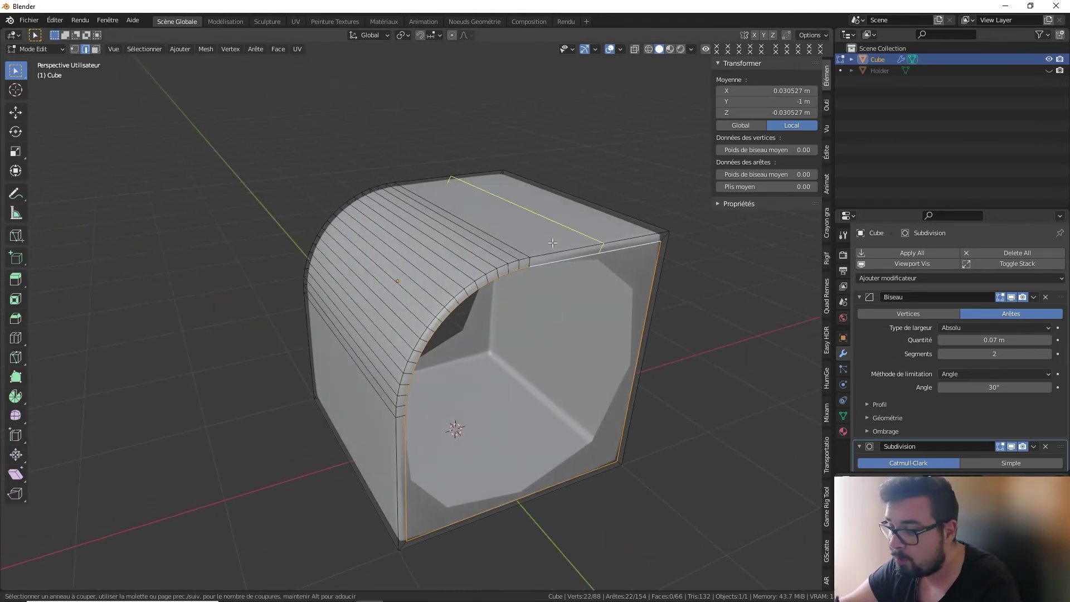
{"action": "left_click", "coordinate": [553, 243]}
{"action": "right_click", "coordinate": [553, 243]}
{"action": "left_click", "coordinate": [616, 253]}
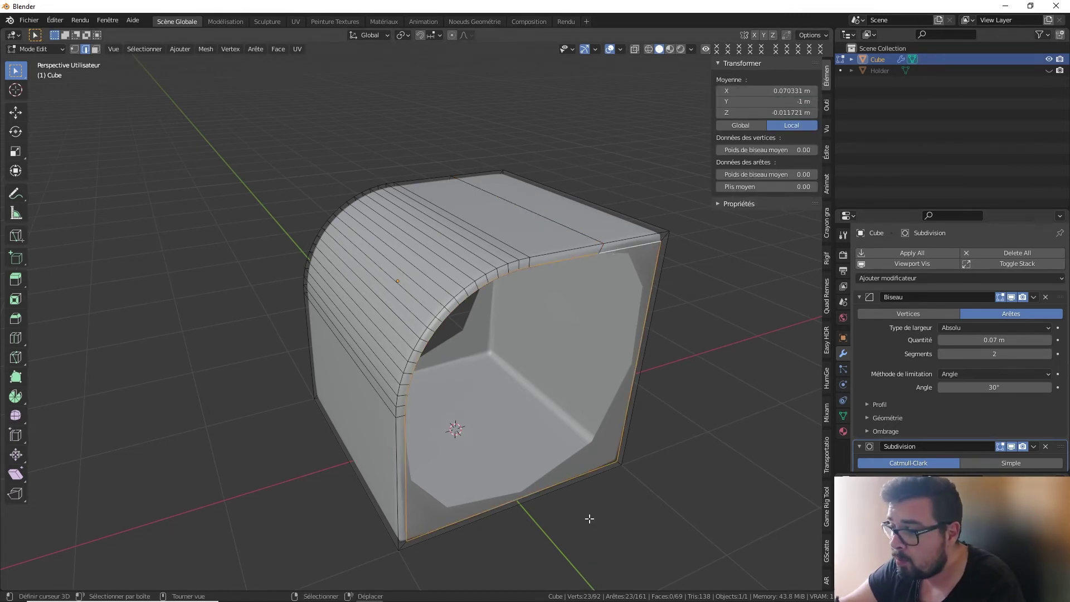
{"action": "middle_click_drag", "start_coordinate": [590, 518], "coordinate": [549, 476]}
{"action": "key", "text": "ctrl+r"}
Select the front opening's edge loop and close it with Grid Fill.
{"action": "left_click", "coordinate": [546, 475]}
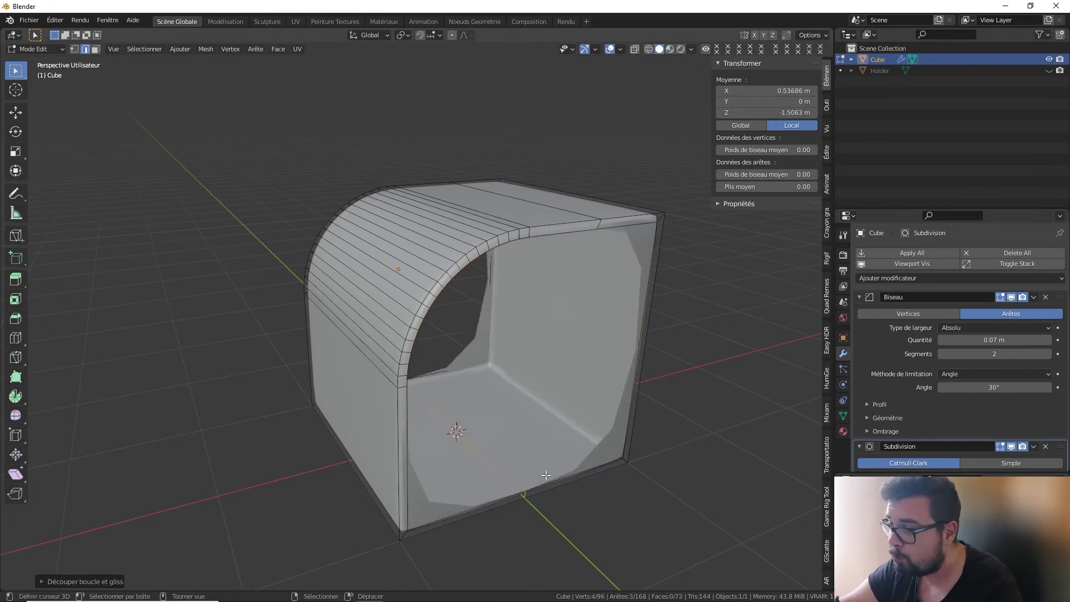
{"action": "left_click", "coordinate": [547, 482], "text": "alt"}
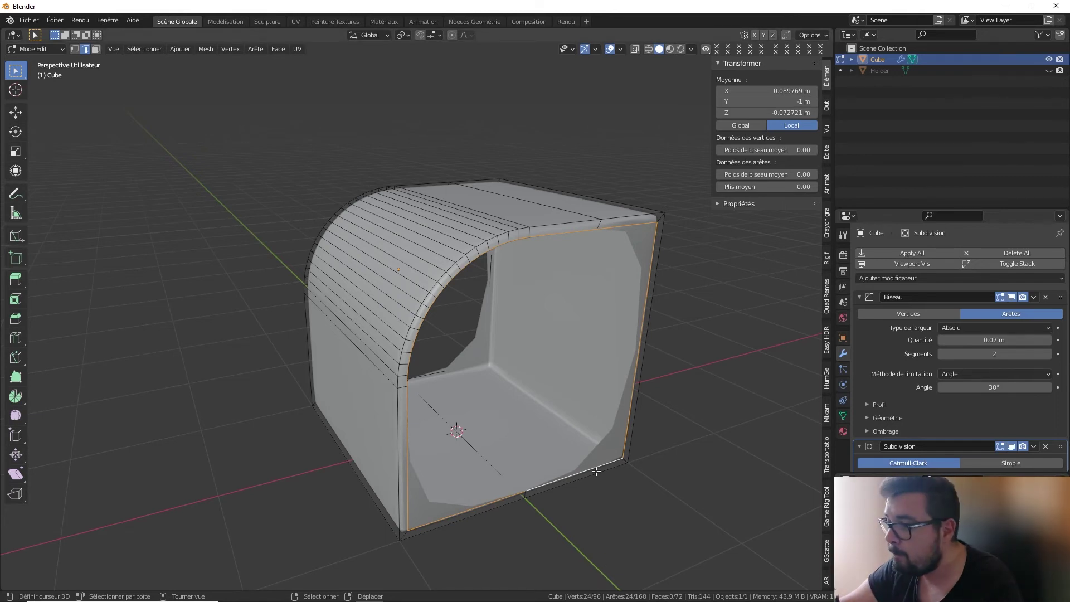
{"action": "left_click", "coordinate": [273, 49]}
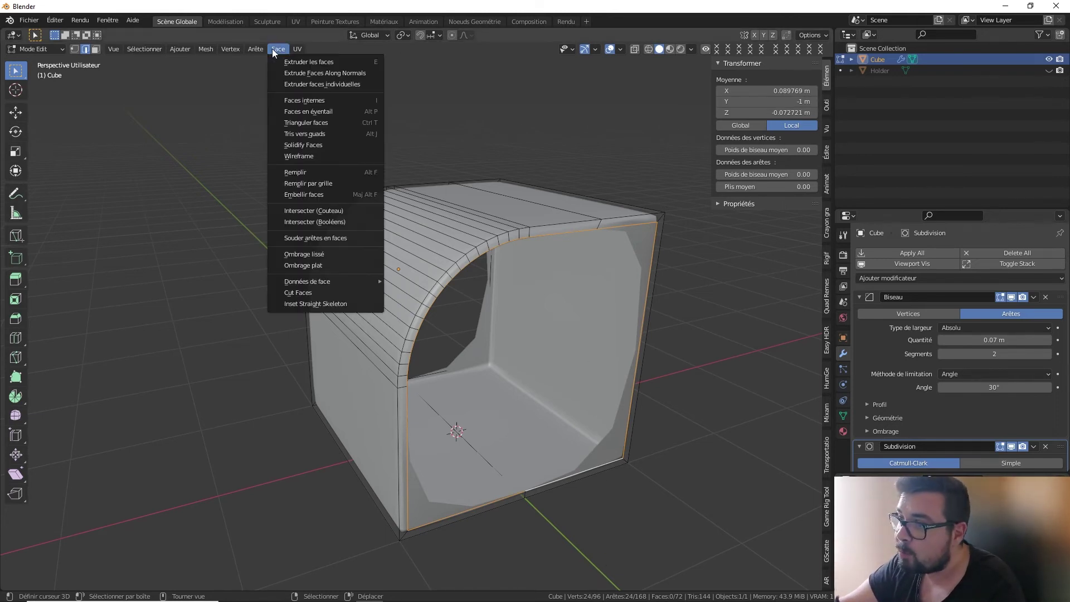
{"action": "left_click", "coordinate": [324, 185]}
{"action": "middle_click_drag", "start_coordinate": [646, 256], "coordinate": [427, 288]}
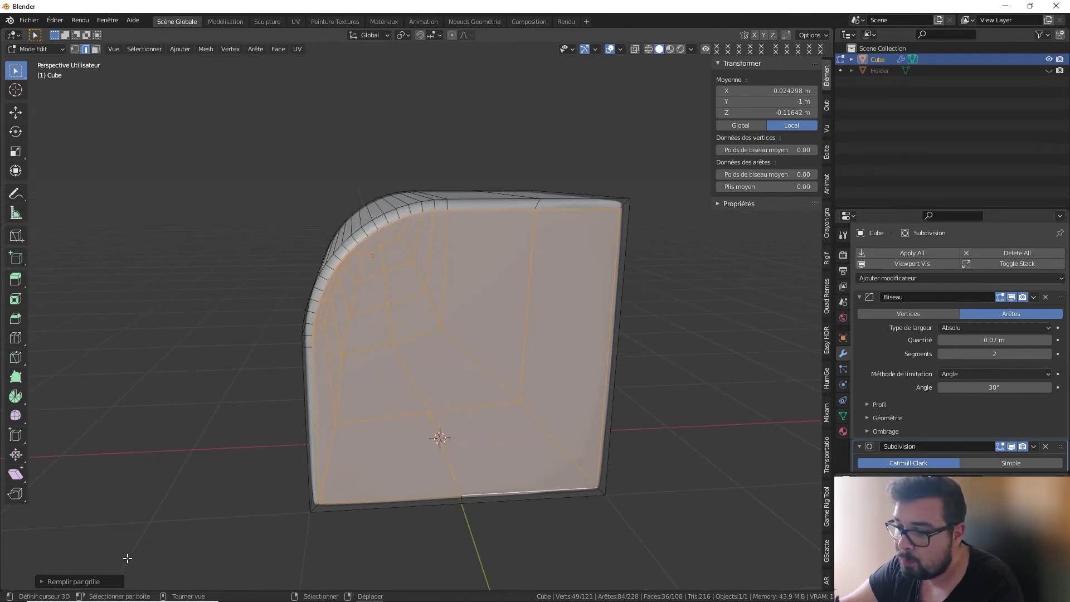
Raise the Grid Fill offset to 9, keeping span 6.
{"action": "left_click", "coordinate": [44, 581]}
{"action": "left_click", "coordinate": [183, 566]}
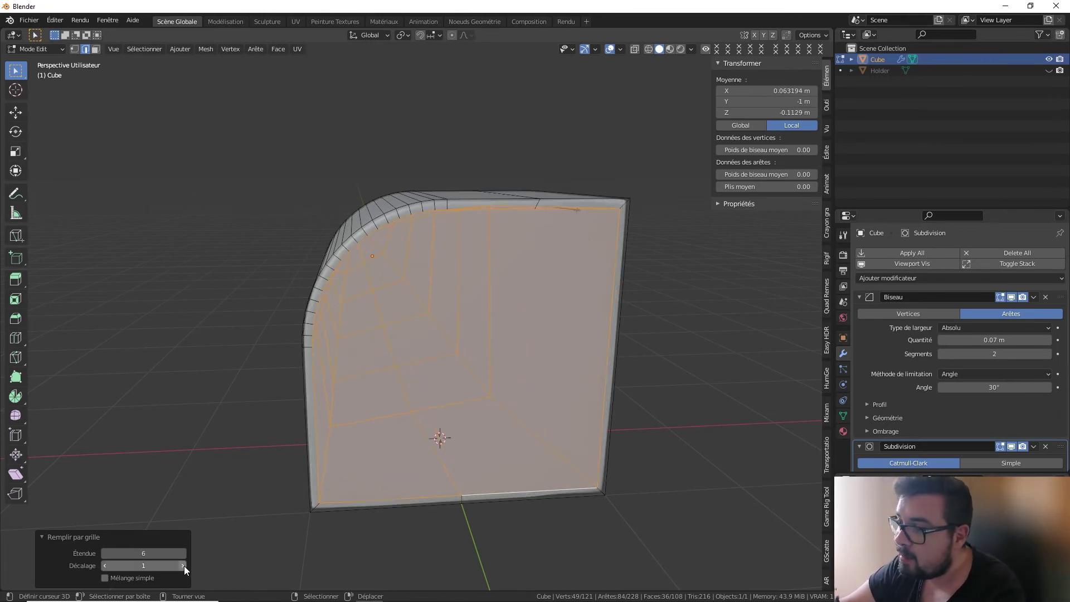
{"action": "left_click", "coordinate": [184, 566]}
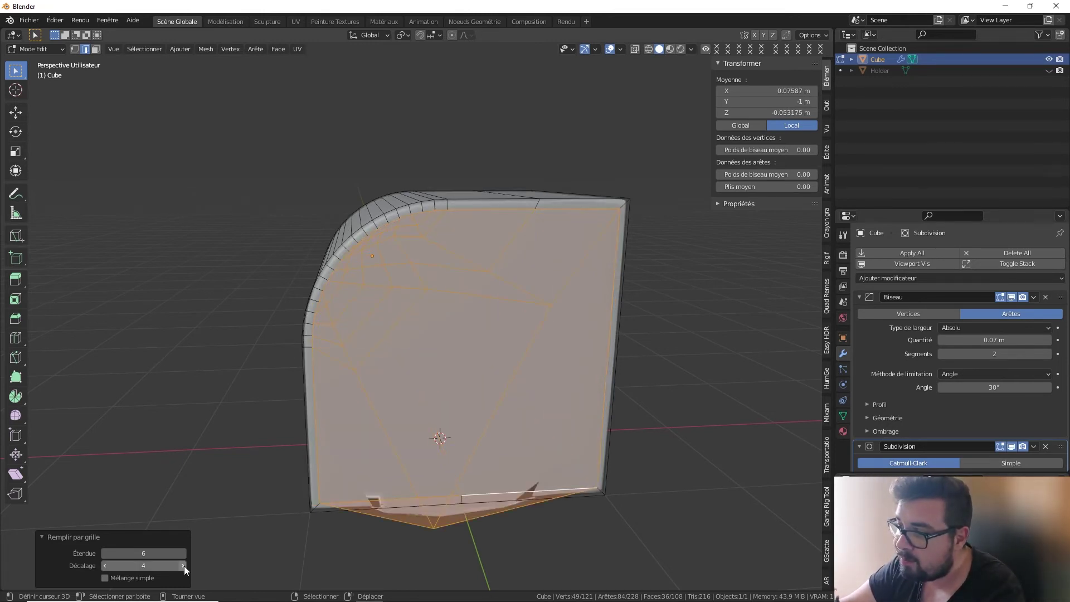
{"action": "left_click", "coordinate": [184, 566]}
{"action": "left_click", "coordinate": [184, 566]}
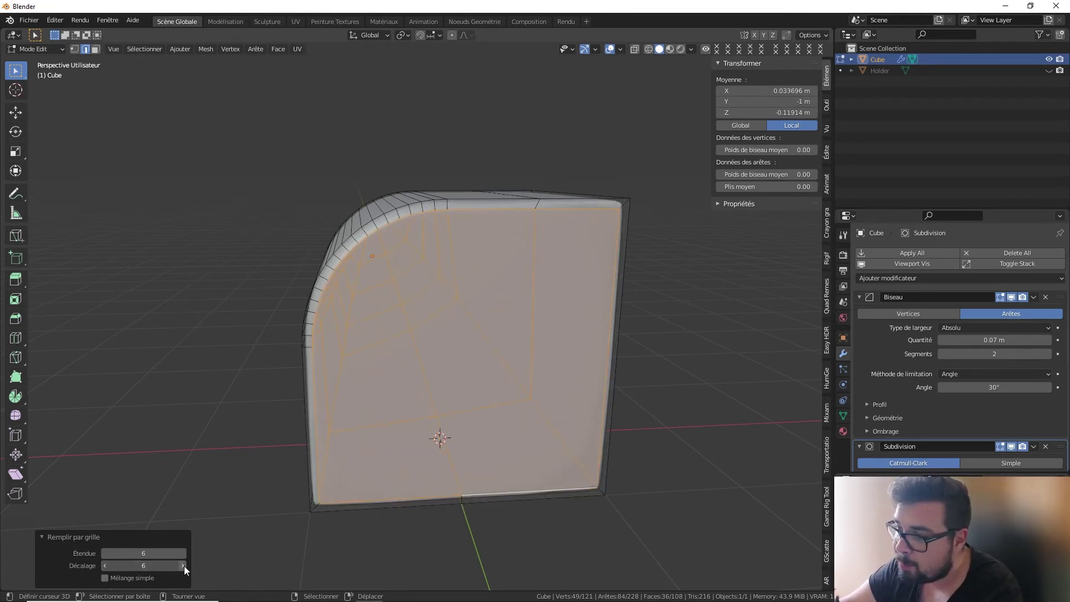
{"action": "left_click", "coordinate": [184, 567]}
{"action": "left_click", "coordinate": [184, 566]}
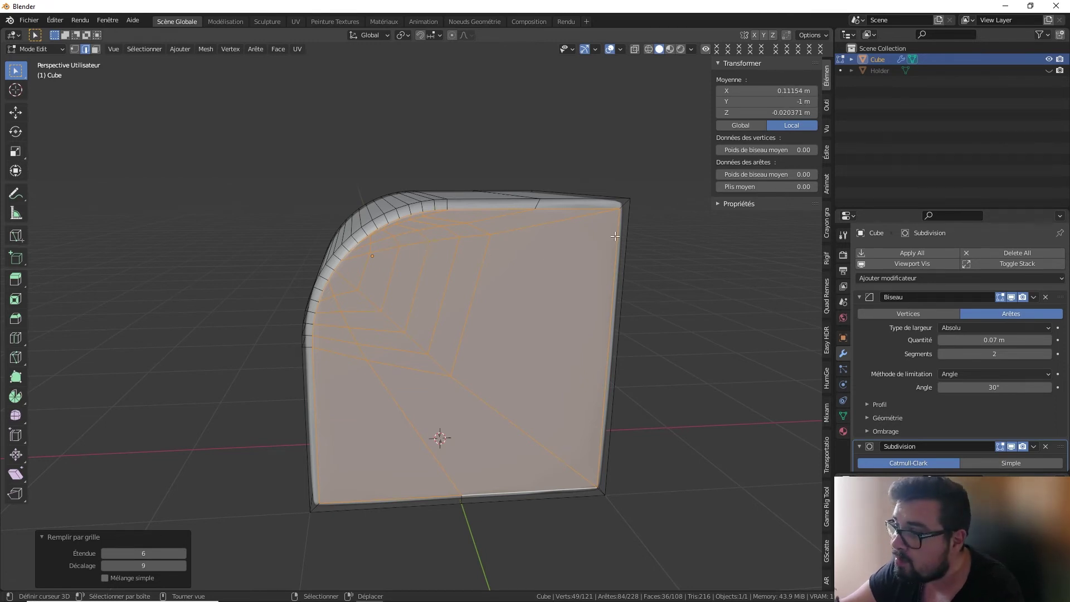
Select the back opening's edge loop and close it with Grid Fill.
{"action": "mouse_move", "coordinate": [615, 236]}
{"action": "middle_mouse_down"}
{"action": "mouse_move", "coordinate": [548, 241]}
{"action": "mouse_move", "coordinate": [677, 222]}
{"action": "mouse_move", "coordinate": [386, 219]}
{"action": "mouse_move", "coordinate": [459, 219]}
{"action": "middle_mouse_up"}
{"action": "key", "text": "Tab"}
{"action": "key", "text": "Tab"}
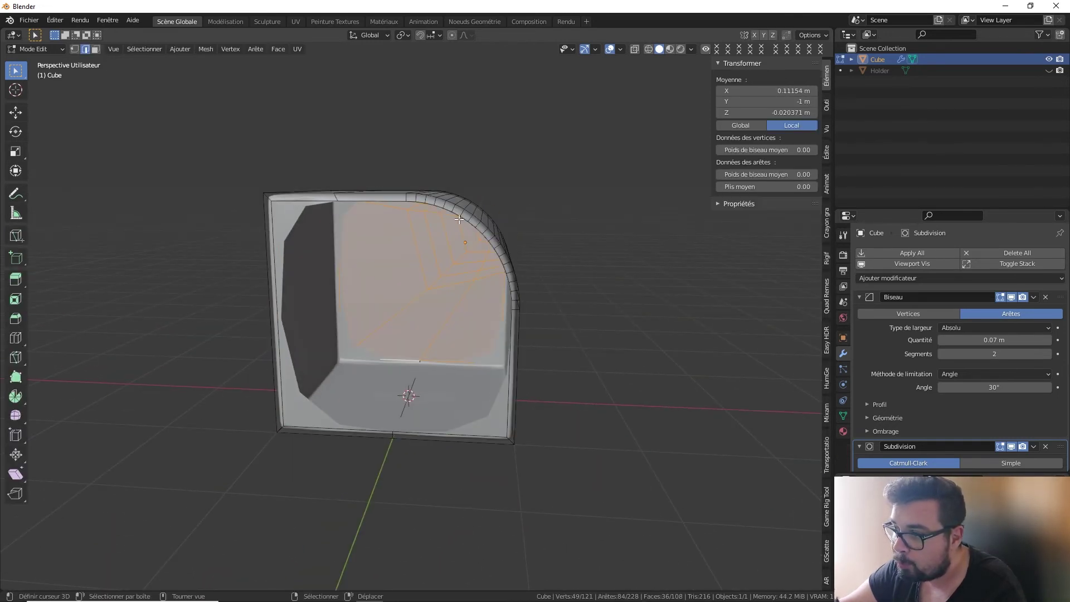
{"action": "left_click", "coordinate": [457, 212], "text": "alt"}
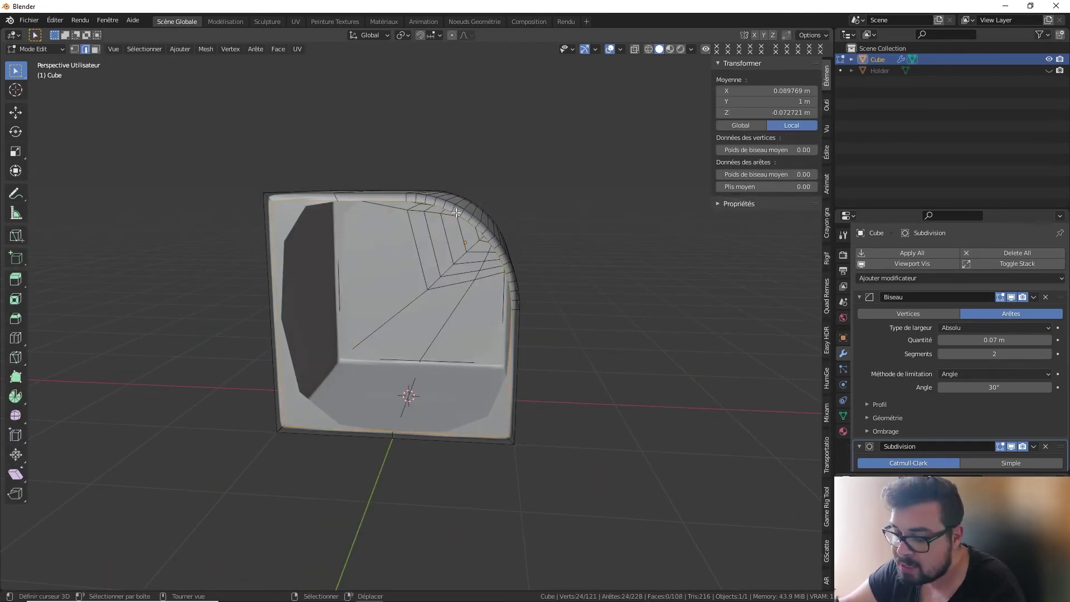
{"action": "right_click", "coordinate": [456, 212]}
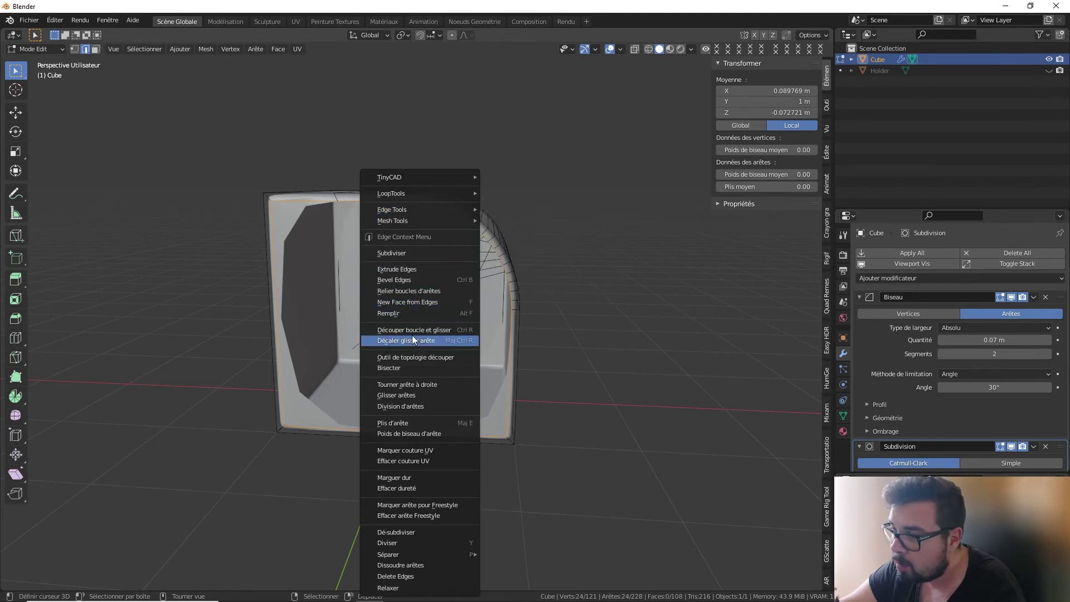
{"action": "left_click", "coordinate": [278, 48]}
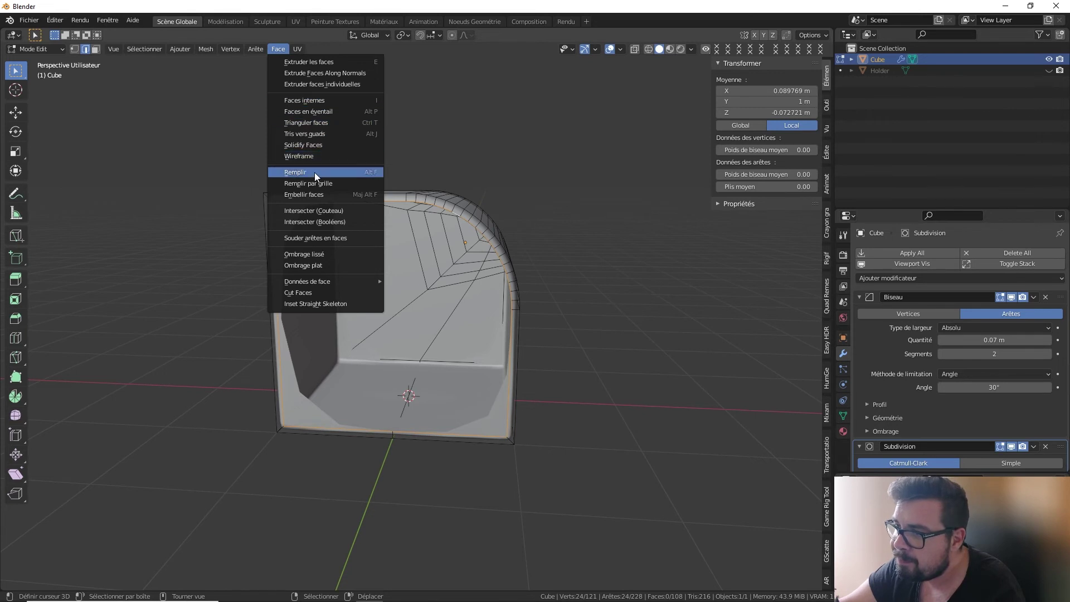
{"action": "left_click", "coordinate": [321, 185]}
{"action": "scroll", "coordinate": [445, 243], "scroll_direction": "up", "scroll_amount": 1}
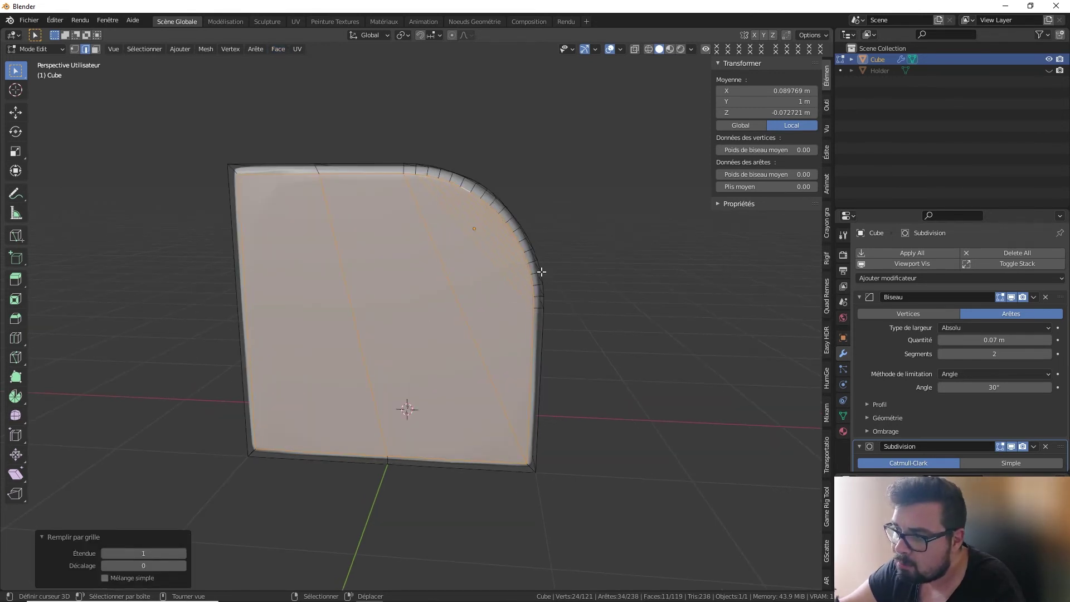
Inspect the smooth subdivided block and its rounded top corner in Object Mode, then return to Edit Mode.
{"action": "key", "text": "Tab"}
{"action": "mouse_move", "coordinate": [586, 266]}
{"action": "middle_mouse_down"}
{"action": "mouse_move", "coordinate": [443, 253]}
{"action": "mouse_move", "coordinate": [499, 248]}
{"action": "middle_mouse_up"}
{"action": "scroll", "coordinate": [504, 247], "scroll_direction": "up", "scroll_amount": 2}
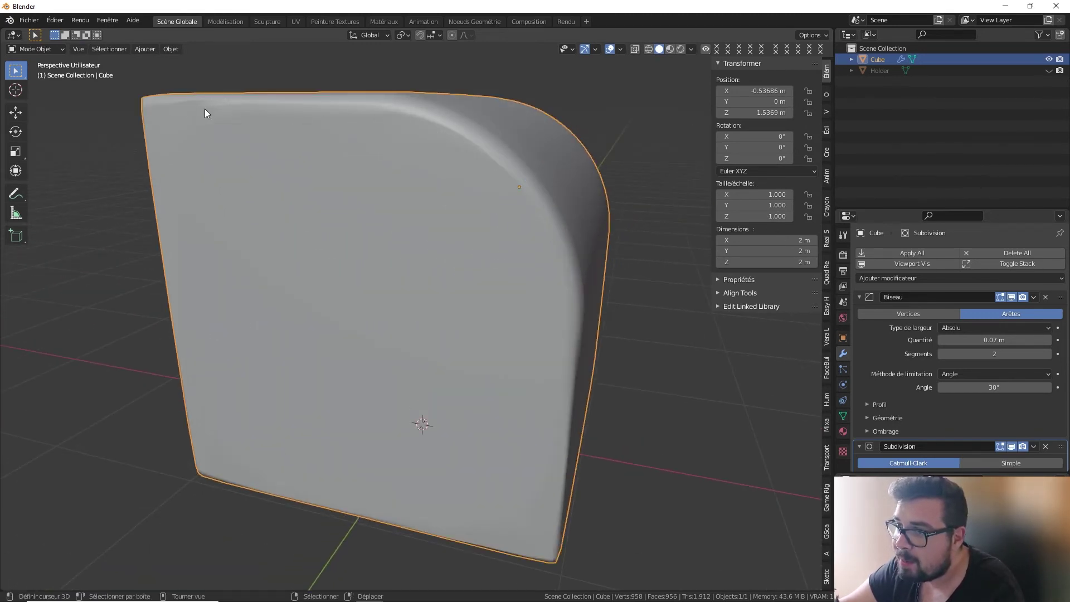
{"action": "mouse_move", "coordinate": [256, 116]}
{"action": "middle_mouse_down"}
{"action": "mouse_move", "coordinate": [457, 176]}
{"action": "mouse_move", "coordinate": [388, 174]}
{"action": "middle_mouse_up"}
{"action": "scroll", "coordinate": [370, 222], "scroll_direction": "up", "scroll_amount": 2}
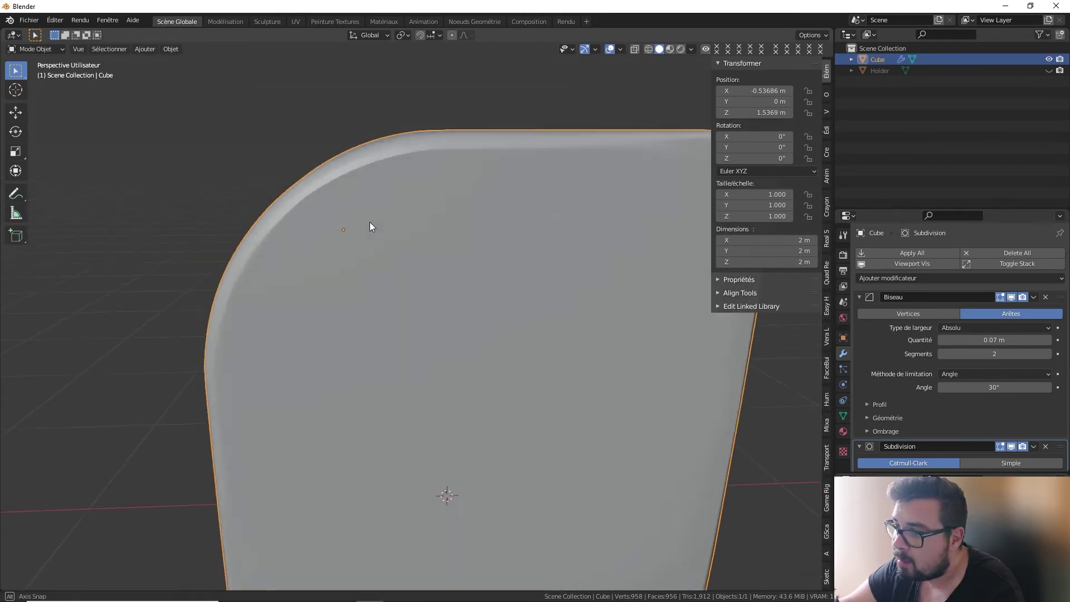
{"action": "scroll", "coordinate": [379, 149], "scroll_direction": "up", "scroll_amount": 1}
{"action": "scroll", "coordinate": [334, 214], "scroll_direction": "down", "scroll_amount": 3}
{"action": "middle_click_drag", "start_coordinate": [377, 215], "coordinate": [560, 234]}
{"action": "key", "text": "Tab"}
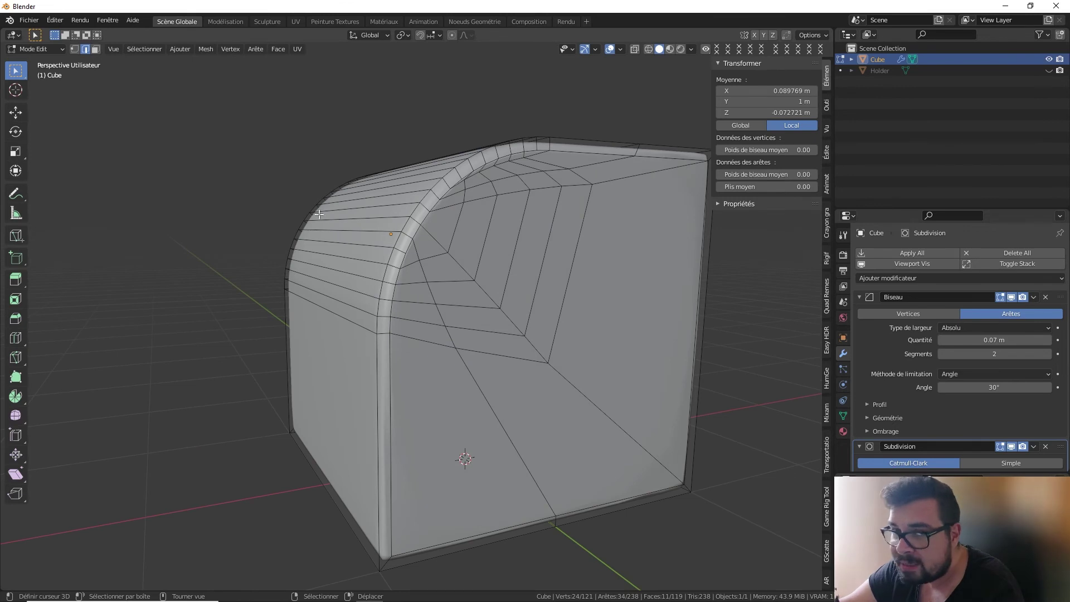
In face select, shortest-path select the lower and side front faces.
{"action": "left_click", "coordinate": [94, 48]}
{"action": "left_click", "coordinate": [451, 409]}
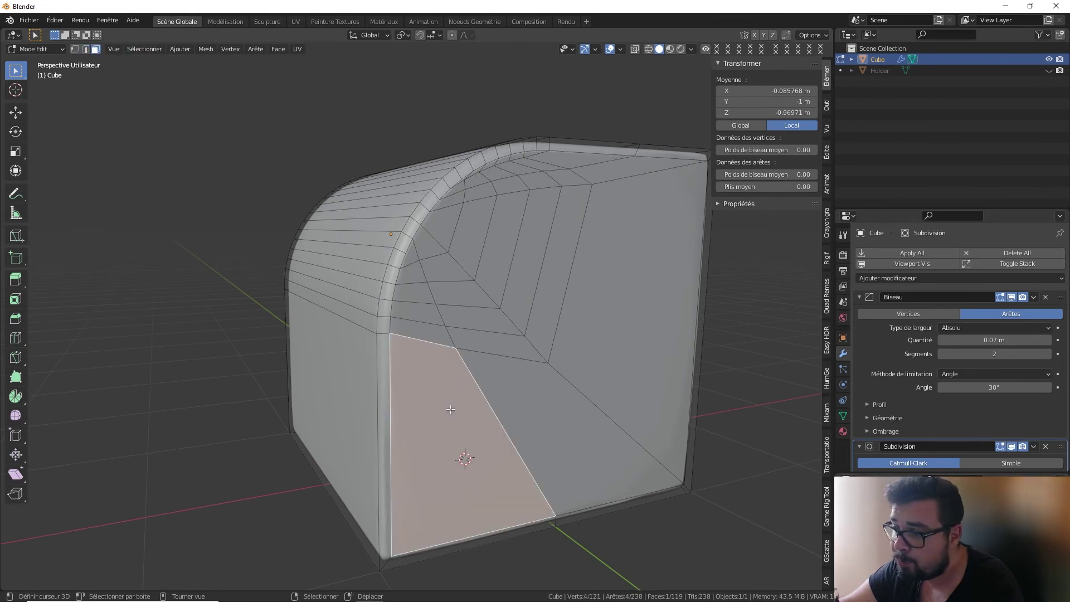
{"action": "left_click", "coordinate": [575, 165], "text": "ctrl"}
{"action": "left_click", "coordinate": [659, 166], "text": "ctrl"}
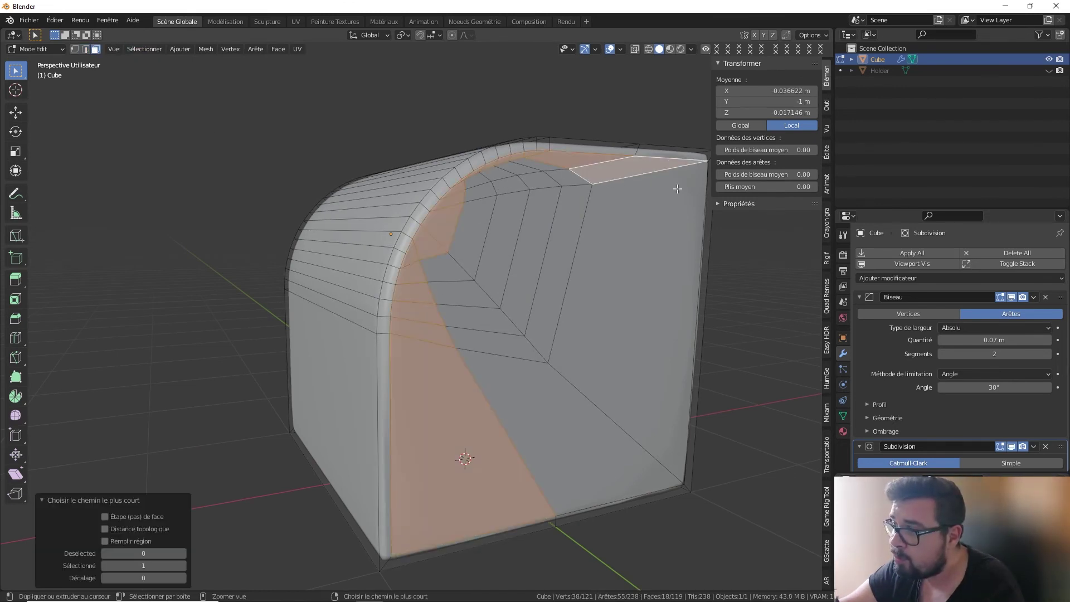
{"action": "left_click", "coordinate": [691, 288], "text": "ctrl"}
{"action": "left_click", "coordinate": [501, 355], "text": "ctrl"}
{"action": "left_click", "coordinate": [459, 270], "text": "ctrl"}
{"action": "left_click", "coordinate": [473, 223], "text": "ctrl"}
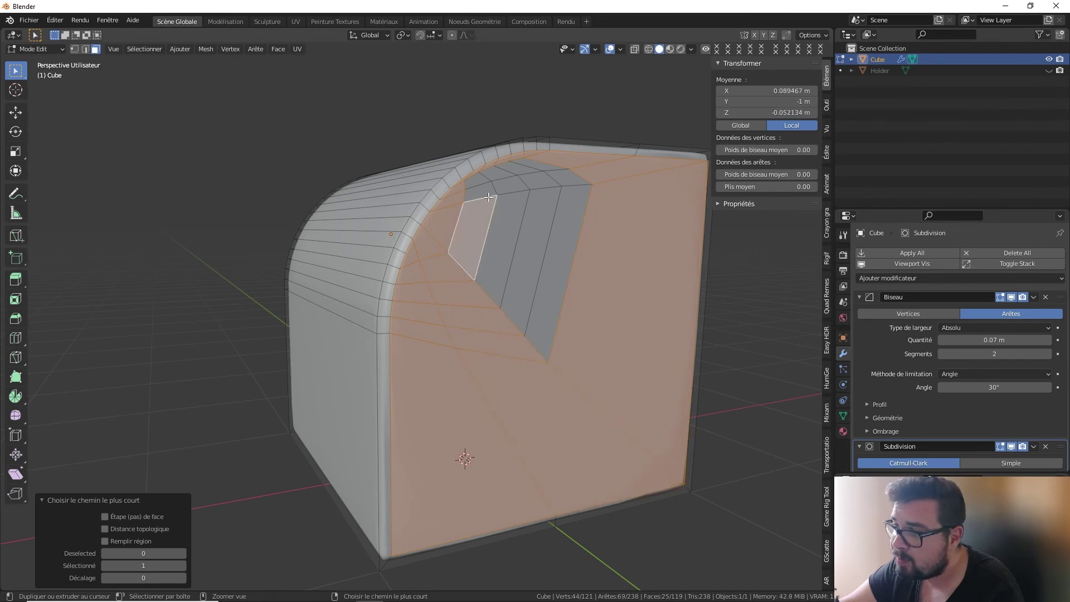
Add the remaining front strip and top face, then delete all selected faces.
{"action": "left_click", "coordinate": [483, 179], "text": "ctrl"}
{"action": "left_click", "coordinate": [537, 167], "text": "ctrl"}
{"action": "left_click", "coordinate": [585, 180], "text": "ctrl"}
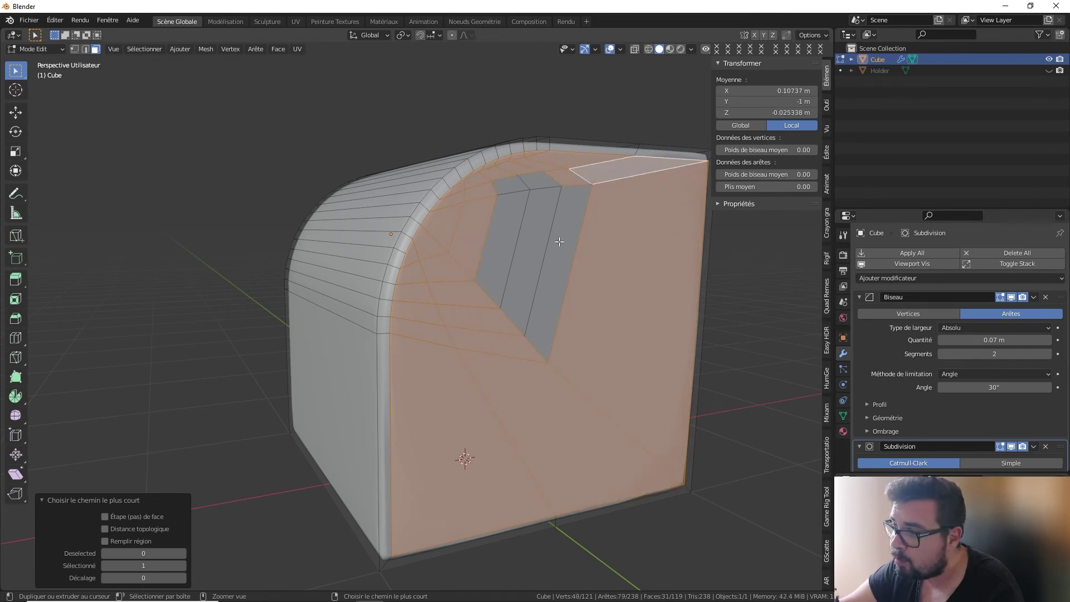
{"action": "left_click", "coordinate": [557, 239], "text": "ctrl"}
{"action": "left_click", "coordinate": [505, 195], "text": "ctrl"}
{"action": "left_click", "coordinate": [536, 180], "text": "ctrl"}
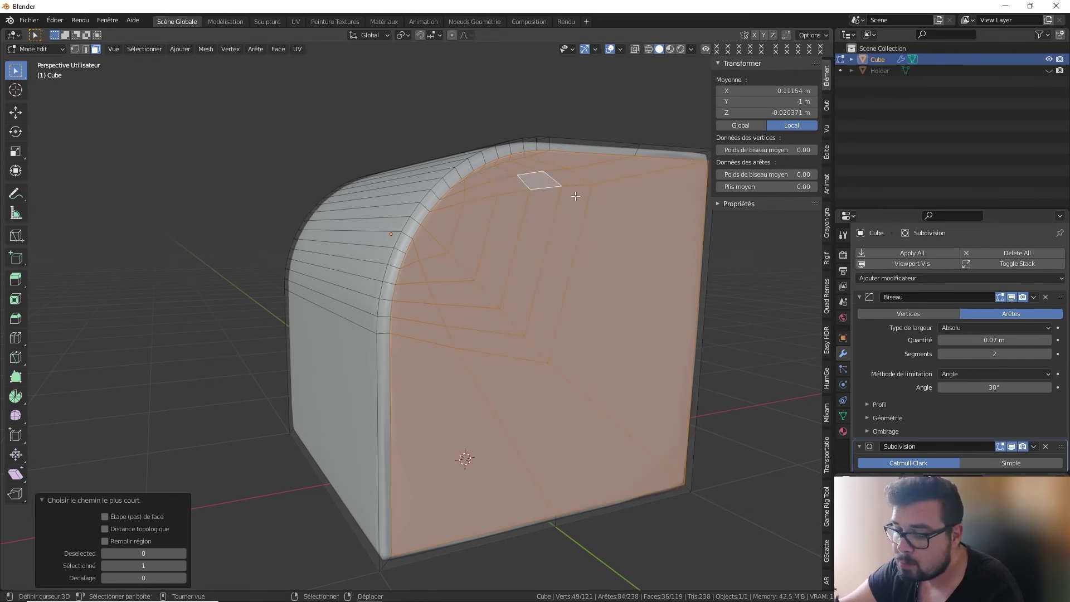
{"action": "key", "text": "x"}
{"action": "left_click", "coordinate": [657, 165]}
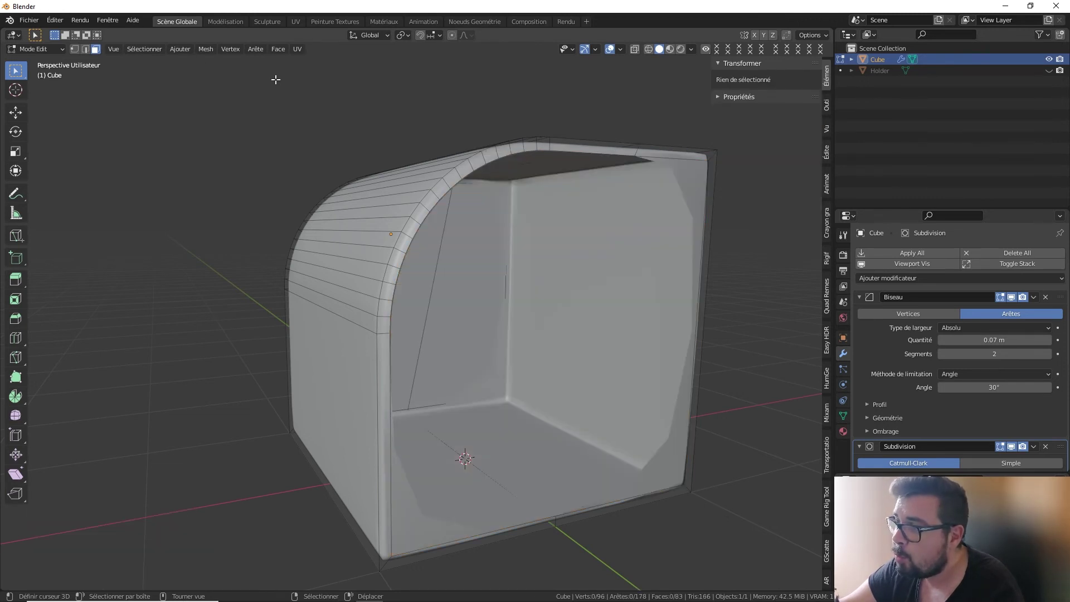
{"action": "left_click", "coordinate": [87, 52]}
Select the front opening's edge loop and Grid Fill it from the Q quick menu.
{"action": "left_click", "coordinate": [562, 148]}
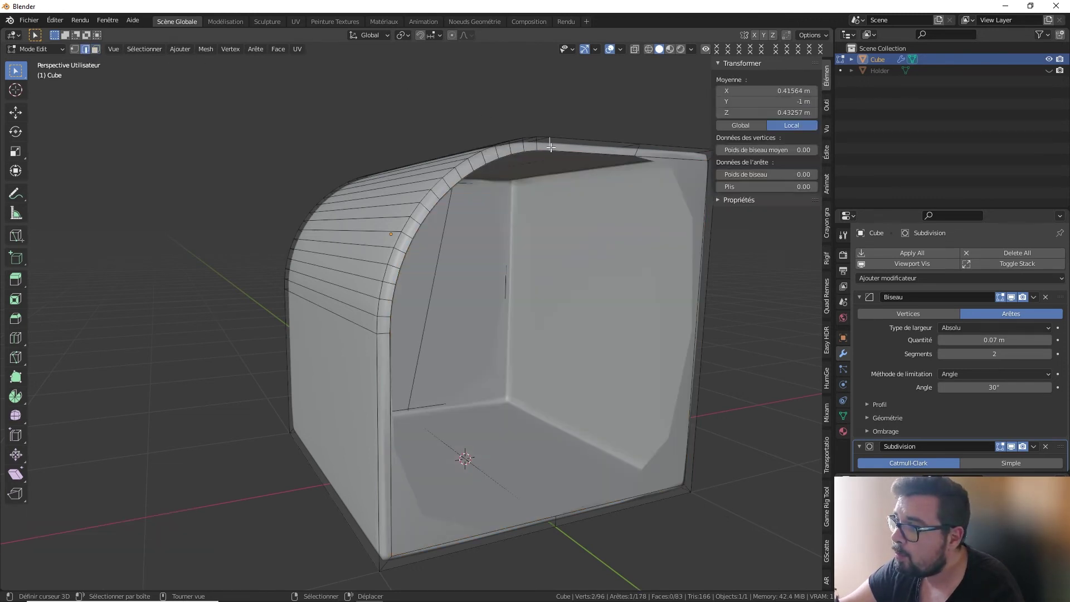
{"action": "left_click", "coordinate": [562, 148], "text": "alt"}
{"action": "key", "text": "q"}
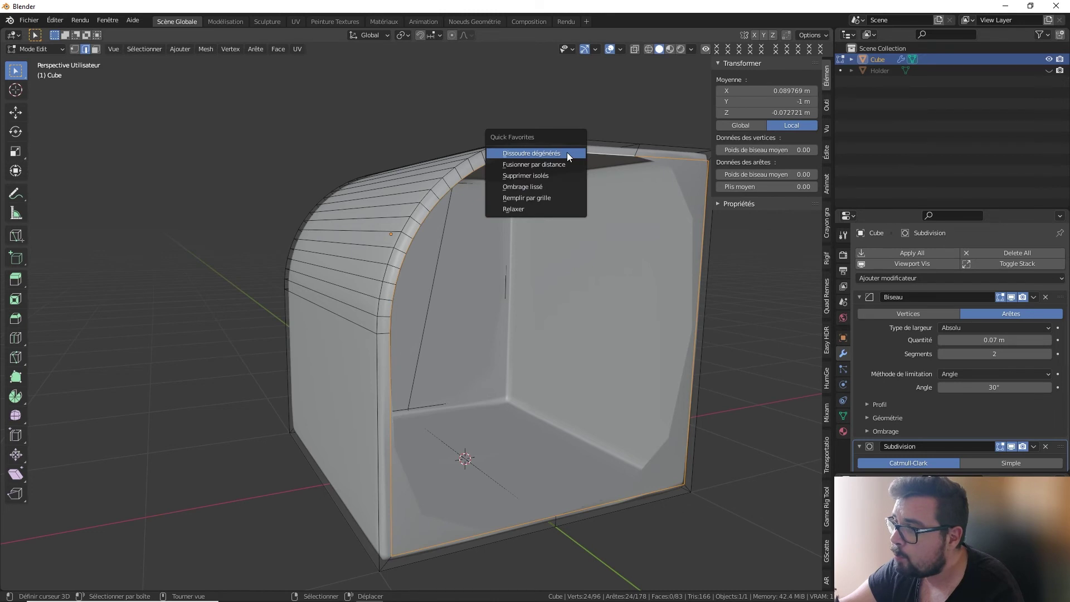
{"action": "left_click", "coordinate": [543, 193]}
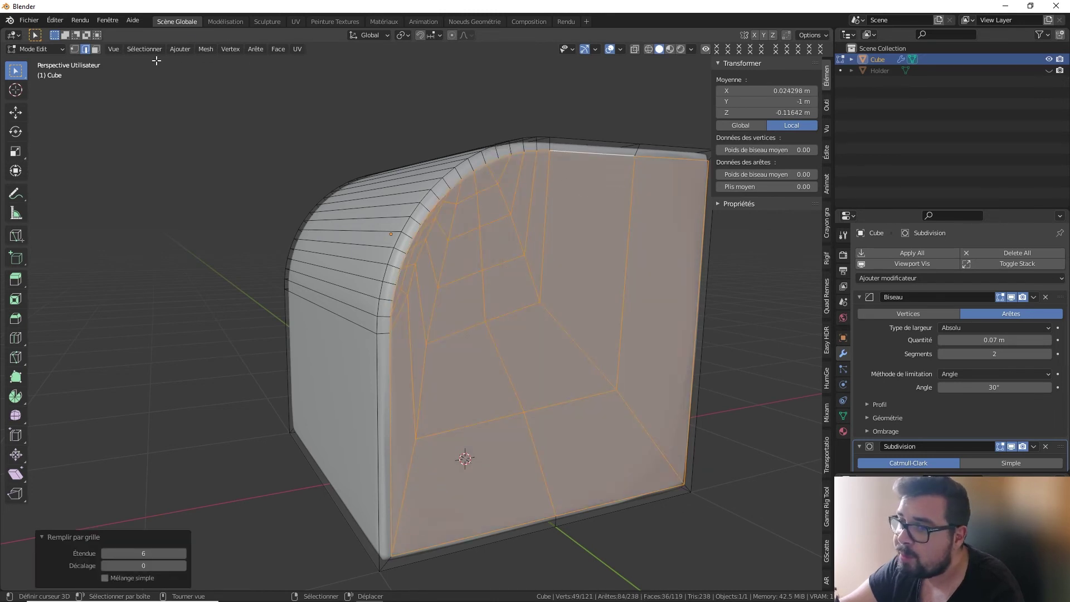
Tune the Grid Fill to span 3 and offset 22.
{"action": "left_click", "coordinate": [183, 567]}
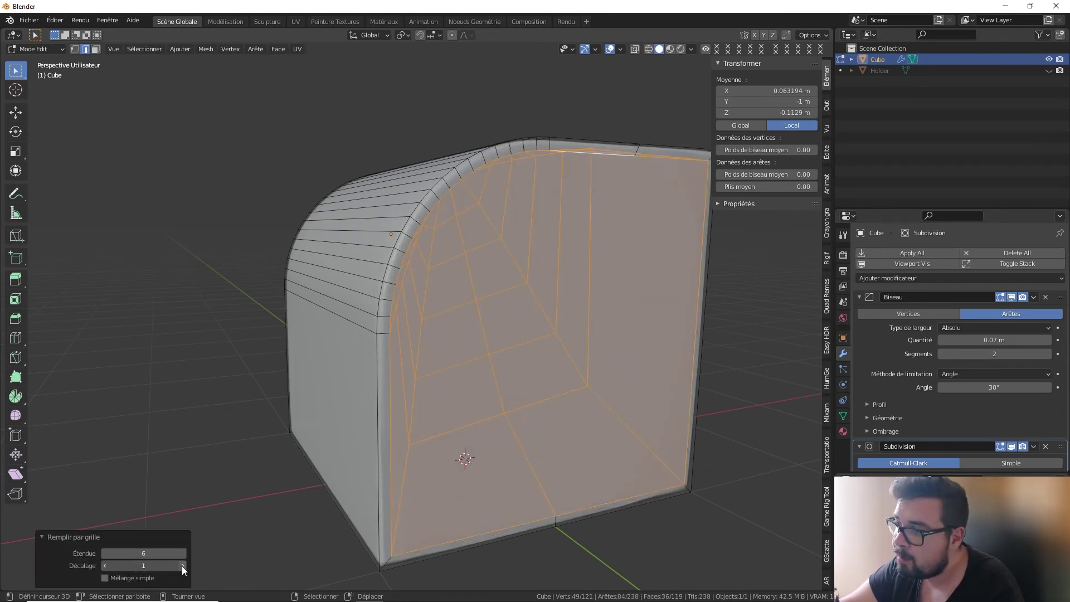
{"action": "left_click", "coordinate": [183, 567]}
{"action": "left_click", "coordinate": [182, 566]}
{"action": "left_click", "coordinate": [182, 567]}
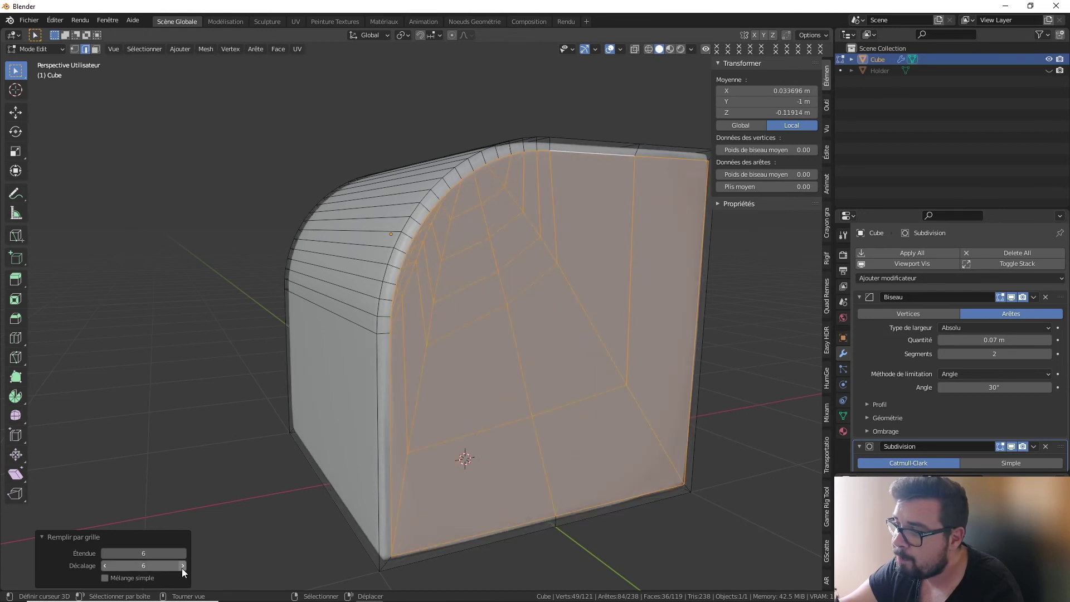
{"action": "left_click", "coordinate": [182, 566]}
{"action": "left_click", "coordinate": [182, 569]}
{"action": "left_click", "coordinate": [181, 569]}
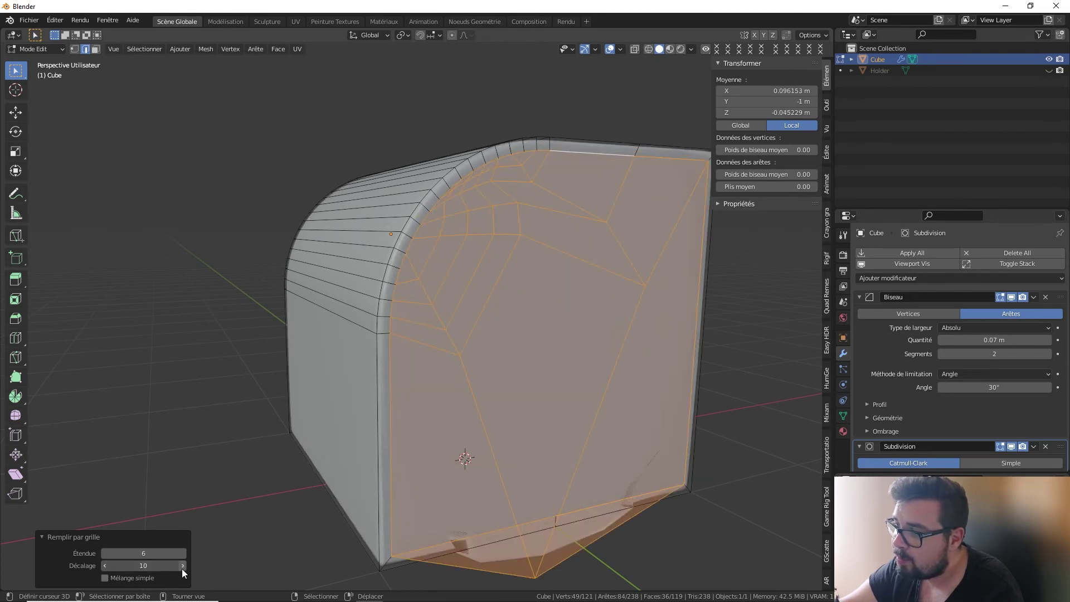
{"action": "left_click", "coordinate": [182, 570]}
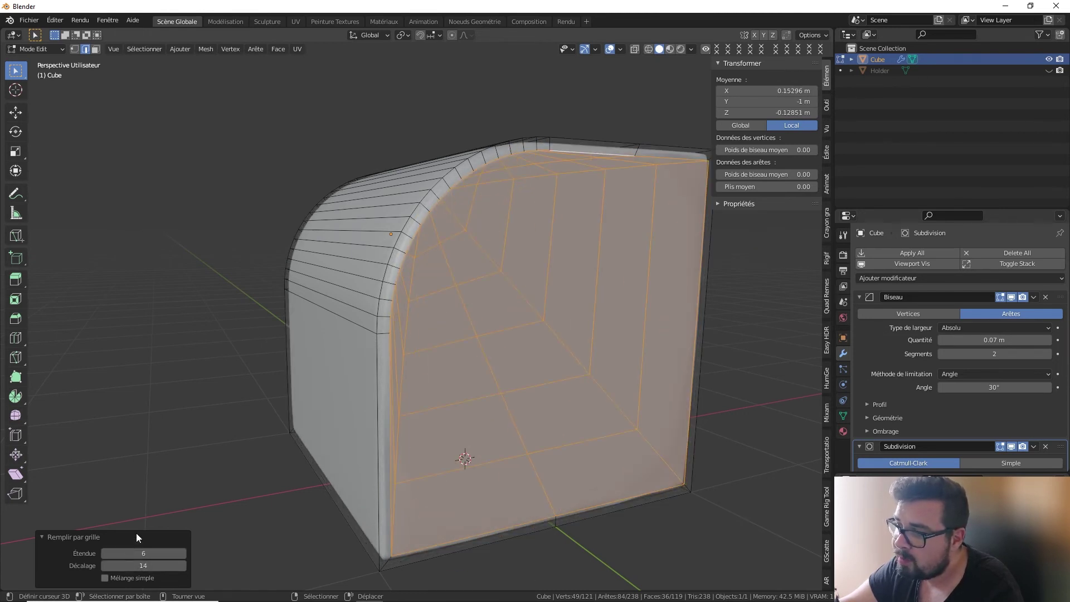
{"action": "left_click_drag", "start_coordinate": [109, 550], "coordinate": [106, 554]}
{"action": "left_click", "coordinate": [106, 554]}
{"action": "left_click", "coordinate": [182, 568]}
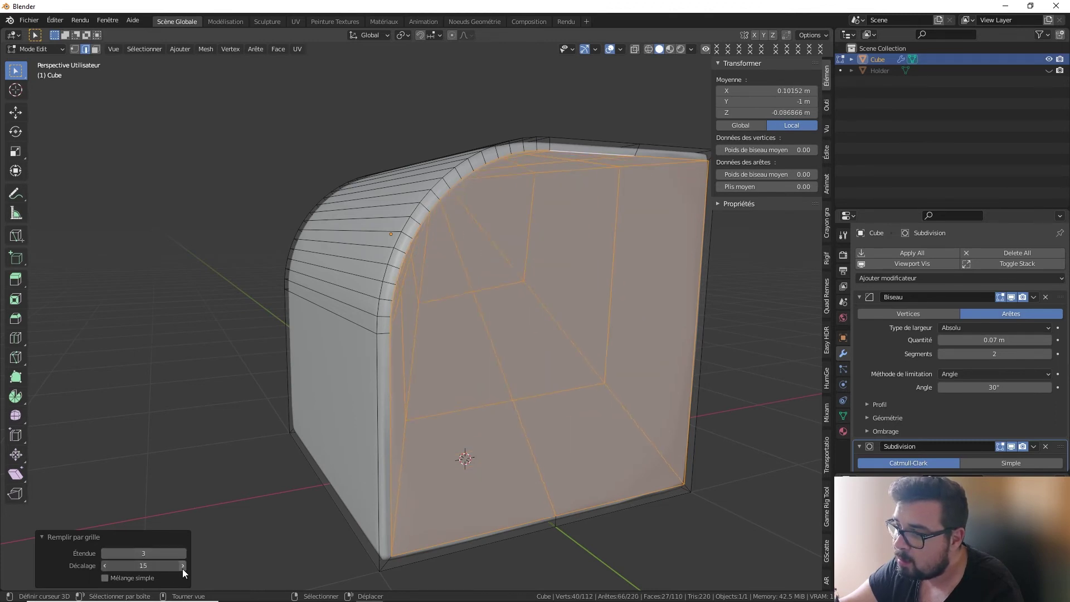
{"action": "left_click", "coordinate": [182, 569]}
{"action": "left_click", "coordinate": [182, 568]}
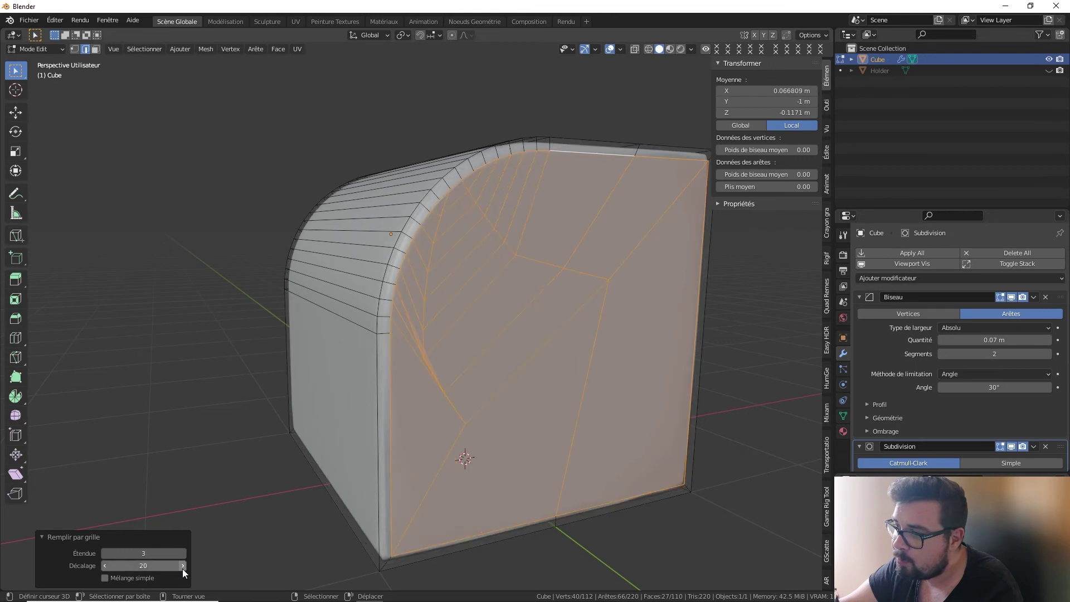
{"action": "left_click", "coordinate": [182, 566]}
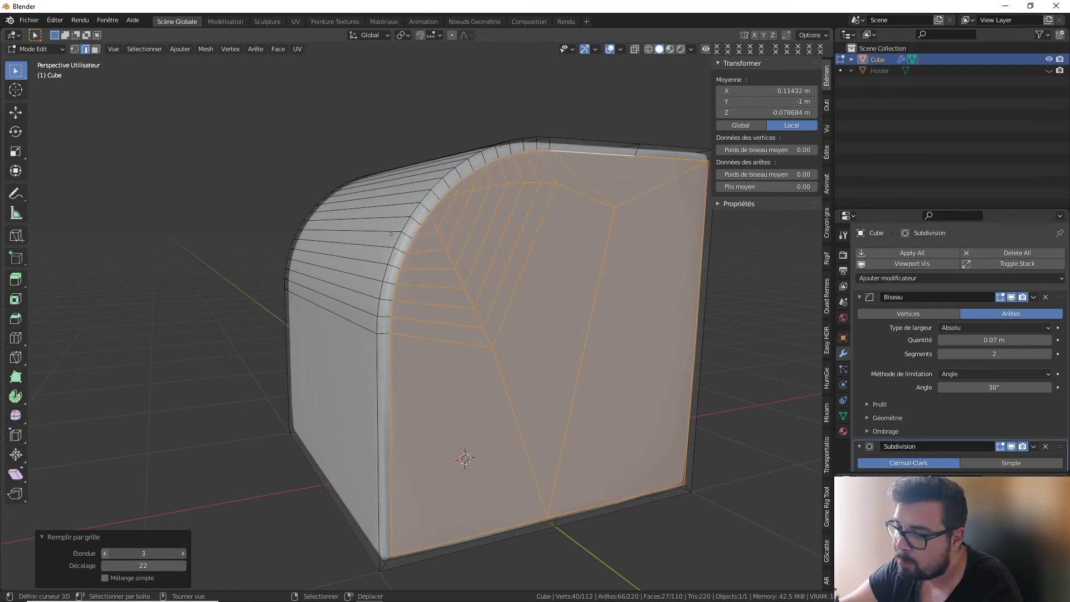
Finish the Grid Fill settings at span 1 and offset 34.
{"action": "left_click", "coordinate": [106, 553]}
{"action": "left_click", "coordinate": [183, 566]}
{"action": "left_click", "coordinate": [183, 566]}
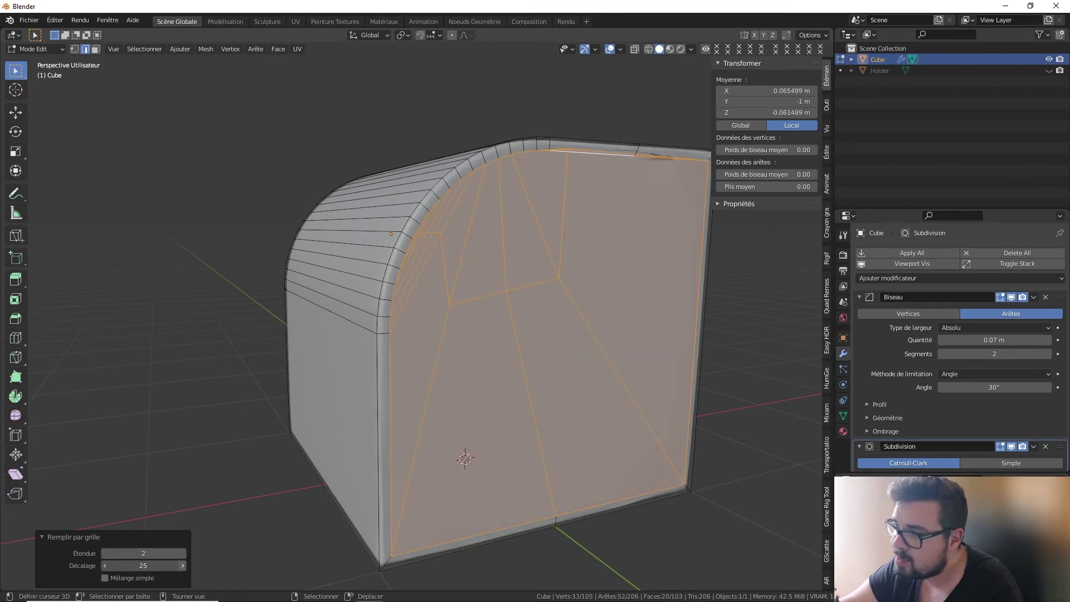
{"action": "left_click", "coordinate": [182, 566]}
{"action": "left_click", "coordinate": [183, 566]}
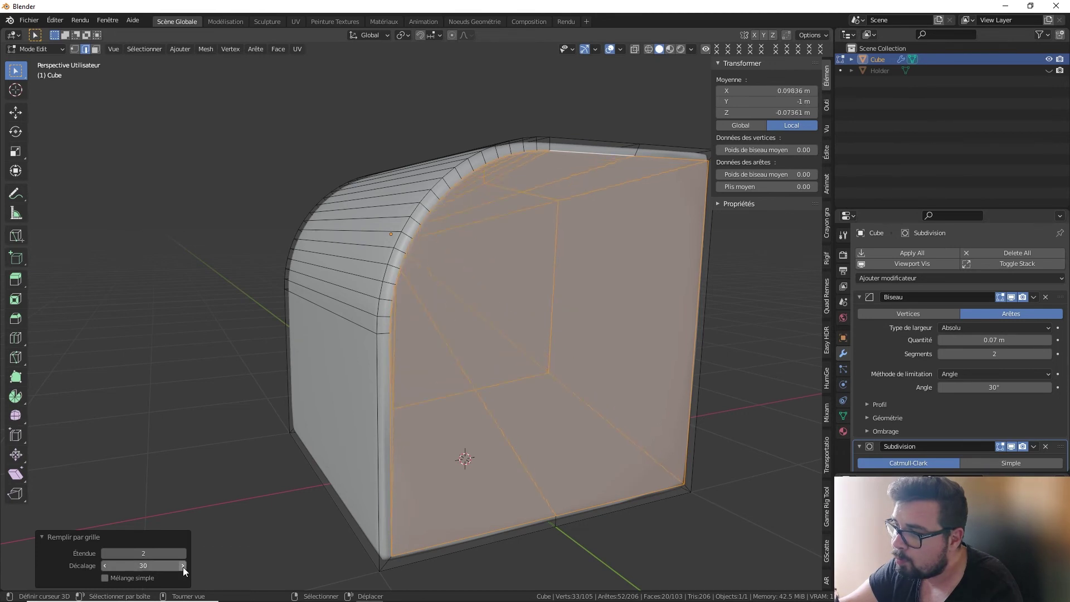
{"action": "left_click", "coordinate": [184, 563]}
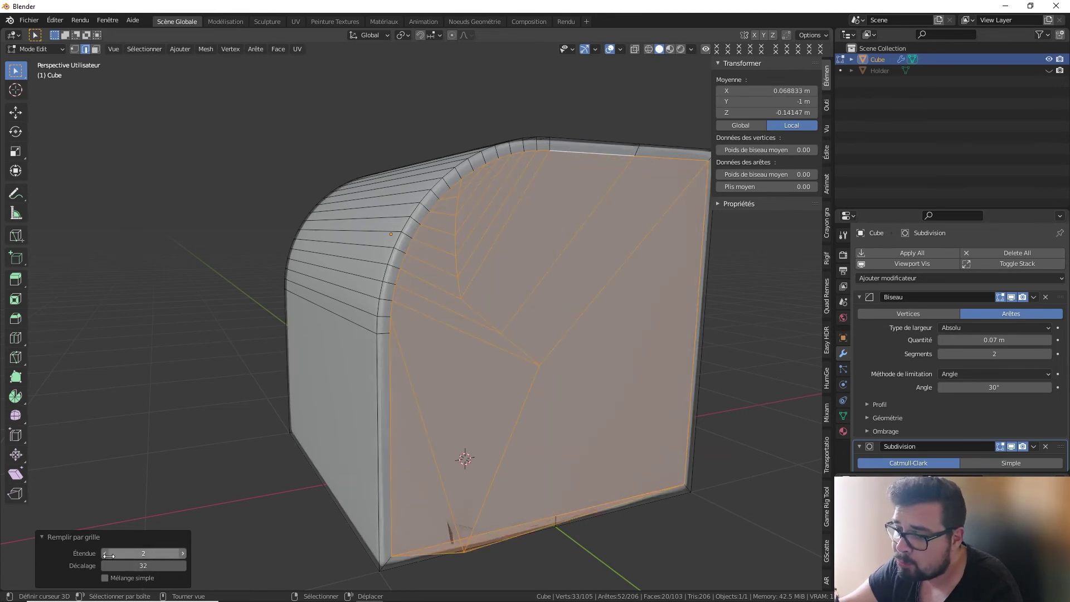
{"action": "left_click", "coordinate": [105, 555]}
{"action": "left_click", "coordinate": [183, 566]}
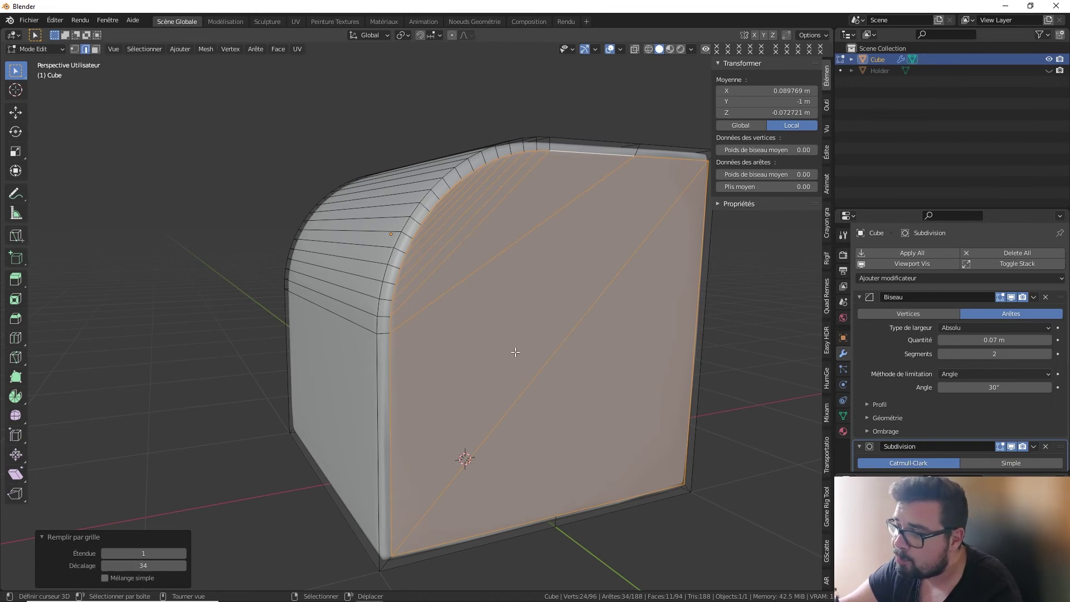
Inspect the filled front's bottom-edge vertices in vertex select mode.
{"action": "middle_click_drag", "start_coordinate": [515, 353], "coordinate": [413, 416]}
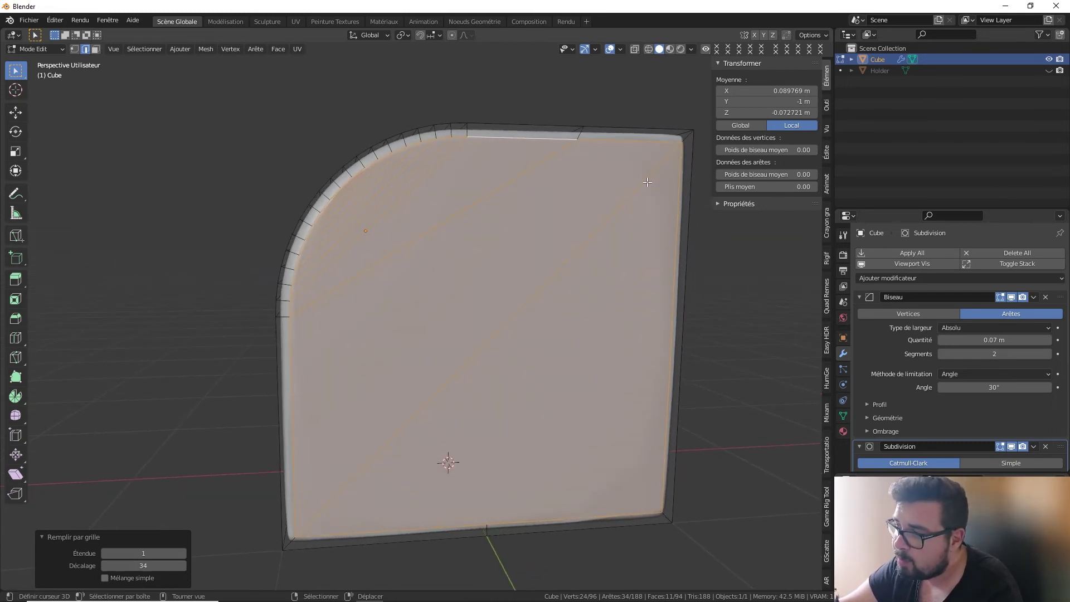
{"action": "middle_click_drag", "start_coordinate": [618, 220], "coordinate": [586, 450]}
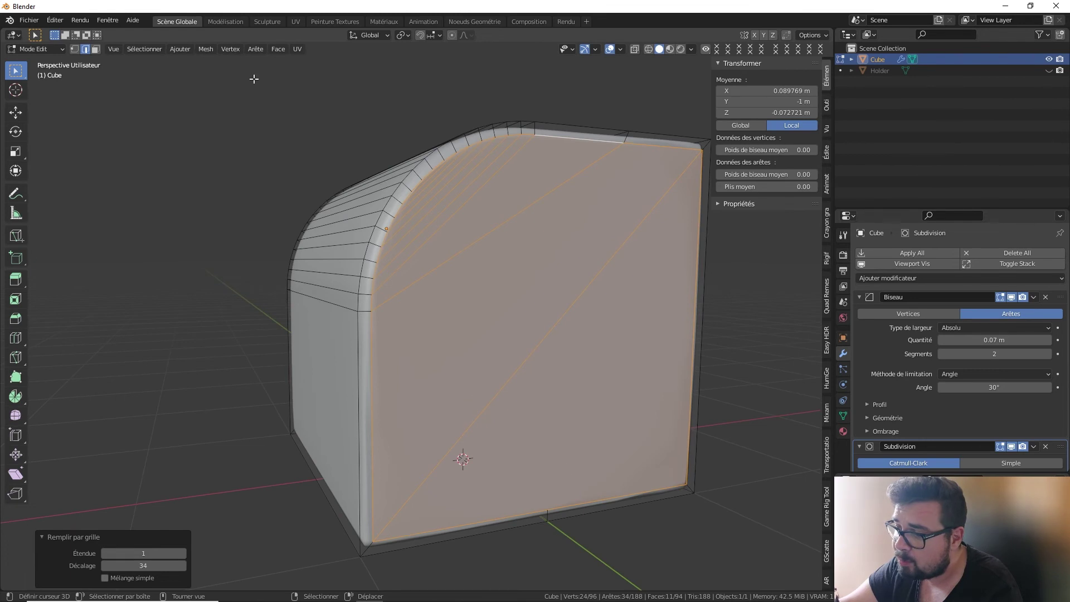
{"action": "left_click", "coordinate": [76, 49]}
{"action": "left_click", "coordinate": [560, 507]}
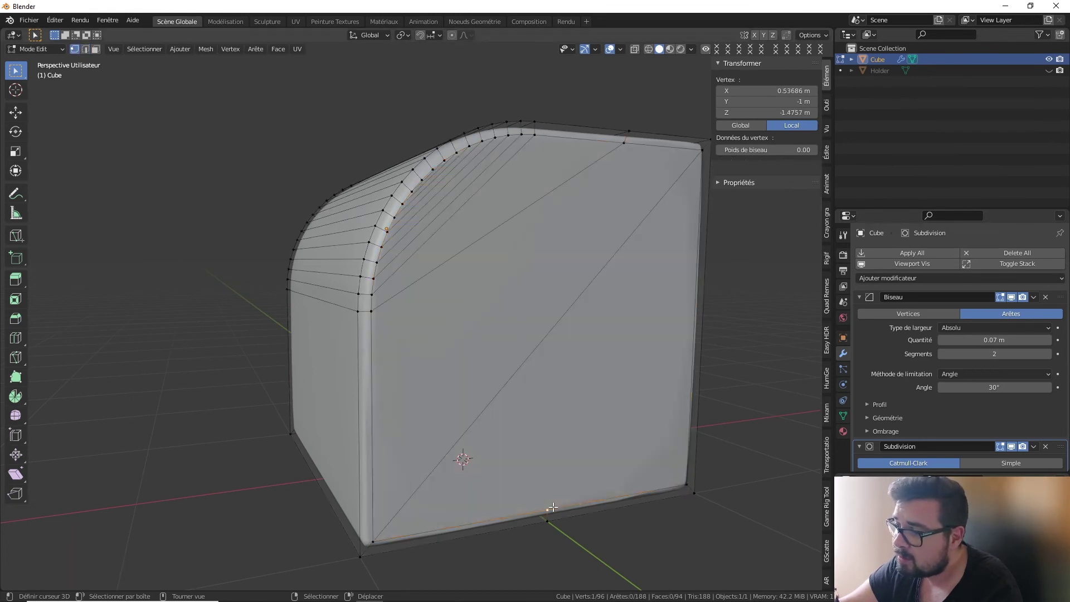
{"action": "middle_click_drag", "start_coordinate": [555, 493], "coordinate": [512, 504]}
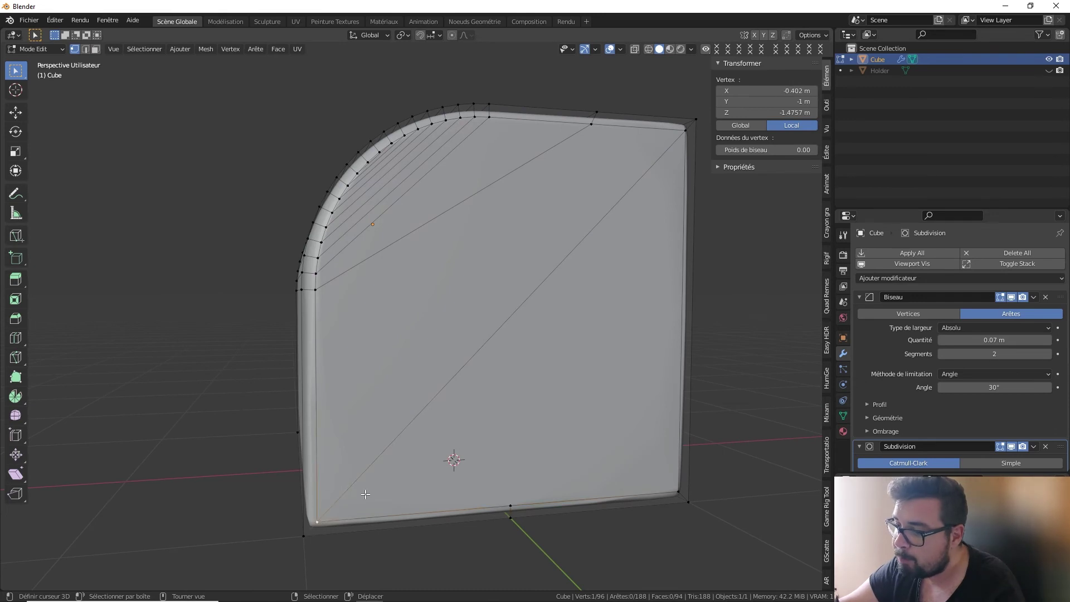
{"action": "left_click", "coordinate": [679, 491]}
Check the bottom-left and top-right corner vertices, then return to Object Mode.
{"action": "scroll", "coordinate": [364, 410], "scroll_direction": "up", "scroll_amount": 2}
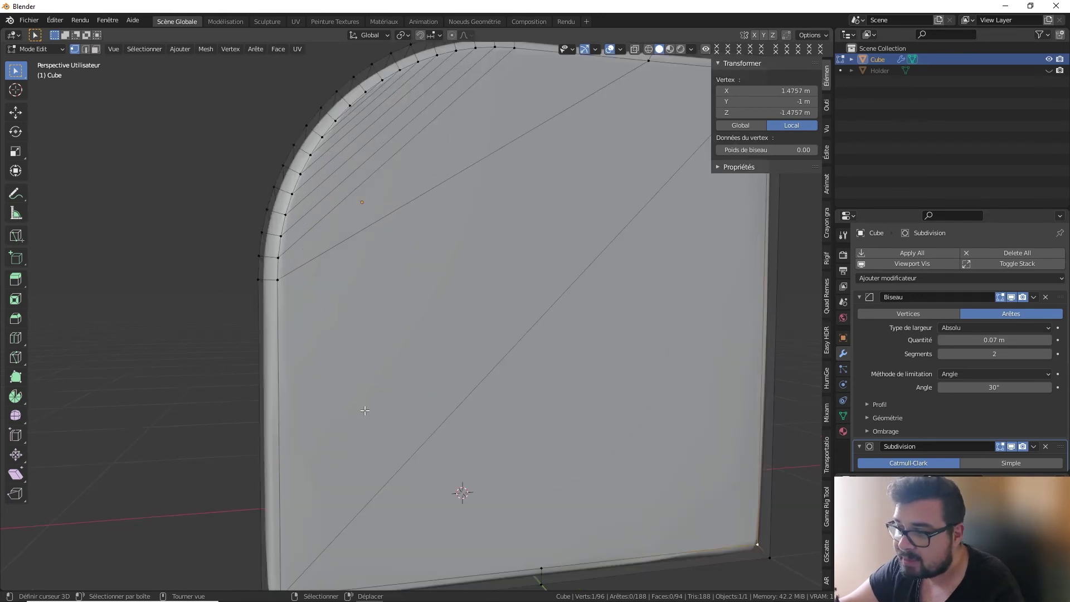
{"action": "scroll", "coordinate": [329, 490], "scroll_direction": "down", "scroll_amount": 2}
{"action": "left_click", "coordinate": [317, 523]}
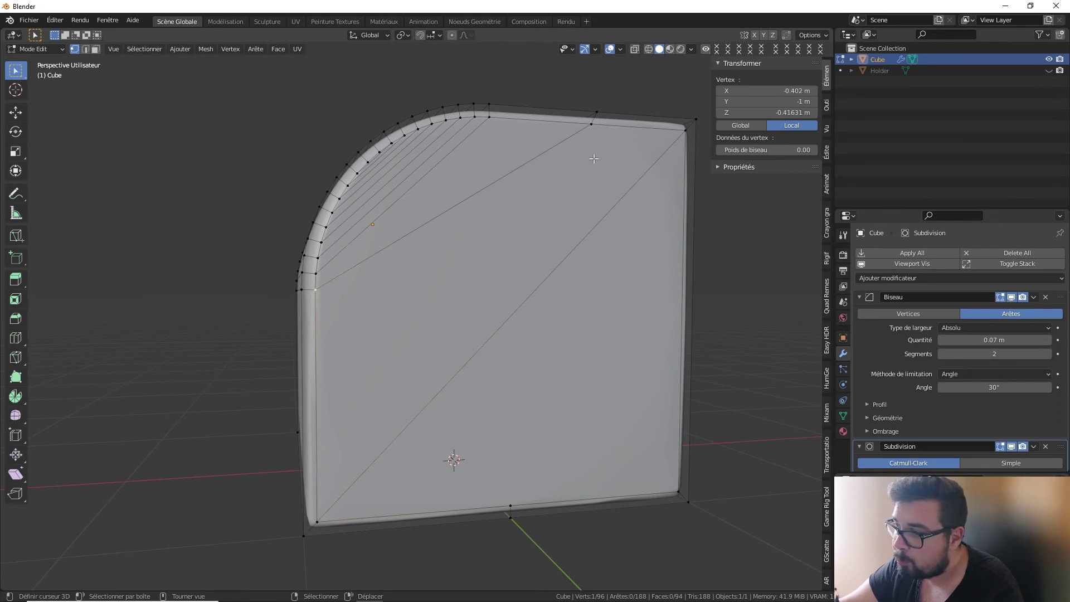
{"action": "left_click", "coordinate": [673, 135]}
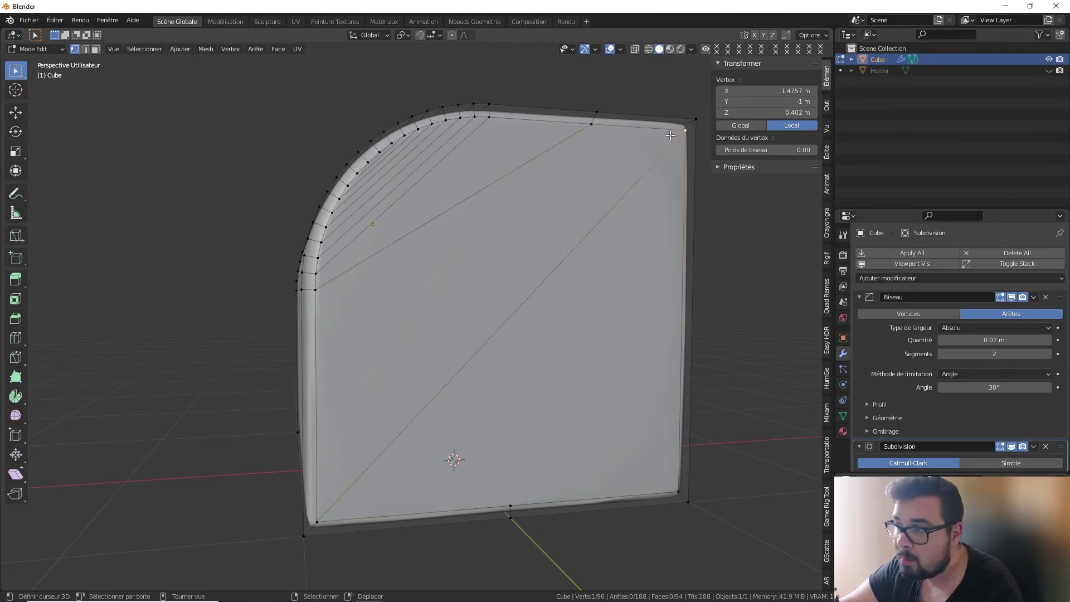
{"action": "mouse_move", "coordinate": [570, 181]}
{"action": "middle_mouse_down"}
{"action": "mouse_move", "coordinate": [640, 202]}
{"action": "mouse_move", "coordinate": [734, 193]}
{"action": "mouse_move", "coordinate": [634, 199]}
{"action": "middle_mouse_up"}
{"action": "key", "text": "Tab"}
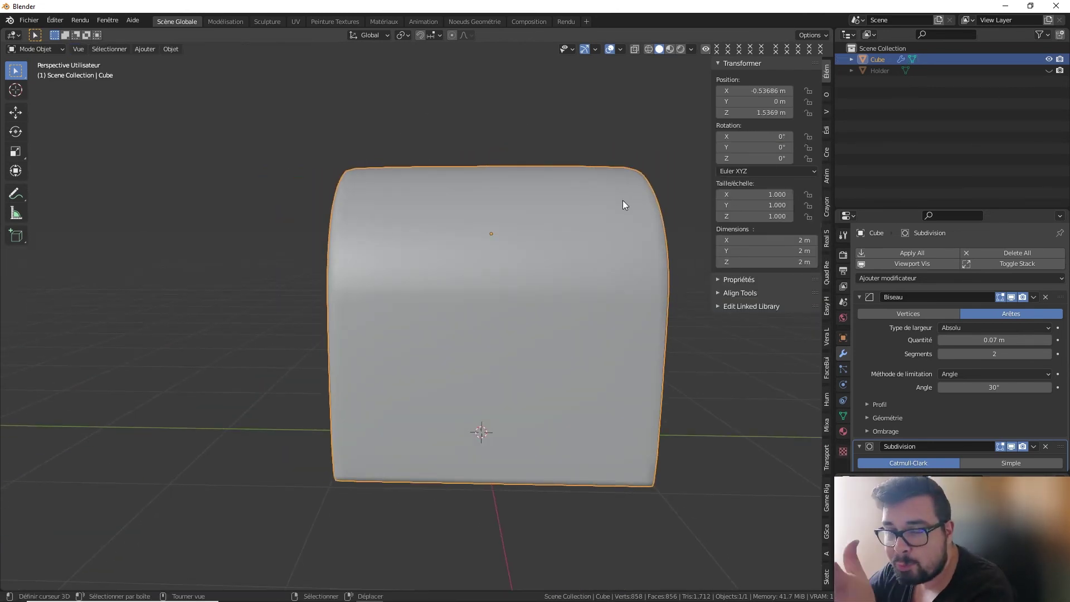
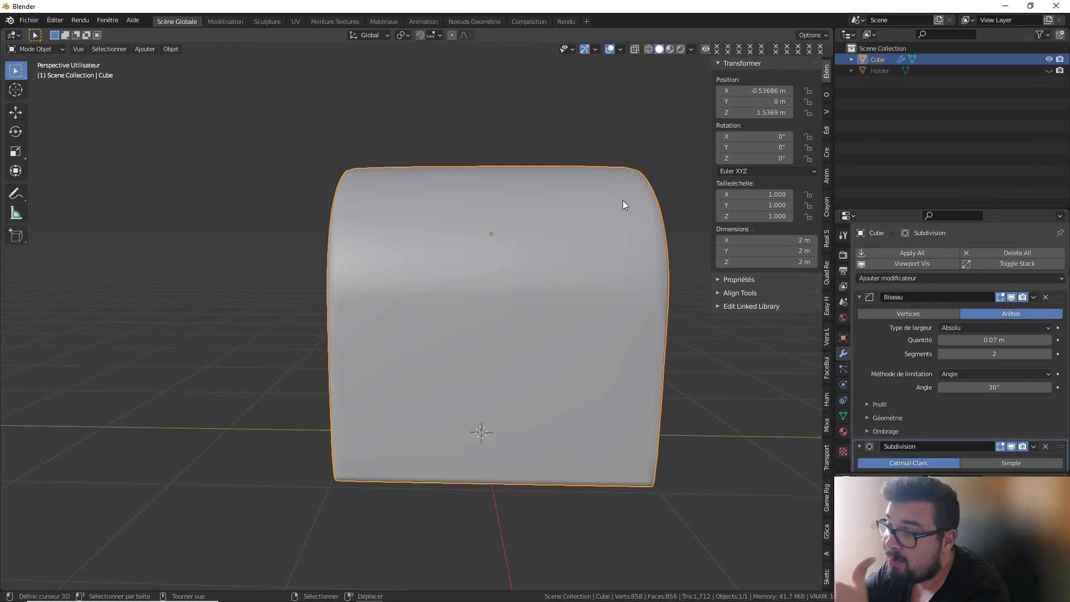
Enter Edit Mode with face selection and grow a selection from a right-side triangle face.
{"action": "key", "text": "Tab"}
{"action": "middle_click_drag", "start_coordinate": [623, 200], "coordinate": [190, 40]}
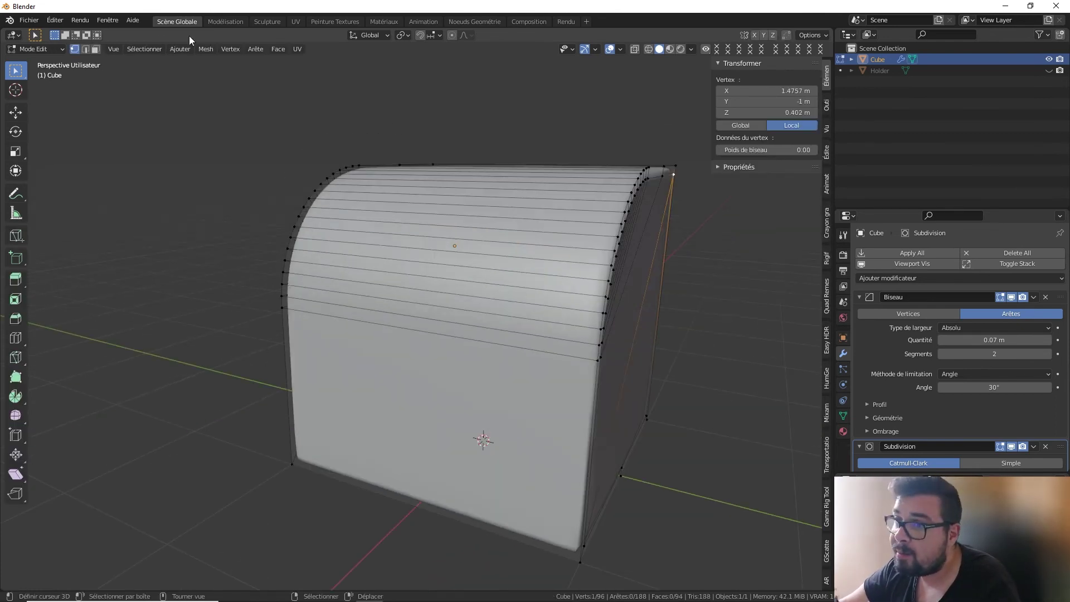
{"action": "left_click", "coordinate": [95, 49]}
{"action": "mouse_move", "coordinate": [152, 95]}
{"action": "middle_mouse_down"}
{"action": "mouse_move", "coordinate": [561, 422]}
{"action": "mouse_move", "coordinate": [564, 392]}
{"action": "middle_mouse_up"}
{"action": "left_click", "coordinate": [592, 346]}
{"action": "key", "text": "ctrl+KP_Add"}
{"action": "key", "text": "ctrl+KP_Add"}
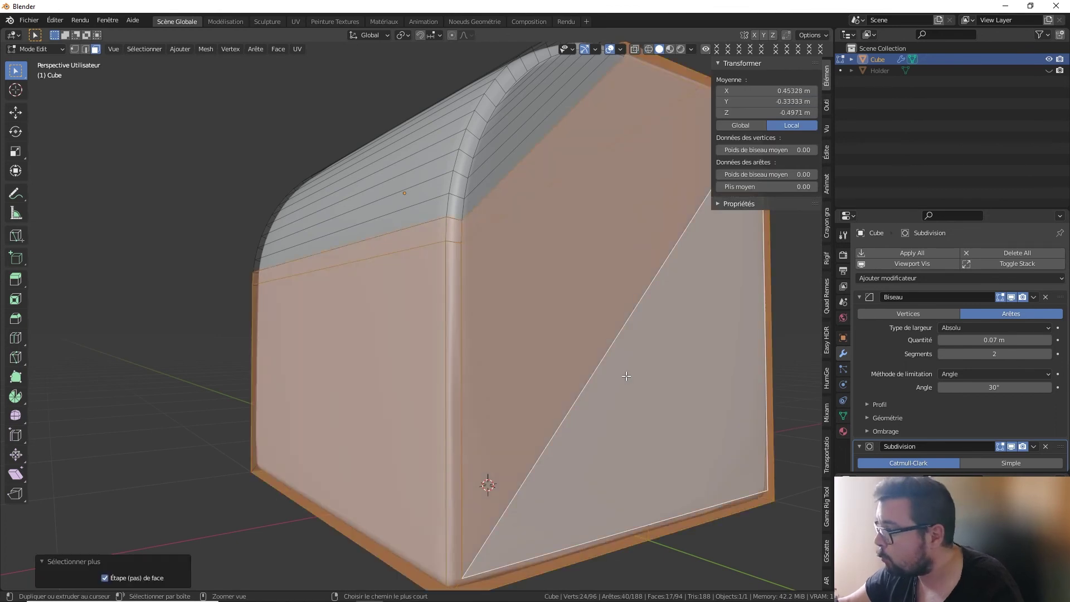
{"action": "key", "text": "ctrl+KP_Add"}
{"action": "key", "text": "ctrl+KP_Add"}
{"action": "key", "text": "ctrl+KP_Add"}
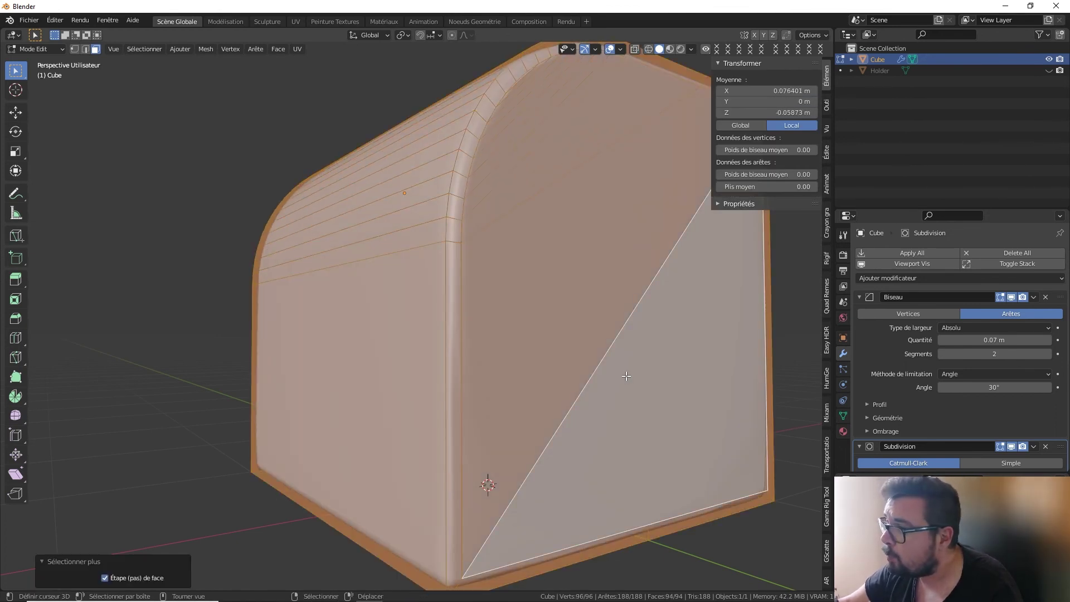
Select a single triangle face on the cube's underside and frame the view on it.
{"action": "scroll", "coordinate": [626, 376], "scroll_direction": "down", "scroll_amount": 3}
{"action": "middle_click_drag", "start_coordinate": [627, 376], "coordinate": [544, 270]}
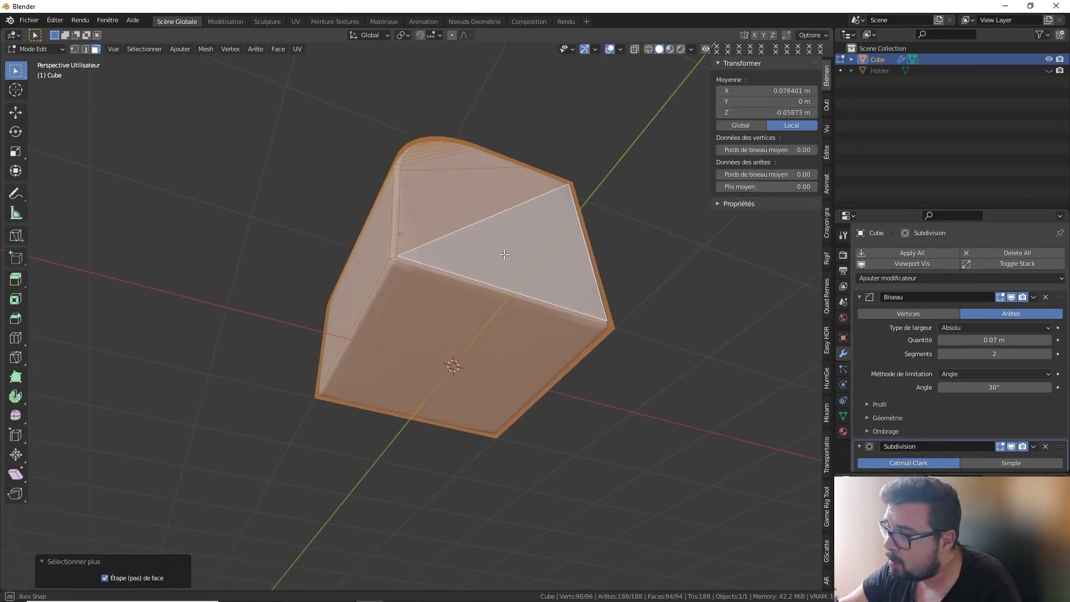
{"action": "left_click", "coordinate": [544, 270]}
{"action": "key", "text": "shift+KP_7"}
{"action": "scroll", "coordinate": [491, 273], "scroll_direction": "up", "scroll_amount": 5}
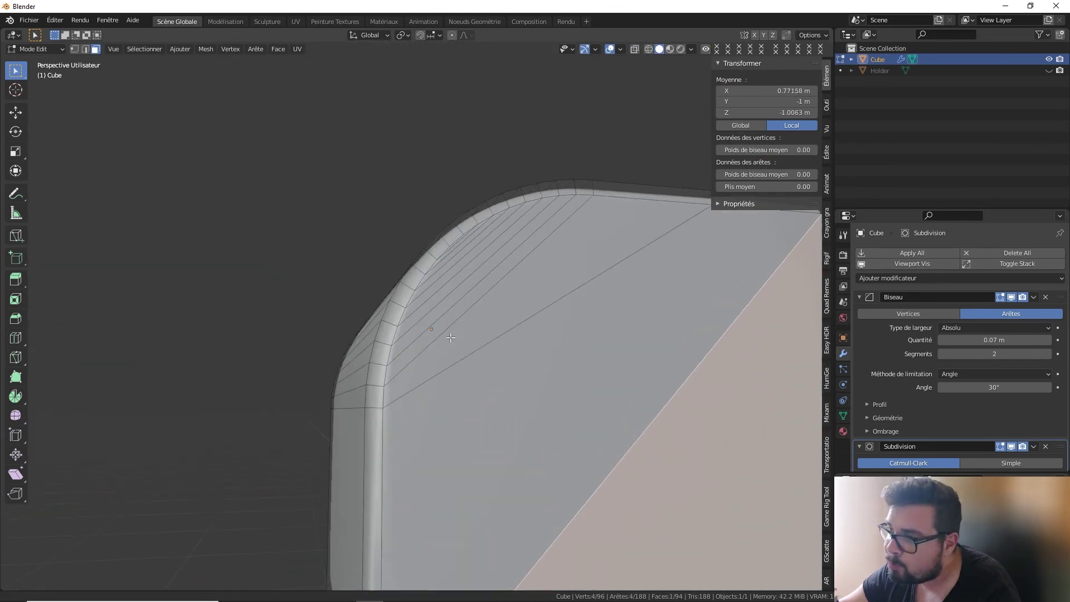
Path-select the side faces, try an extrusion and cancel it, then re-enter Edit Mode.
{"action": "left_click", "coordinate": [482, 235], "text": "ctrl"}
{"action": "scroll", "coordinate": [481, 235], "scroll_direction": "down", "scroll_amount": 4}
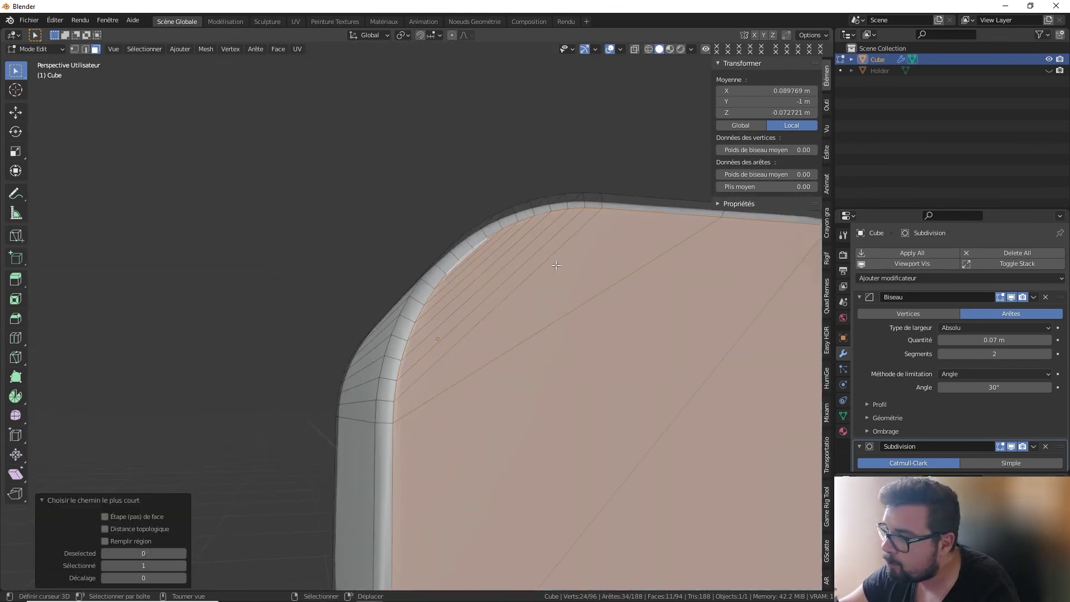
{"action": "middle_click_drag", "start_coordinate": [481, 235], "coordinate": [568, 274]}
{"action": "key", "text": "e"}
{"action": "key", "text": "Escape"}
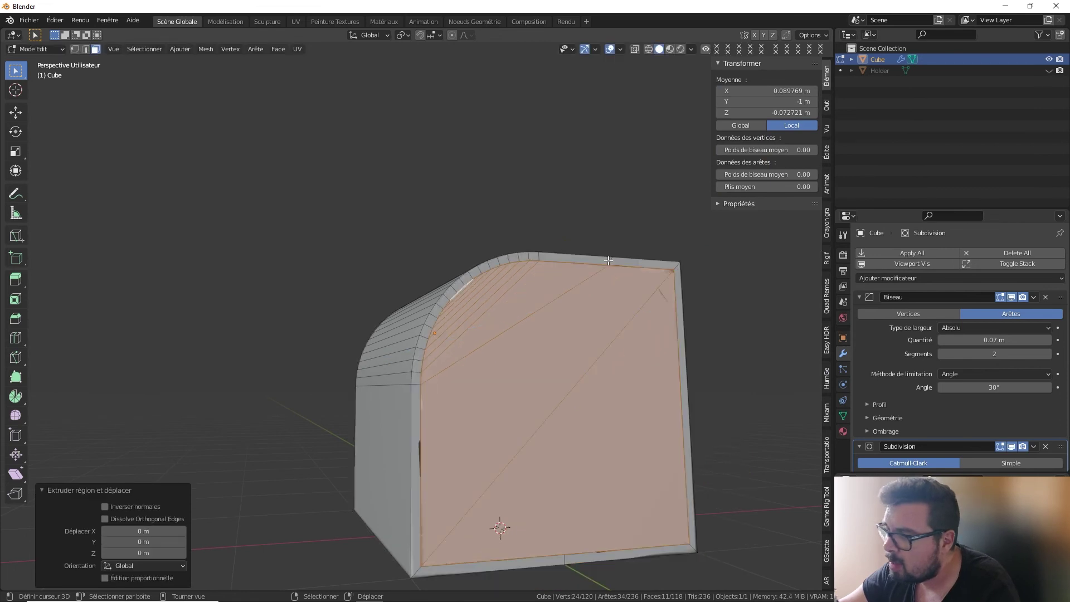
{"action": "key", "text": "Tab"}
{"action": "mouse_move", "coordinate": [481, 425]}
{"action": "middle_mouse_down"}
{"action": "mouse_move", "coordinate": [487, 532]}
{"action": "mouse_move", "coordinate": [592, 425]}
{"action": "middle_mouse_up"}
{"action": "key", "text": "Tab"}
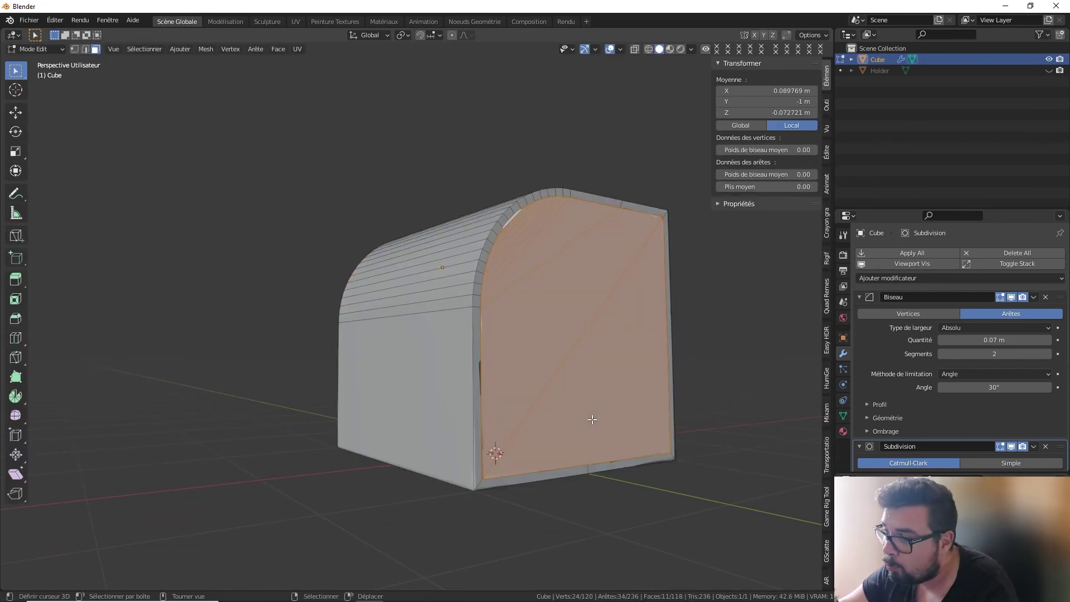
Select the entire mesh and run Dissolve Degenerate on it twice.
{"action": "key", "text": "a"}
{"action": "left_click", "coordinate": [591, 379]}
{"action": "key", "text": "a"}
{"action": "left_click", "coordinate": [587, 296]}
{"action": "key", "text": "q"}
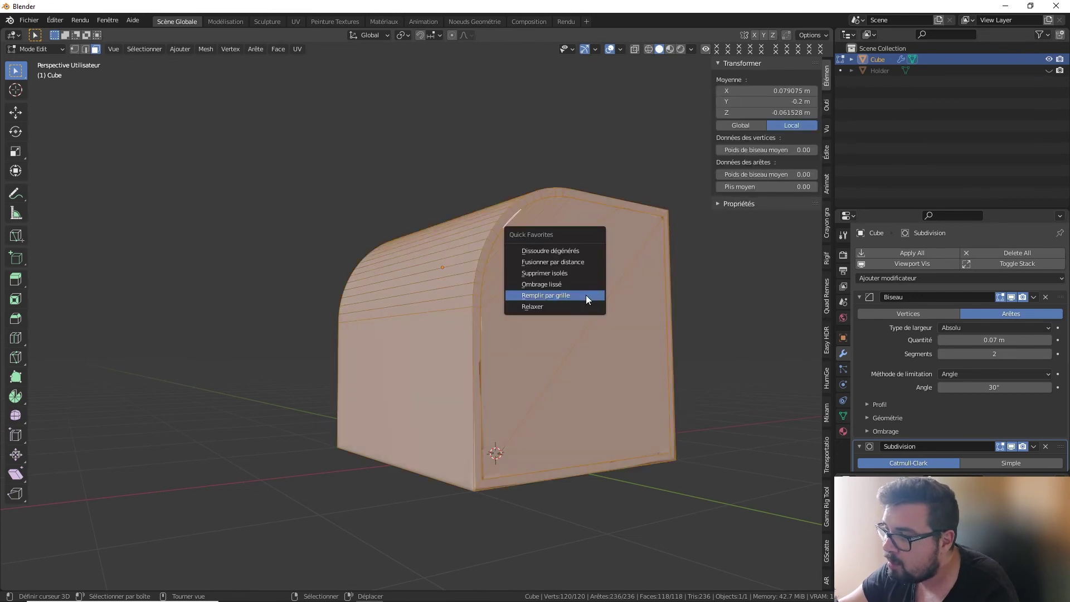
{"action": "left_click", "coordinate": [573, 251]}
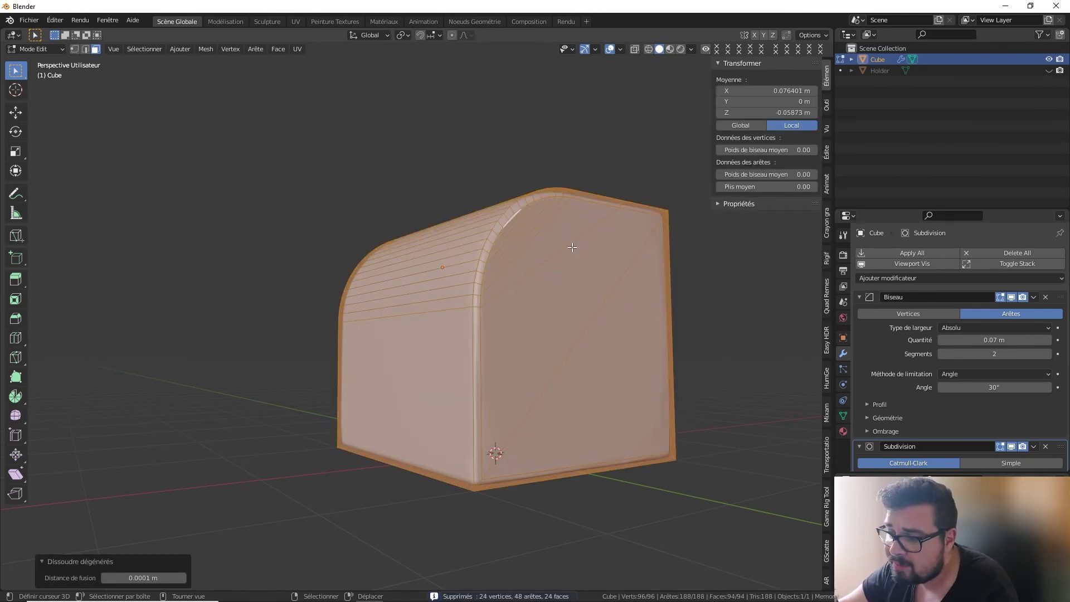
{"action": "key", "text": "q"}
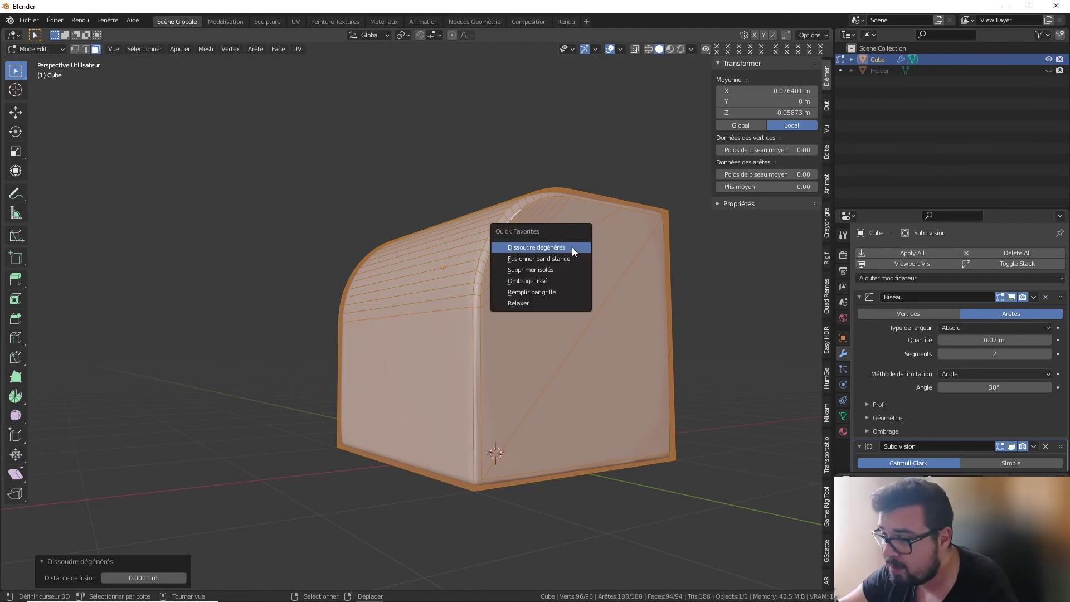
{"action": "left_click", "coordinate": [572, 247]}
Merge duplicate vertices by distance, delete loose geometry, and leave Edit Mode.
{"action": "key", "text": "q"}
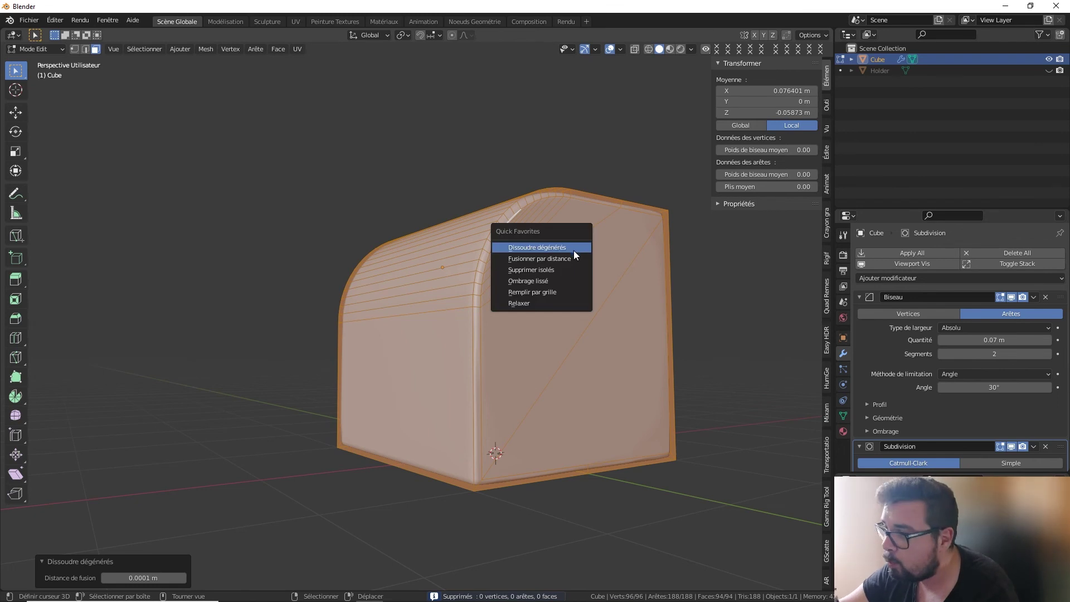
{"action": "left_click", "coordinate": [574, 257]}
{"action": "key", "text": "q"}
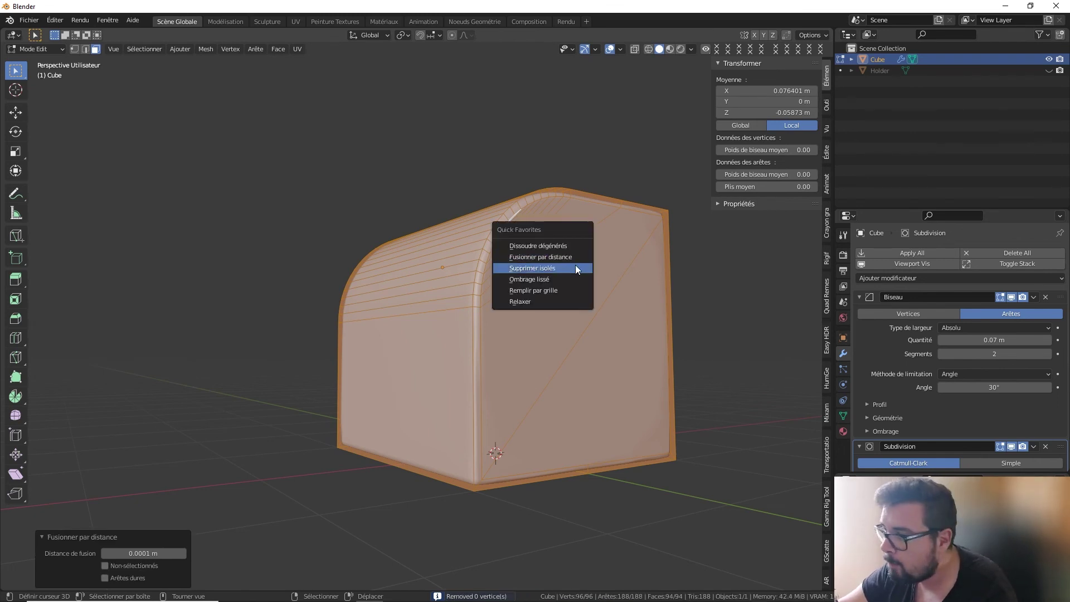
{"action": "left_click", "coordinate": [575, 265]}
{"action": "key", "text": "Tab"}
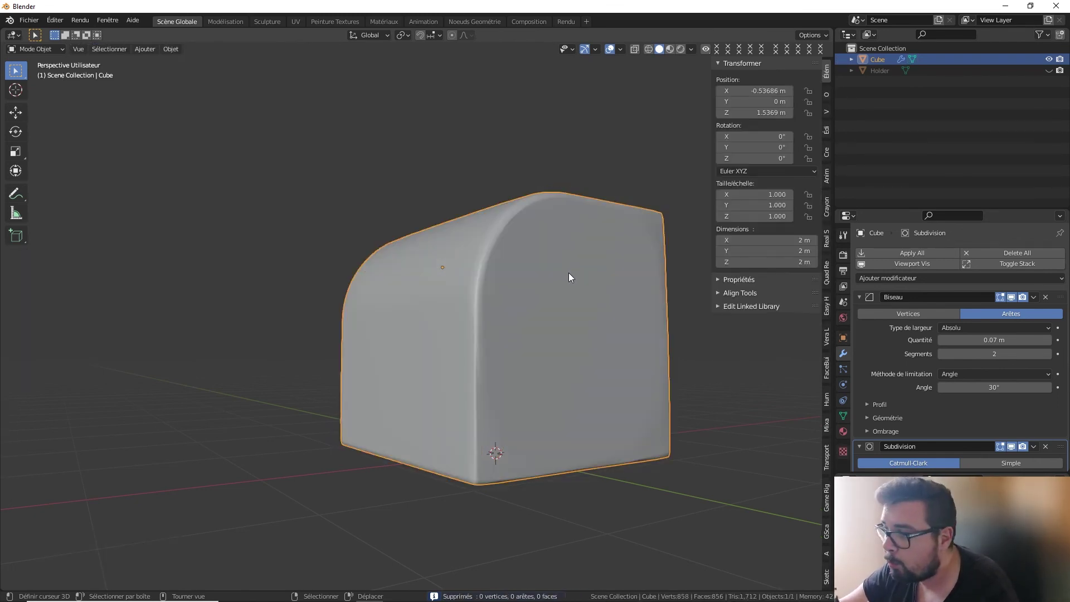
Apply Rotation & Scale and Origin to Geometry on the cube from the Q menu.
{"action": "key", "text": "q"}
{"action": "left_click", "coordinate": [526, 315]}
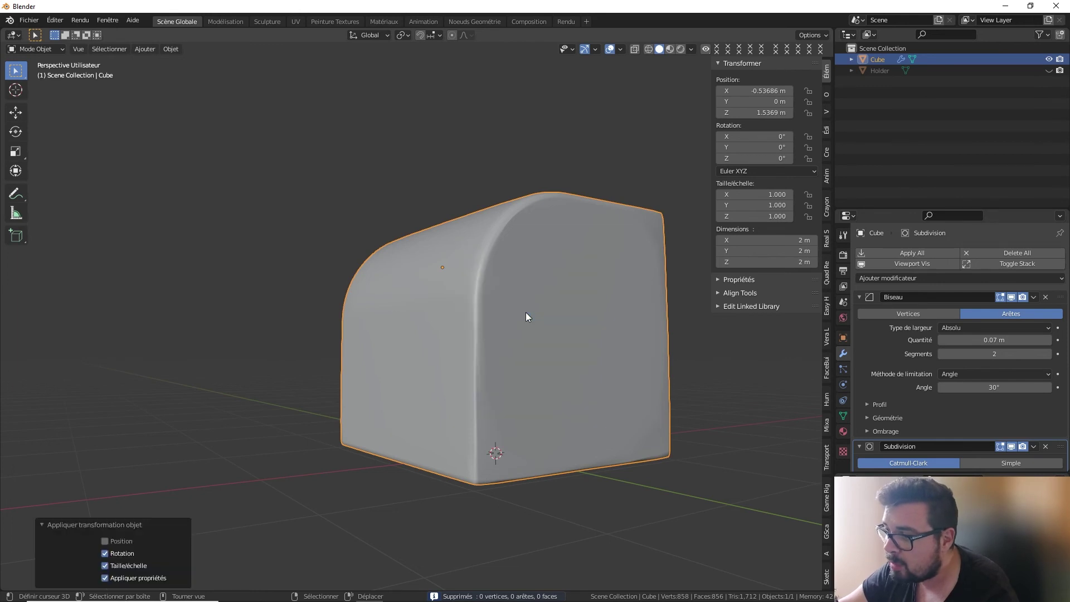
{"action": "key", "text": "q"}
{"action": "left_click", "coordinate": [505, 290]}
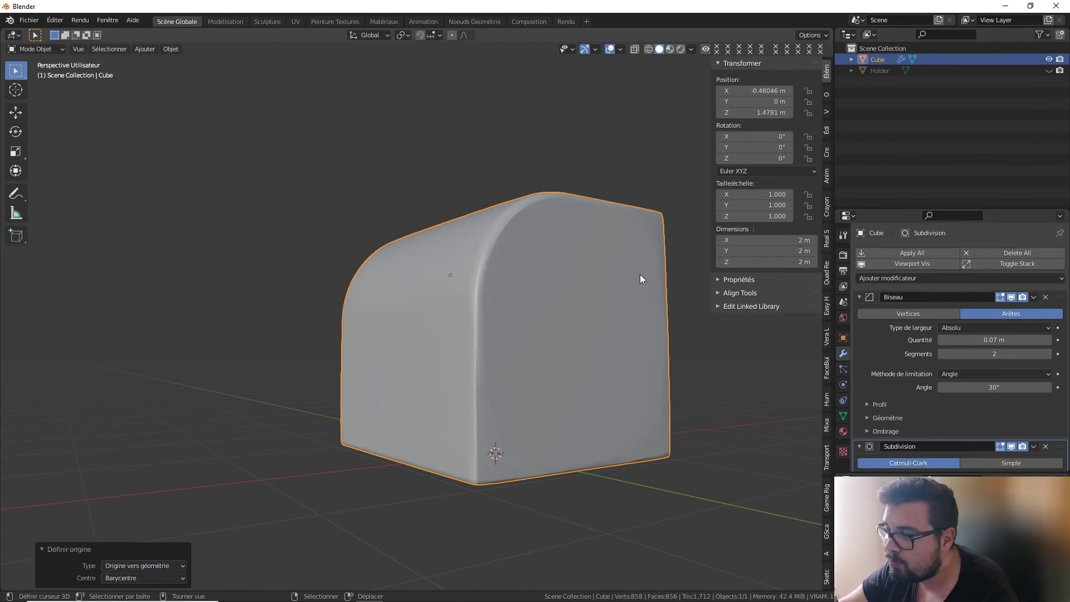
{"action": "mouse_move", "coordinate": [640, 275]}
{"action": "middle_mouse_down"}
{"action": "mouse_move", "coordinate": [548, 302]}
{"action": "mouse_move", "coordinate": [586, 290]}
{"action": "mouse_move", "coordinate": [518, 267]}
{"action": "mouse_move", "coordinate": [464, 279]}
{"action": "mouse_move", "coordinate": [616, 305]}
{"action": "mouse_move", "coordinate": [614, 316]}
{"action": "mouse_move", "coordinate": [641, 319]}
{"action": "mouse_move", "coordinate": [657, 302]}
{"action": "mouse_move", "coordinate": [705, 316]}
{"action": "middle_mouse_up"}
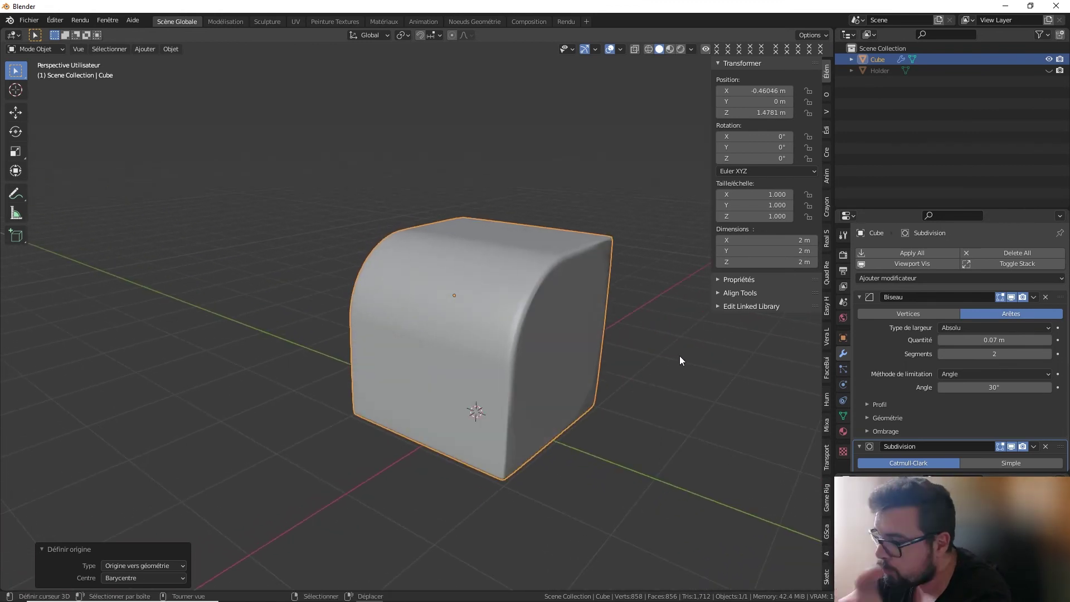
{"action": "scroll", "coordinate": [647, 369], "scroll_direction": "up", "scroll_amount": 2}
Try several bevel widths and segment counts, ending at 0.07 m width with 18 segments.
{"action": "scroll", "coordinate": [614, 359], "scroll_direction": "up", "scroll_amount": 1}
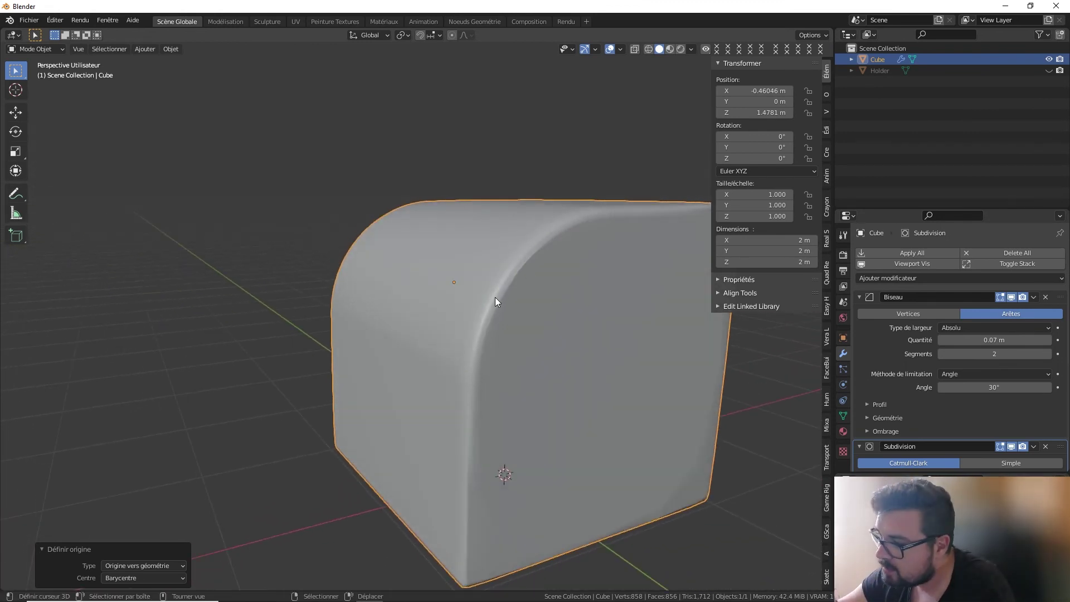
{"action": "left_click", "coordinate": [1048, 354]}
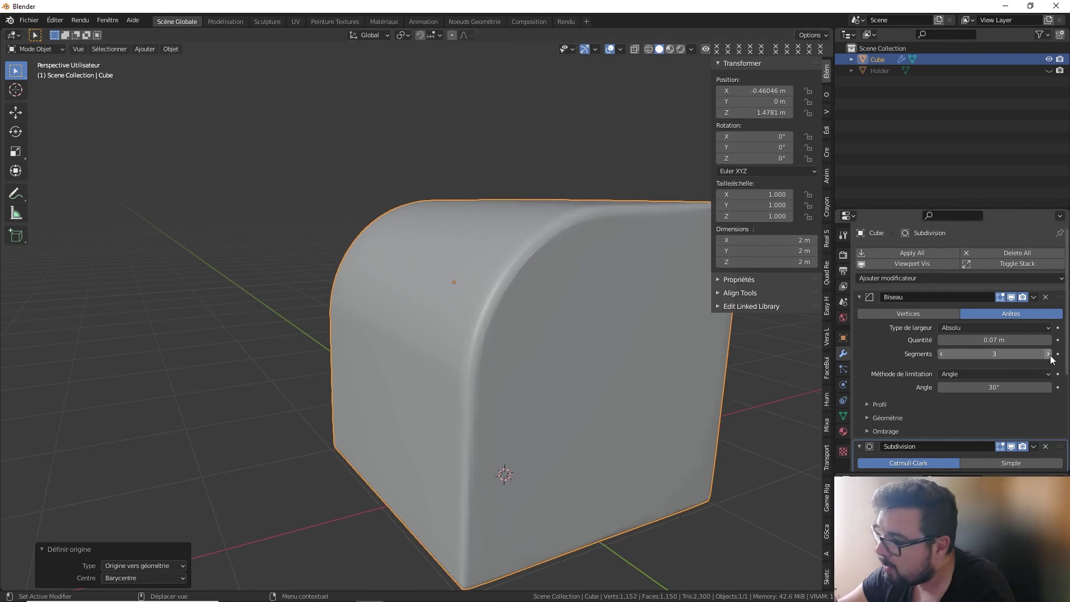
{"action": "left_click_drag", "start_coordinate": [1002, 341], "coordinate": [944, 354]}
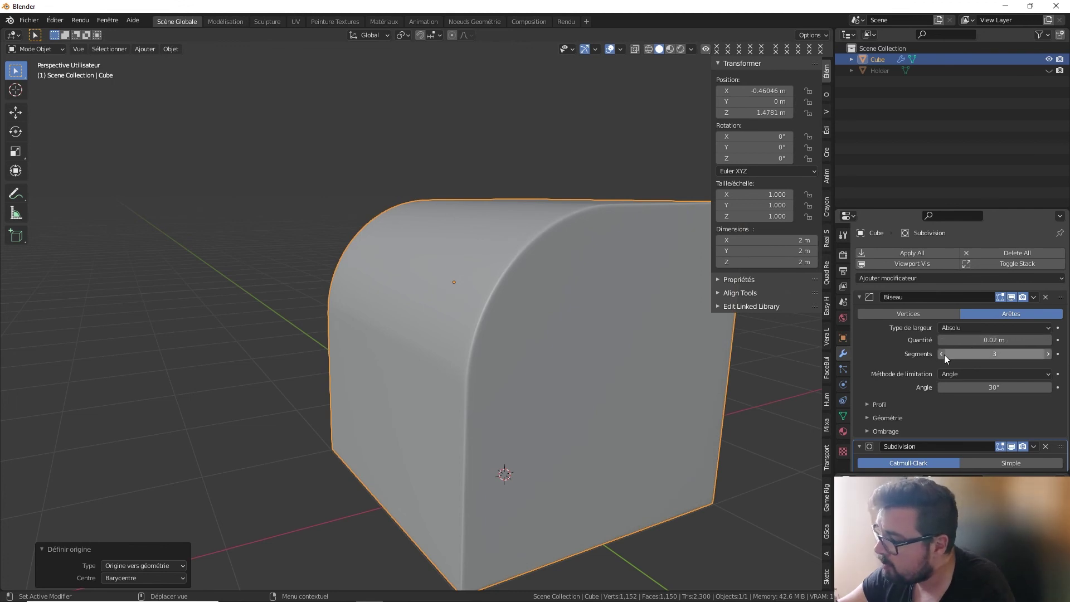
{"action": "left_click", "coordinate": [943, 356]}
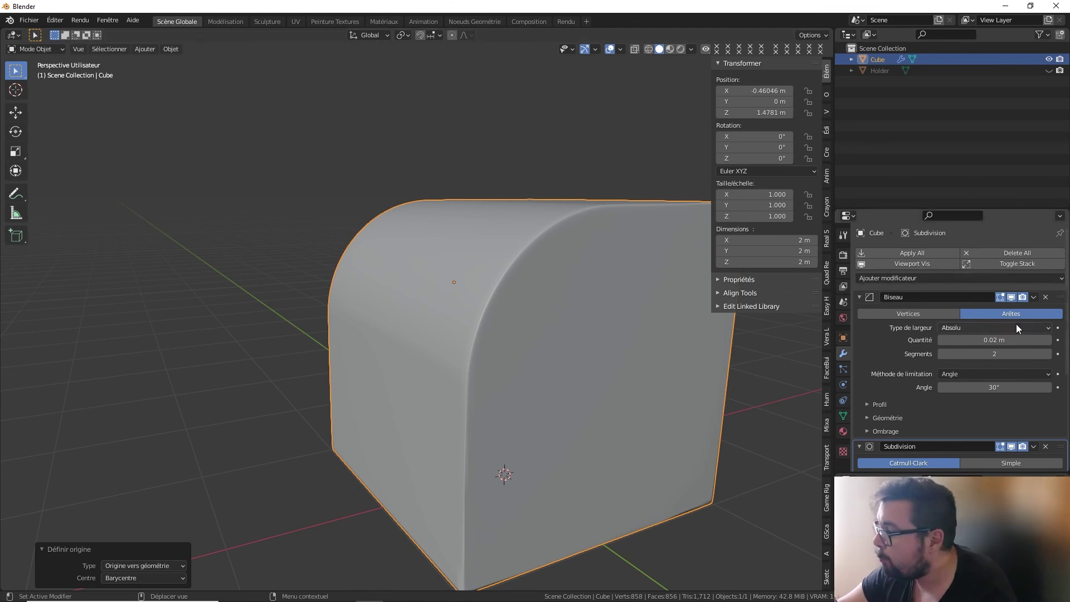
{"action": "mouse_move", "coordinate": [998, 340]}
{"action": "left_mouse_down"}
{"action": "mouse_move", "coordinate": [1048, 340]}
{"action": "mouse_move", "coordinate": [1031, 340]}
{"action": "left_mouse_up"}
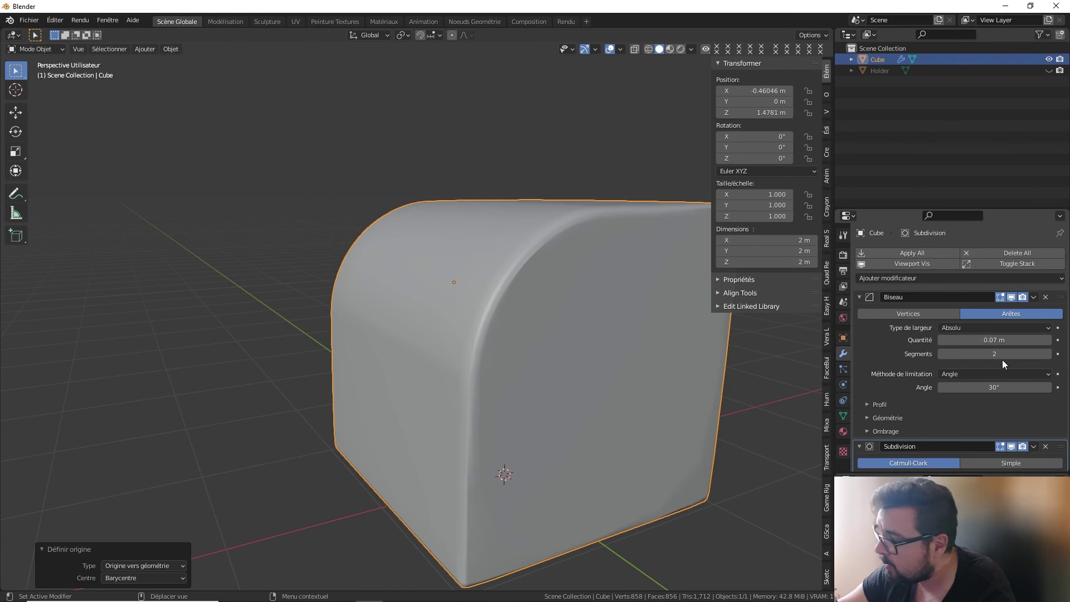
{"action": "left_click_drag", "start_coordinate": [989, 353], "coordinate": [1009, 353]}
{"action": "scroll", "coordinate": [493, 249], "scroll_direction": "up", "scroll_amount": 2}
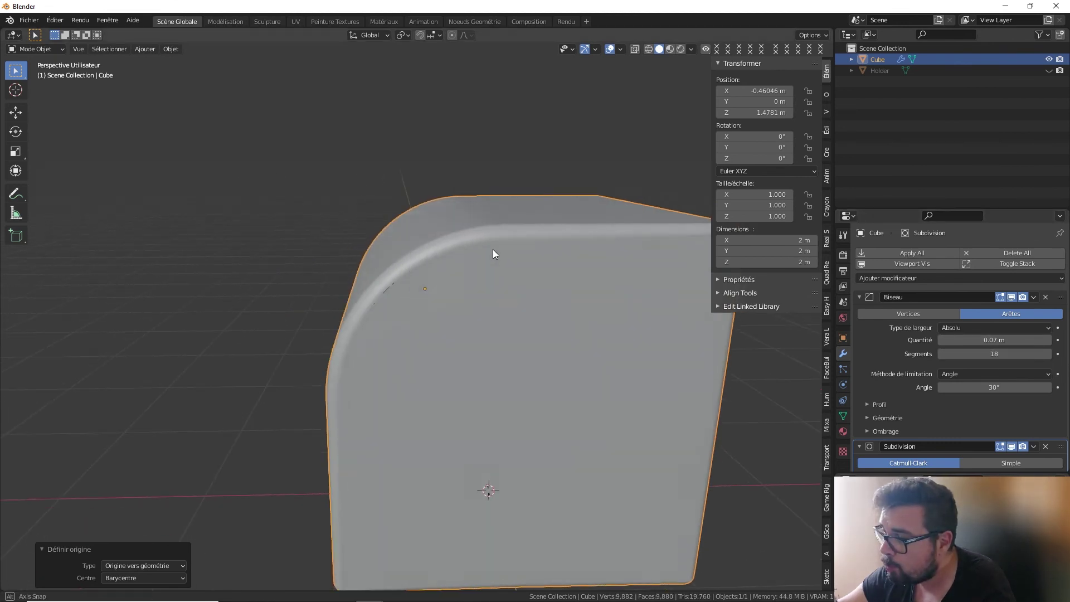
{"action": "scroll", "coordinate": [476, 253], "scroll_direction": "up", "scroll_amount": 2}
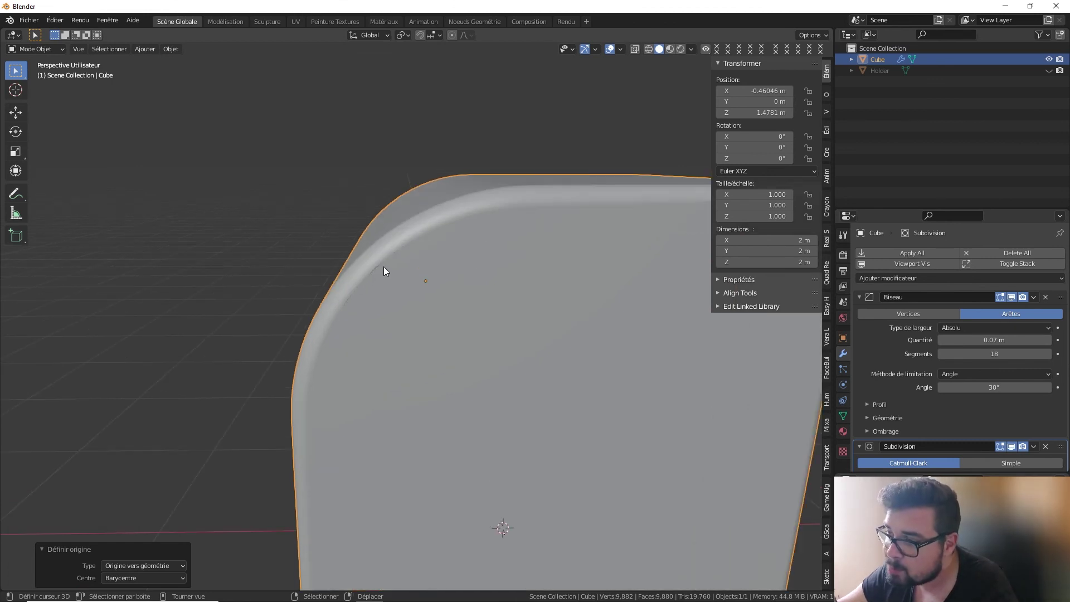
Select the cube's whole flat side, inset it by about 0.06 m, and return to Object Mode.
{"action": "key", "text": "Tab"}
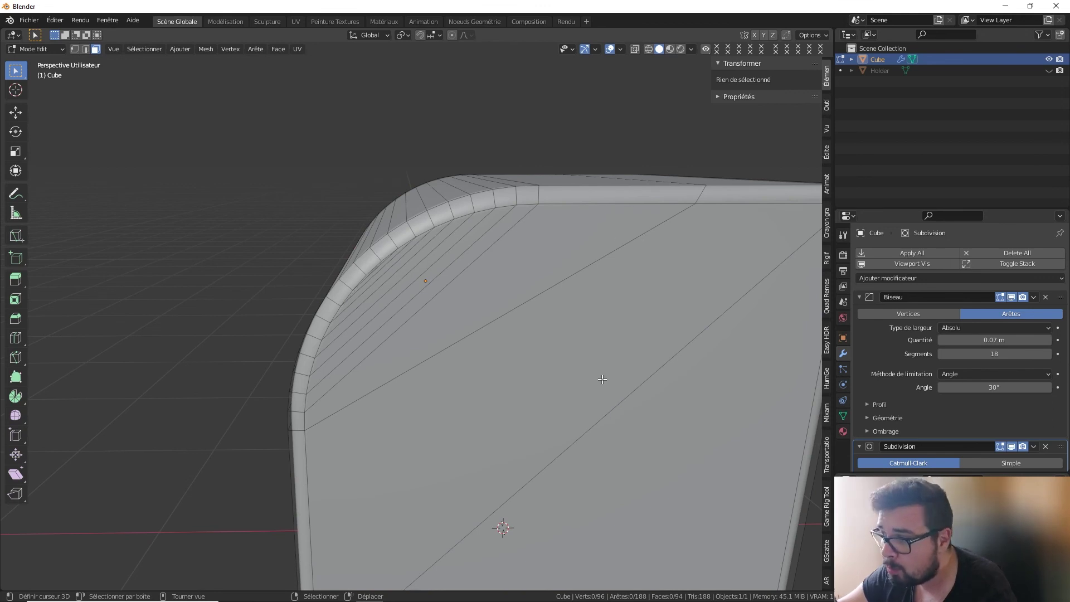
{"action": "scroll", "coordinate": [602, 379], "scroll_direction": "down", "scroll_amount": 3}
{"action": "left_click", "coordinate": [483, 421]}
{"action": "scroll", "coordinate": [491, 441], "scroll_direction": "up", "scroll_amount": 1}
{"action": "scroll", "coordinate": [468, 297], "scroll_direction": "up", "scroll_amount": 3}
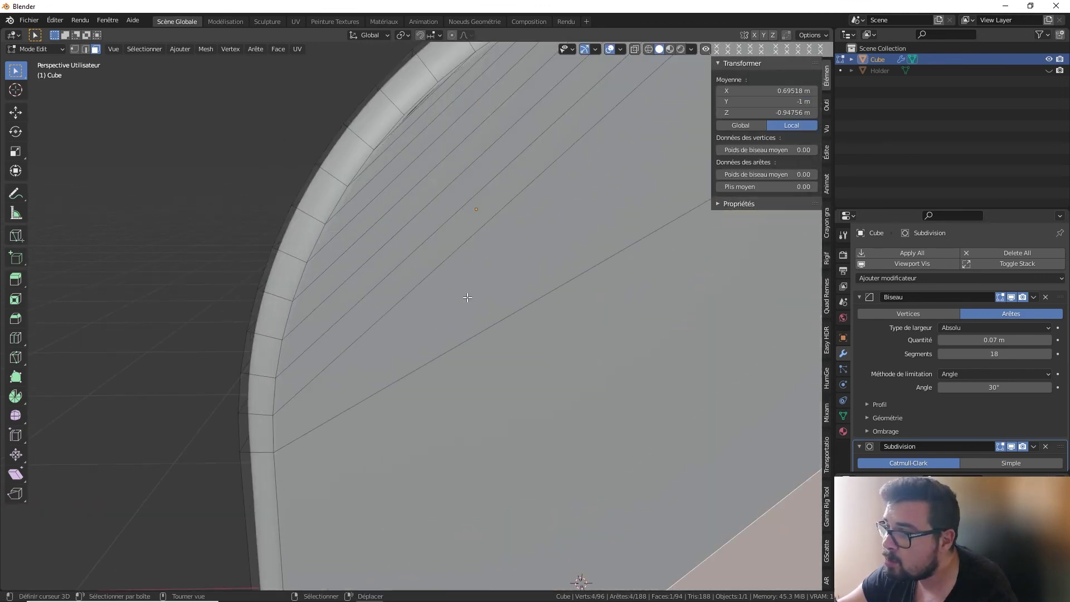
{"action": "left_click", "coordinate": [401, 119], "text": "ctrl"}
{"action": "scroll", "coordinate": [502, 334], "scroll_direction": "down", "scroll_amount": 3}
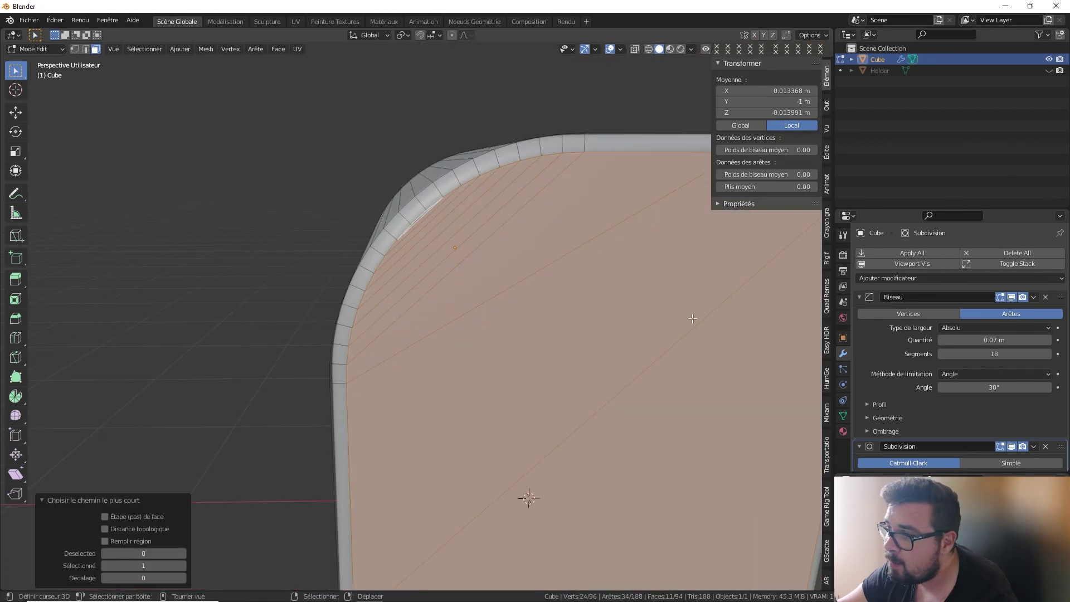
{"action": "scroll", "coordinate": [502, 334], "scroll_direction": "down", "scroll_amount": 2}
{"action": "scroll", "coordinate": [669, 301], "scroll_direction": "down", "scroll_amount": 1}
{"action": "key", "text": "i"}
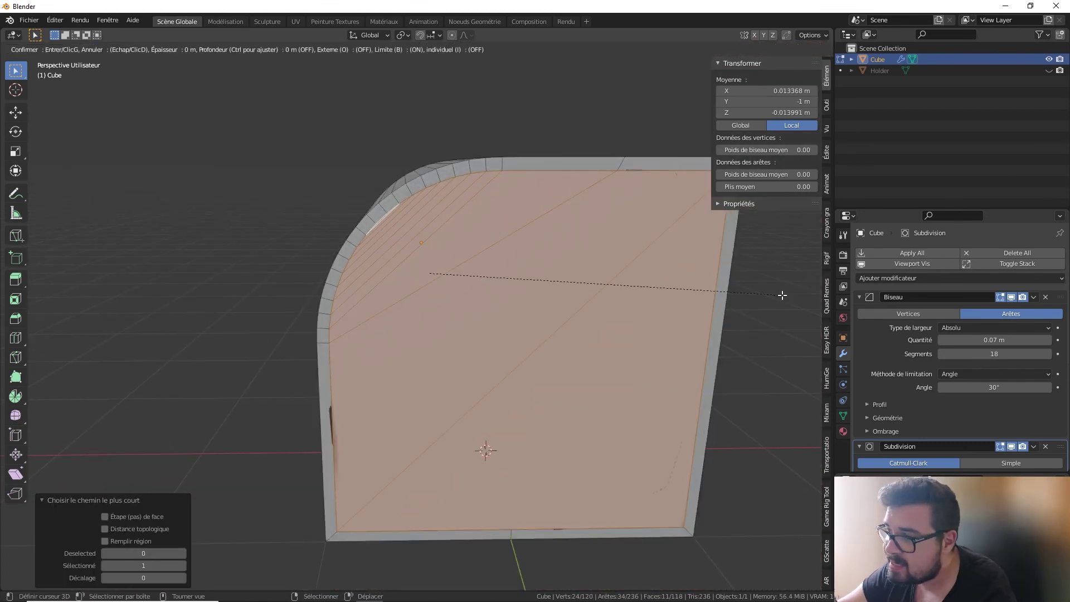
{"action": "left_click", "coordinate": [727, 298]}
{"action": "key", "text": "Tab"}
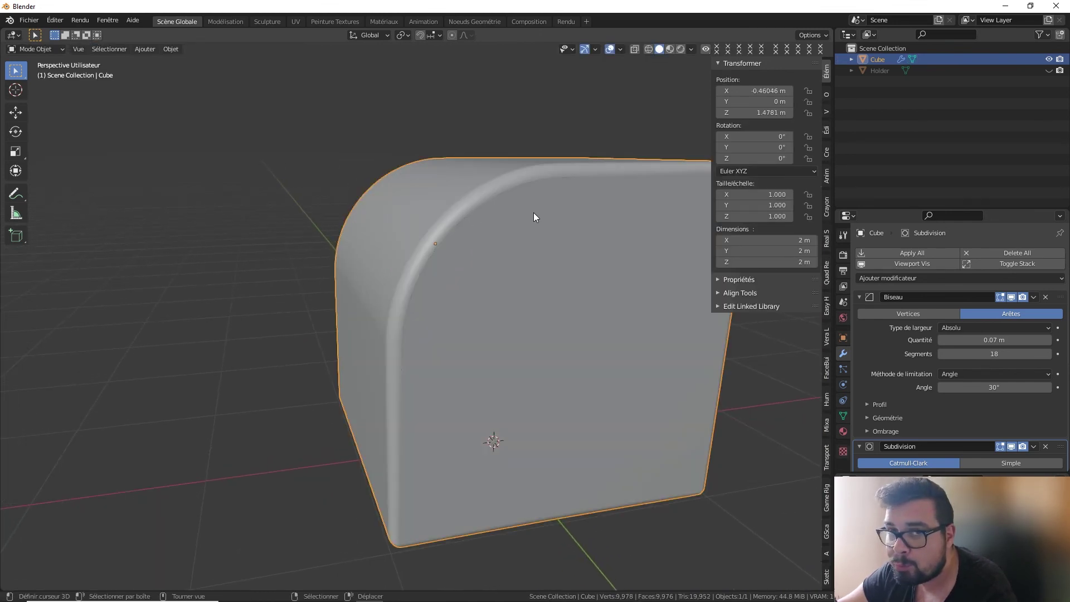
{"action": "mouse_move", "coordinate": [995, 339]}
{"action": "left_mouse_down"}
{"action": "mouse_move", "coordinate": [1025, 339]}
{"action": "mouse_move", "coordinate": [987, 339]}
{"action": "mouse_move", "coordinate": [1003, 340]}
{"action": "left_mouse_up"}
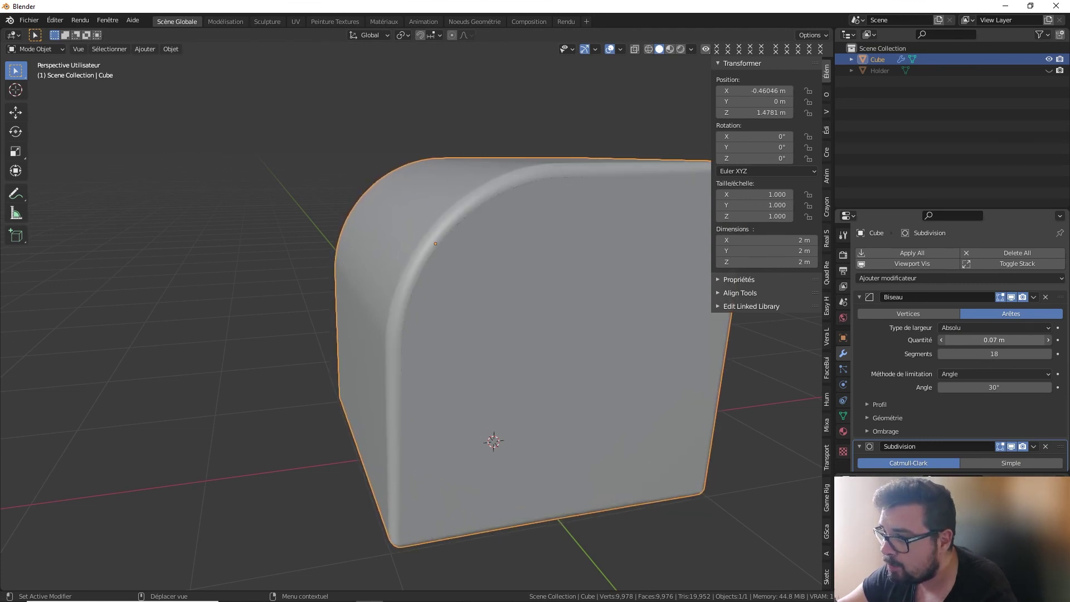
{"action": "left_click_drag", "start_coordinate": [1004, 339], "coordinate": [995, 340]}
{"action": "mouse_move", "coordinate": [781, 352]}
{"action": "middle_mouse_down"}
{"action": "mouse_move", "coordinate": [711, 304]}
{"action": "mouse_move", "coordinate": [666, 222]}
{"action": "middle_mouse_up"}
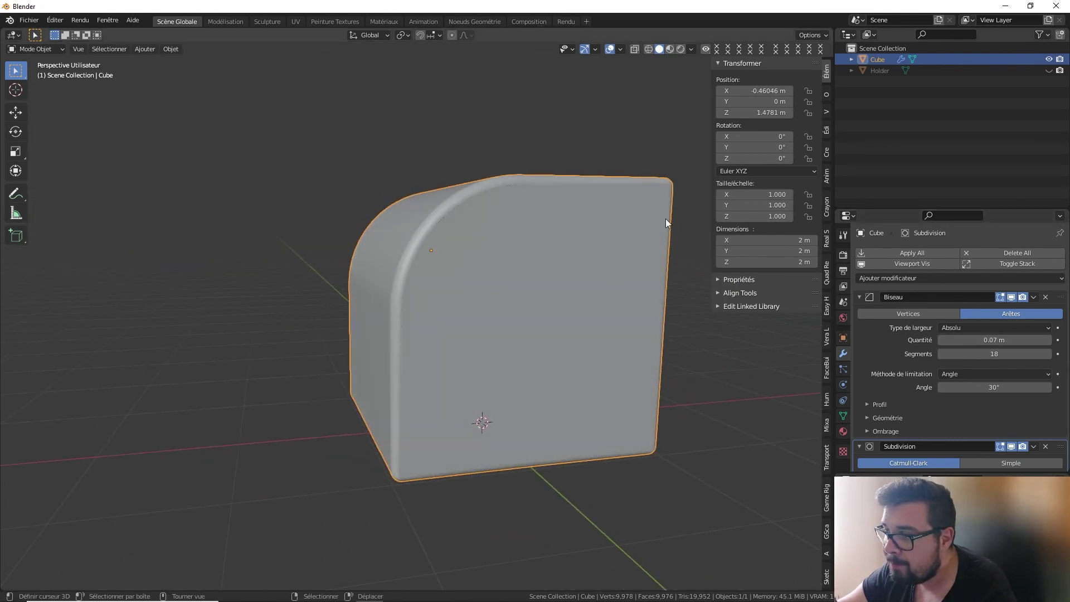